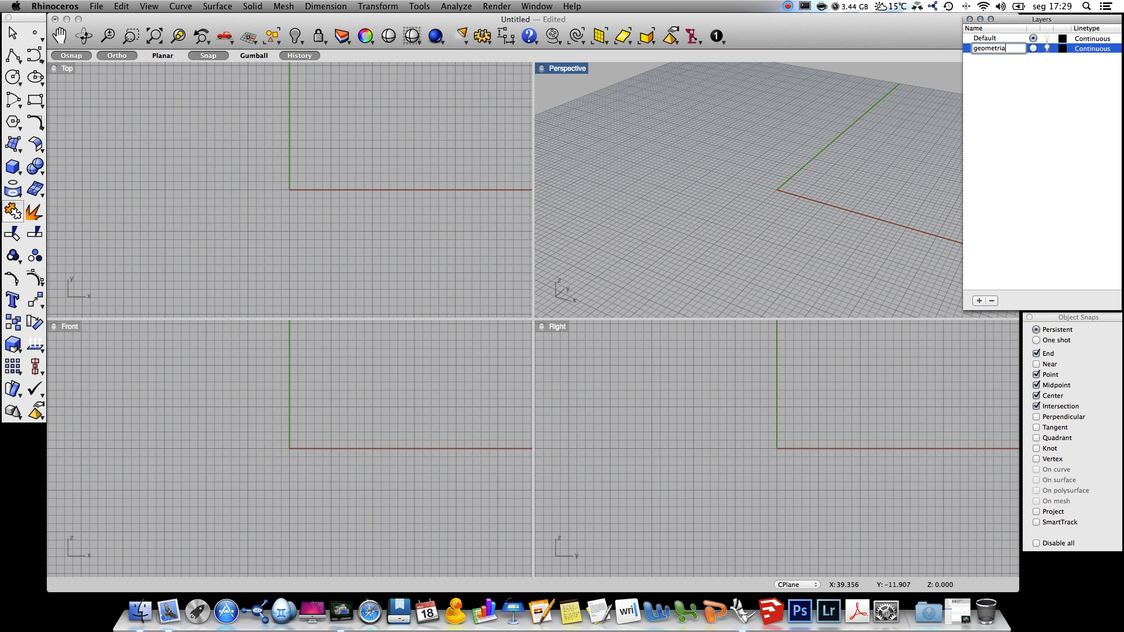
Name the new layer geometria 1 and add another layer named GEOMETRIA 2.
key(Return)
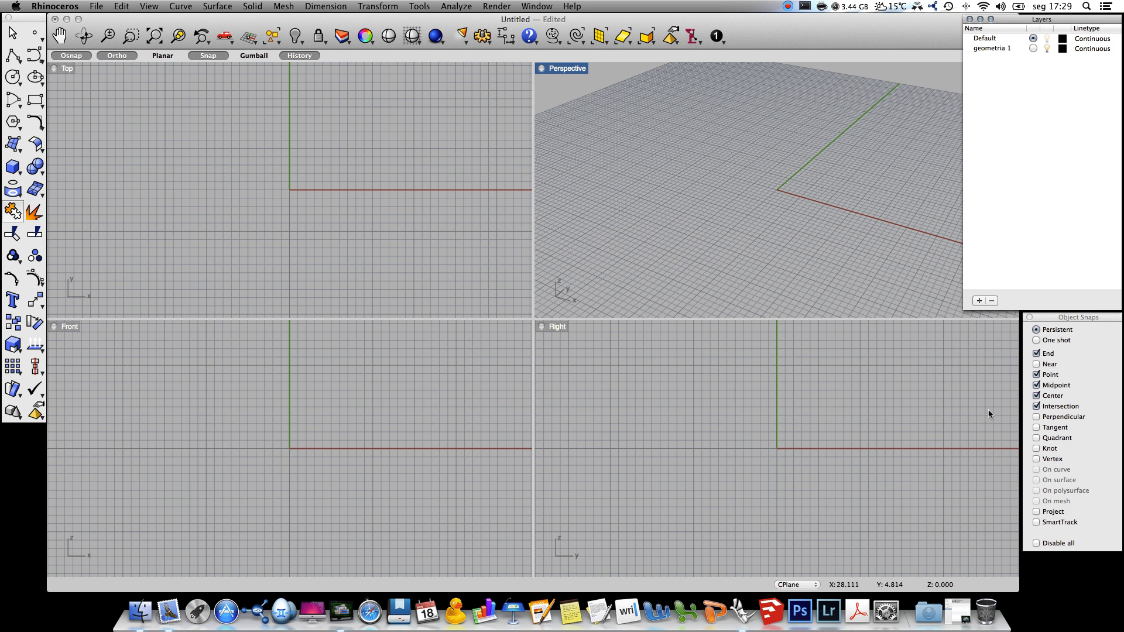
click(979, 301)
text(GEOMETRIA 2)
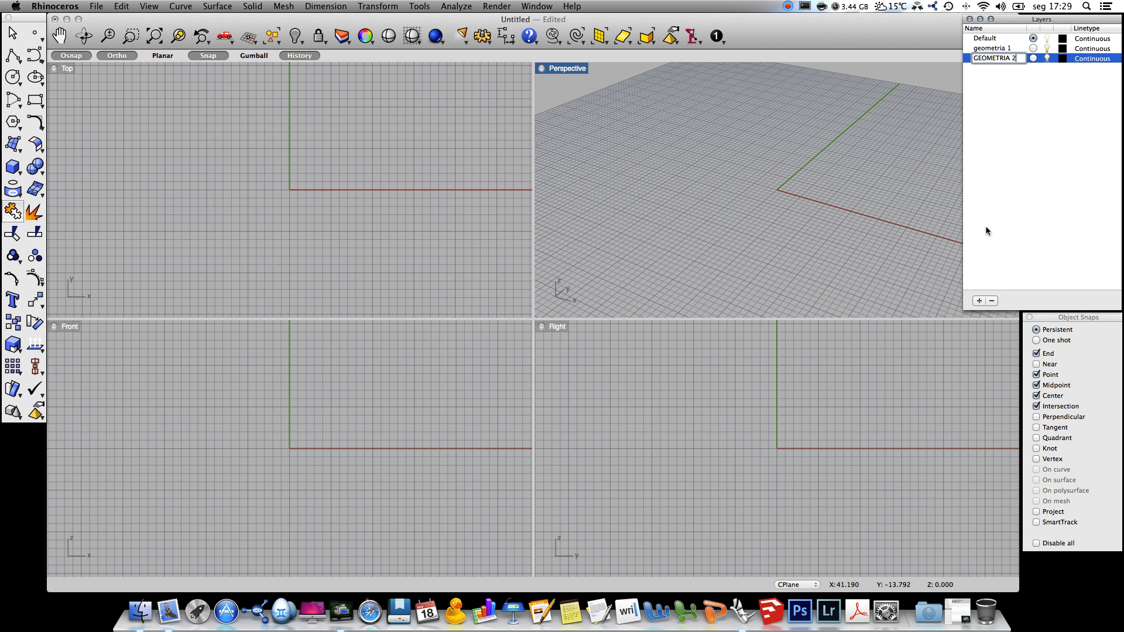
click(1000, 211)
Add two more layers named CURVAS and SUPERFÍCIE 1.
click(979, 301)
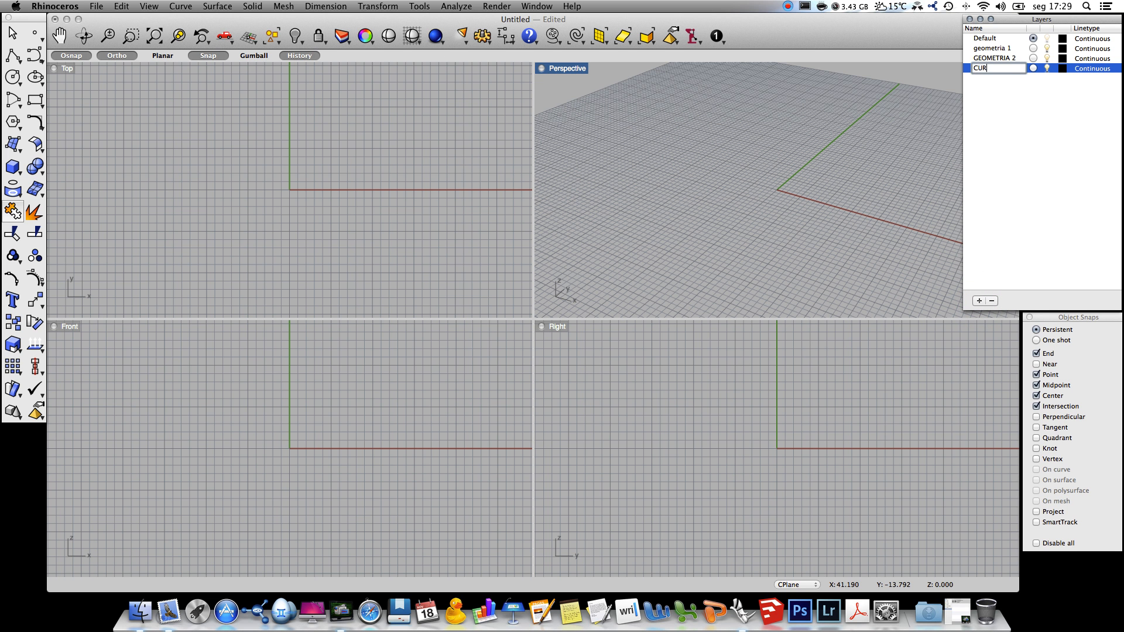
click(1009, 260)
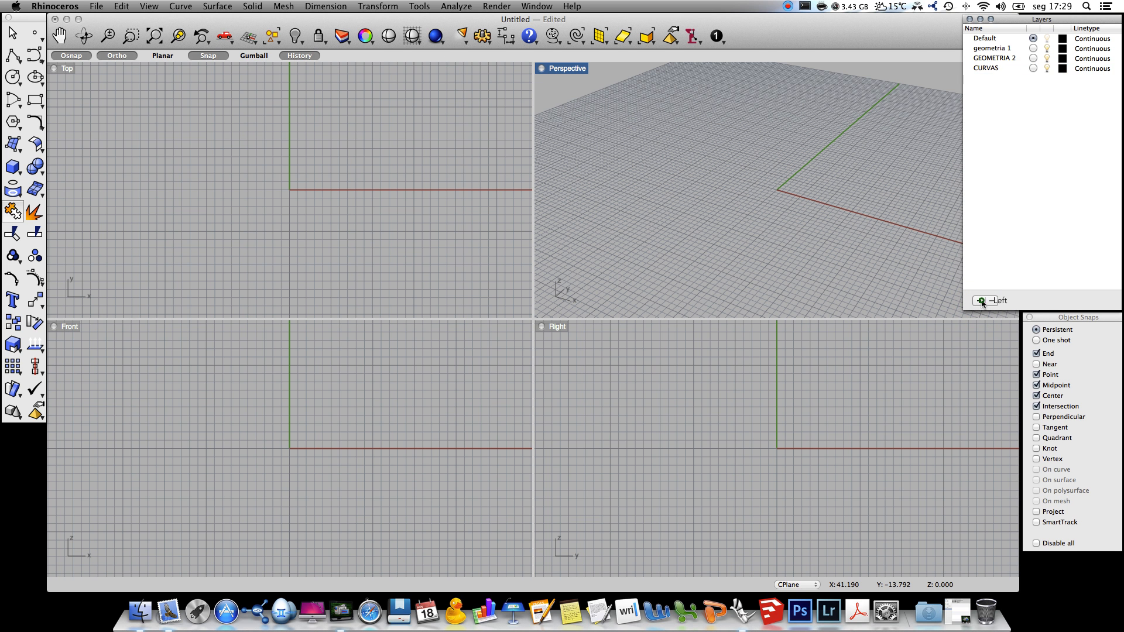
click(981, 301)
text(SUPER)
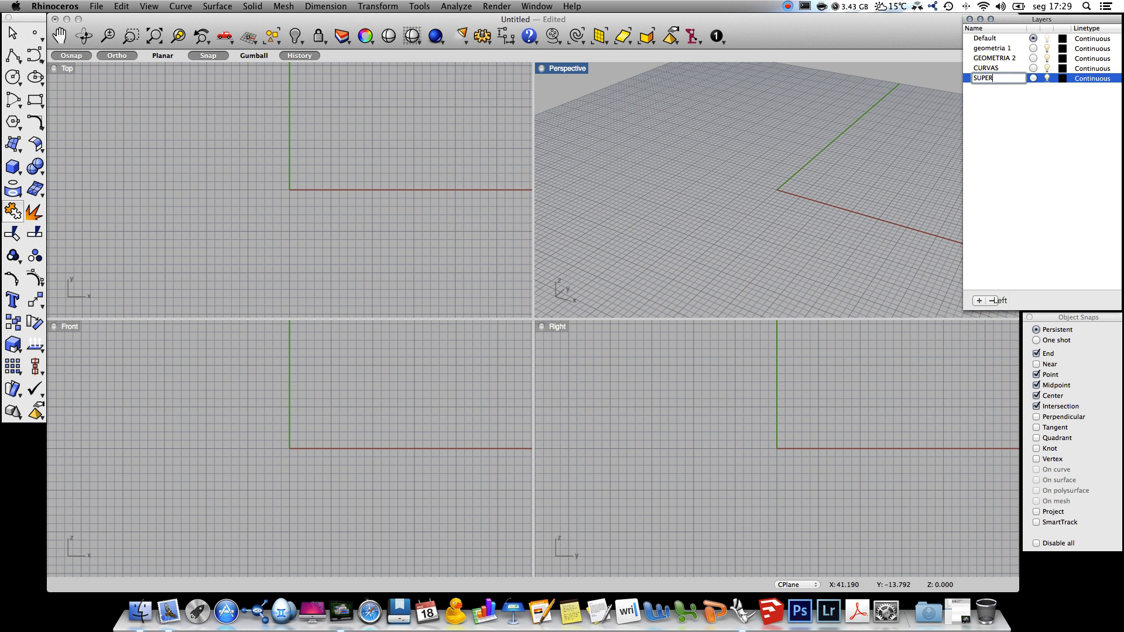
text(FÍCIE 1)
click(1032, 271)
Add a layer named SUPERFÍCIE EXT below the SUPERFÍCIE 1 layer.
click(979, 301)
text(SUPERFÍCIE E)
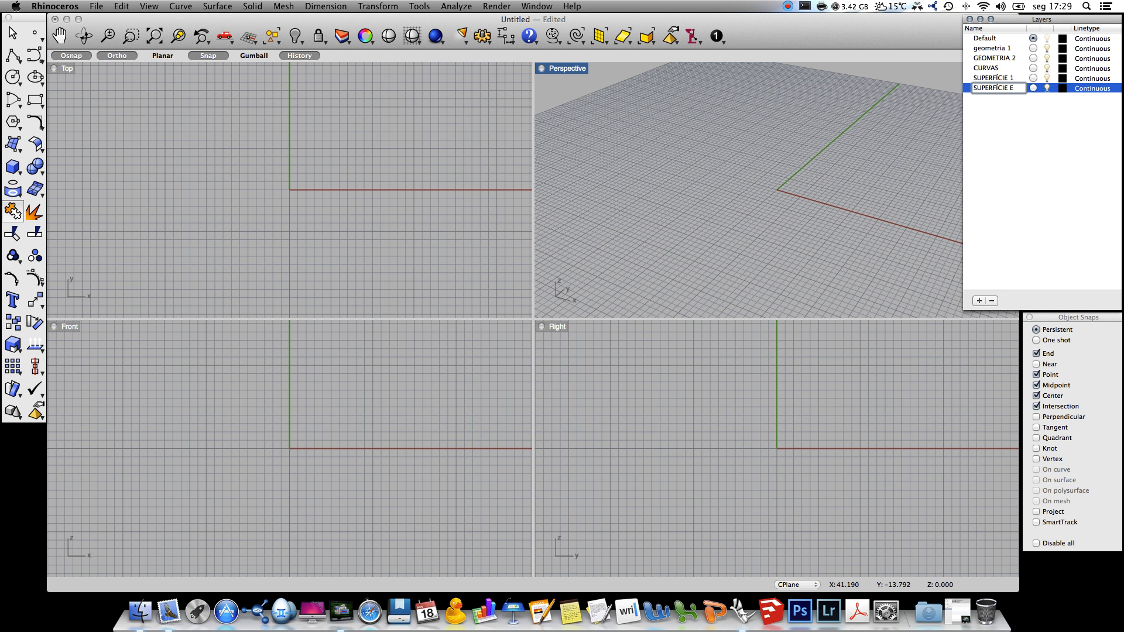
text(XT)
click(1022, 270)
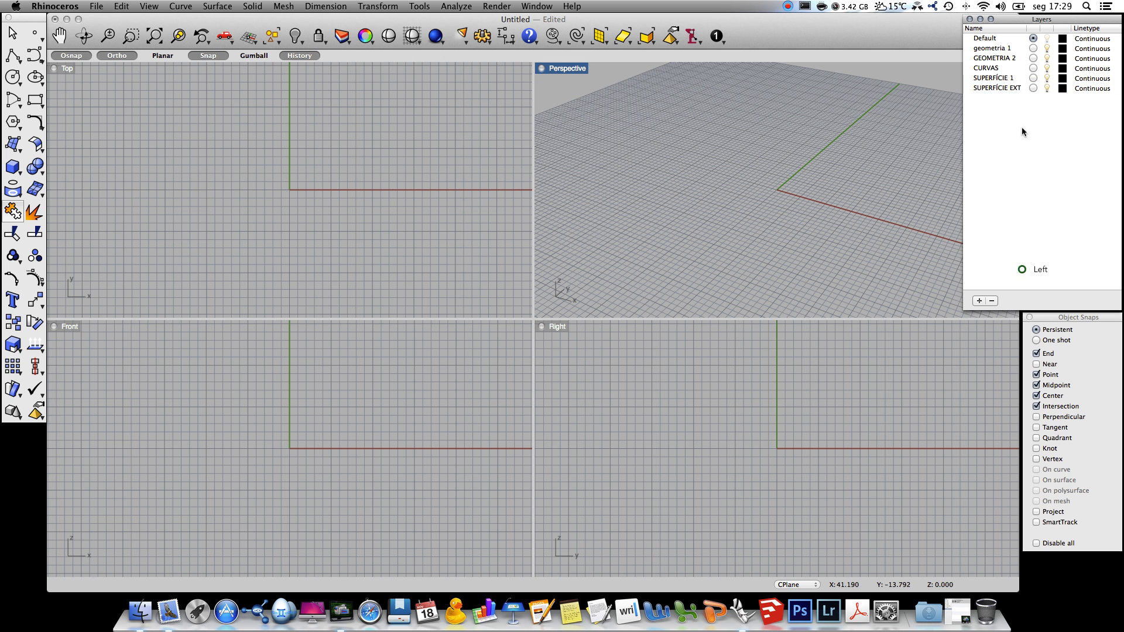
Rename the SUPERFÍCIE 1 layer to SUPERFÍCIE INT.
click(1013, 80)
click(1014, 80)
click(1011, 78)
text(NT)
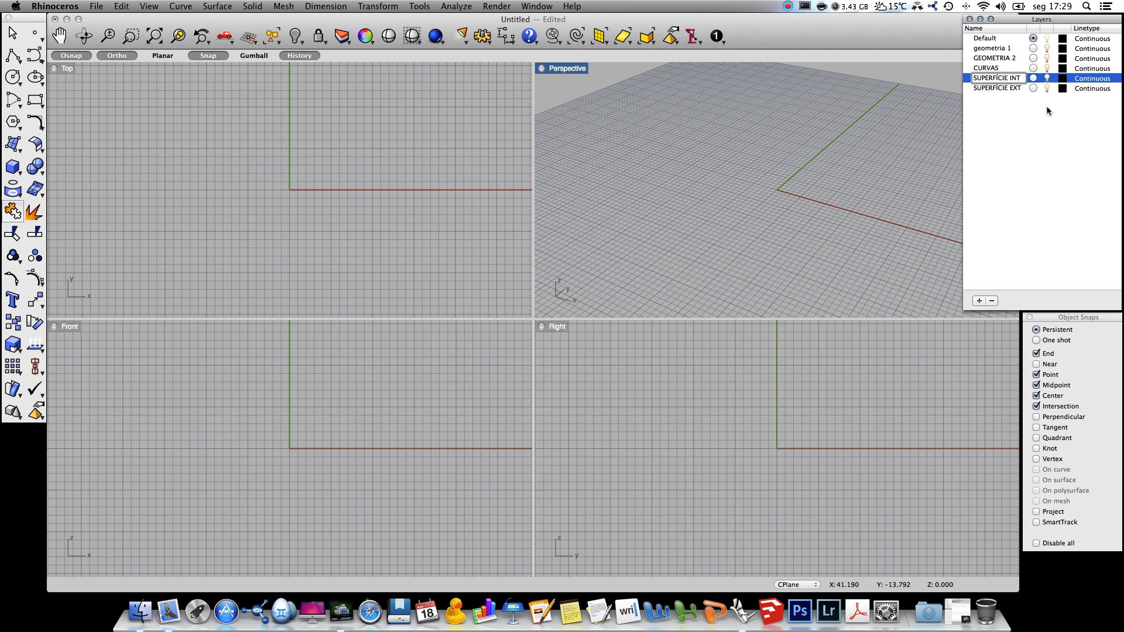
click(1039, 124)
Add two layers named GRID INT and GRID EXT.
click(980, 301)
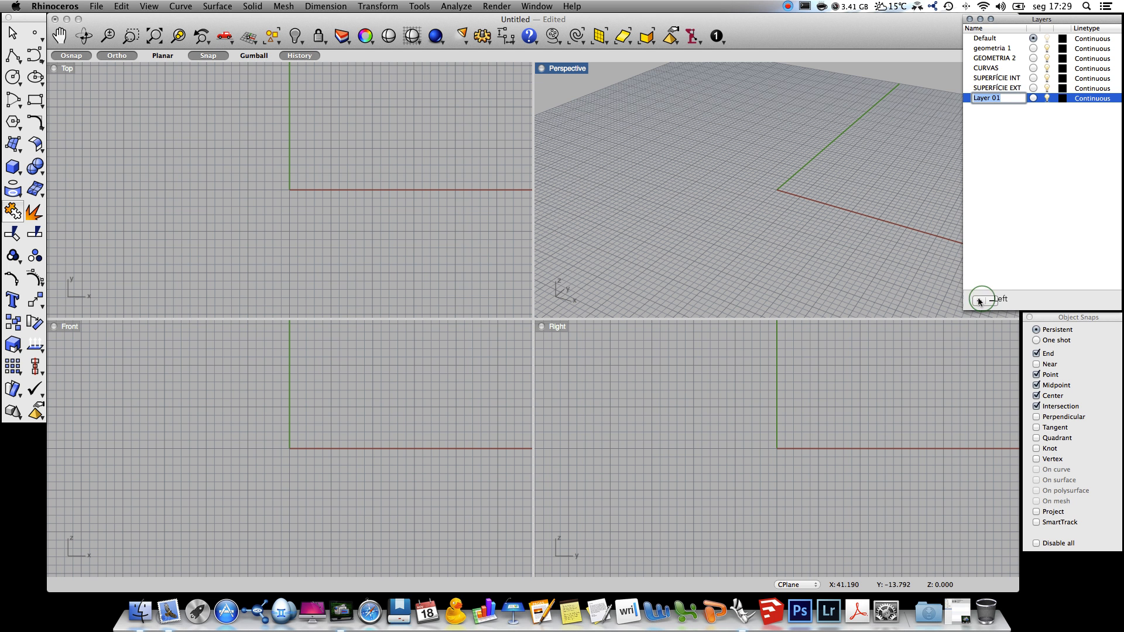
text(GRID INT)
click(1008, 273)
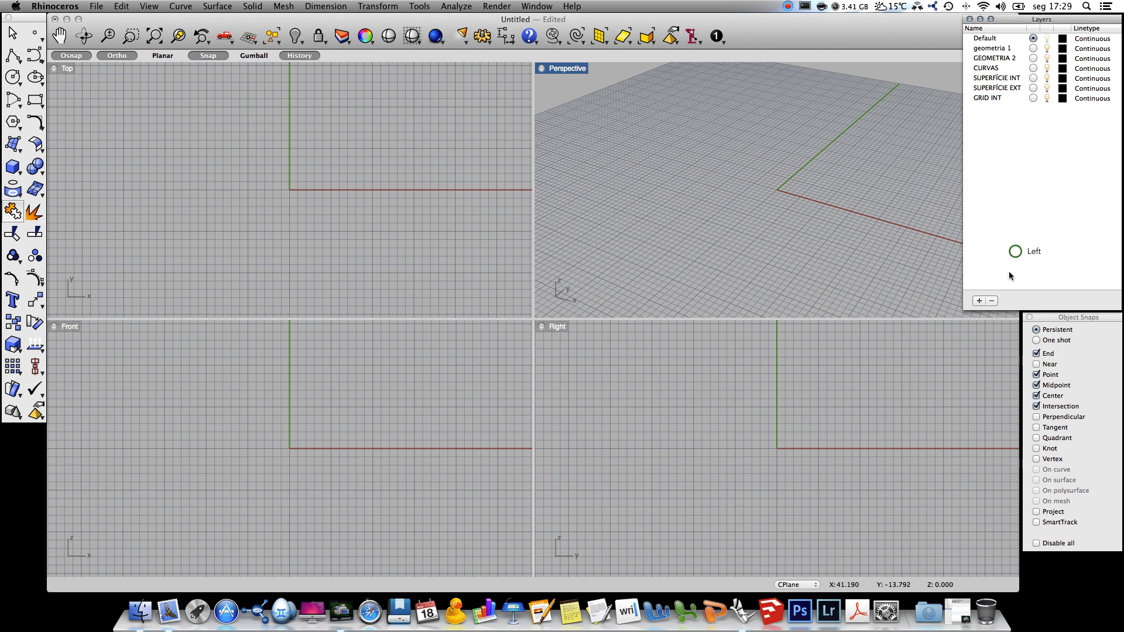
click(979, 300)
text(GRI)
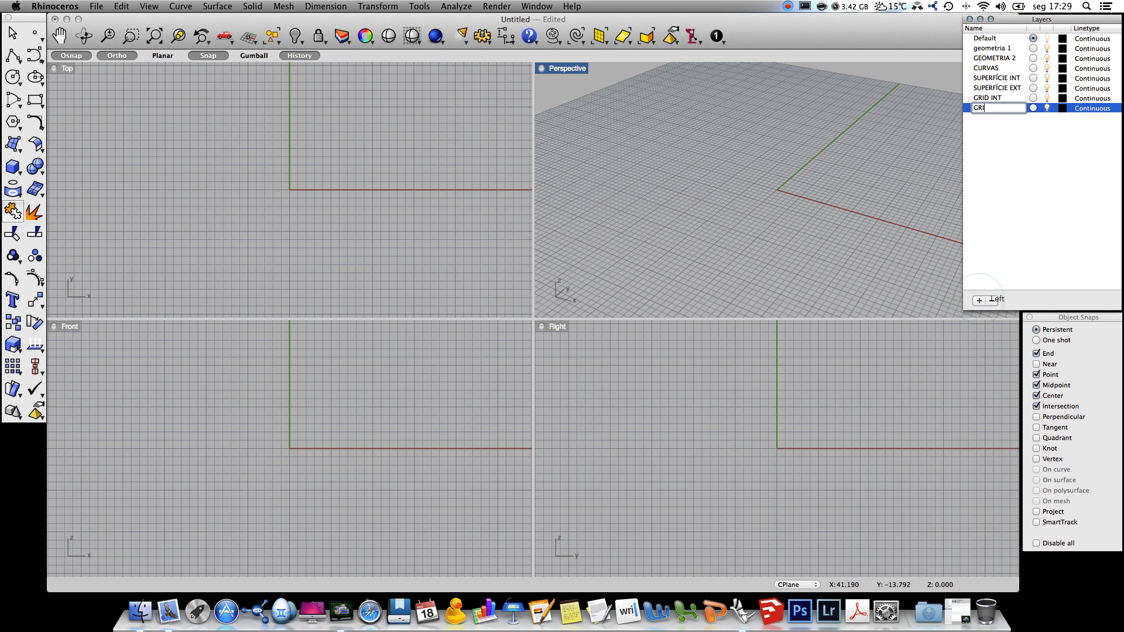
text(D EXT)
click(1000, 237)
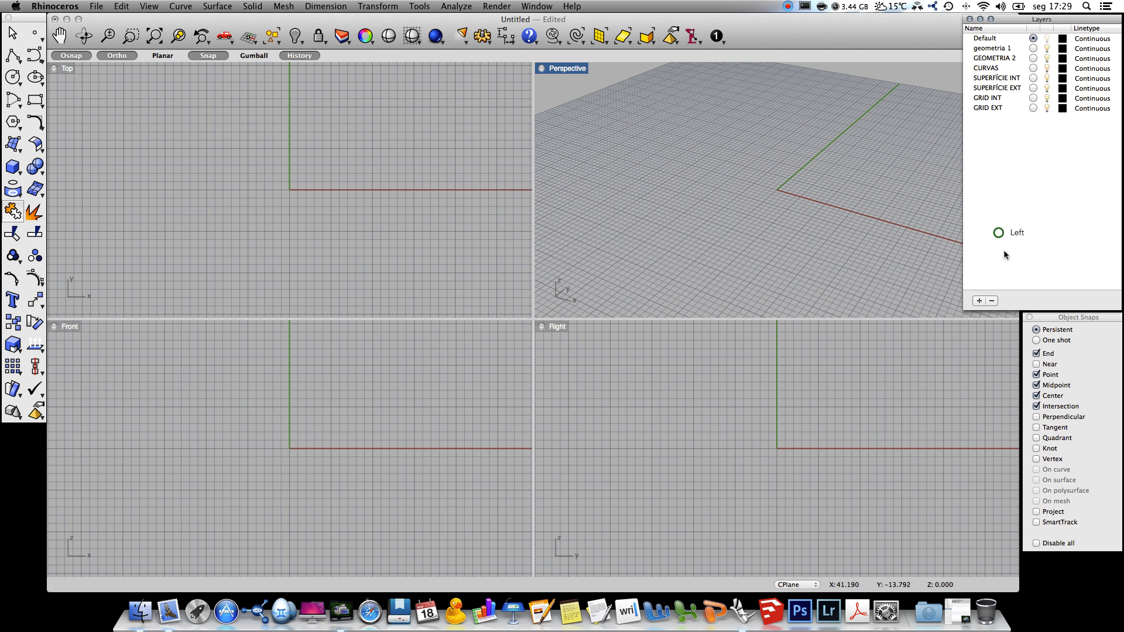
Add three layers for the panels, named PANEL A, PANEL B and PANEL C.
click(979, 301)
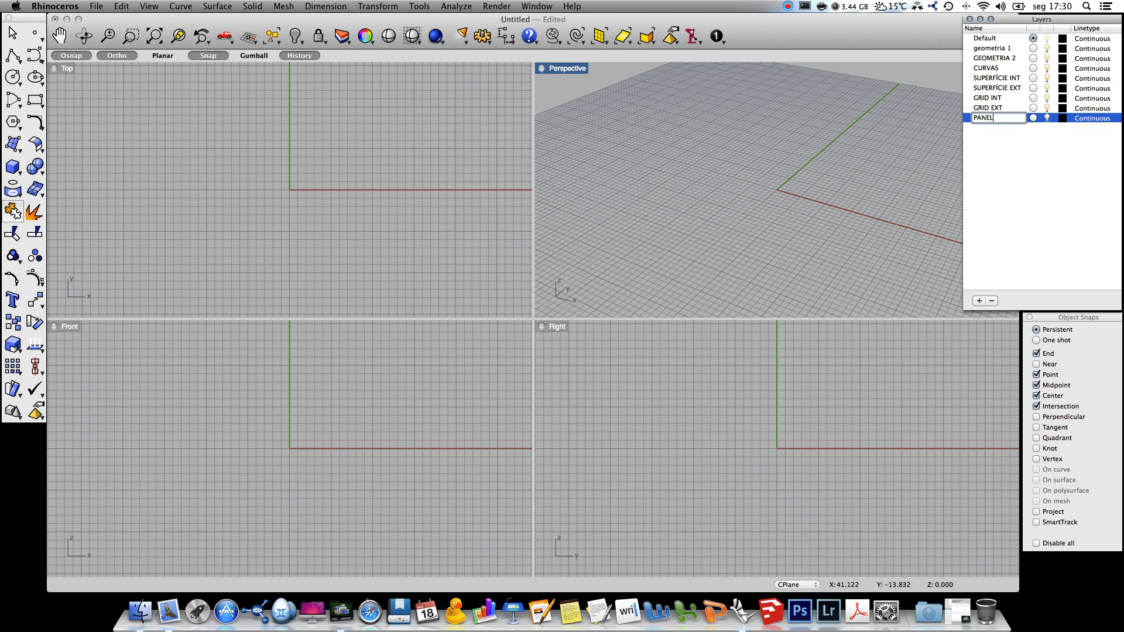
text(PANEL 1)
key(BackSpace)
text(A)
click(999, 253)
click(980, 301)
text(PANEL)
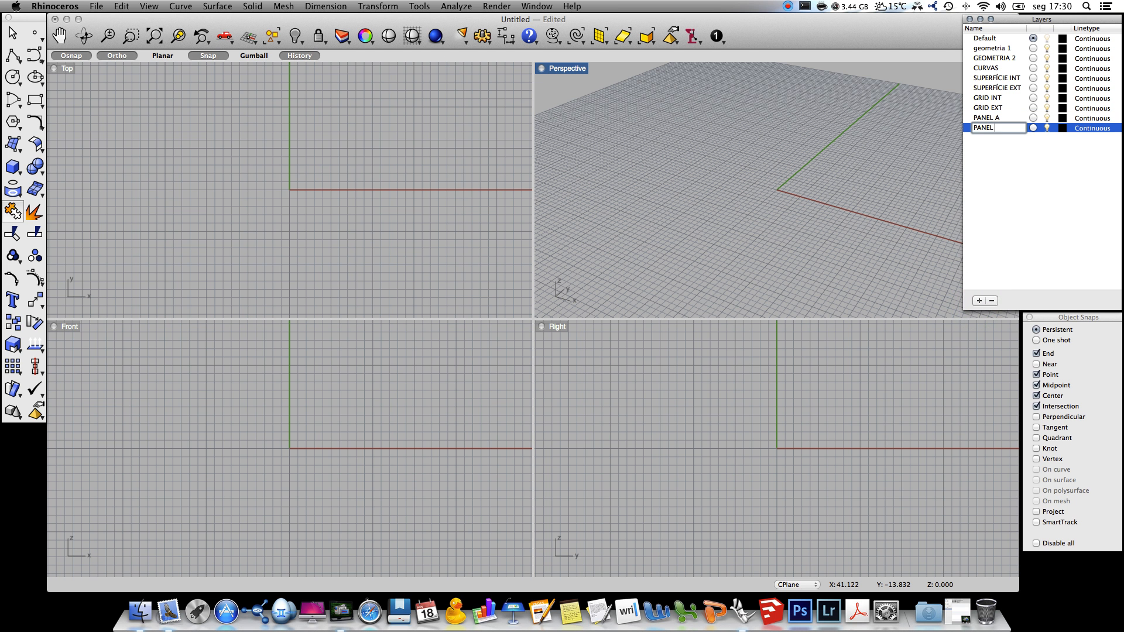
text( B)
click(1017, 251)
click(979, 301)
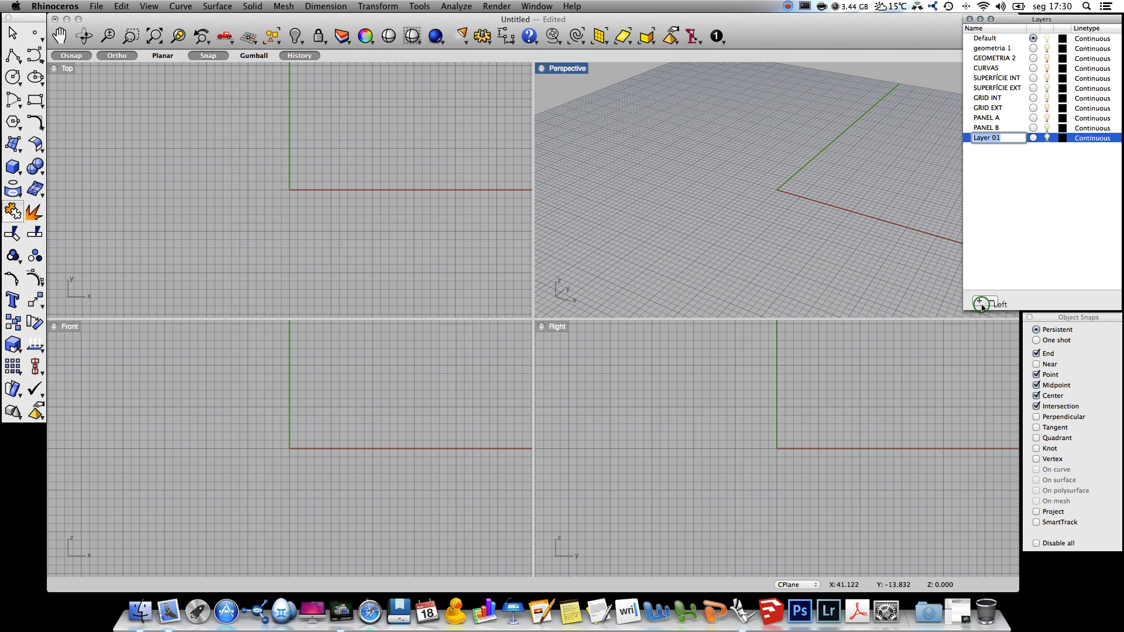
text(PANEL C)
click(1003, 199)
Add three layers named CORAL A, CORAL B and CORAL C.
click(979, 301)
text(CORAL A)
click(1010, 272)
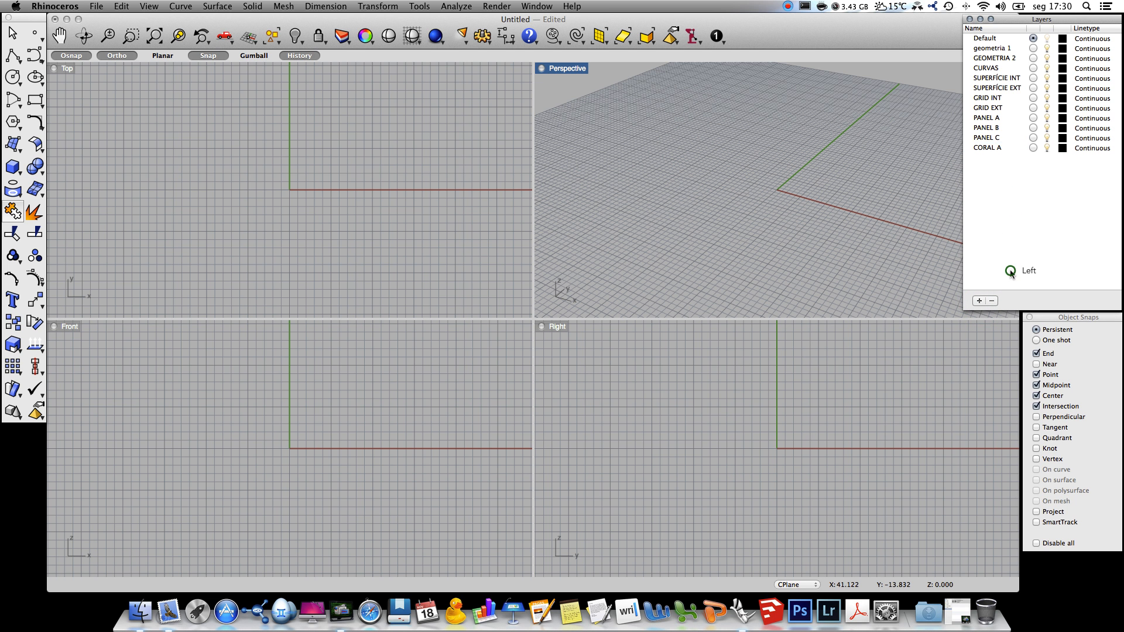
click(979, 301)
text(CORAL B)
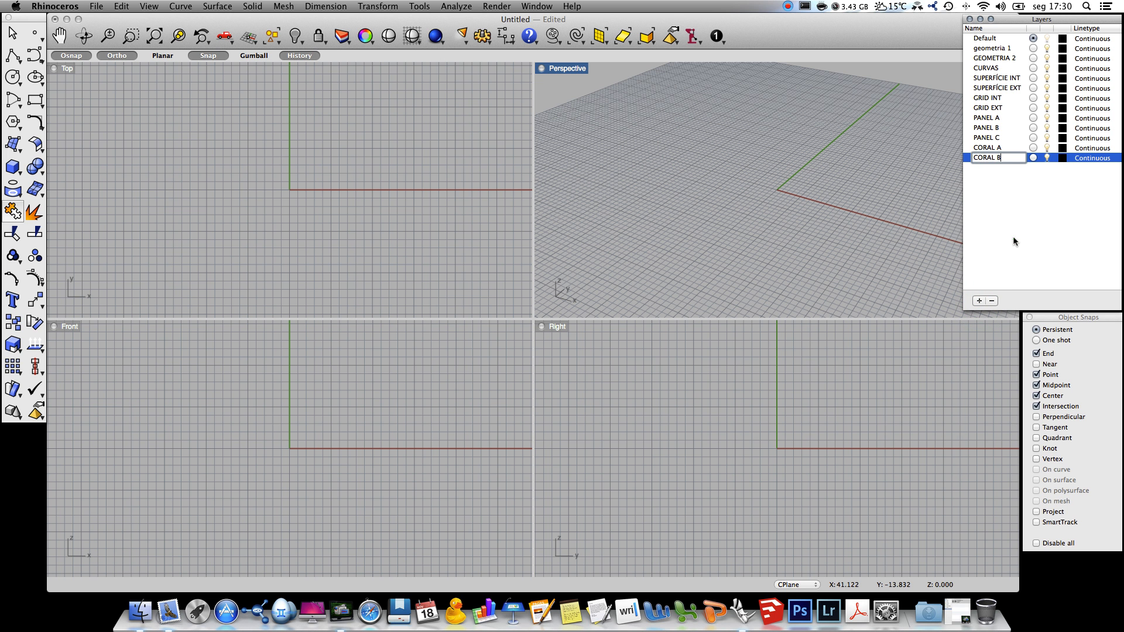
click(1014, 241)
click(980, 301)
text(CORAL C)
click(1016, 244)
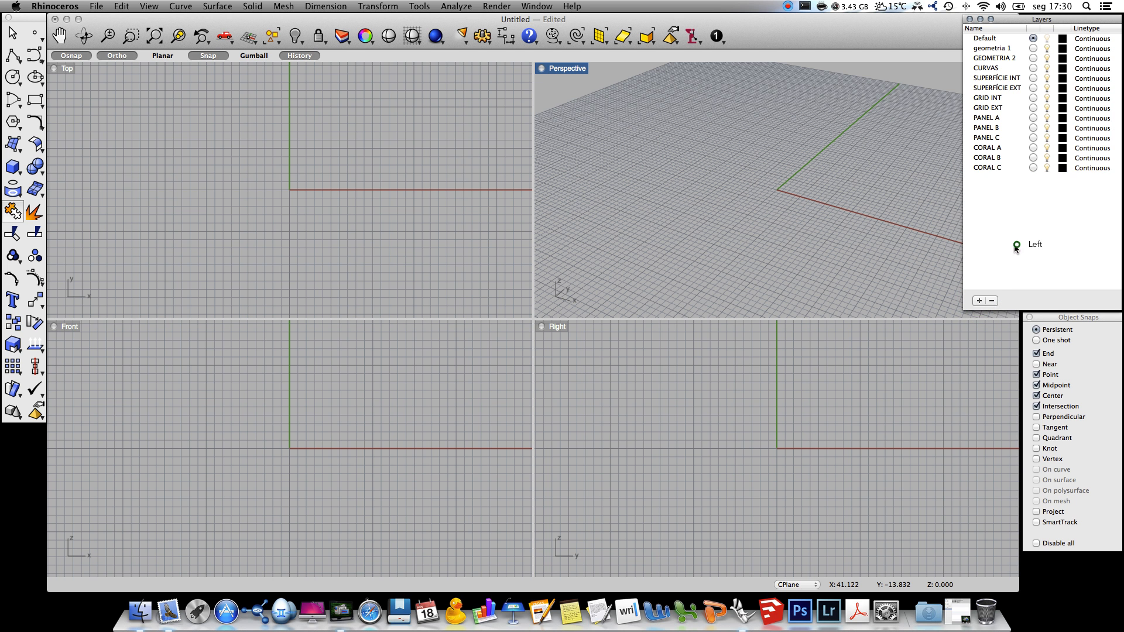
Add three annotation layers named TEXTO, NOTAS and COTAS.
click(977, 301)
text(TEXTO)
click(1048, 248)
click(979, 301)
text(NO)
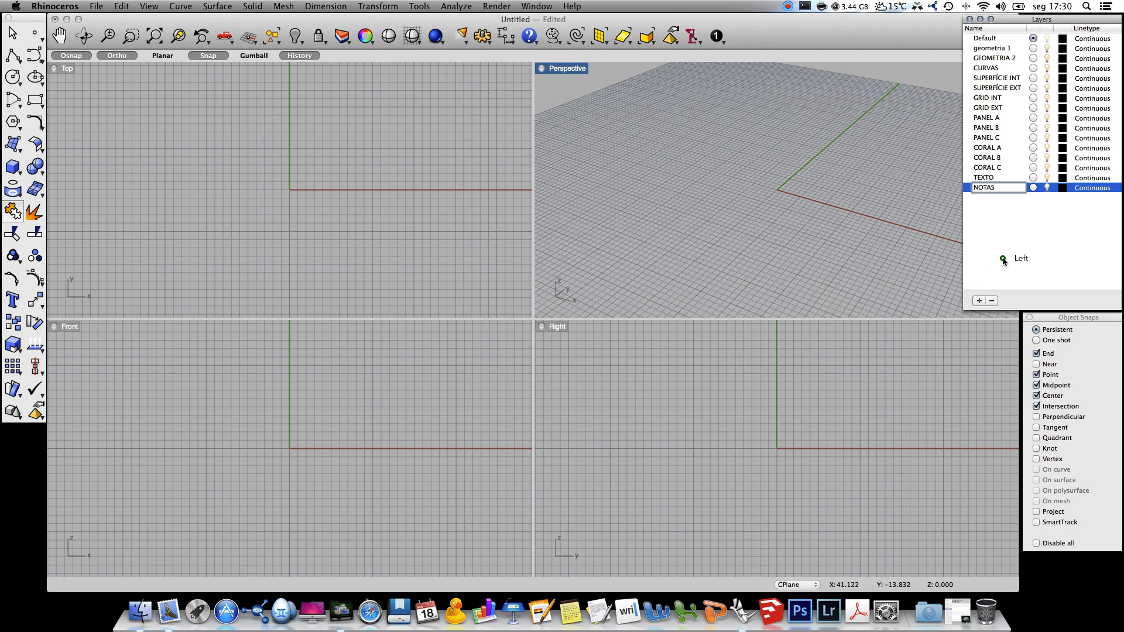
click(1002, 257)
click(979, 301)
text(COTAS)
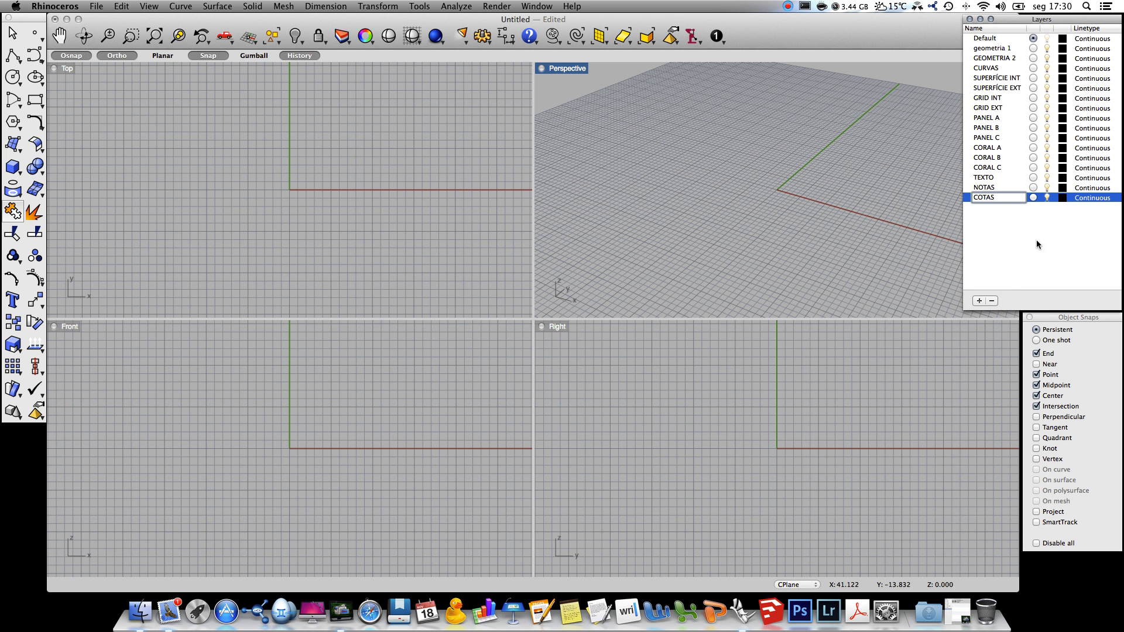
click(1016, 244)
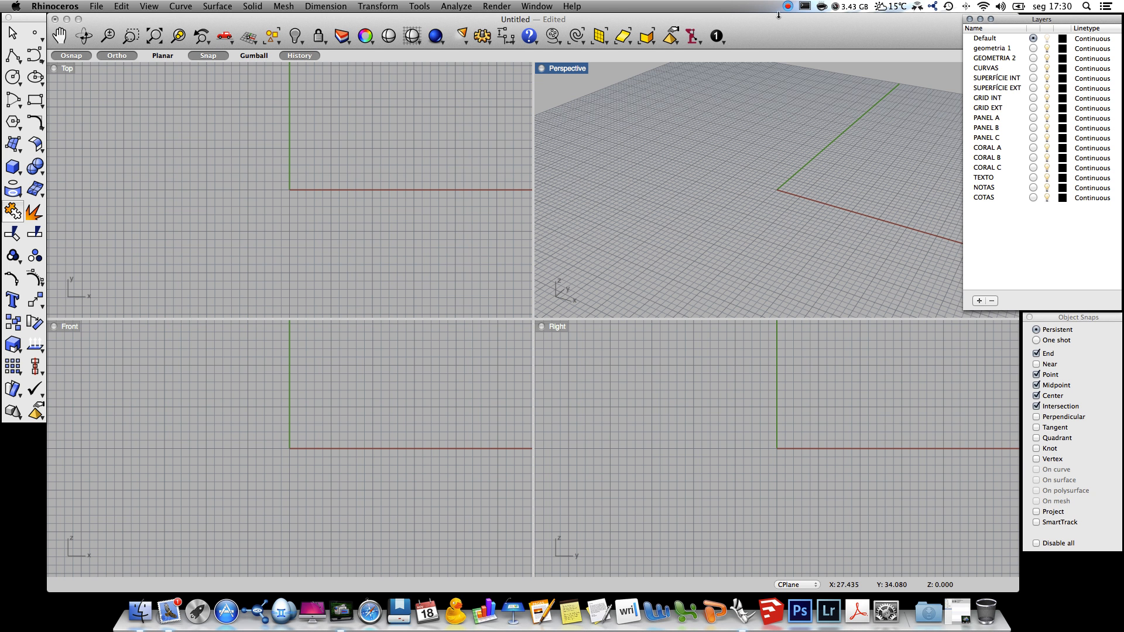
In the document's dimension settings, set dimension and leader arrow lengths to 0.5 and choose the open arrowhead for both.
click(495, 6)
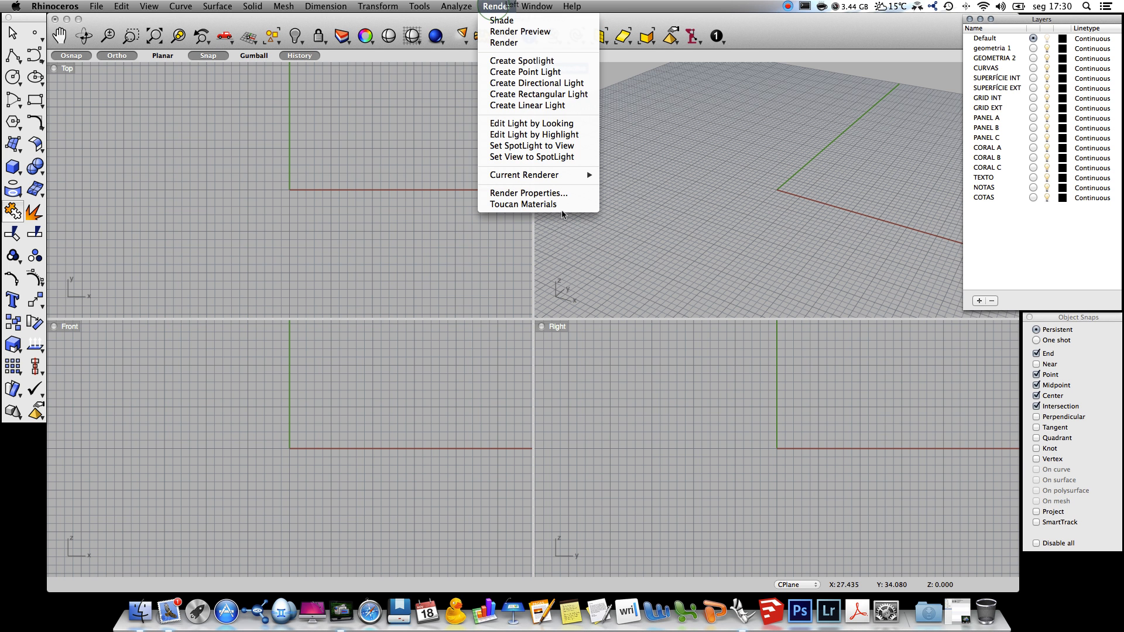
click(567, 193)
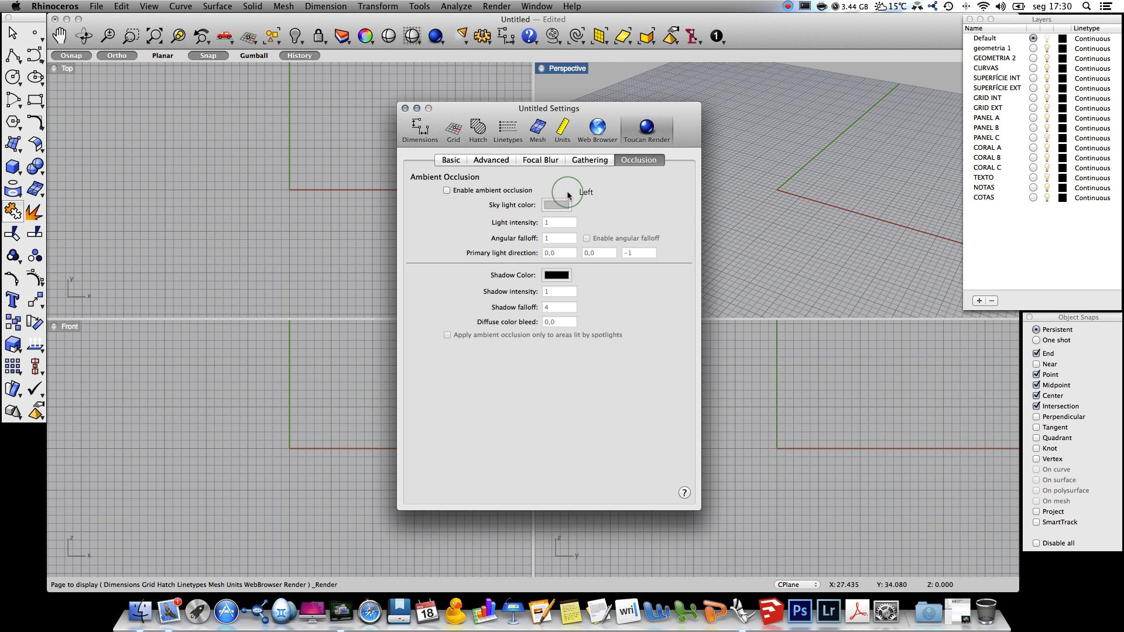
click(433, 138)
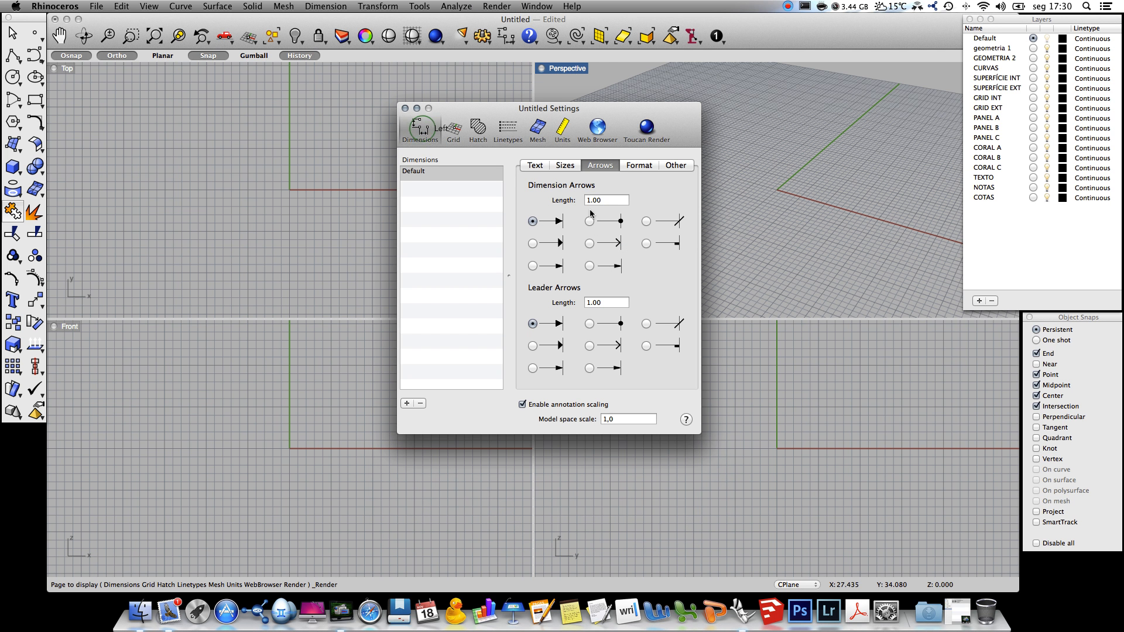
drag(610, 201, 573, 200)
drag(610, 307, 562, 306)
text(0.5)
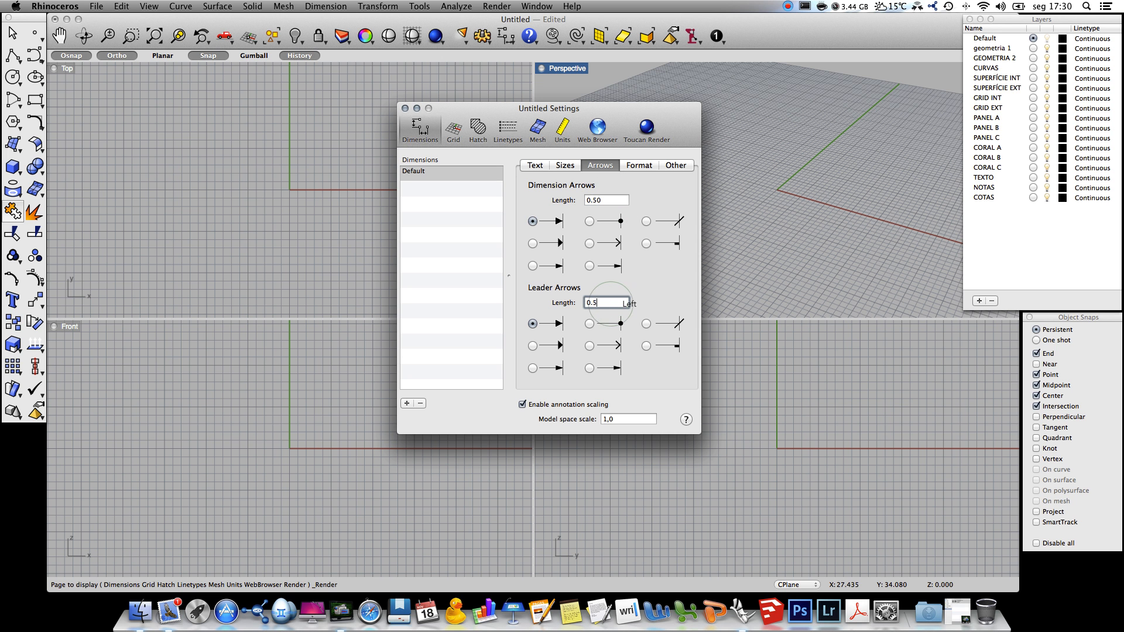
click(603, 243)
click(603, 345)
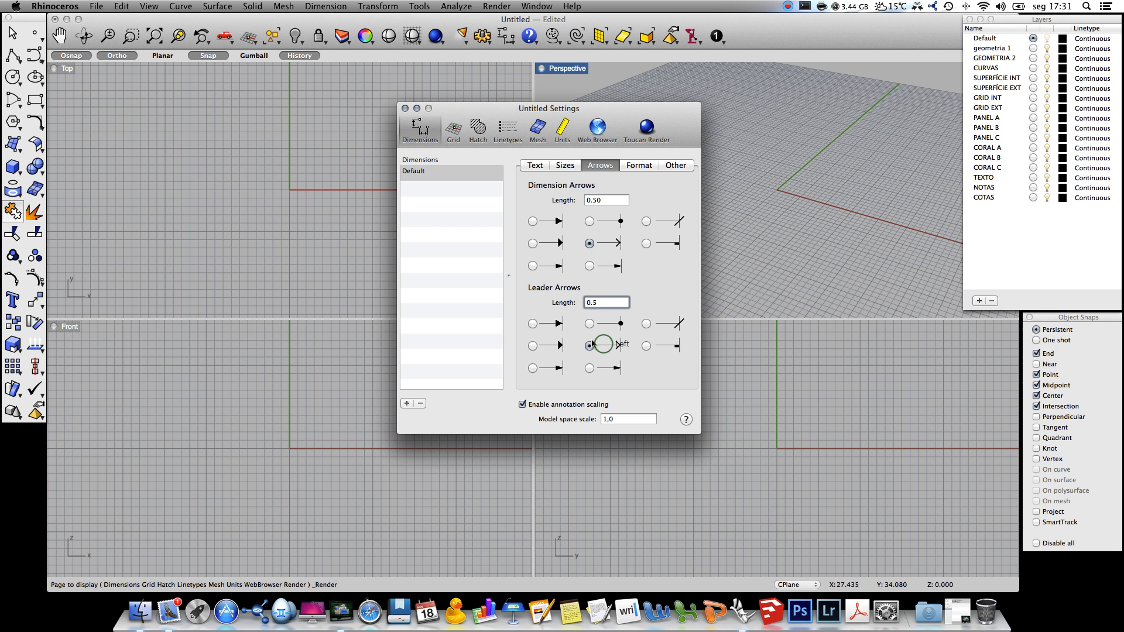
Set the Default dimension style's text height to 0.75 and align its text horizontal to view.
click(569, 167)
text(0.75)
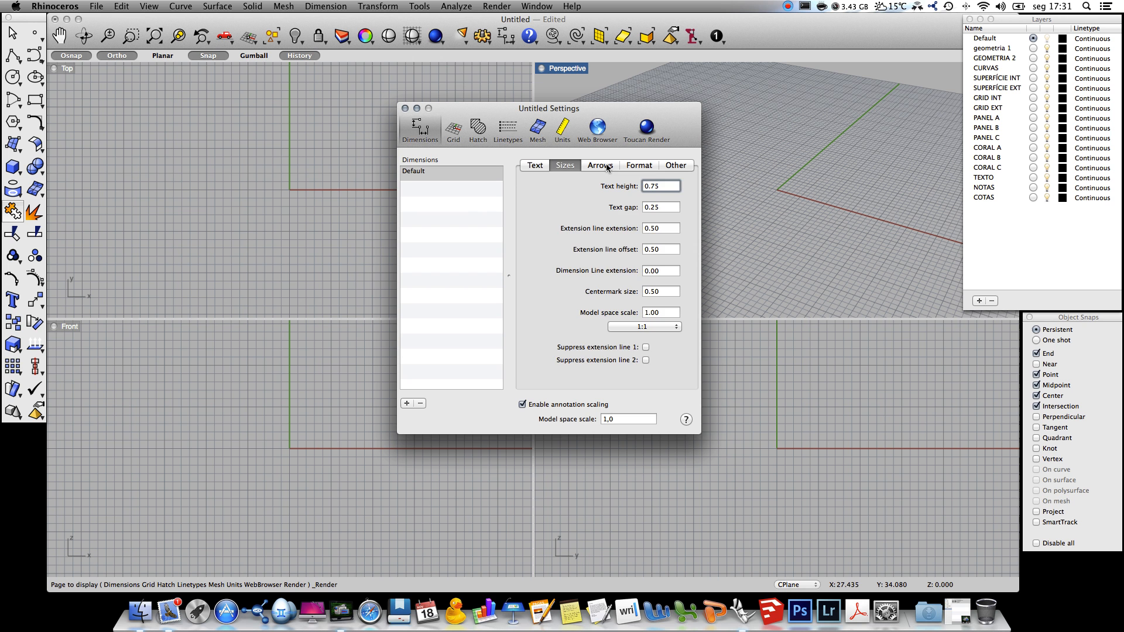
click(542, 168)
click(642, 358)
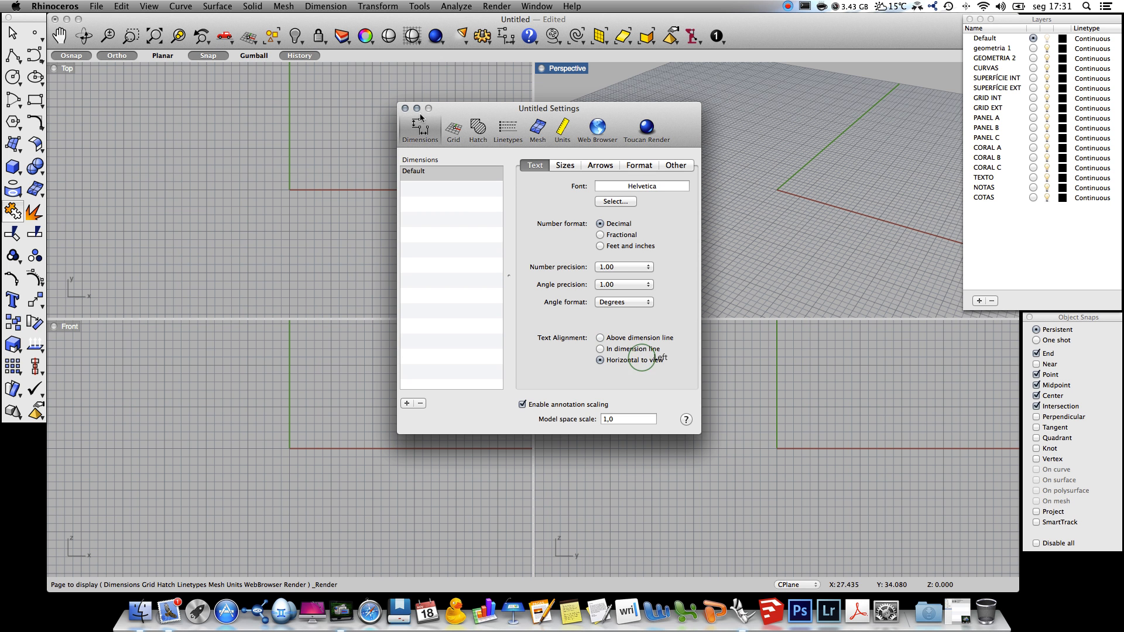
Add a dashed line type with a line and a space segment, and set the scale for all line types to 0,35.
click(508, 128)
click(414, 346)
click(518, 327)
click(620, 348)
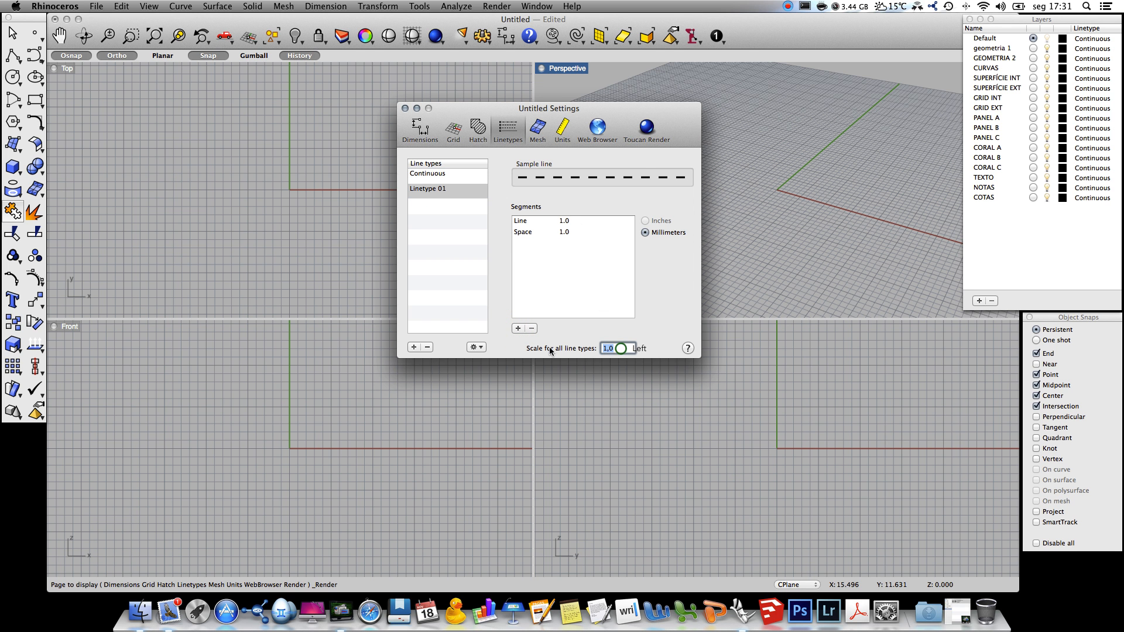
text(0,35)
click(405, 108)
click(681, 171)
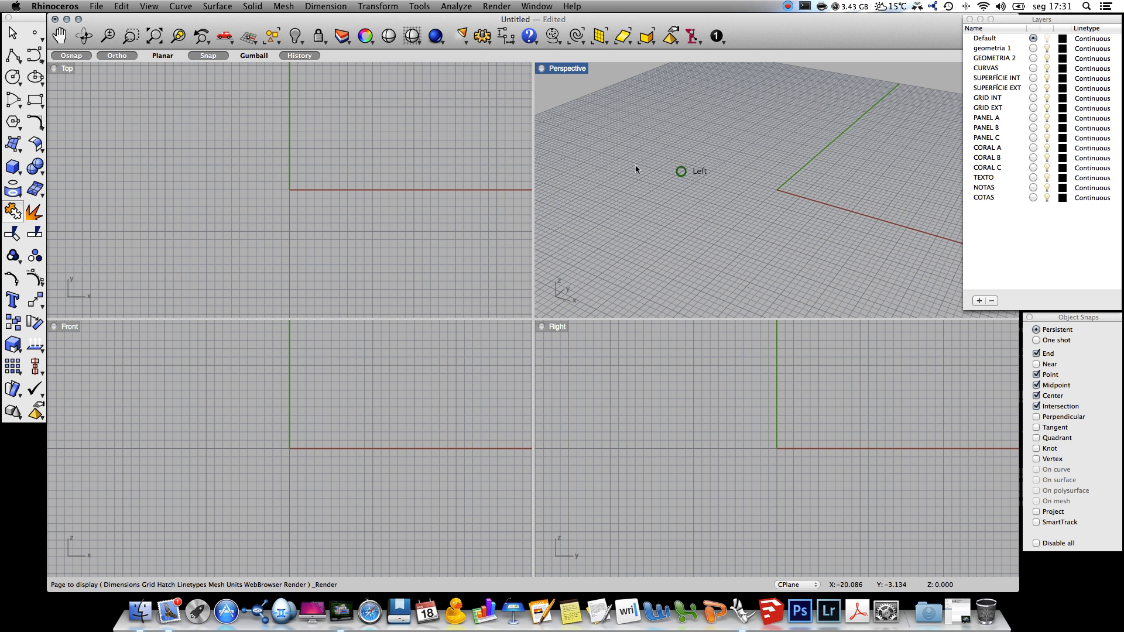
Maximize the Perspective viewport and hide its grid, grid axes and world axes.
double_click(543, 68)
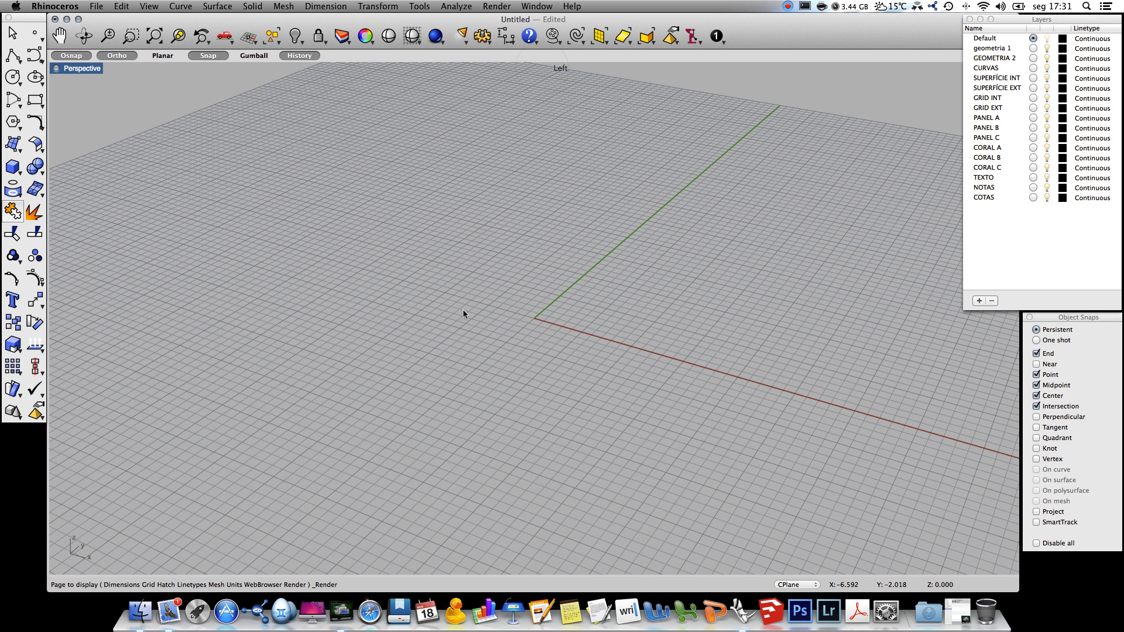
text(Grid)
key(Return)
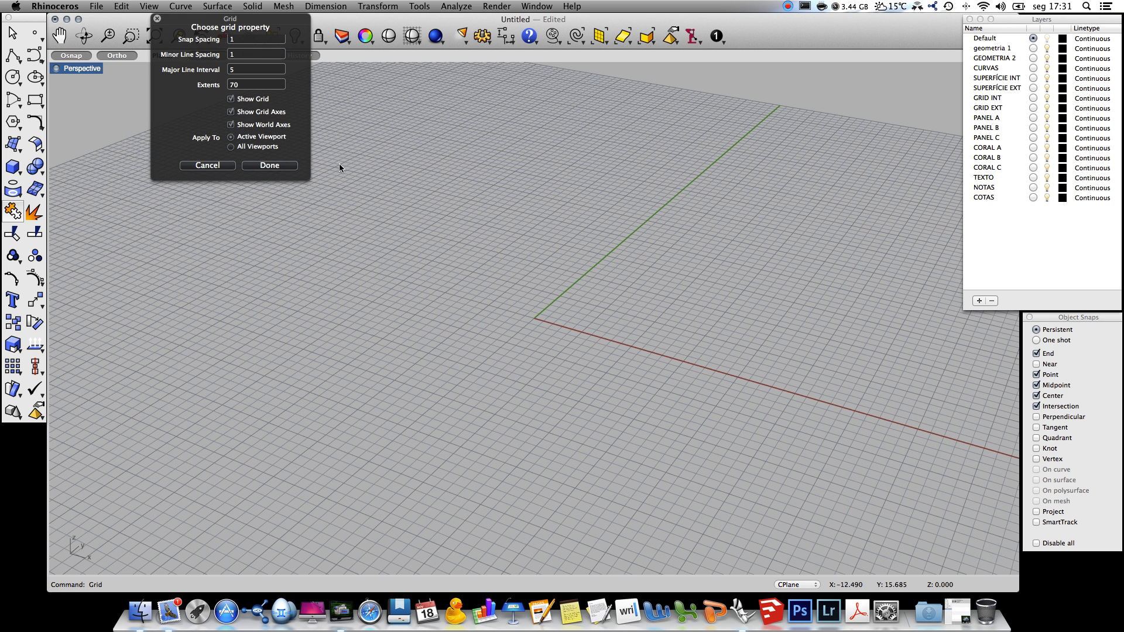
click(254, 99)
click(255, 111)
click(256, 124)
click(268, 167)
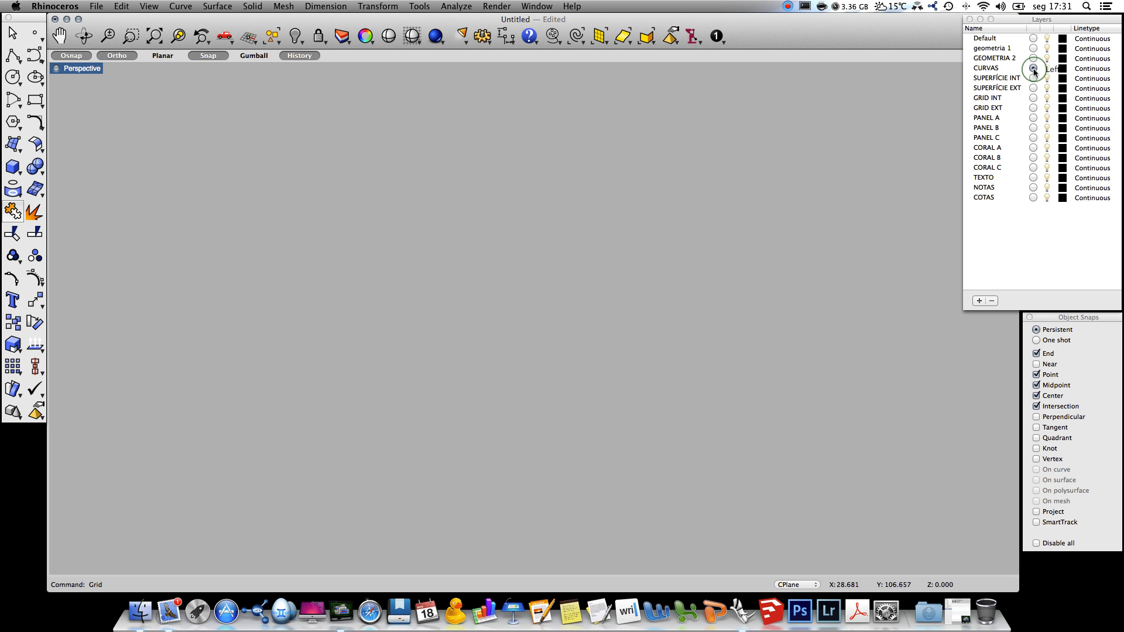
Make geometria 1 the current layer and change its color to white.
click(1033, 48)
click(1063, 48)
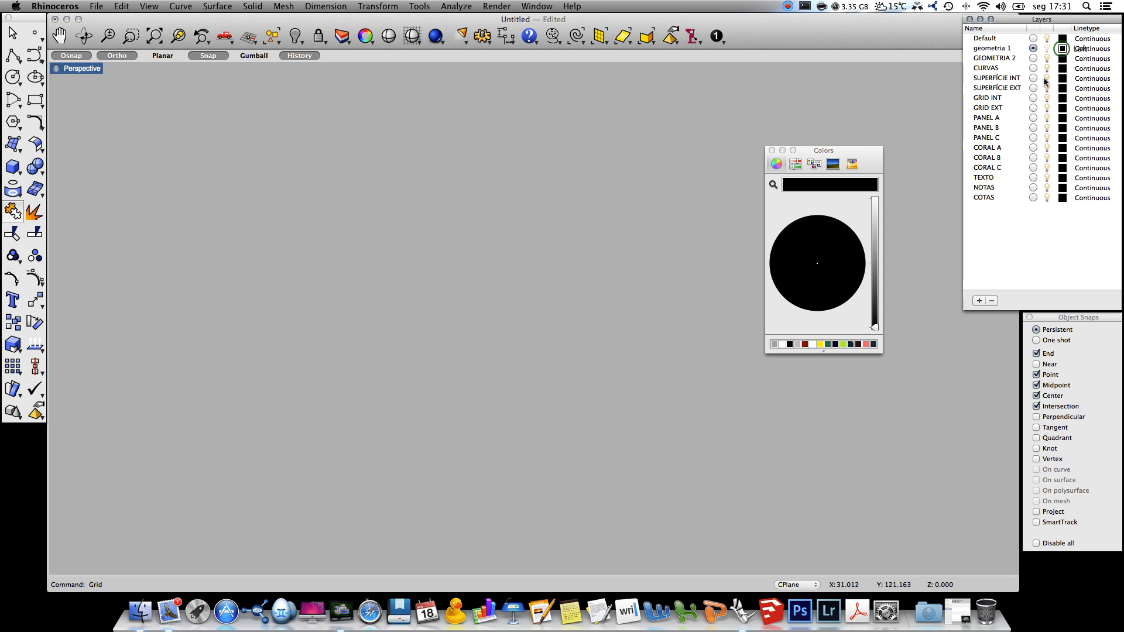
click(876, 204)
click(771, 151)
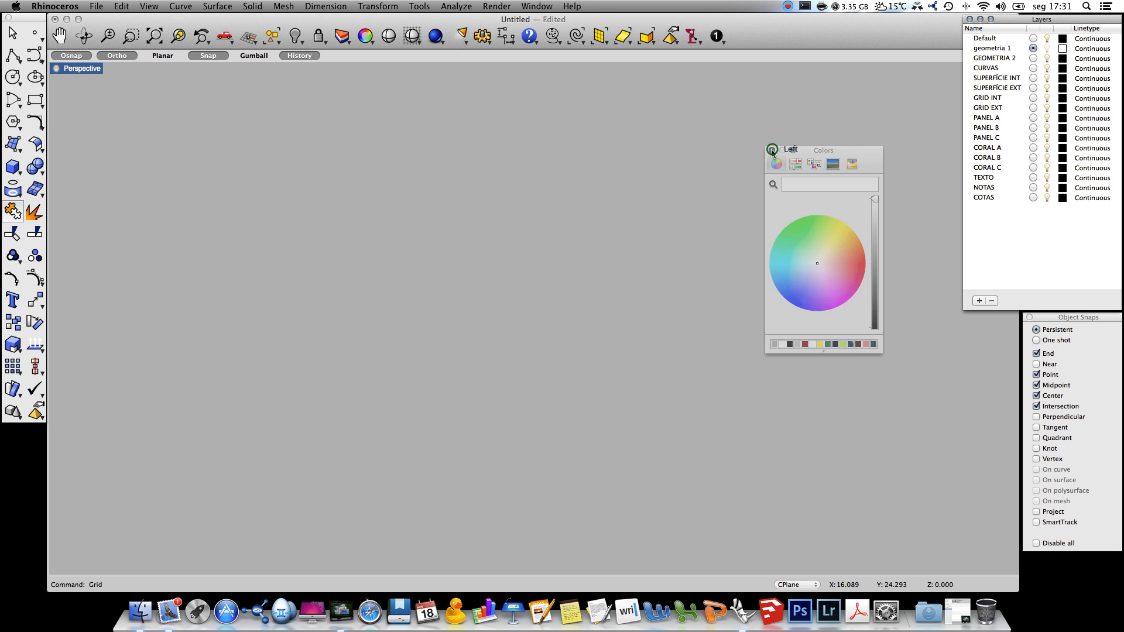
Change the color of the GRID INT and GRID EXT layers to white.
click(1062, 98)
drag(876, 248, 876, 199)
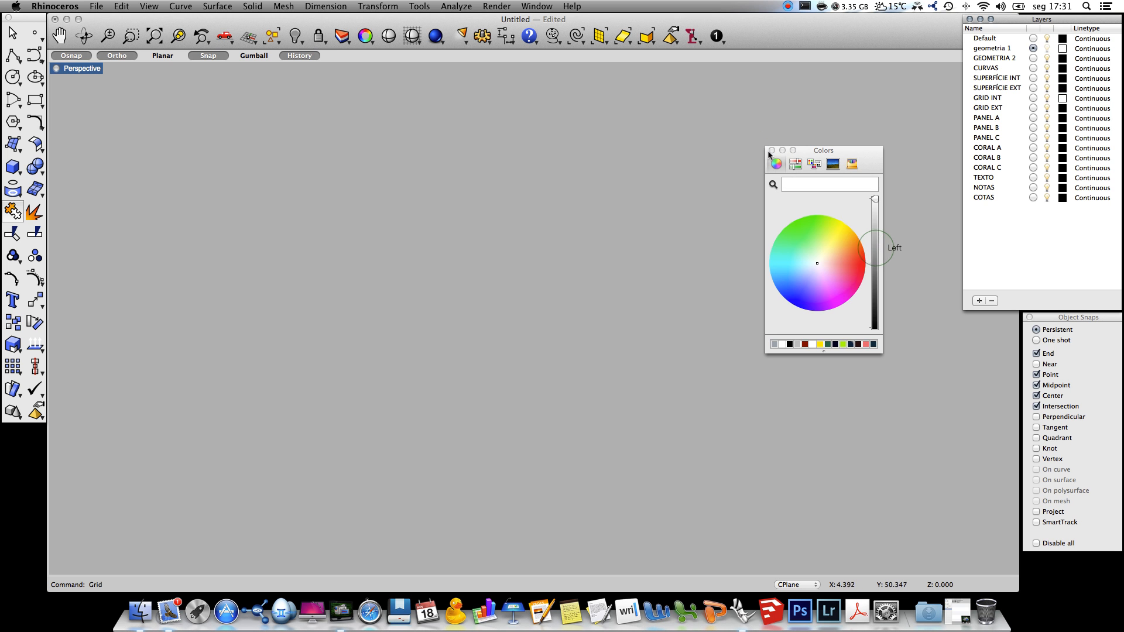
click(771, 151)
click(1061, 108)
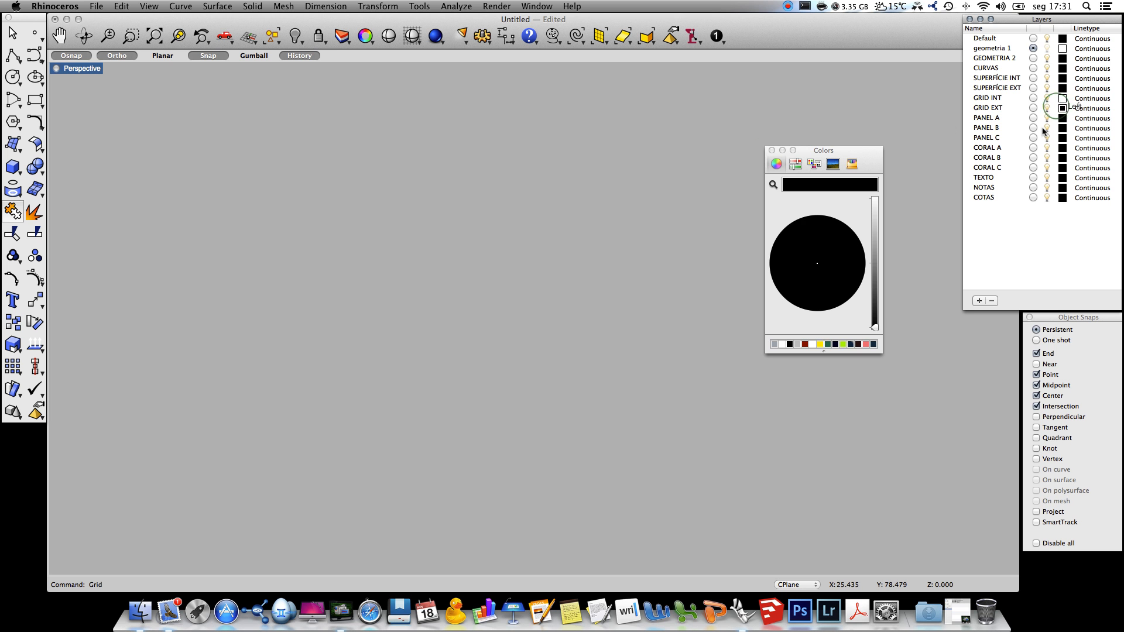
click(876, 234)
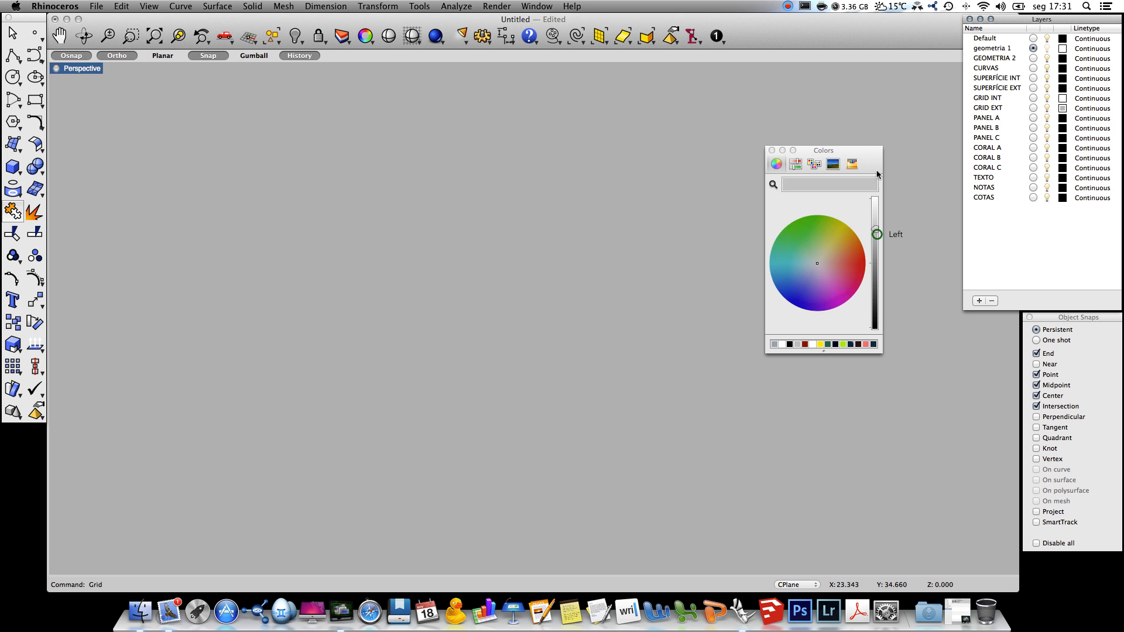
click(771, 150)
Make SUPERFÍCIE INT the current layer and color it lime green, and color SUPERFÍCIE EXT salmon red.
click(1033, 78)
click(1062, 77)
click(843, 345)
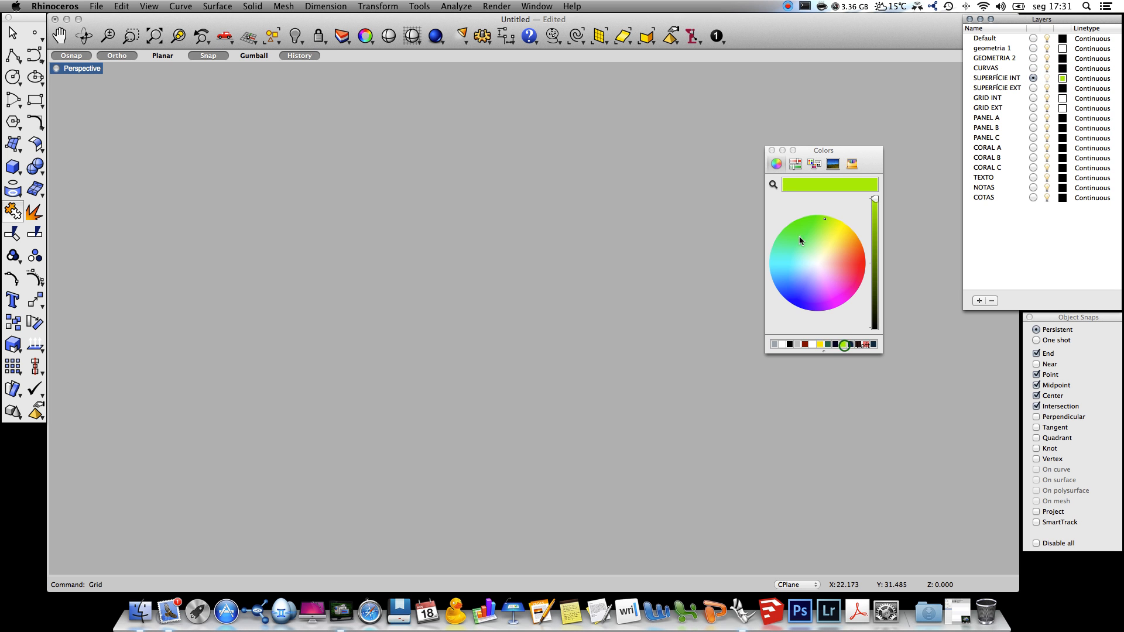
click(1062, 88)
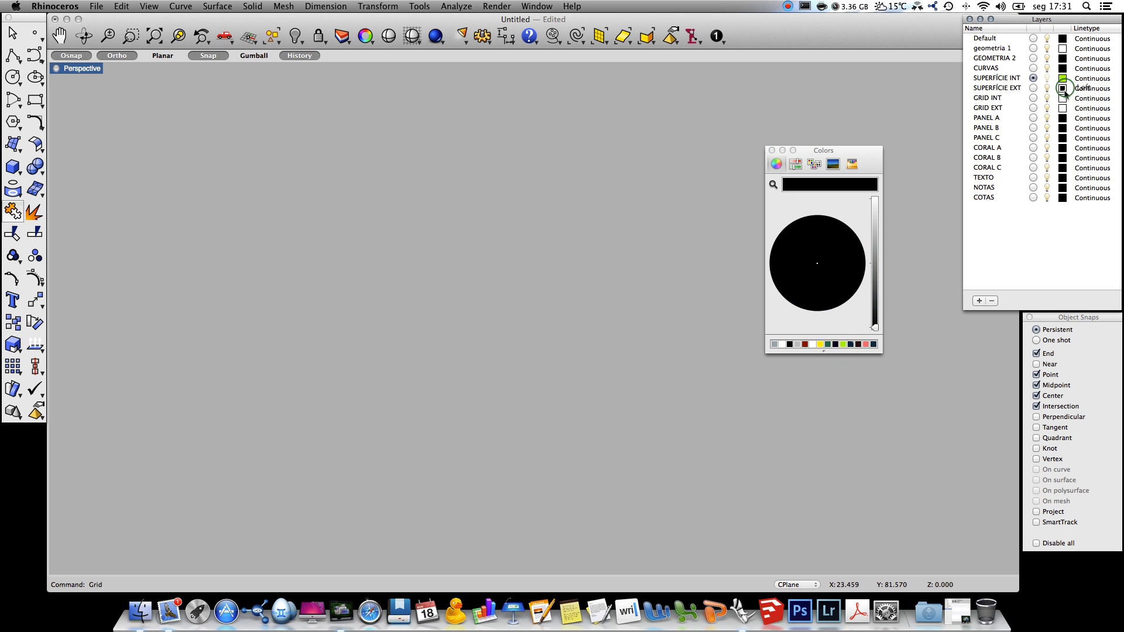
click(866, 344)
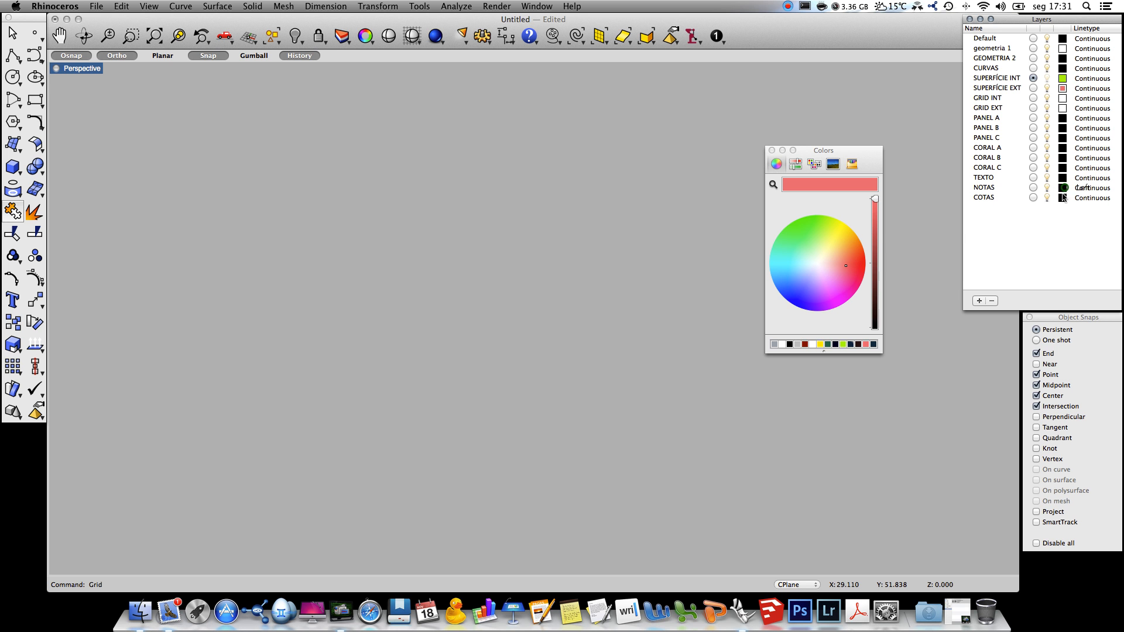
Change the color of the NOTAS layer to white.
click(875, 222)
click(770, 151)
click(980, 248)
Make geometria 1 the current layer and draw a circle with radius 2 in the Perspective view.
click(1033, 48)
click(14, 78)
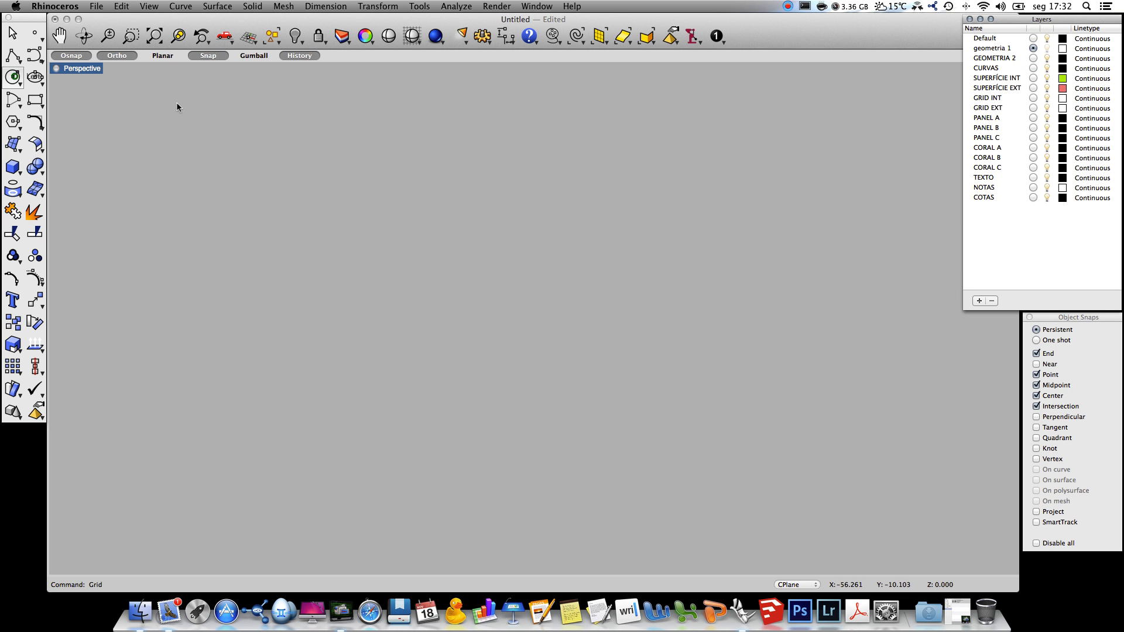
click(349, 308)
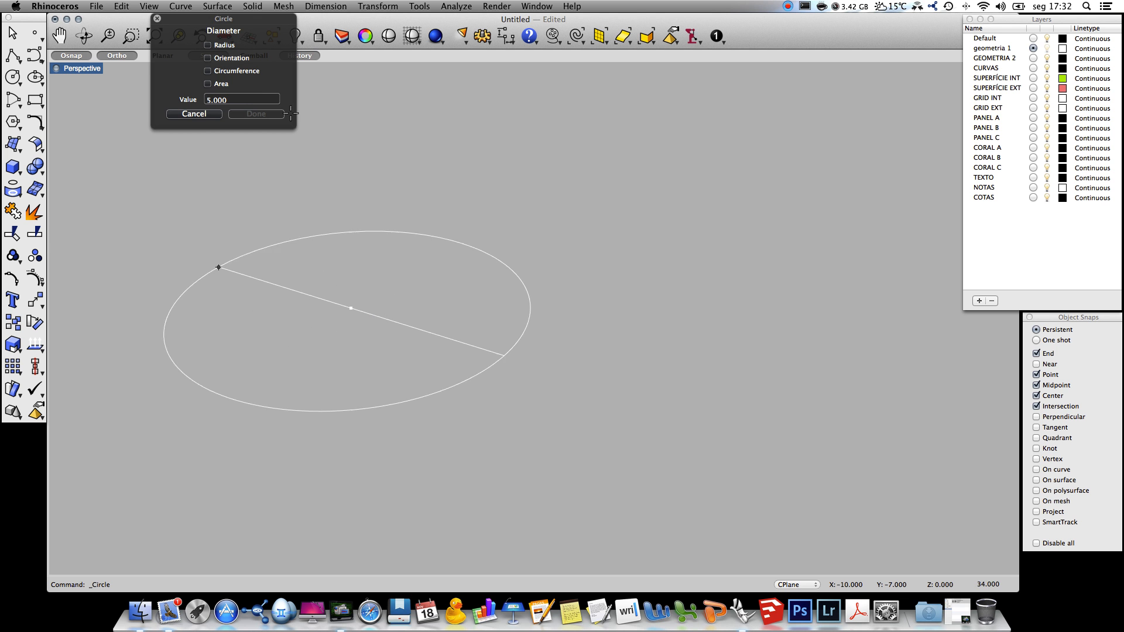
click(217, 45)
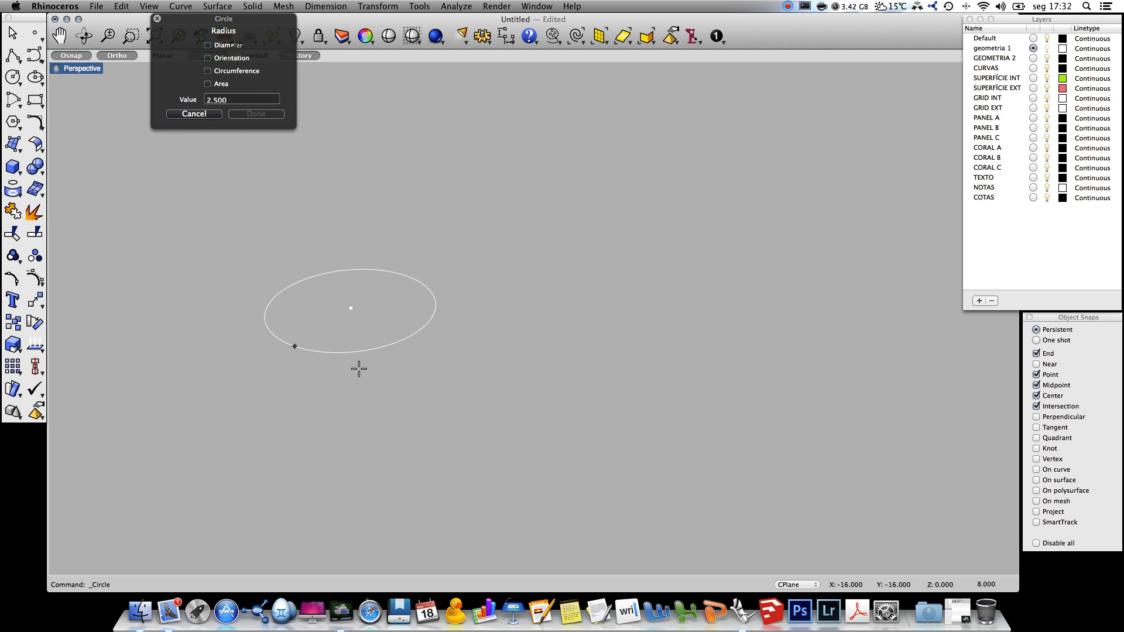
text(2)
key(Return)
Draw a concentric circle with radius 4 around the center of the radius 2 circle.
key(Return)
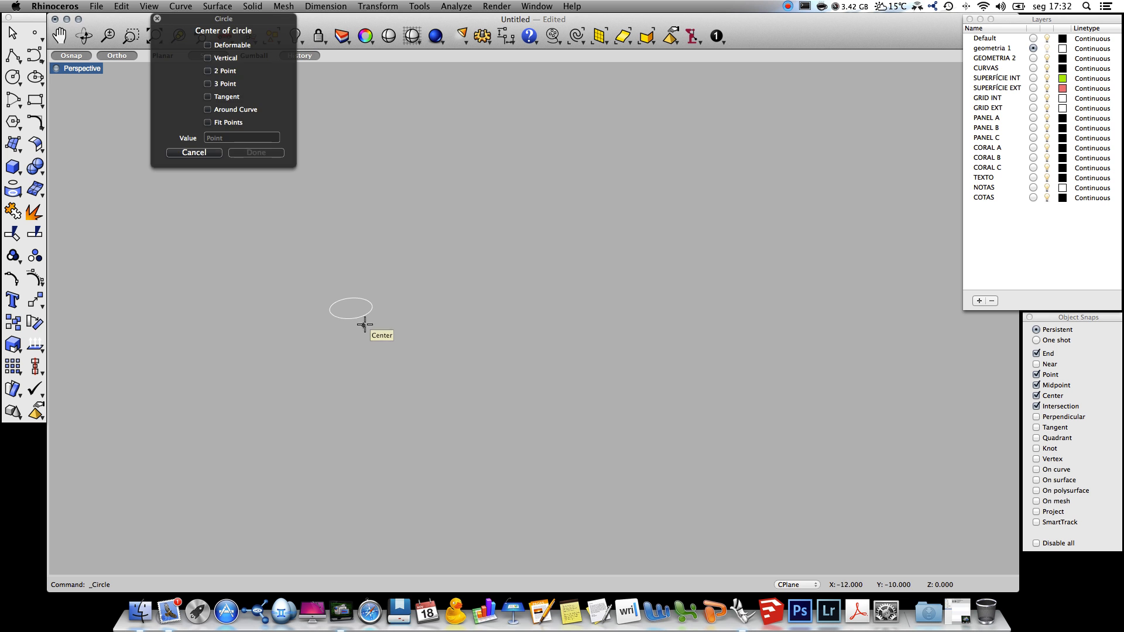
click(363, 323)
text(4)
key(Return)
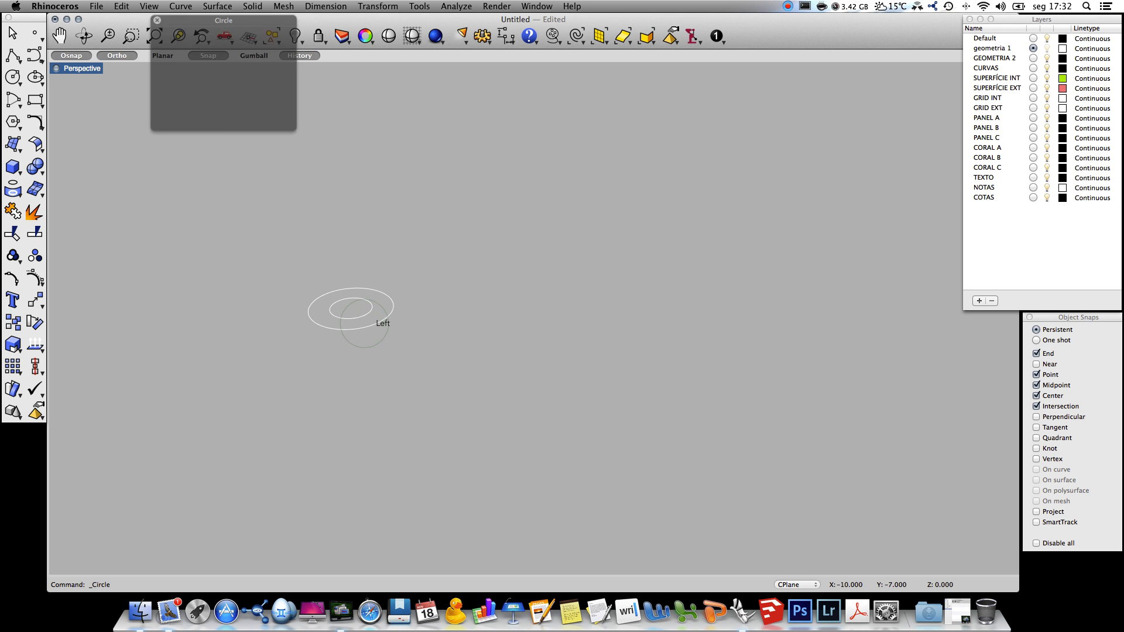
right_drag(401, 378, 416, 404)
text(Copy)
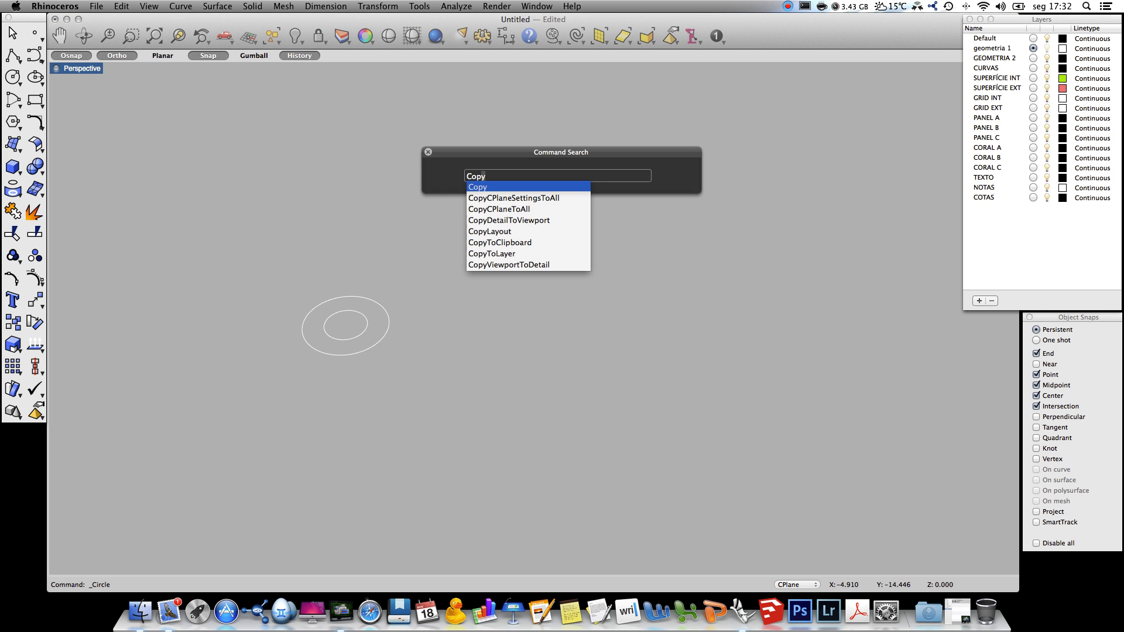
key(Return)
drag(416, 405, 298, 295)
key(Return)
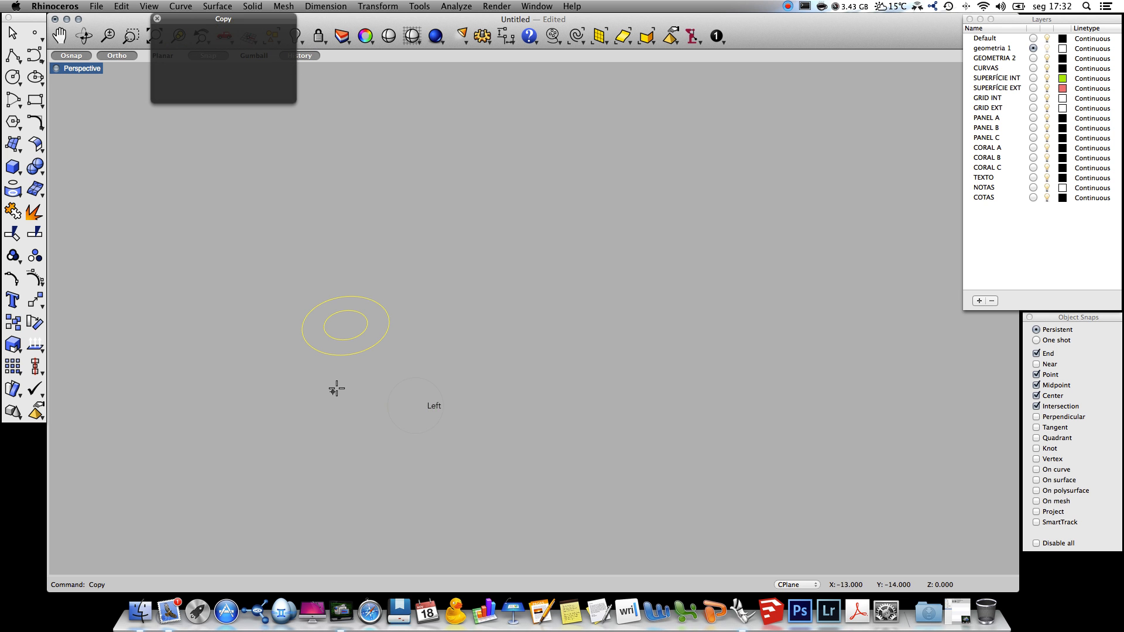
click(335, 390)
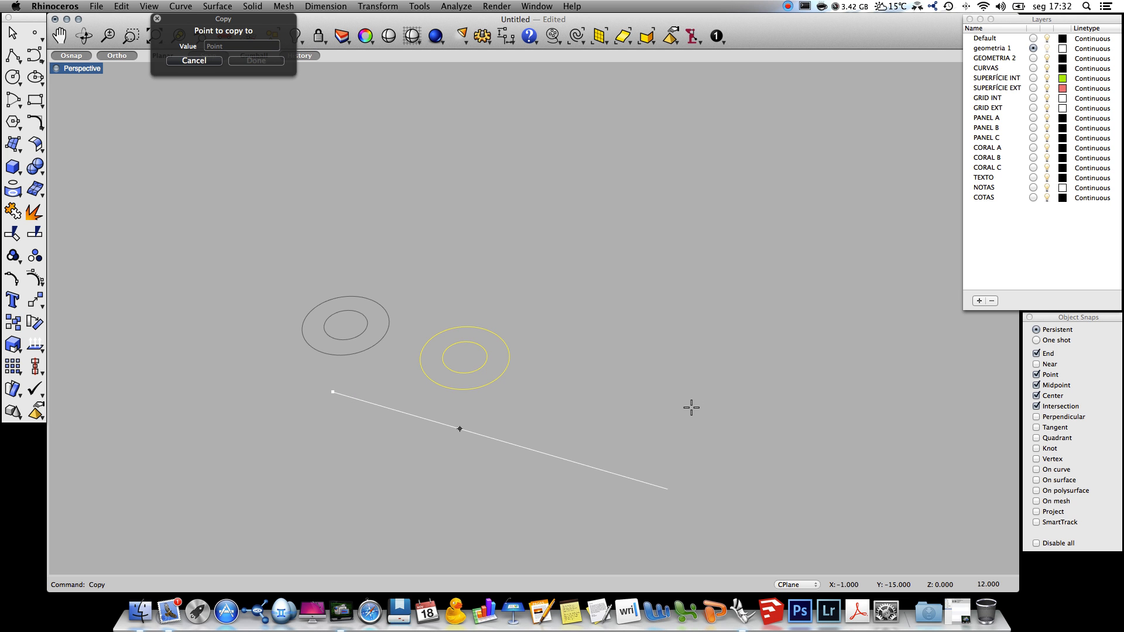
key(Escape)
Copy both concentric circles 12 units along the X direction.
key(Return)
drag(386, 419, 294, 282)
key(Return)
click(322, 408)
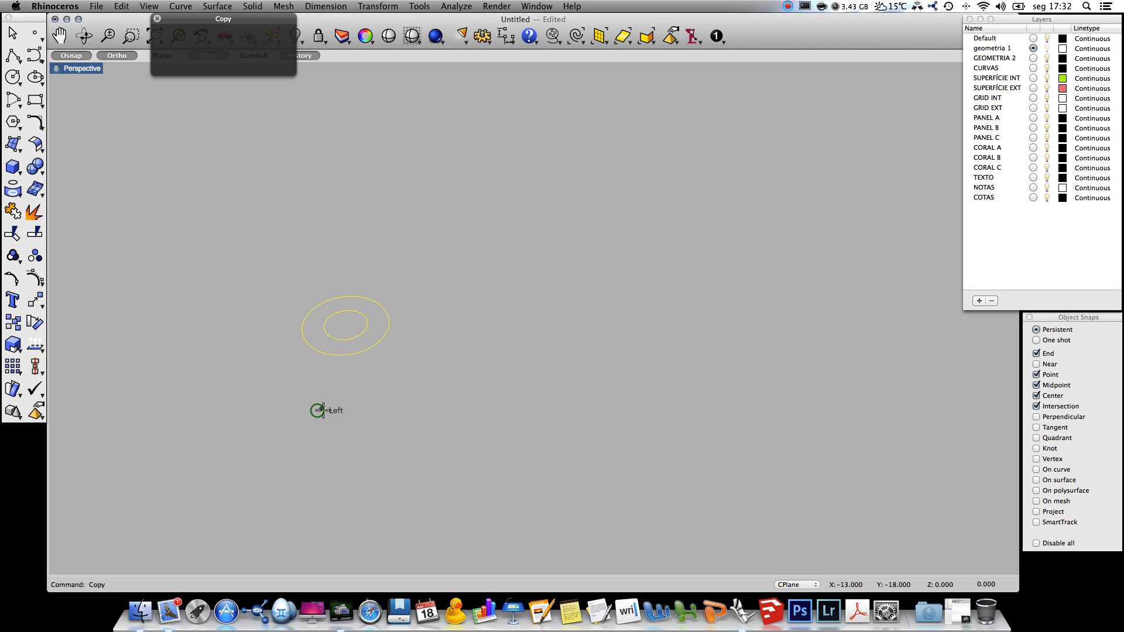
click(557, 466)
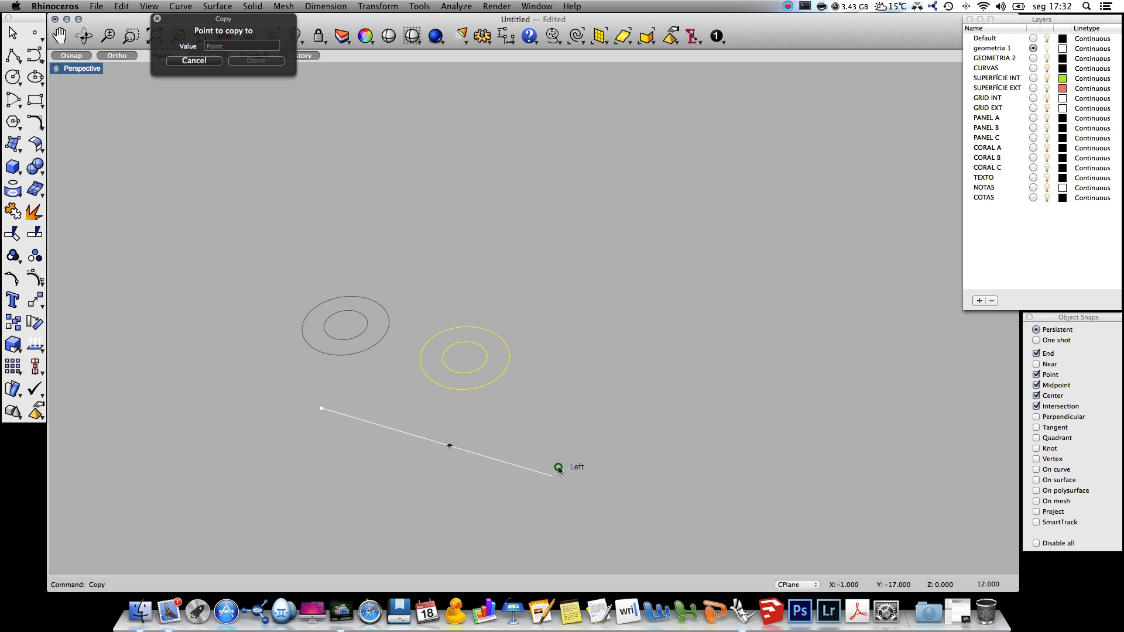
key(Return)
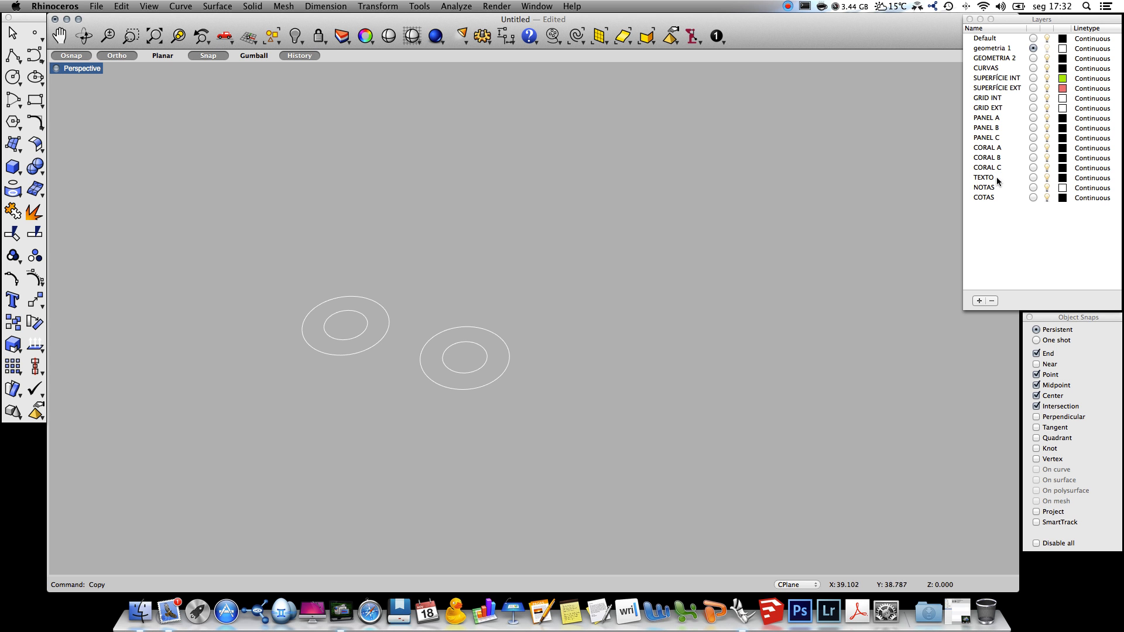
Make COTAS the current layer and dimension the distance between the centers of the two circle pairs.
click(1034, 197)
text(Dim)
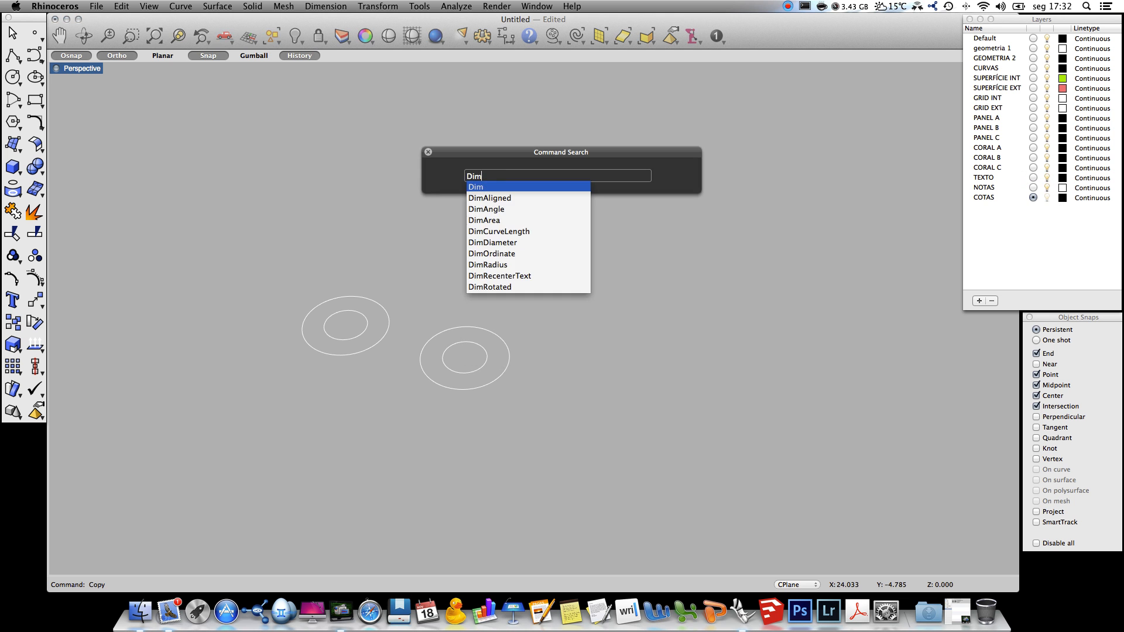
key(Return)
click(348, 323)
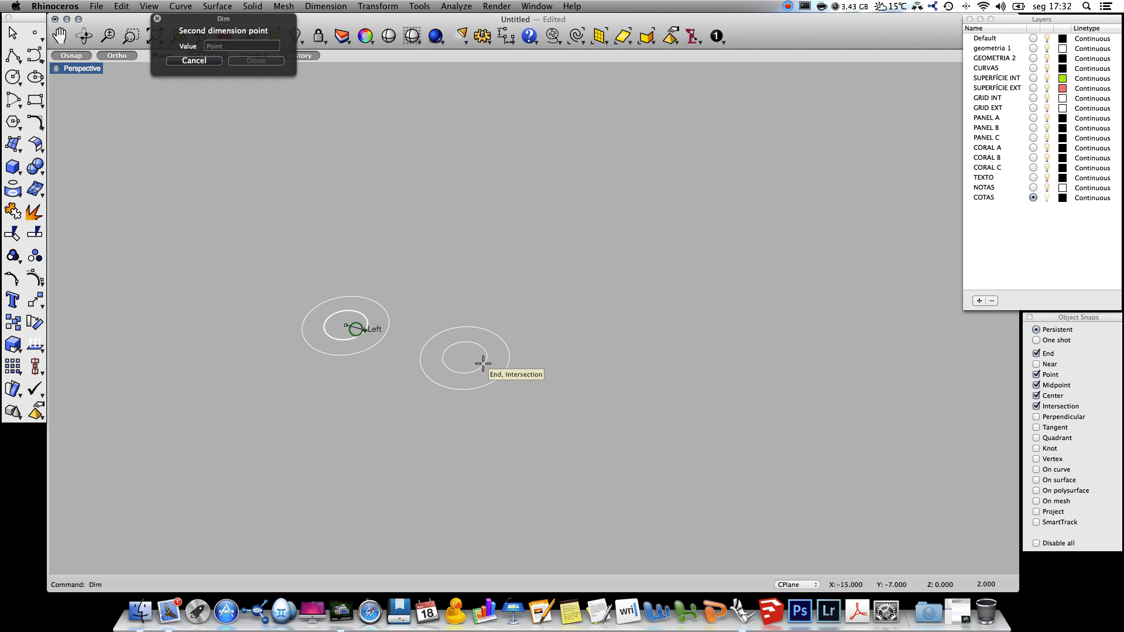
click(463, 363)
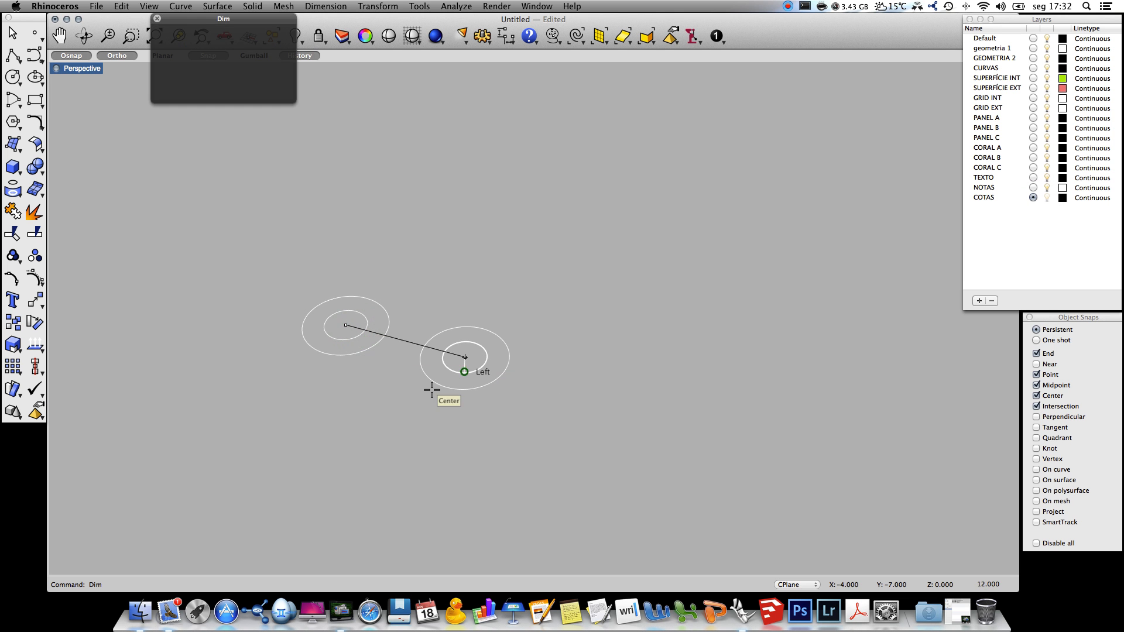
click(374, 424)
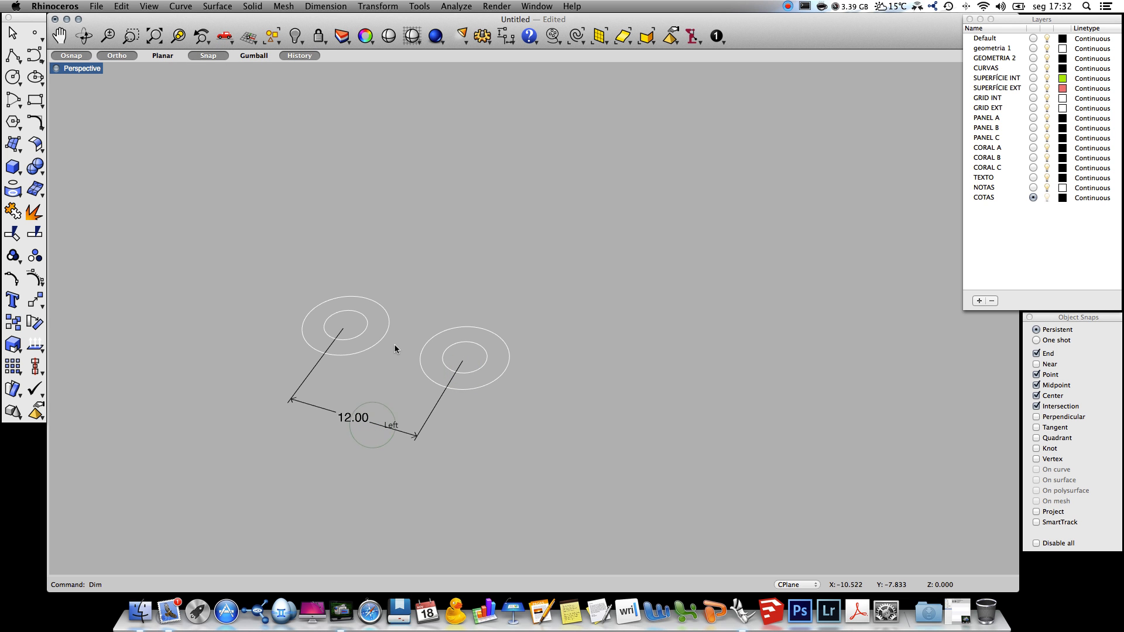
Add radius dimensions to the outer and inner circles of the original pair using DimRadius.
text(DimRadius)
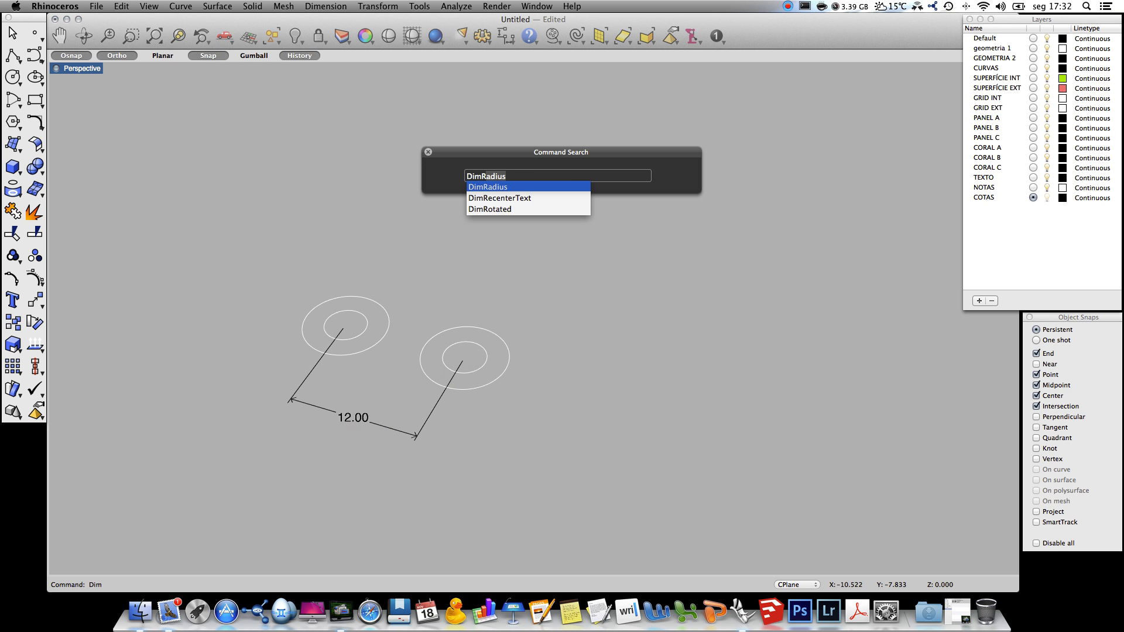
key(Return)
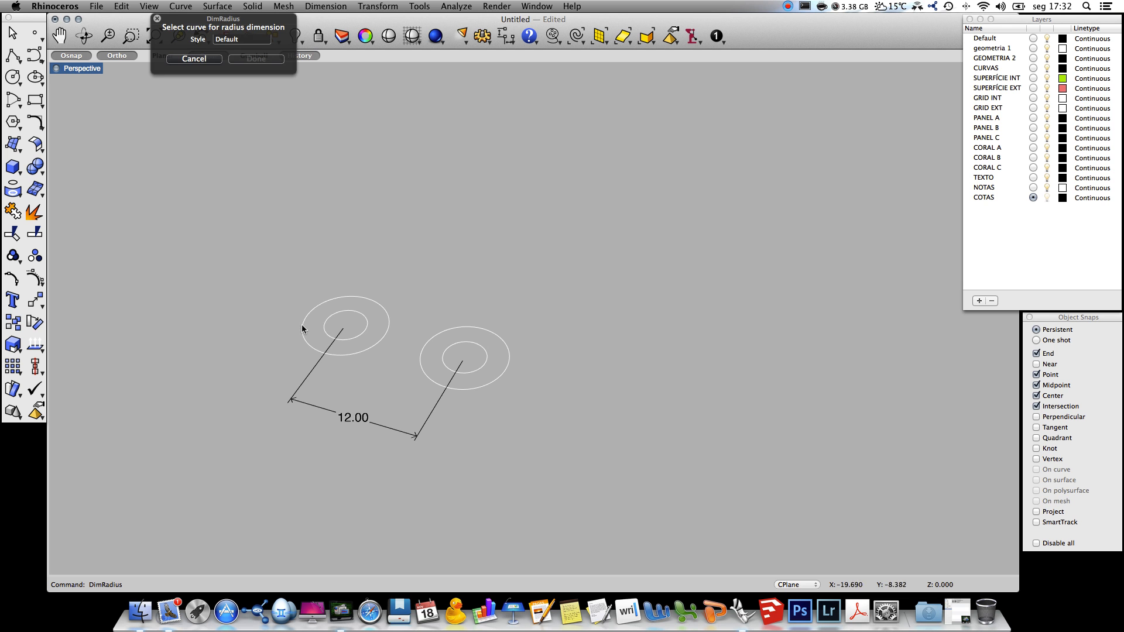
click(303, 325)
click(246, 364)
click(321, 325)
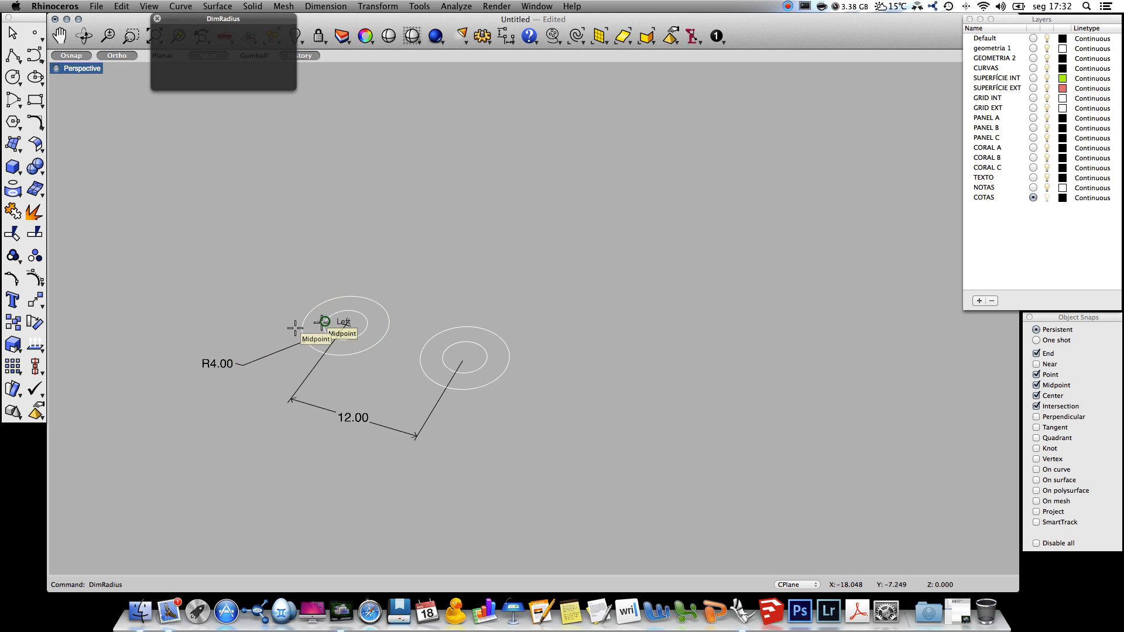
click(237, 343)
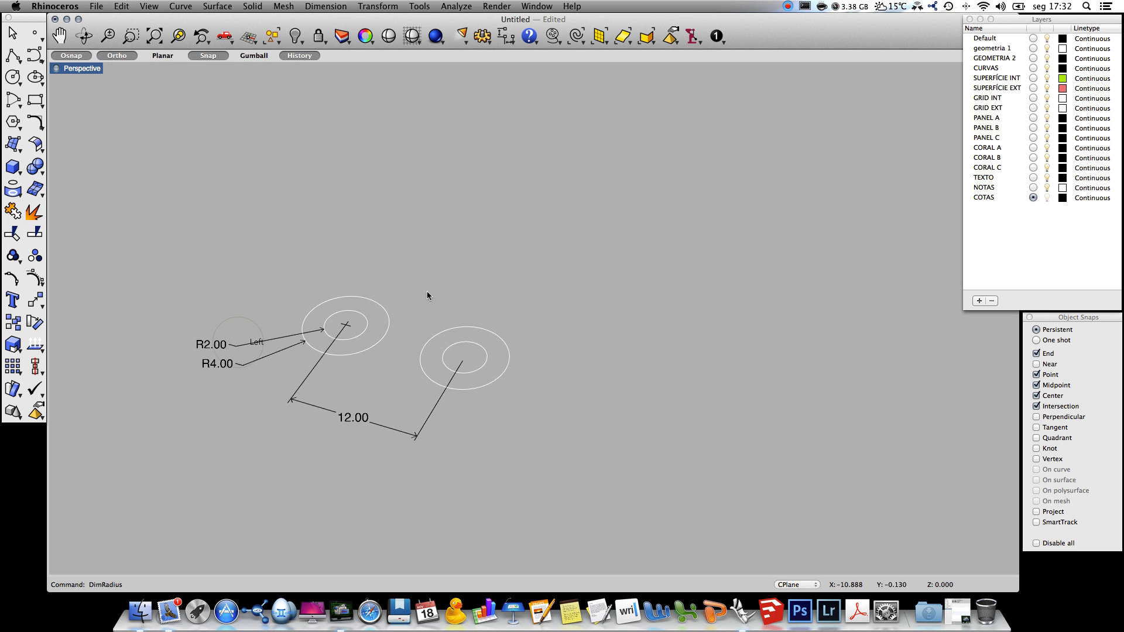
Make geometria 1 the current layer and draw a vertical line 10 units high from the original circle pair's center.
click(1033, 58)
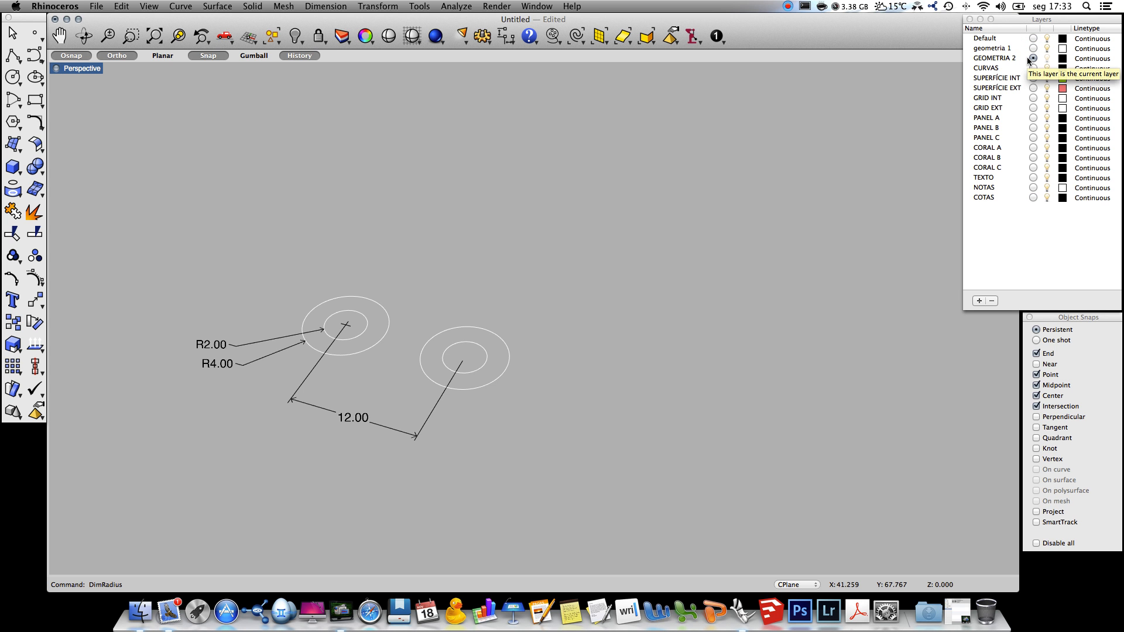
click(1033, 48)
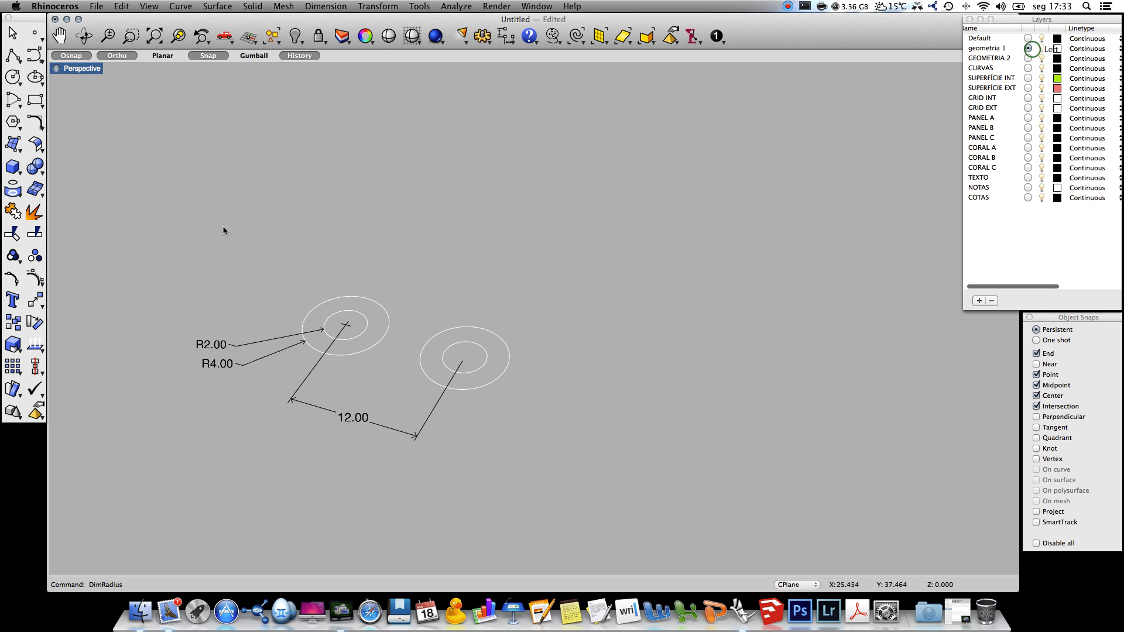
click(16, 59)
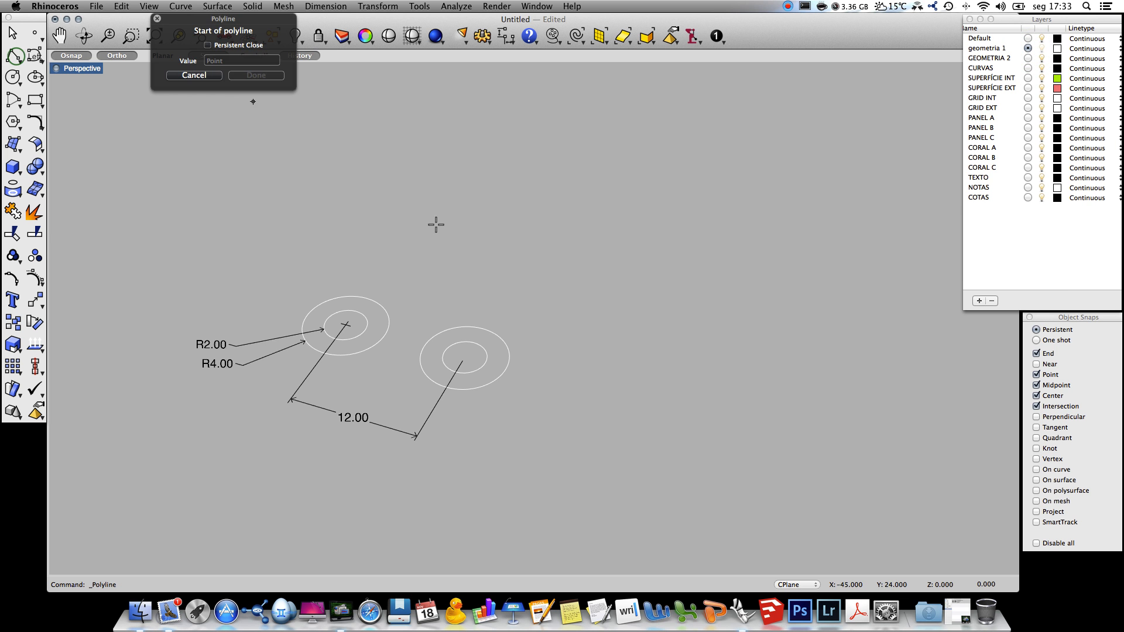
click(181, 6)
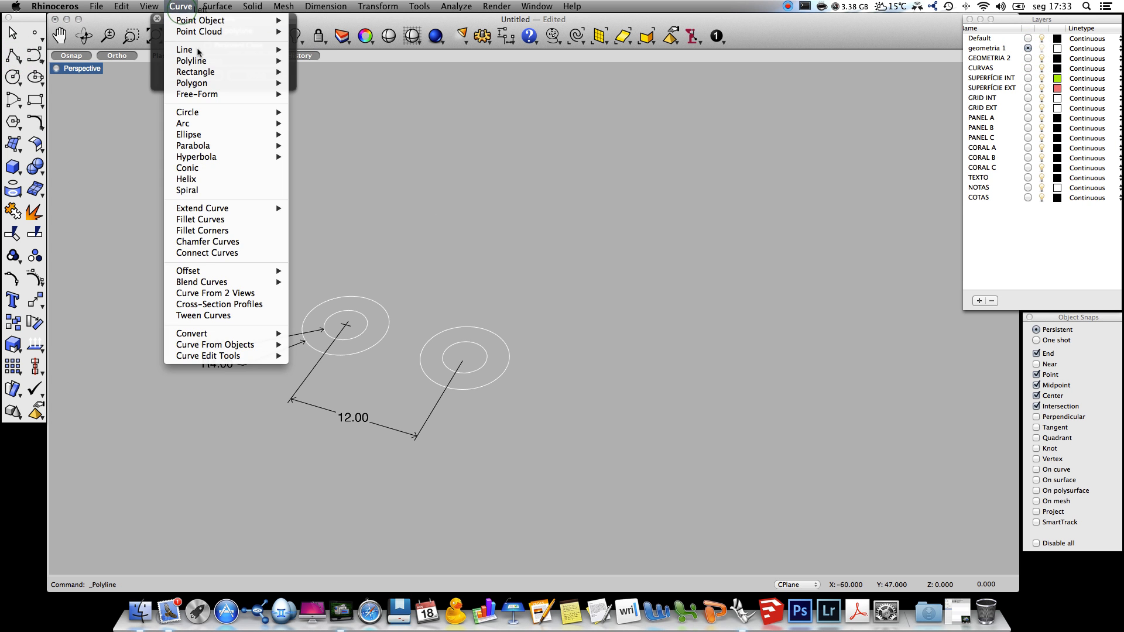
mouse_move(204, 52)
click(402, 186)
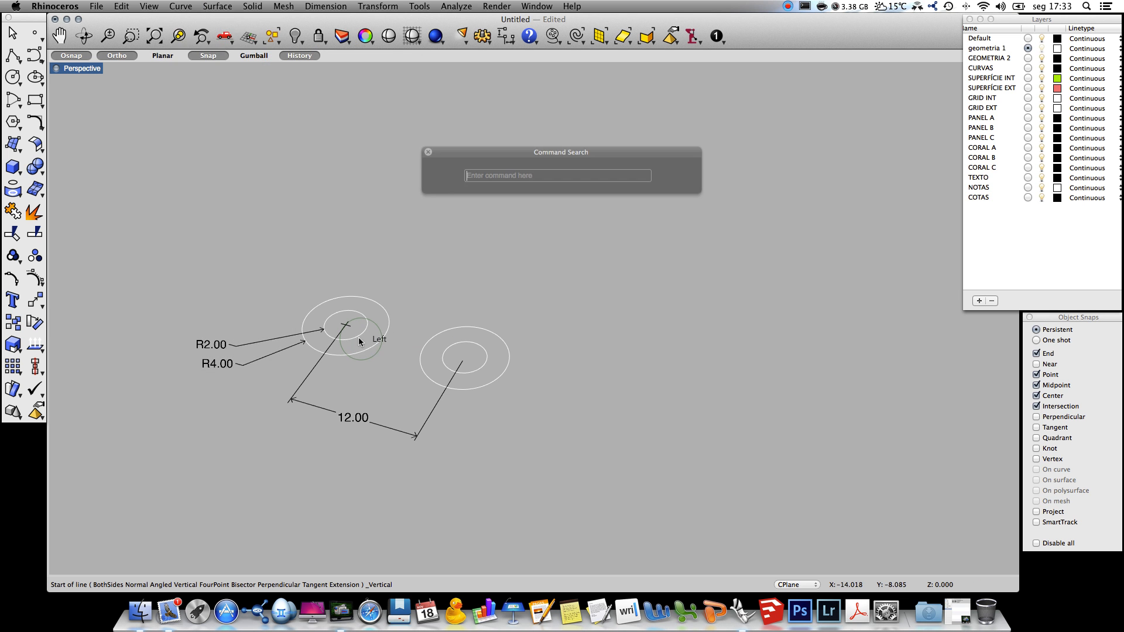
click(351, 337)
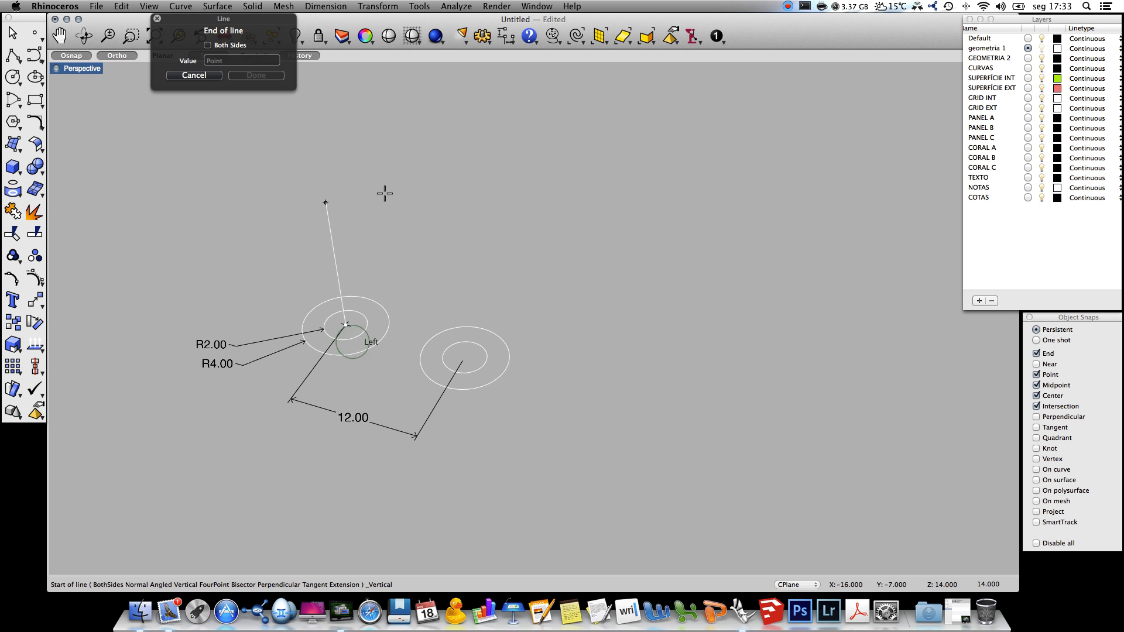
text(10)
key(Return)
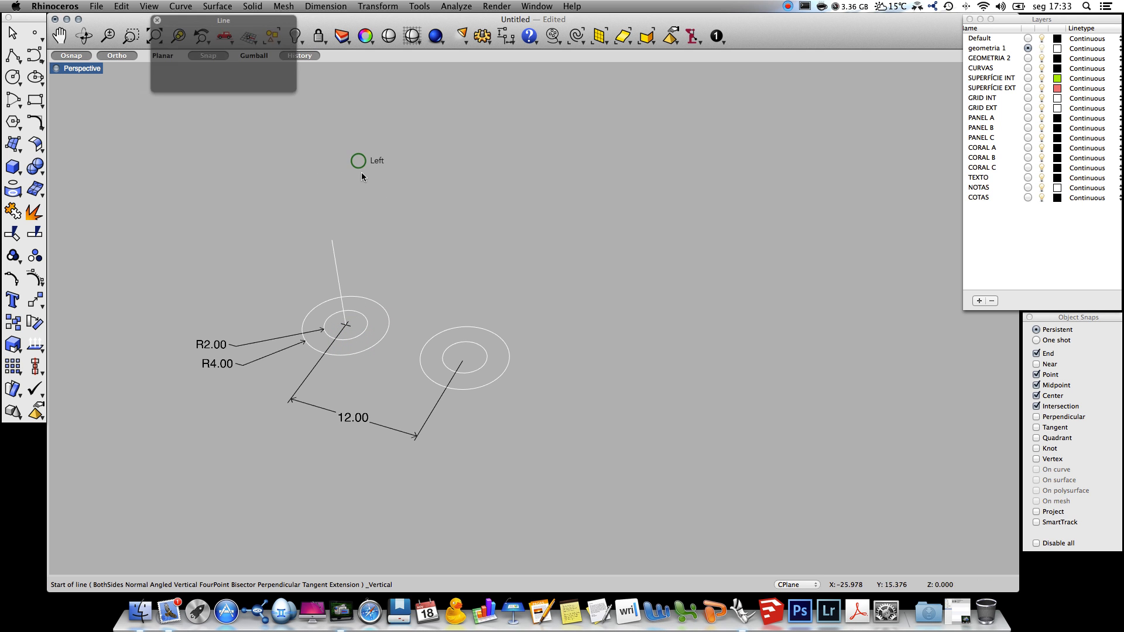
Draw a vertical line 10 units high from the center of the copied circle pair.
click(483, 373)
text(10)
key(Return)
click(480, 211)
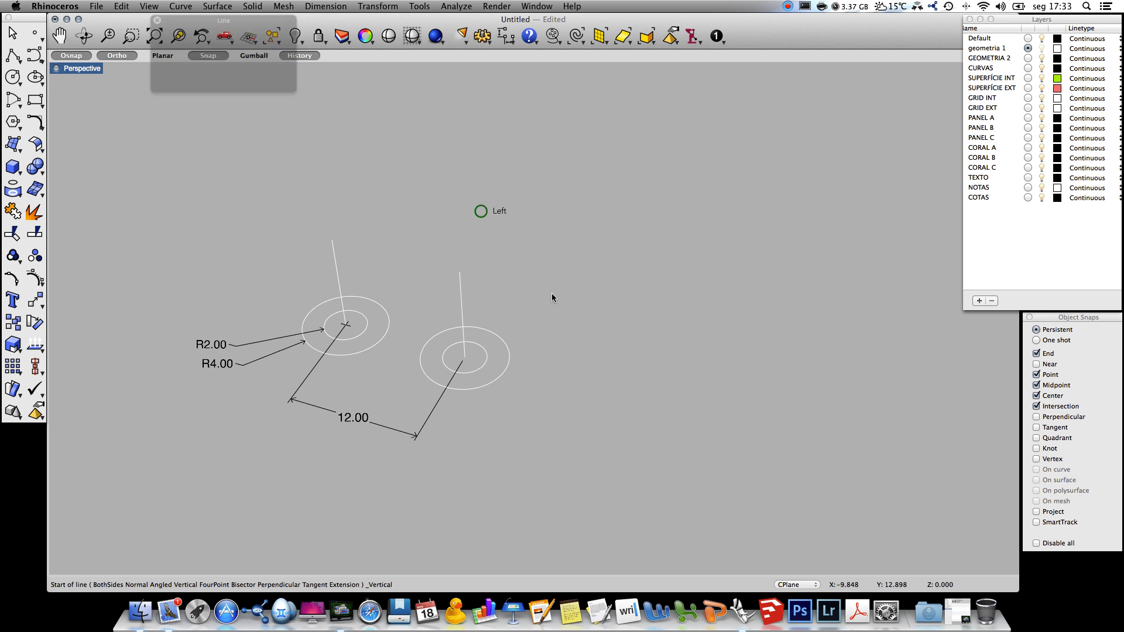
Draw a vertical circle by diameter between the upper endpoints of the two vertical lines.
click(13, 78)
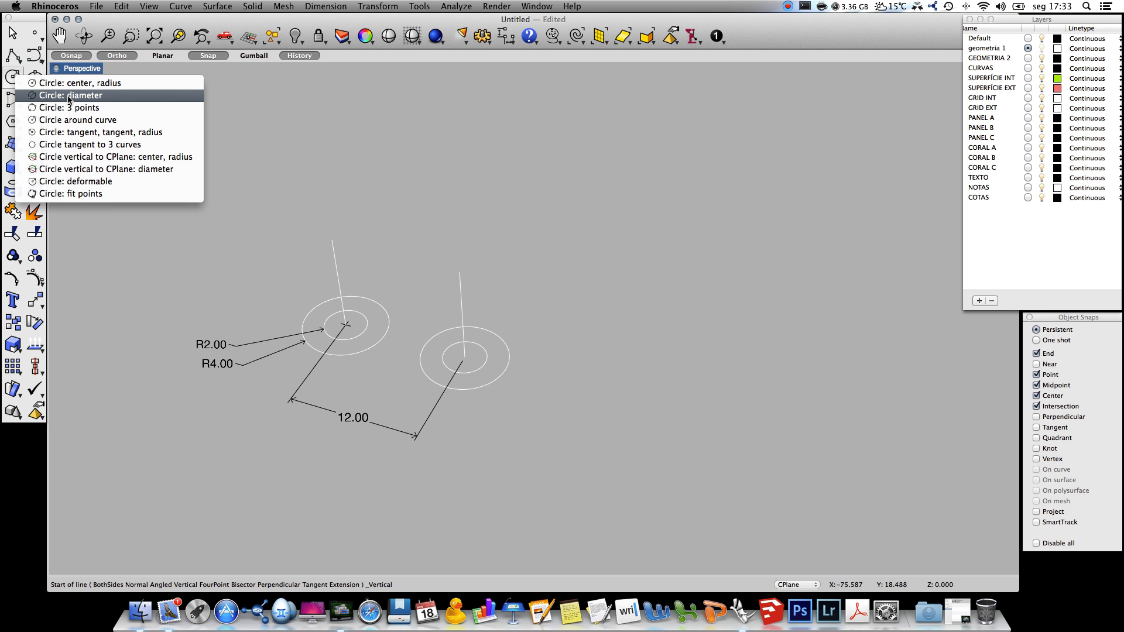
click(69, 96)
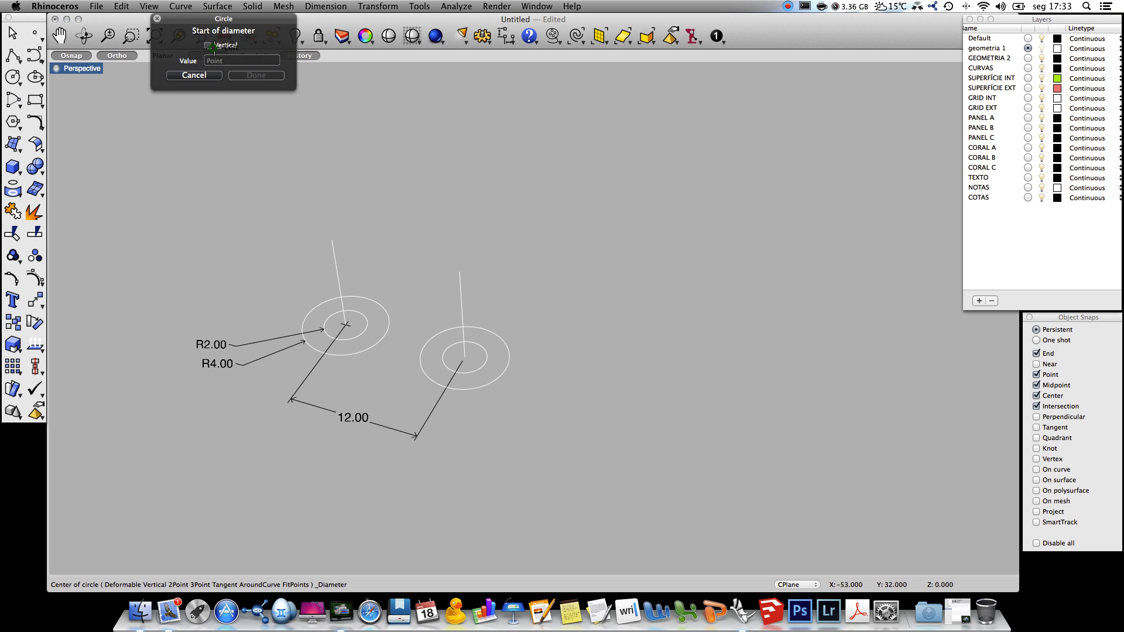
click(333, 241)
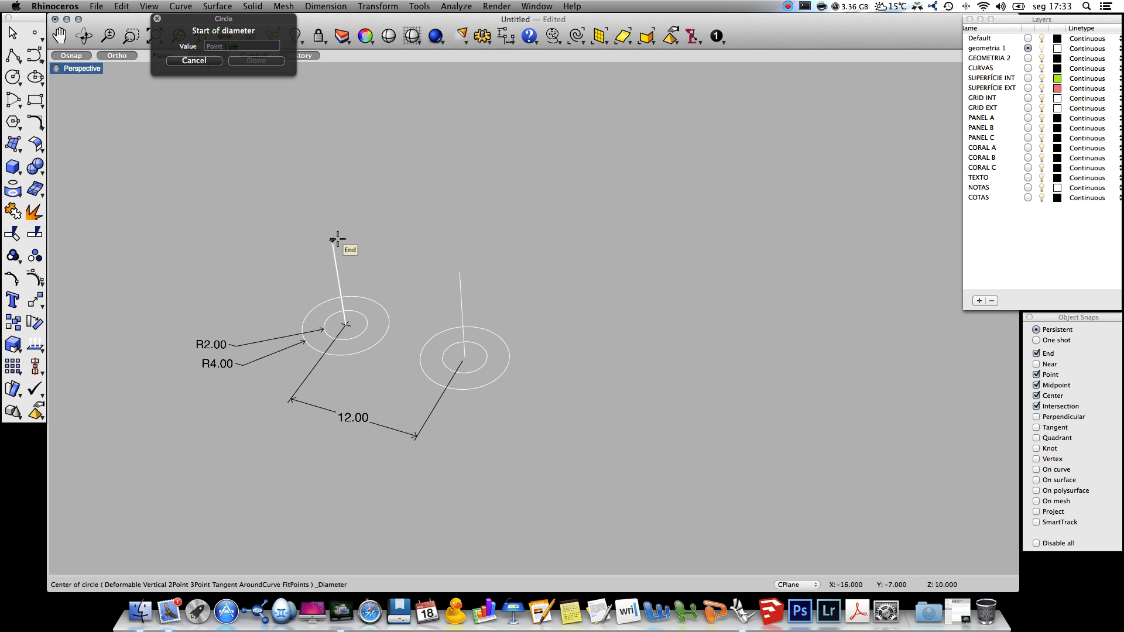
click(460, 277)
Trim away the lower half of the vertical circle, using the vertical lines as cutting objects.
text(trim)
key(Return)
drag(478, 303, 326, 244)
key(Return)
click(351, 270)
Join the two vertical lines and the upper arc into a single arch curve.
right_drag(490, 276, 536, 249)
drag(531, 277, 274, 162)
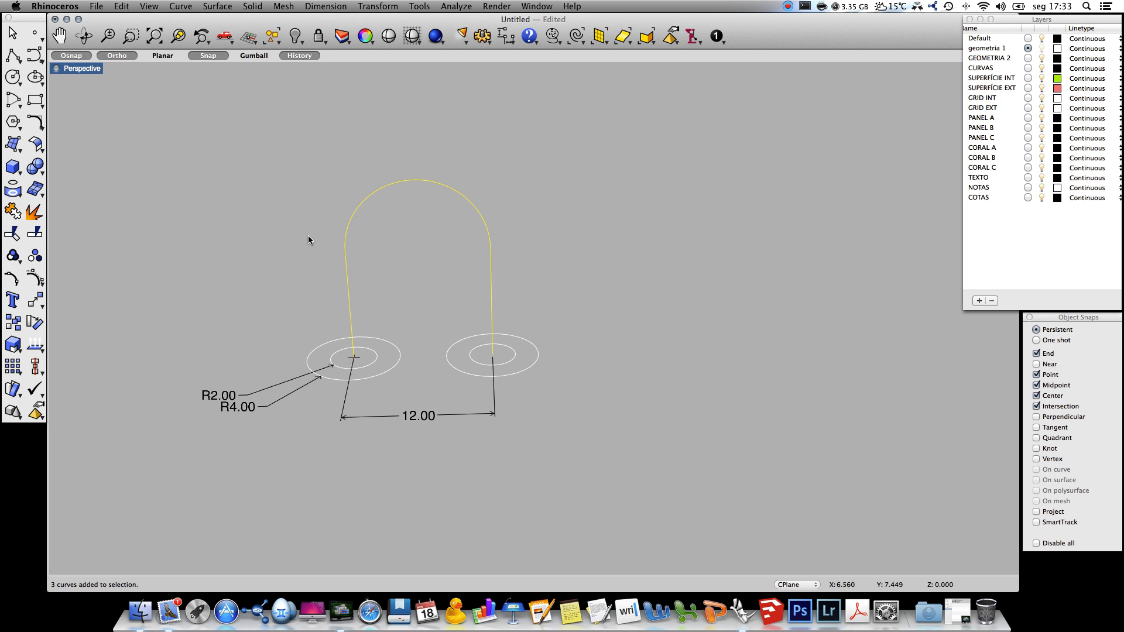
key(super+j)
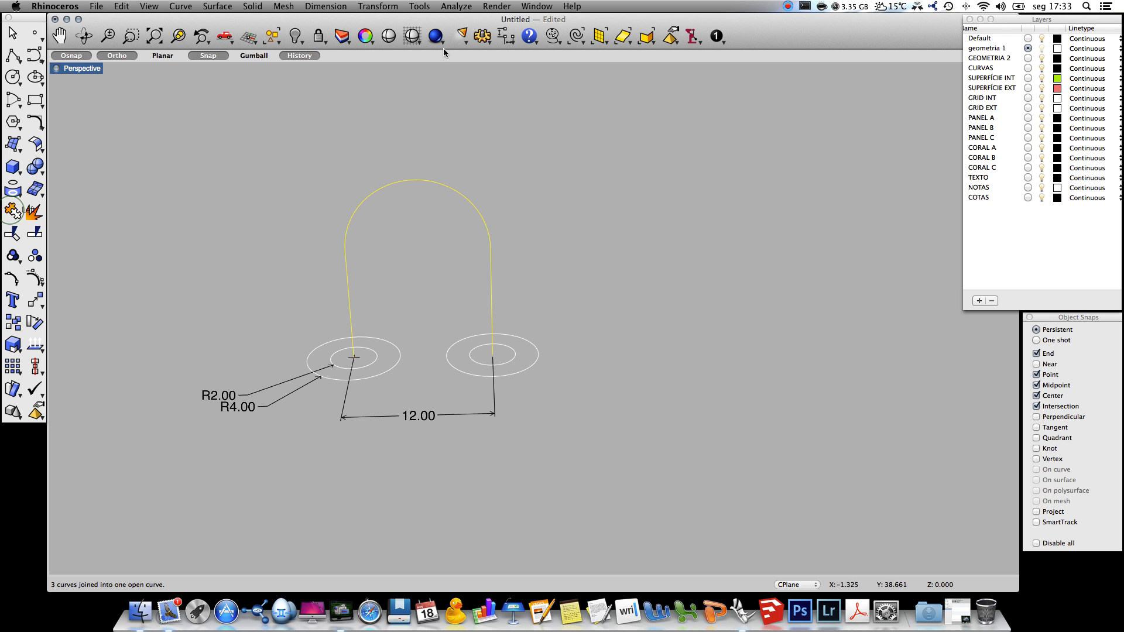
Assign the joined arch curve to the GEOMETRIA 2 layer in its object properties.
click(371, 35)
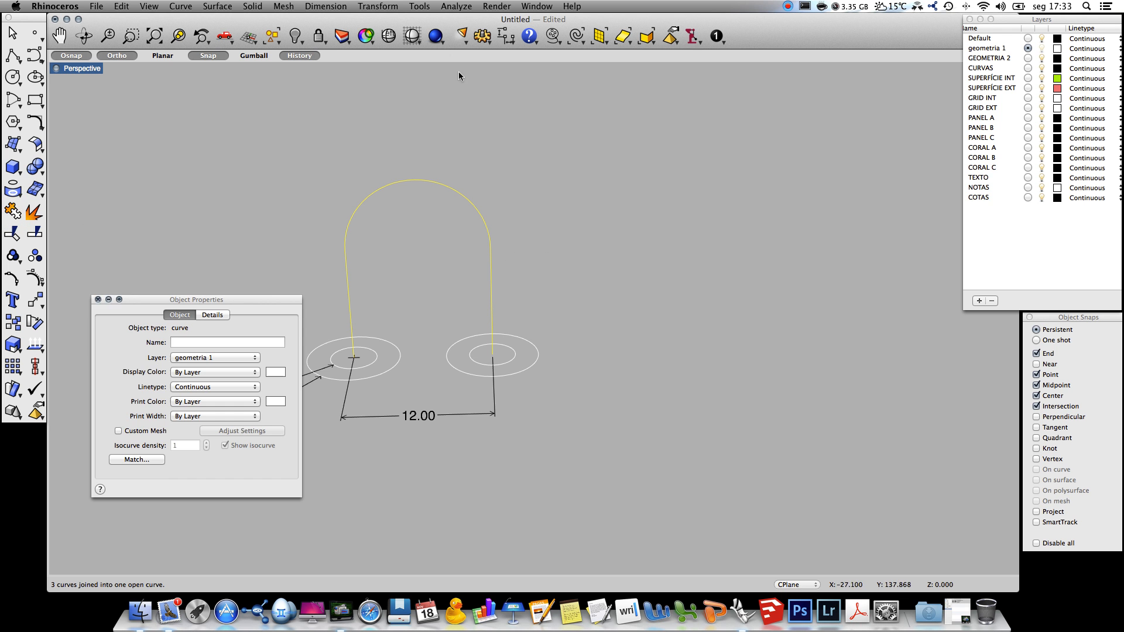
click(203, 358)
click(187, 376)
click(98, 299)
click(832, 295)
right_drag(728, 230, 691, 256)
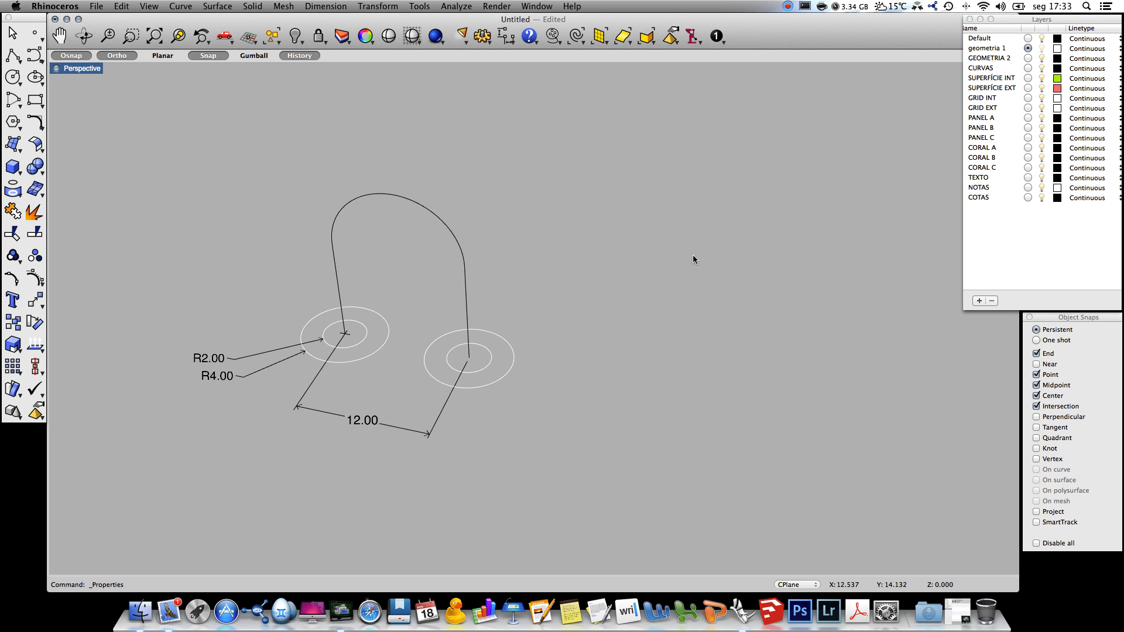
Make GEOMETRIA 2 the current layer and assign the arch curve to layer geometria 1 with a dashed linetype.
right_drag(310, 233, 306, 217)
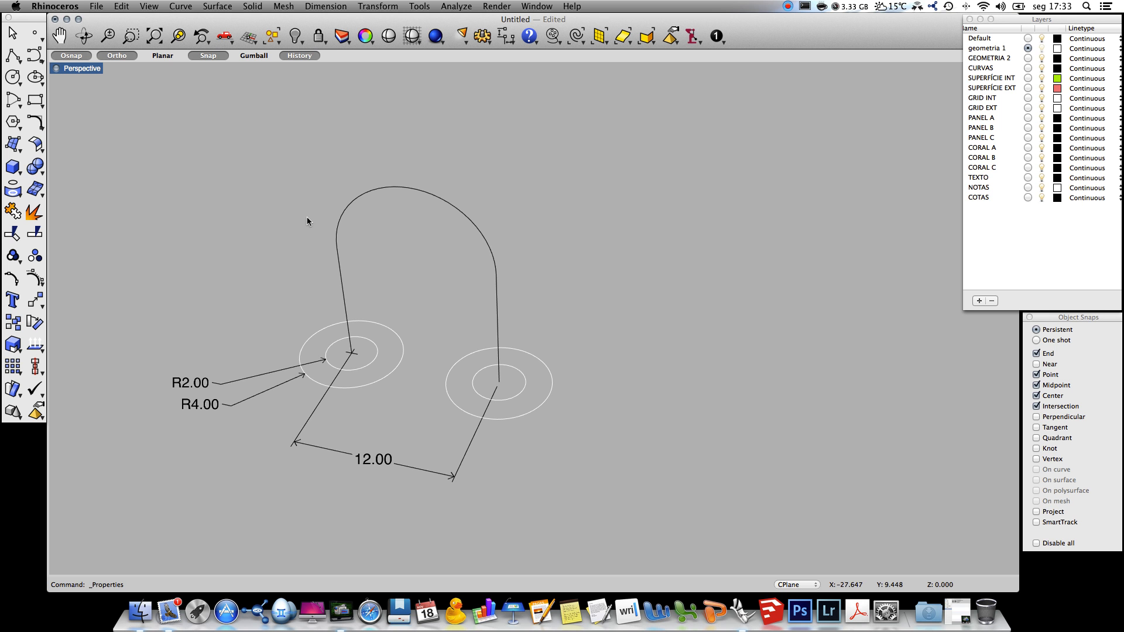
click(1028, 58)
click(487, 244)
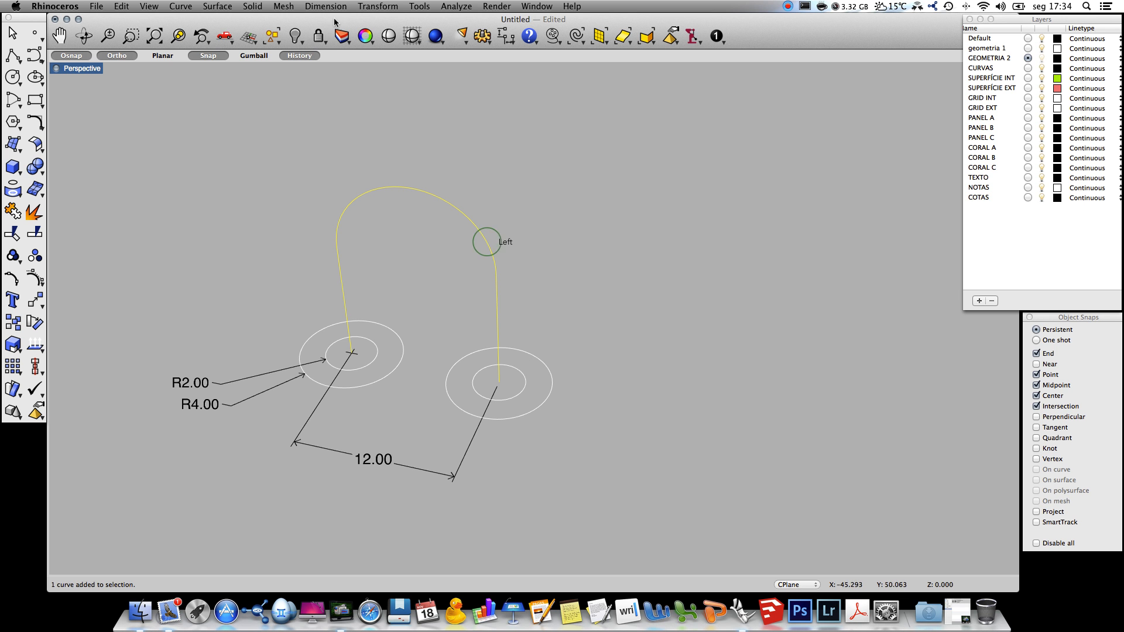
click(365, 36)
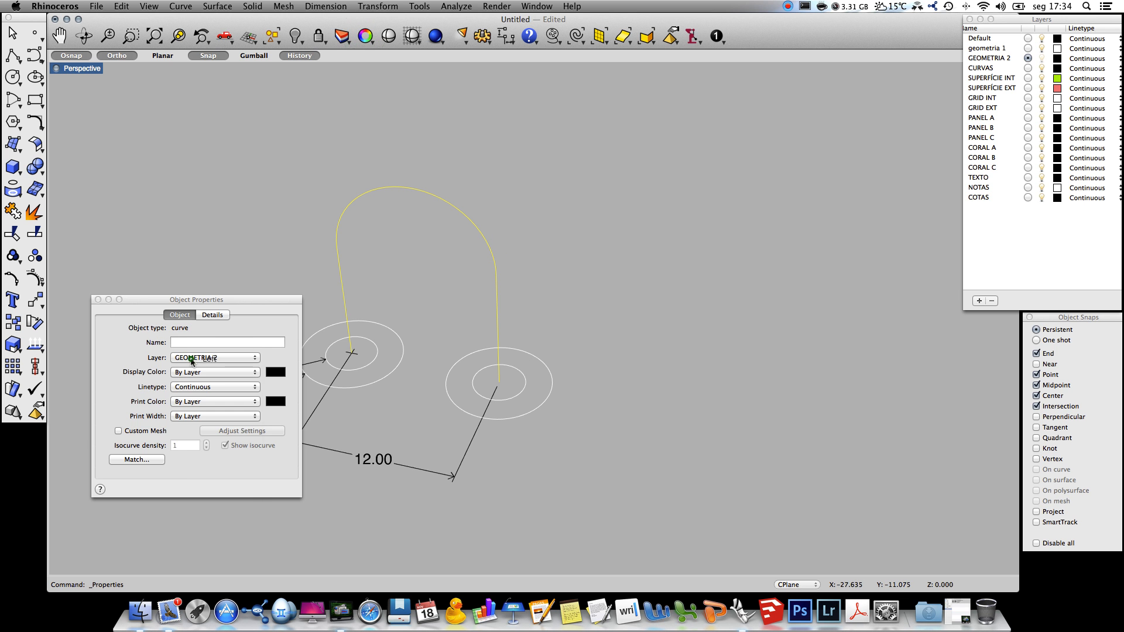
click(211, 358)
click(206, 349)
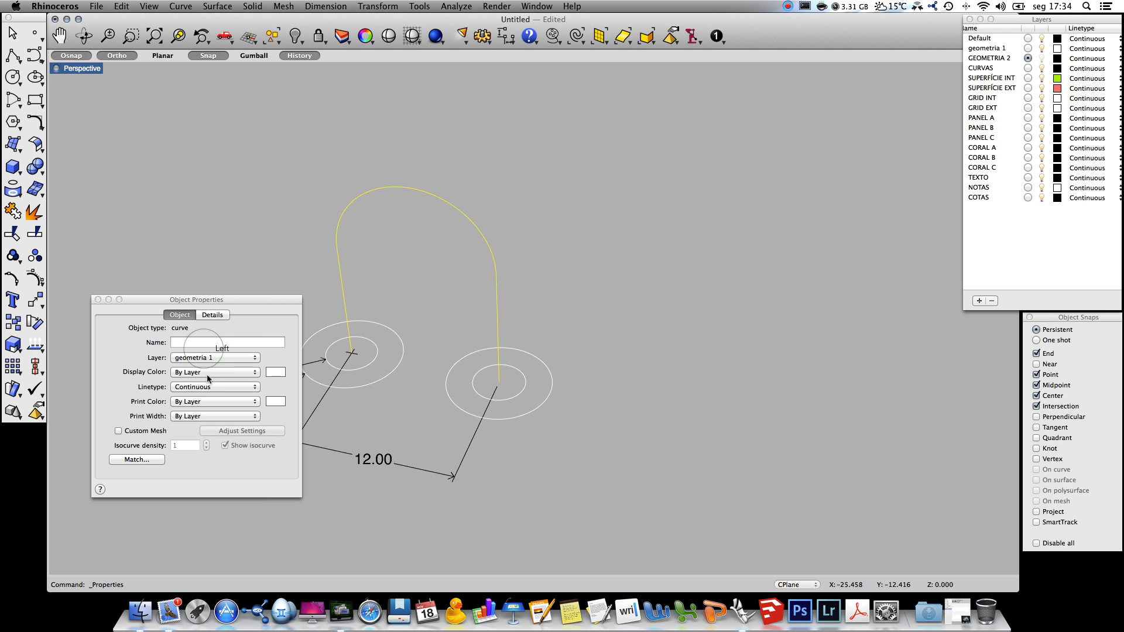
click(209, 387)
click(213, 396)
click(99, 299)
click(686, 194)
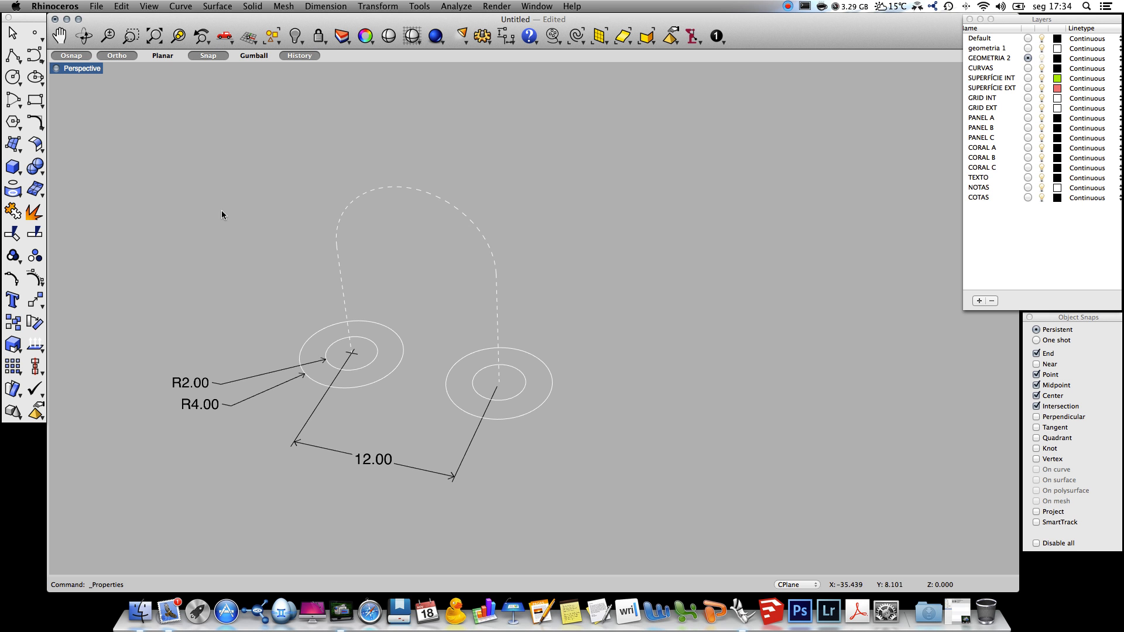
Draw a one-turn Helix of radius 2 around the dashed arch, starting on the copied inner circle's side away from the original pair.
text(Helix)
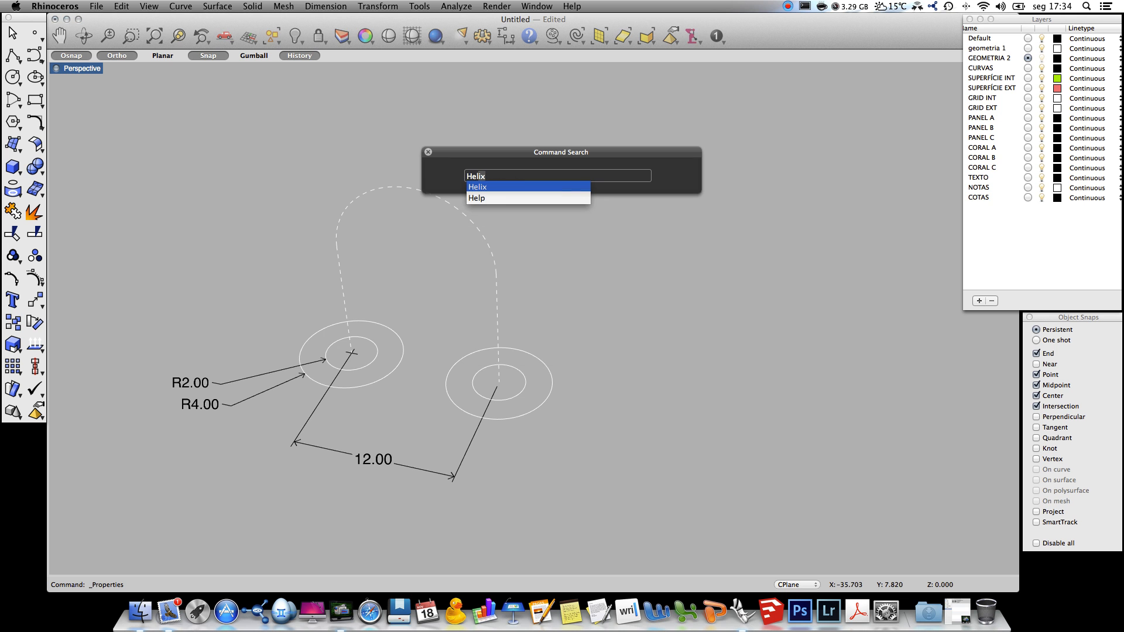
key(Return)
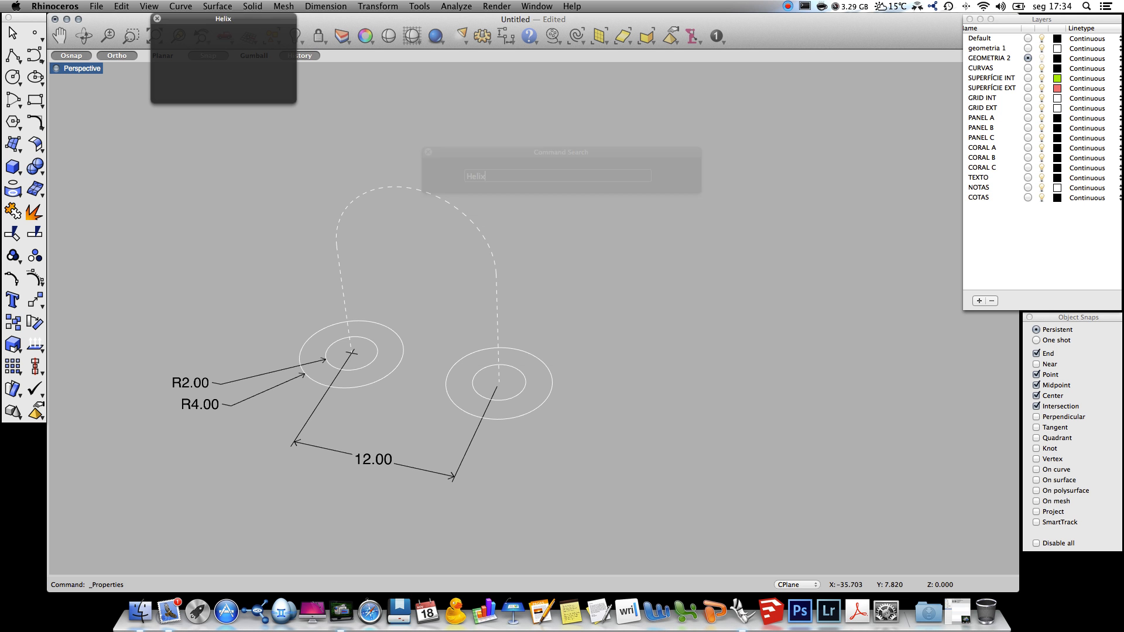
click(222, 59)
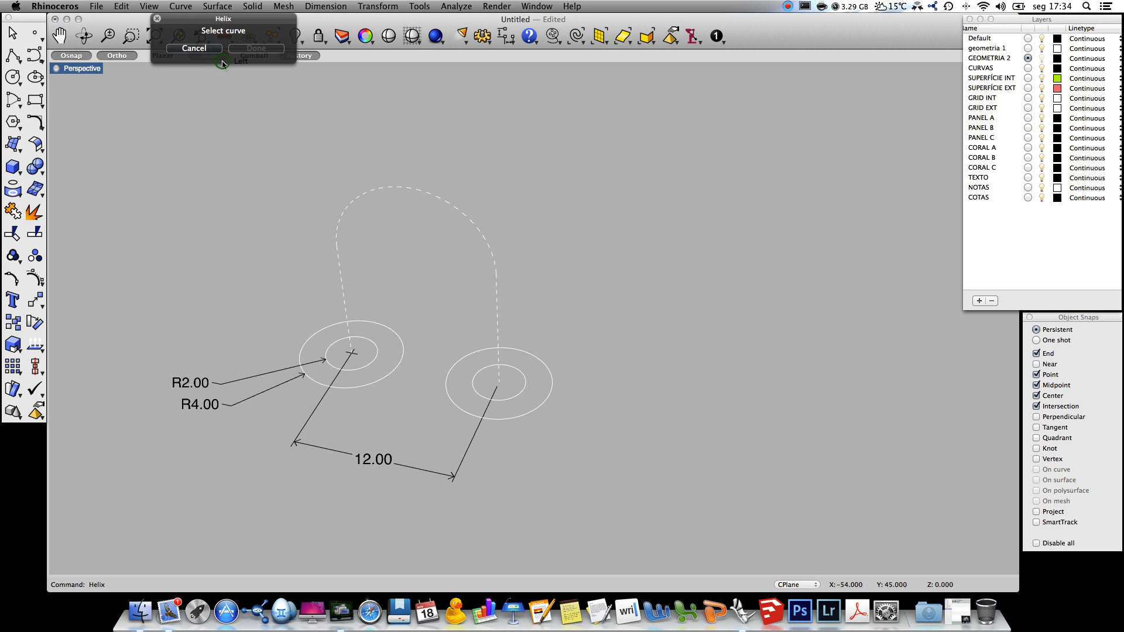
click(499, 328)
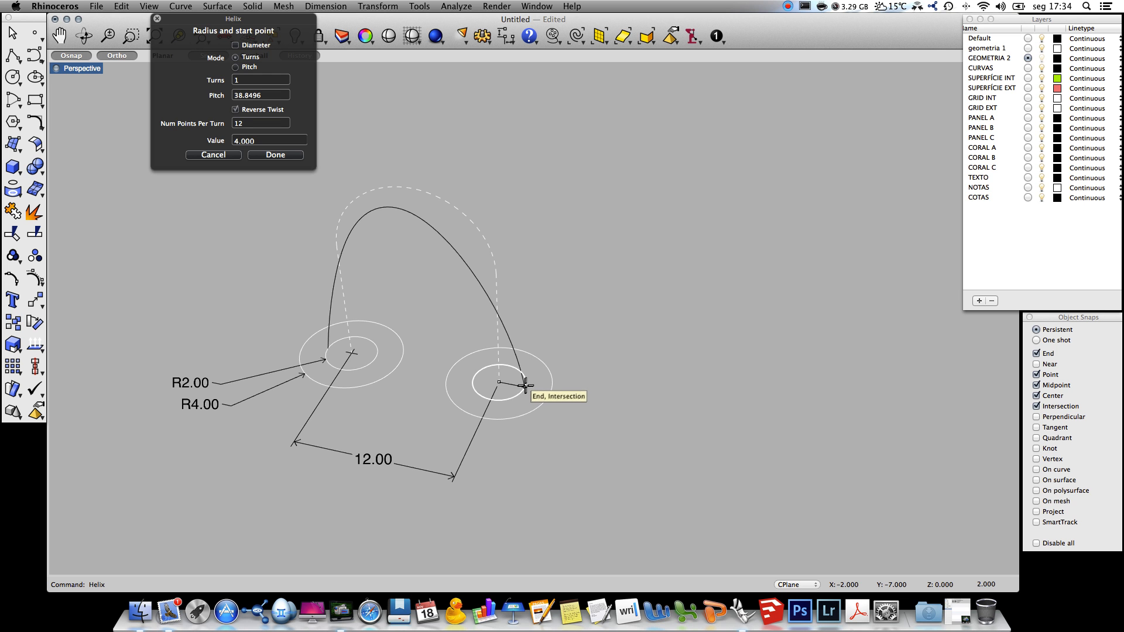
click(526, 388)
Draw a second one-turn Helix of radius 2 around the arch, starting on the copied inner circle's side facing the original pair.
key(Return)
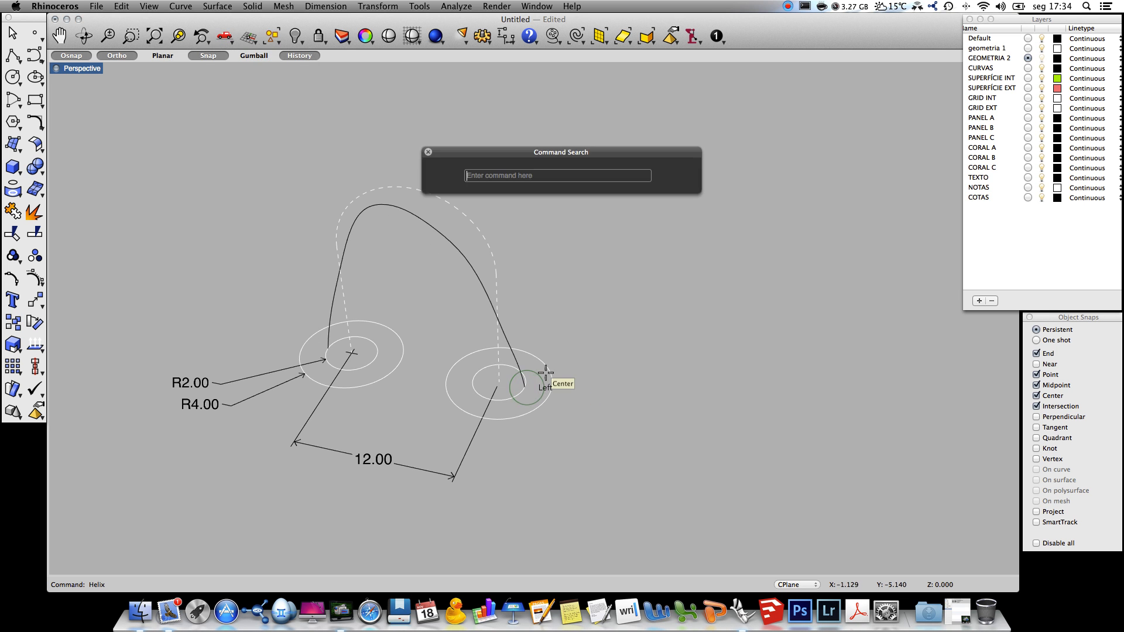
click(230, 58)
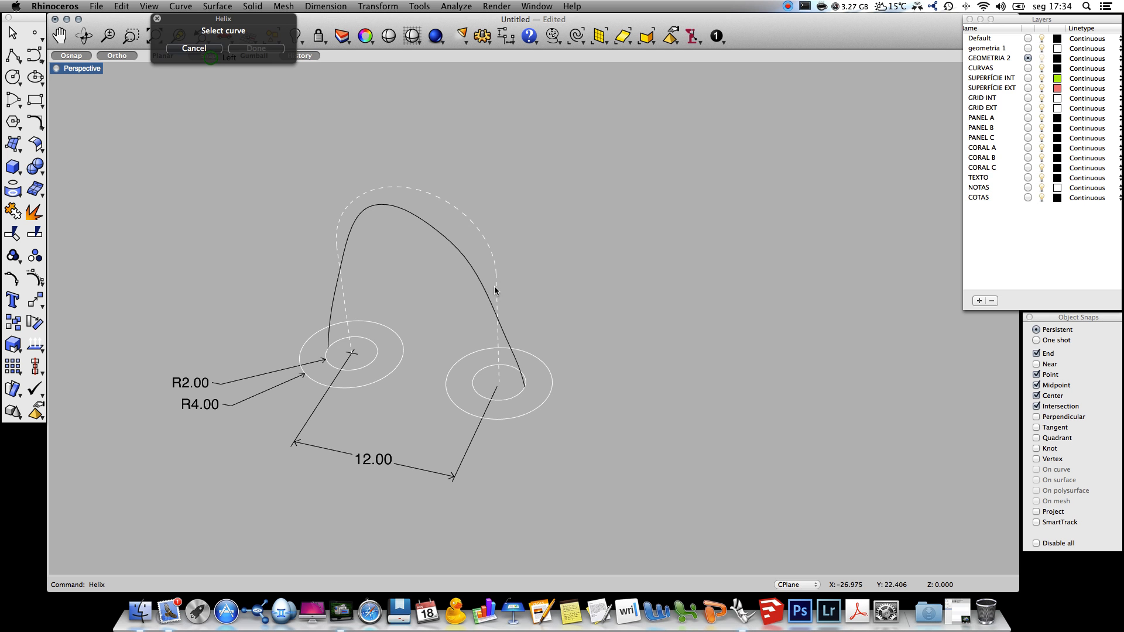
click(498, 304)
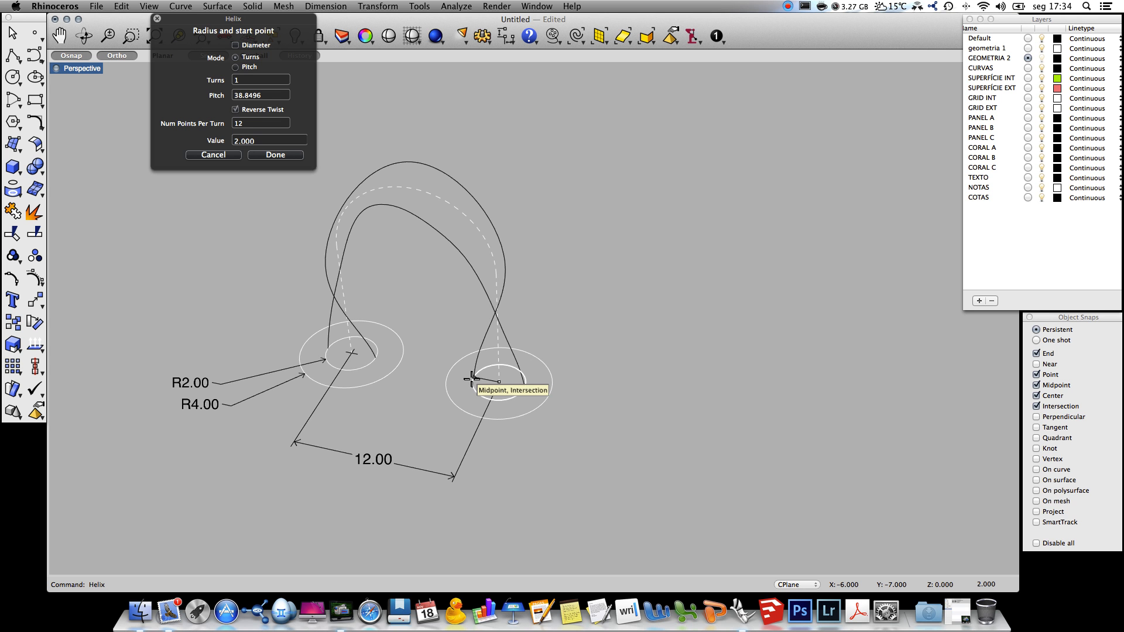
click(471, 380)
Draw a one-turn Helix of radius 4 around the arch, starting on the copied outer circle's side away from the original pair.
key(Return)
click(224, 60)
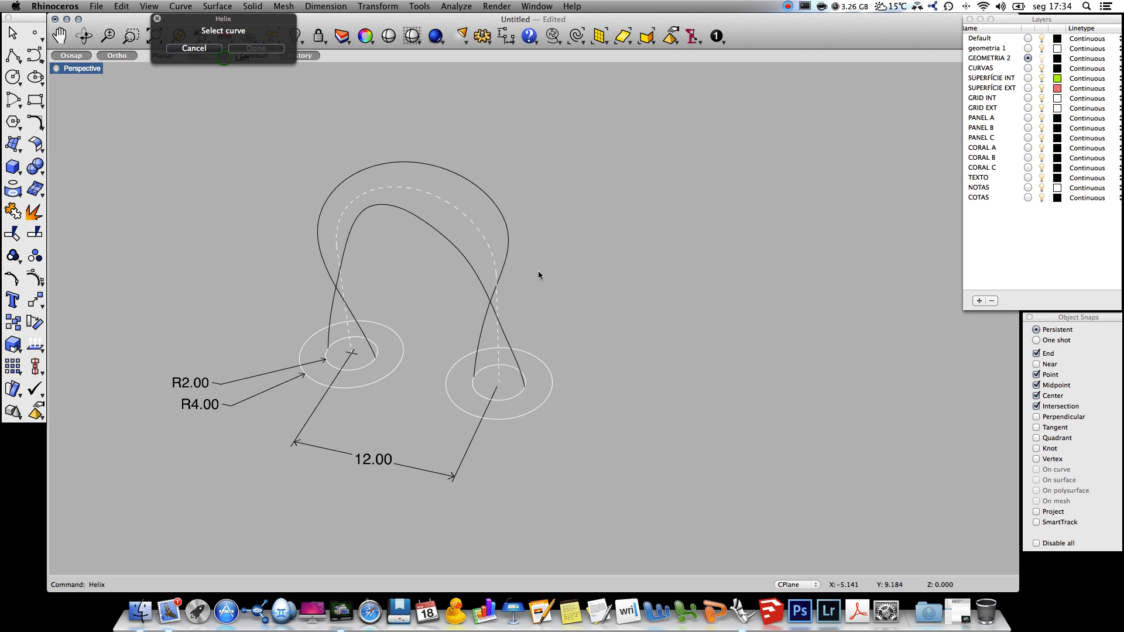
click(487, 255)
click(551, 393)
Draw another one-turn Helix of radius 4 around the arch, starting on the copied outer circle's side facing the original pair.
key(Return)
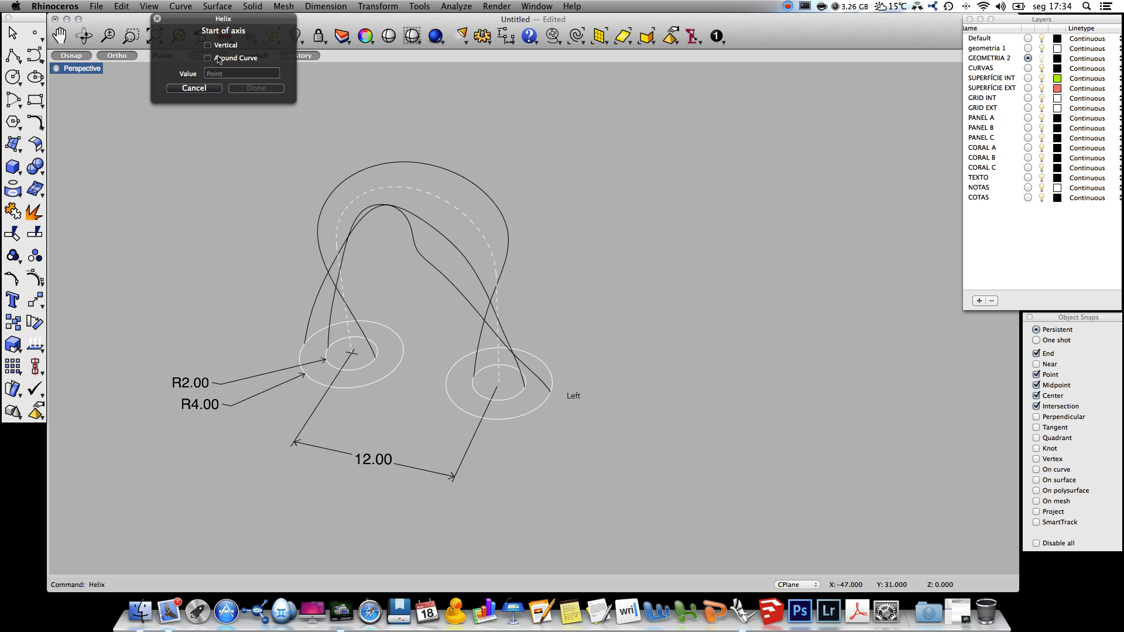
click(243, 59)
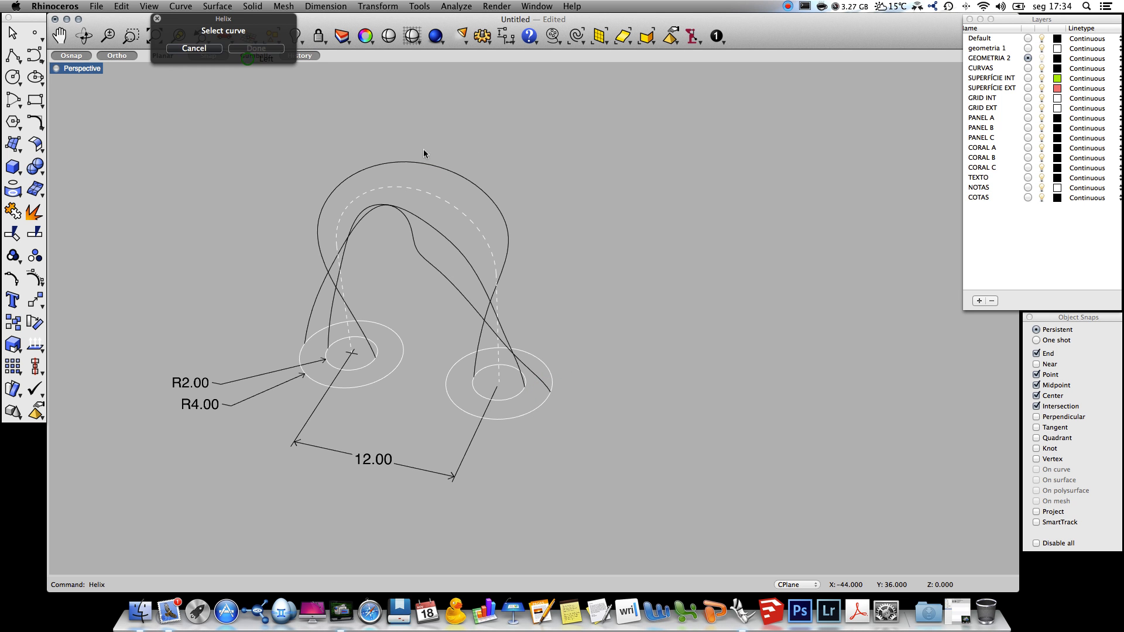
click(495, 246)
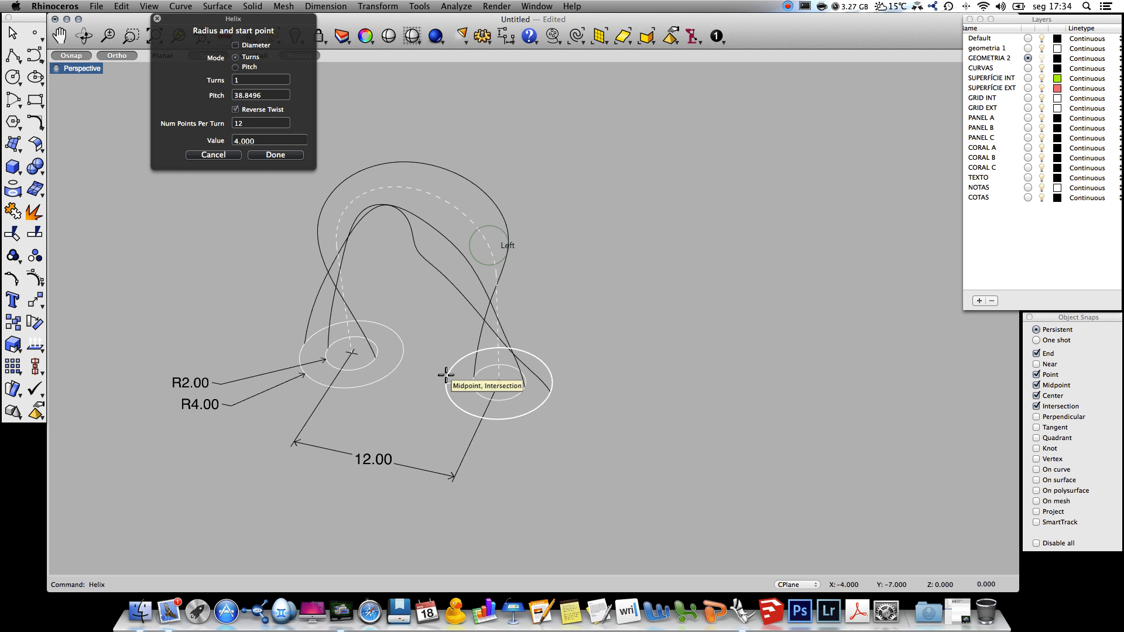
click(547, 390)
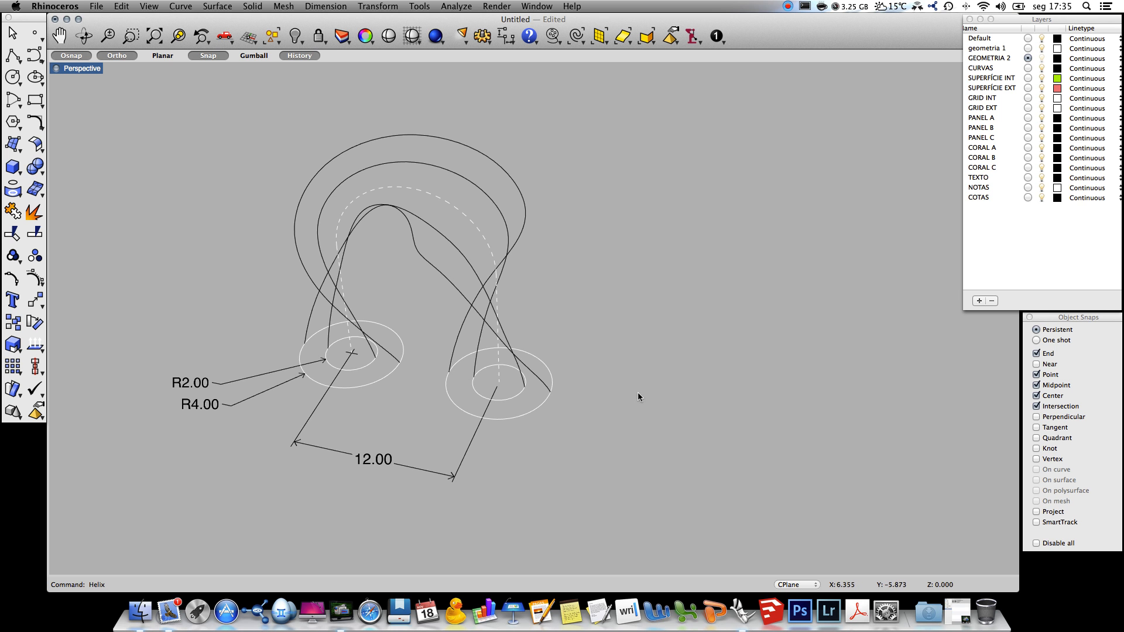
On the SUPERFÍCIE INT layer, create a Sweep2 surface with the two inner helices as rails and both inner circles as cross sections, without simplifying.
mouse_move(647, 328)
right_down()
mouse_move(532, 447)
mouse_move(634, 329)
right_up()
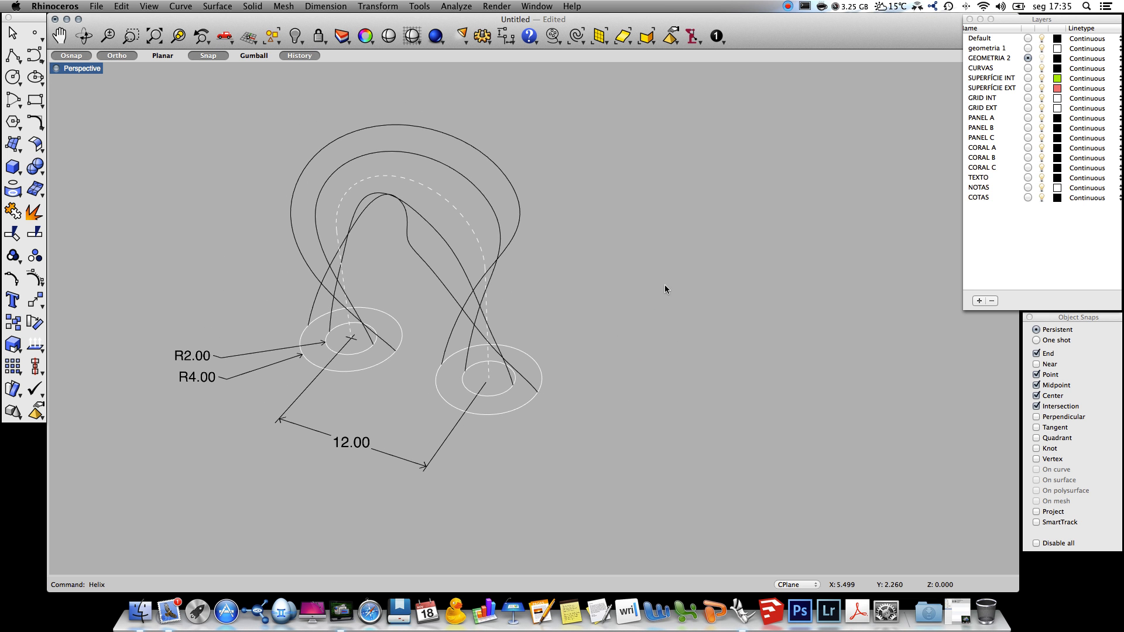
click(1028, 78)
text(Sweep2)
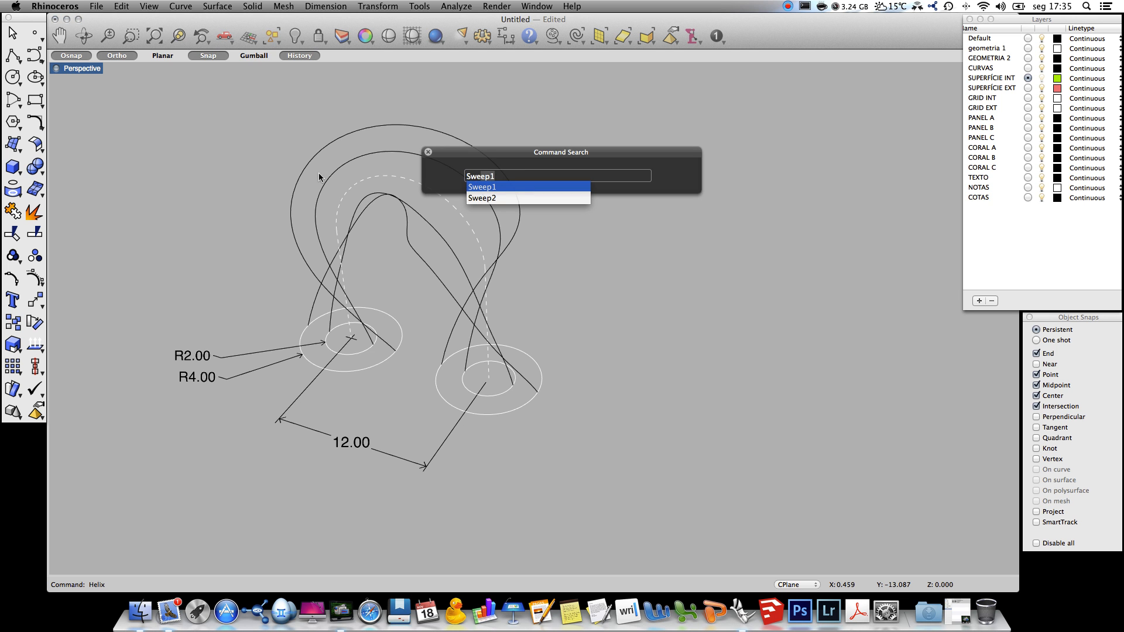
click(502, 199)
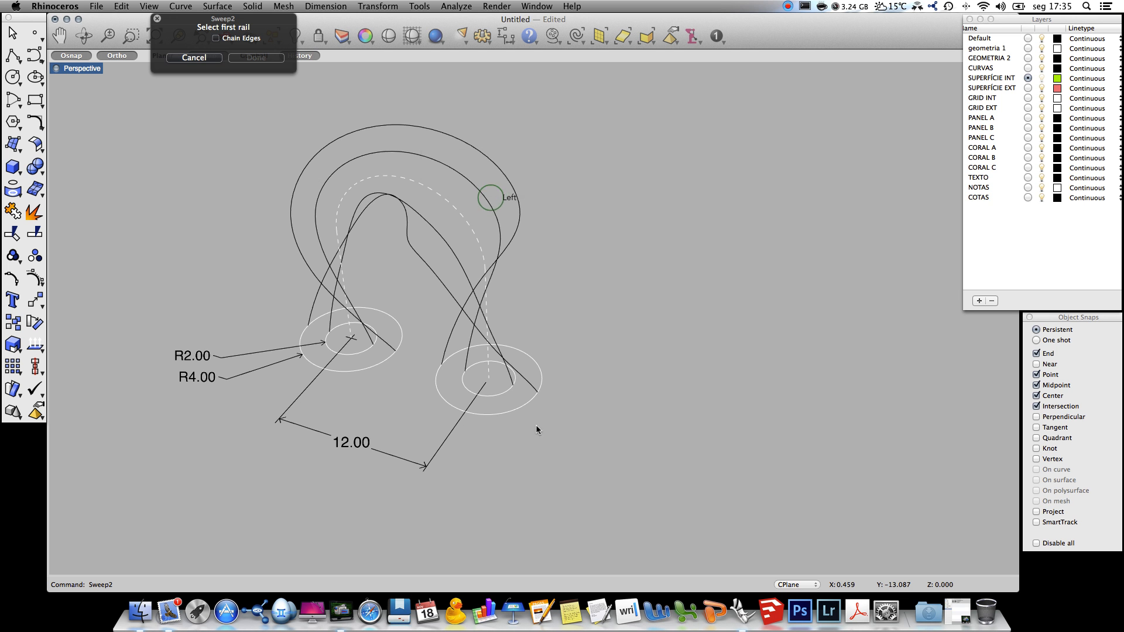
click(510, 374)
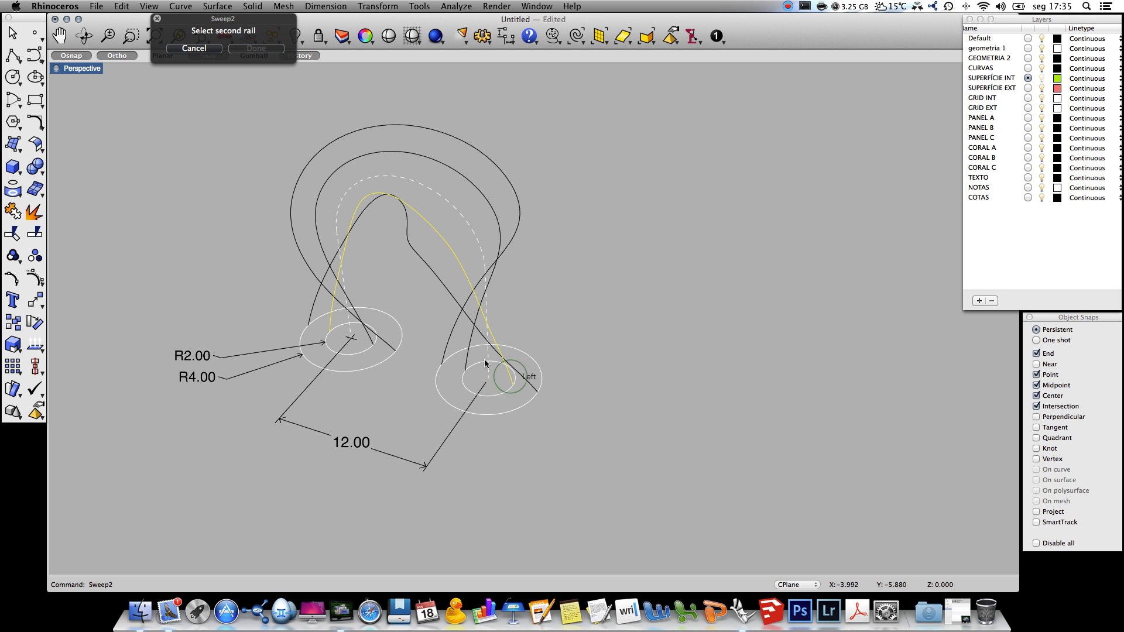
click(466, 363)
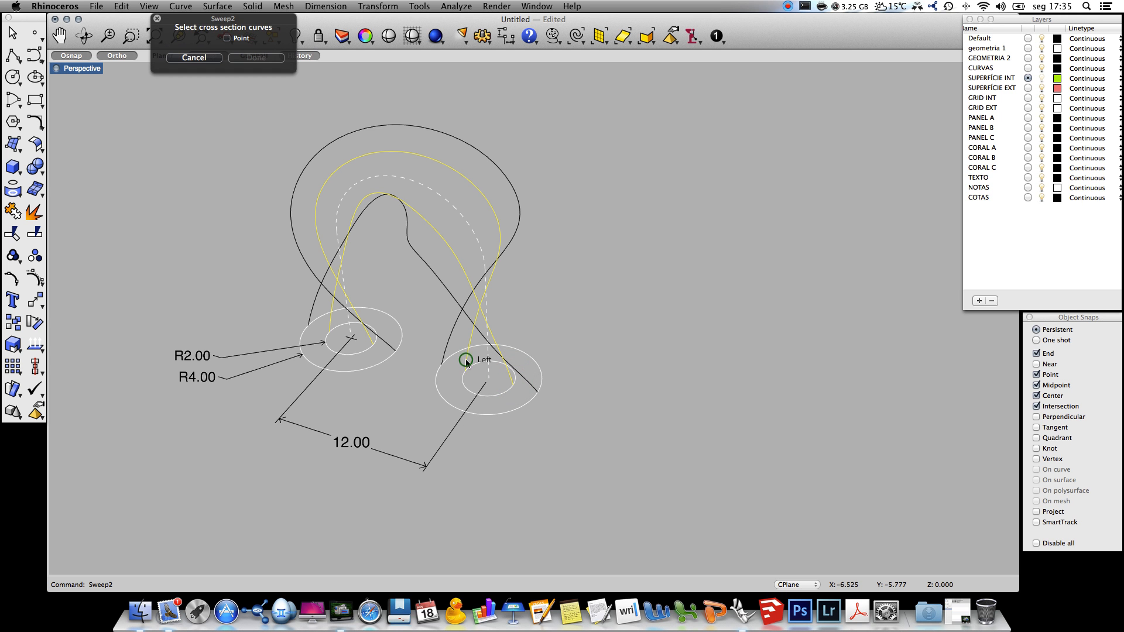
click(501, 393)
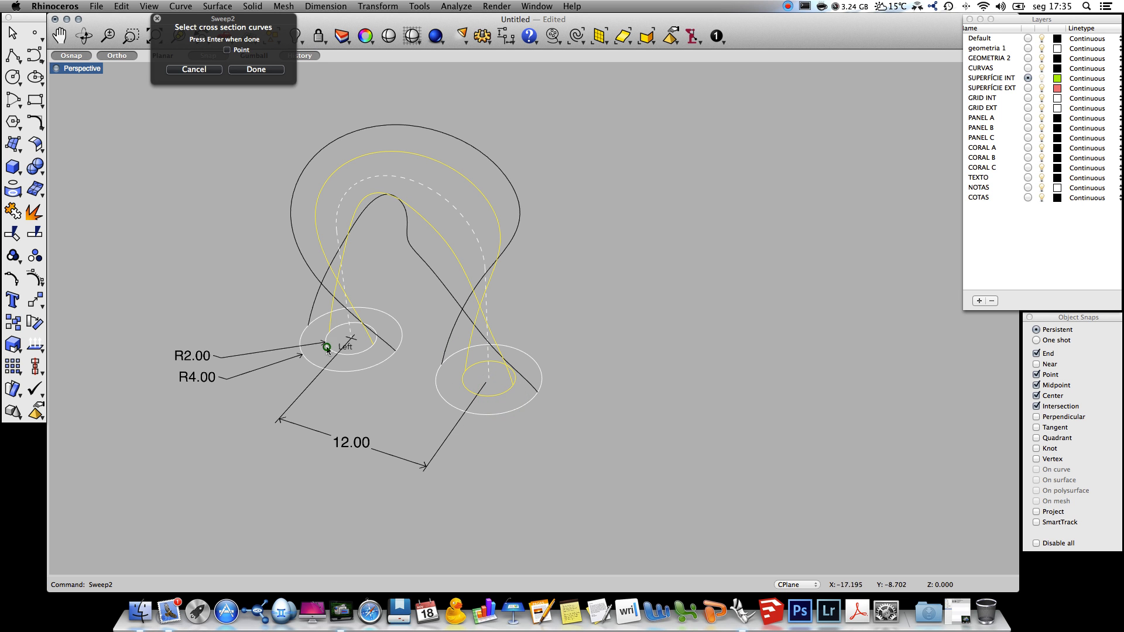
click(320, 366)
key(Return)
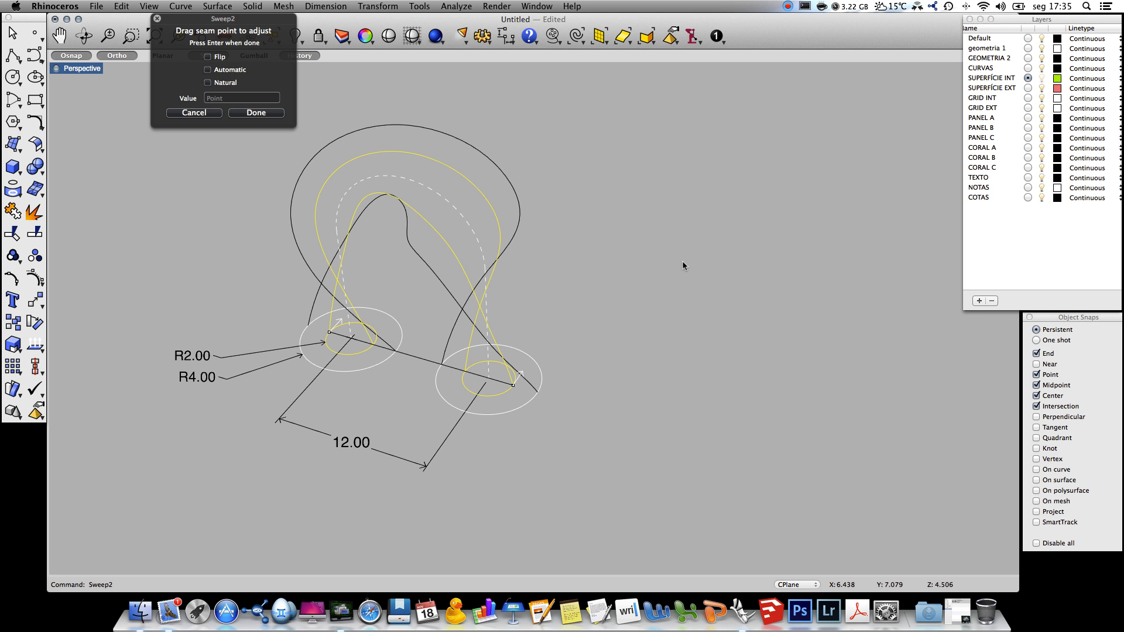
key(Return)
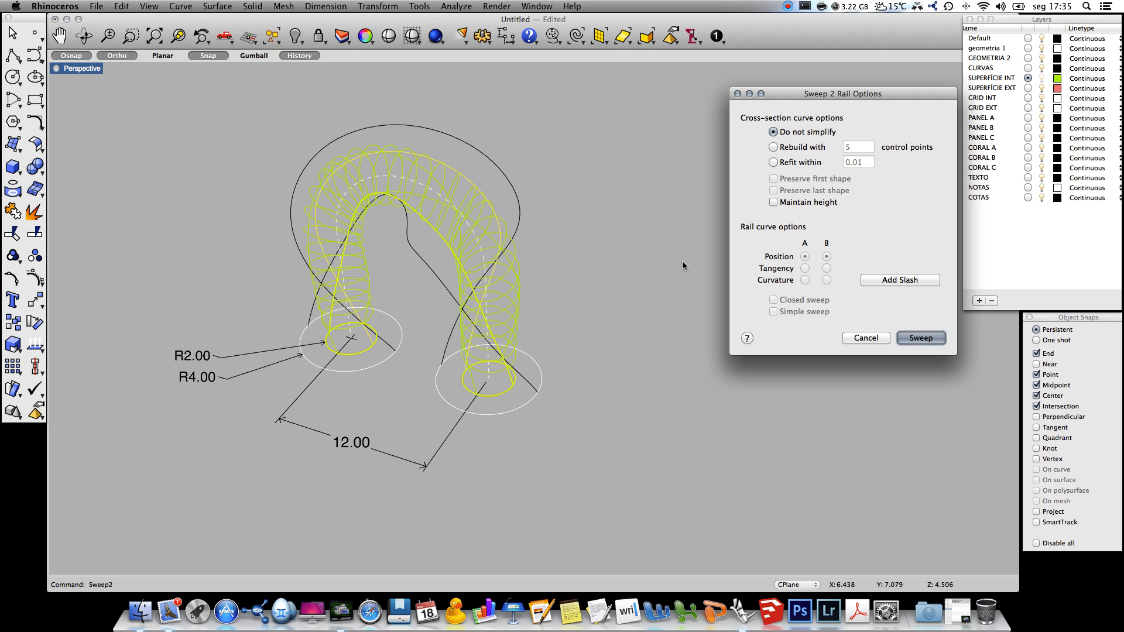
click(922, 336)
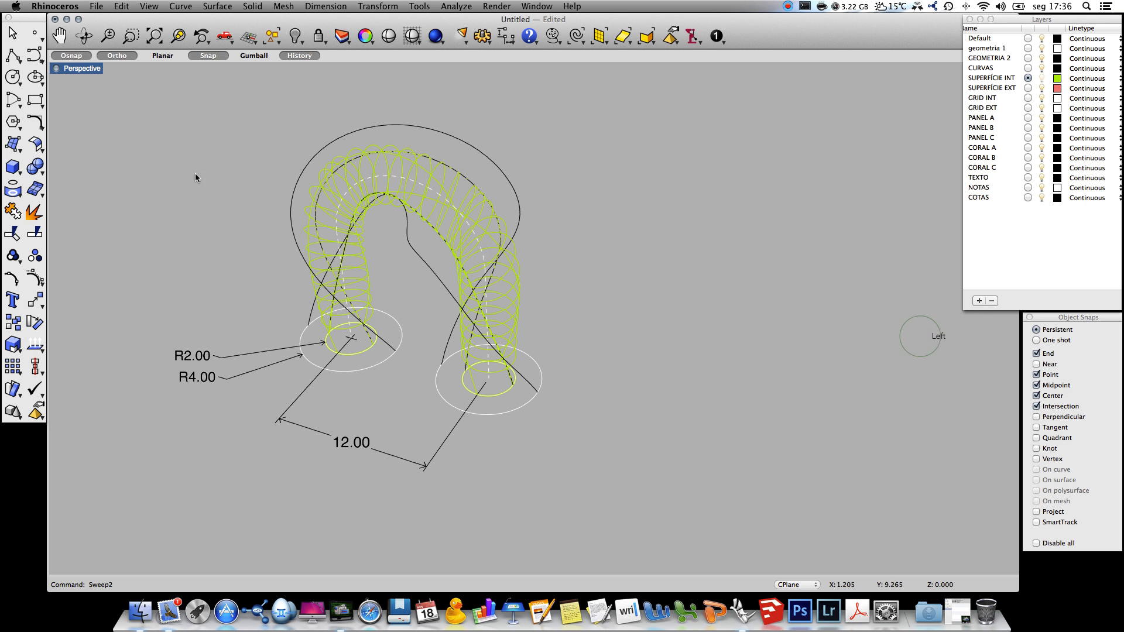
Switch the Perspective viewport to a rendered display and apply the Blue Plastic GLASS material from the Toucan Personal Library to the inner tube.
right_click(92, 69)
click(132, 222)
click(497, 7)
click(582, 206)
drag(606, 281, 842, 333)
drag(847, 422, 607, 231)
click(607, 230)
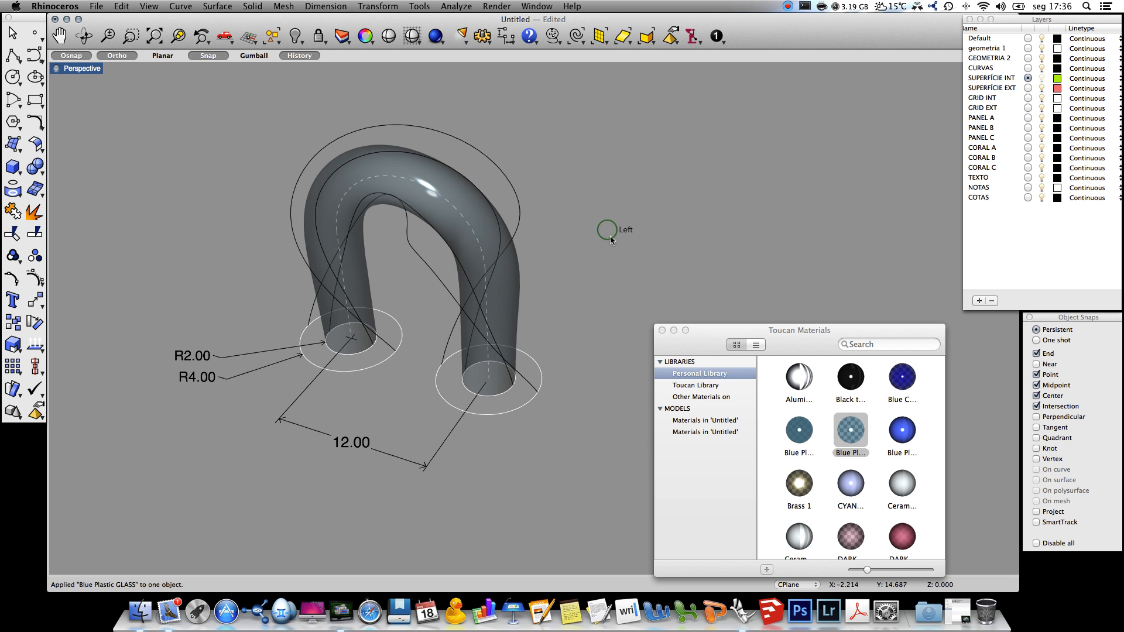
right_drag(613, 242, 612, 232)
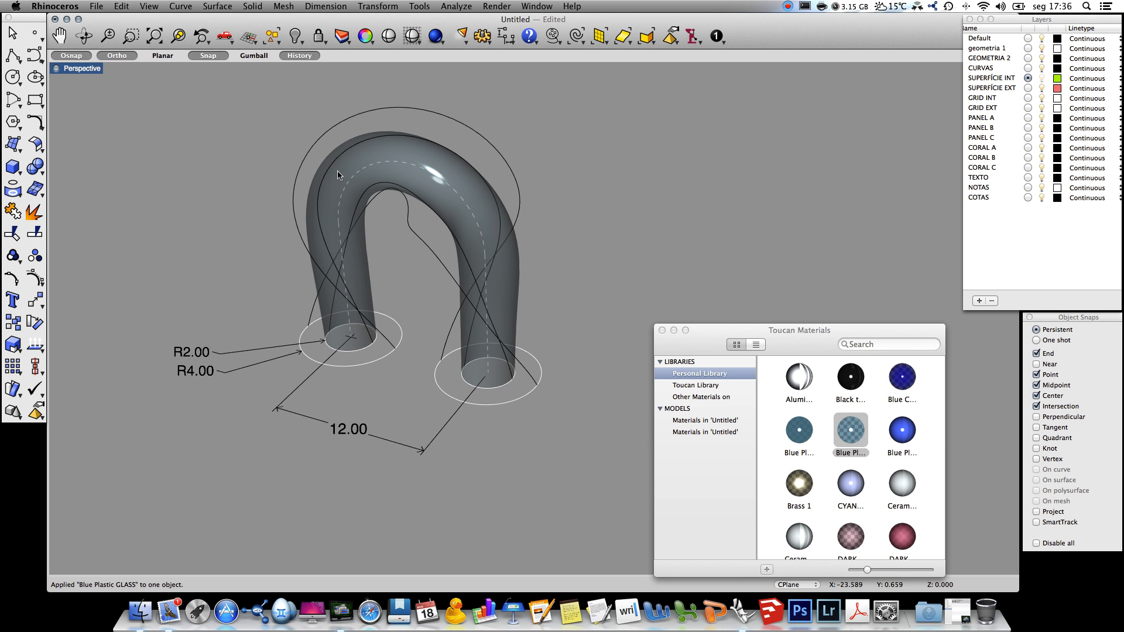
On the SUPERFÍCIE EXT layer, create a Sweep2 surface with the two outer helices as rails and both outer circles as cross sections, without simplifying.
click(1028, 88)
text(Sweep1)
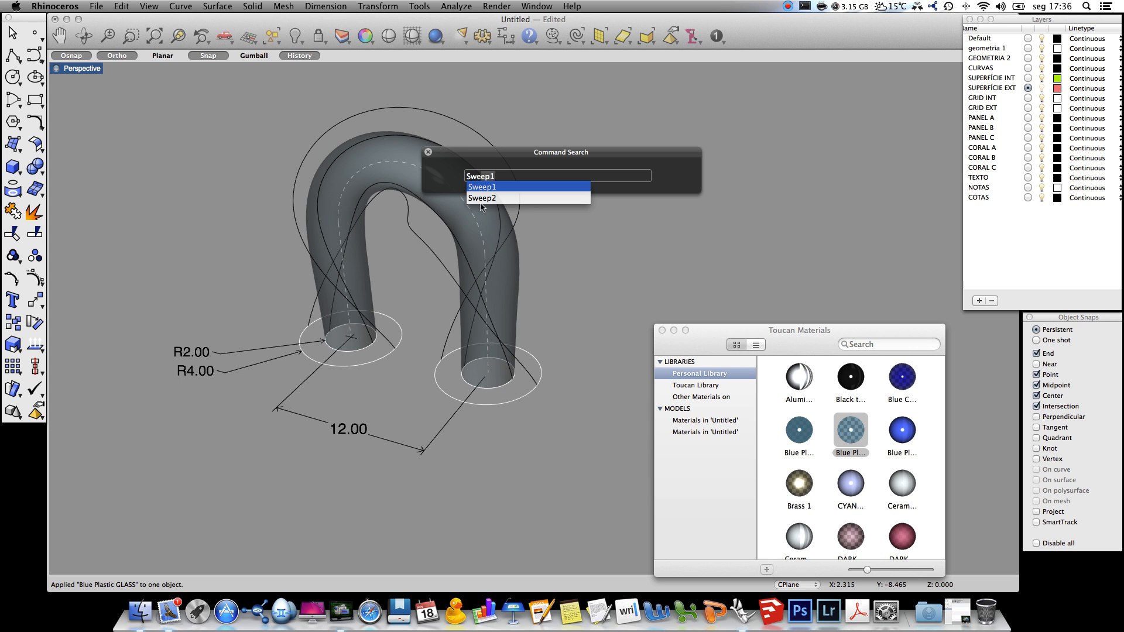
click(481, 199)
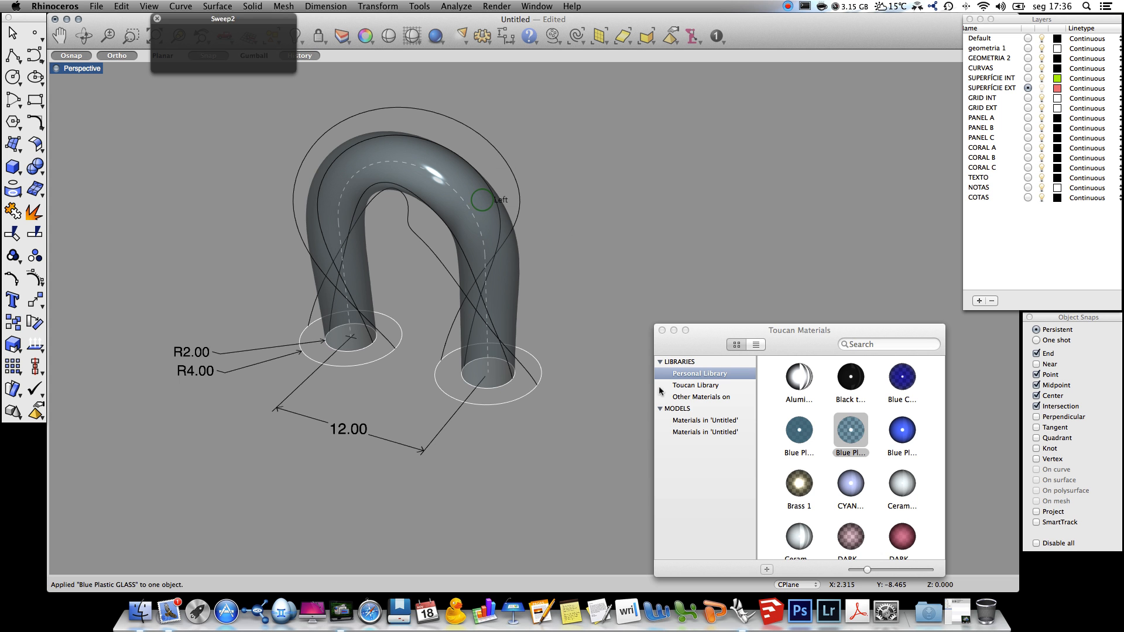
click(531, 378)
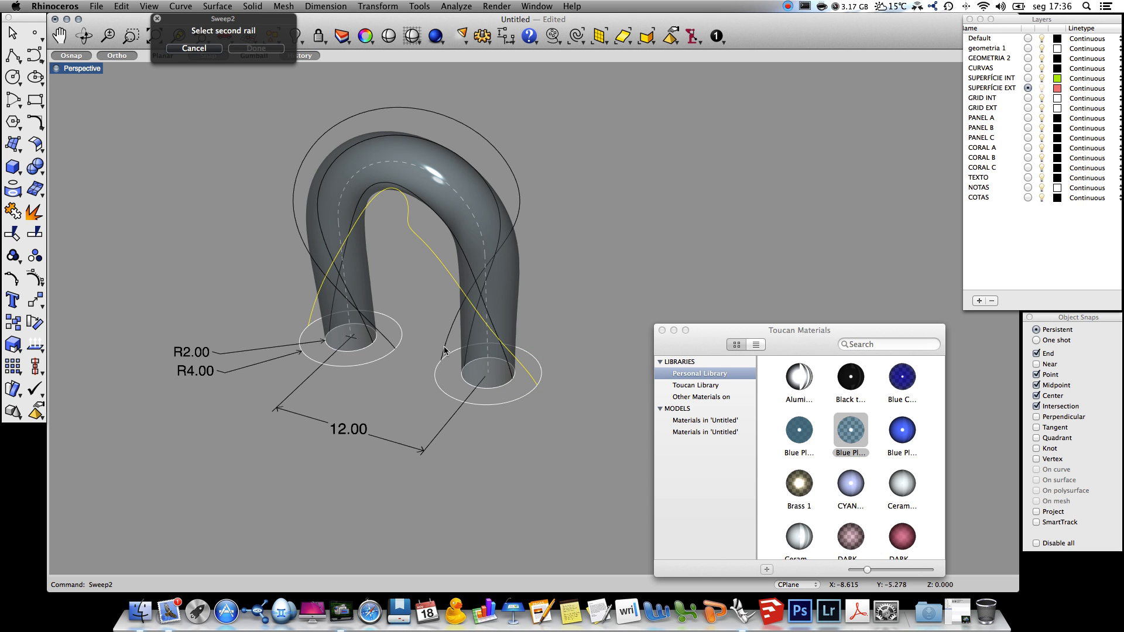
click(444, 349)
click(527, 396)
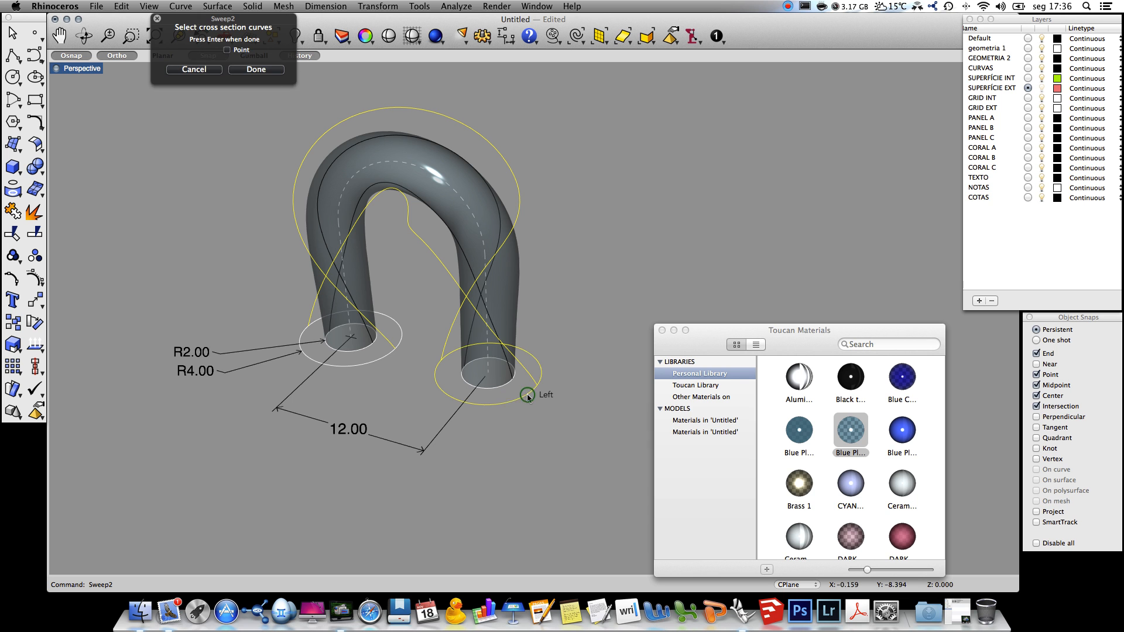
click(302, 337)
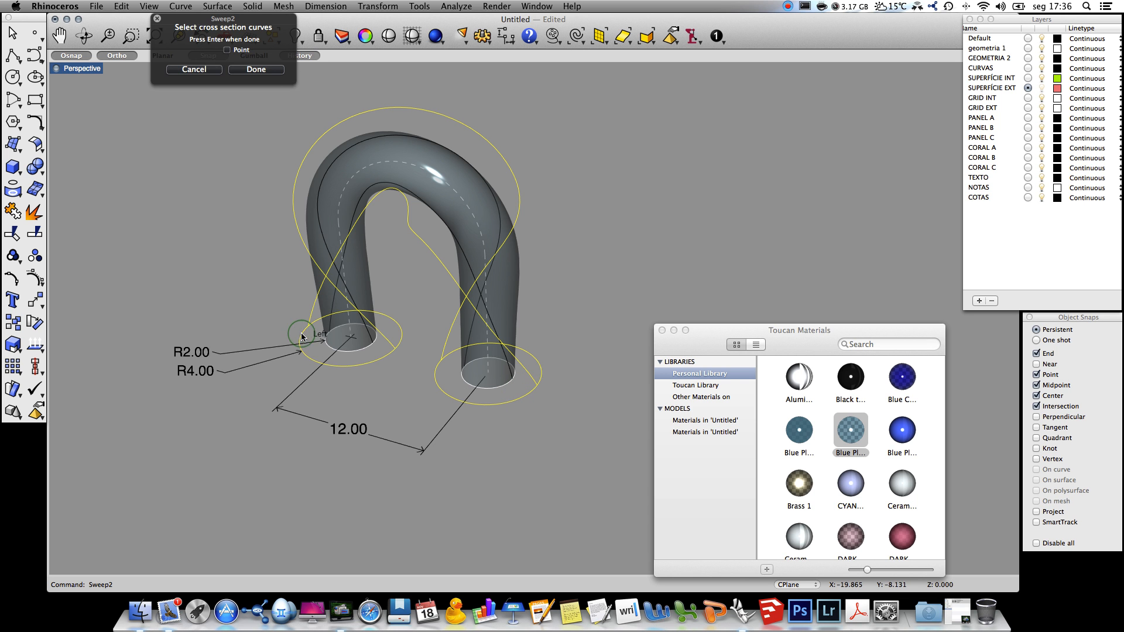
key(Return)
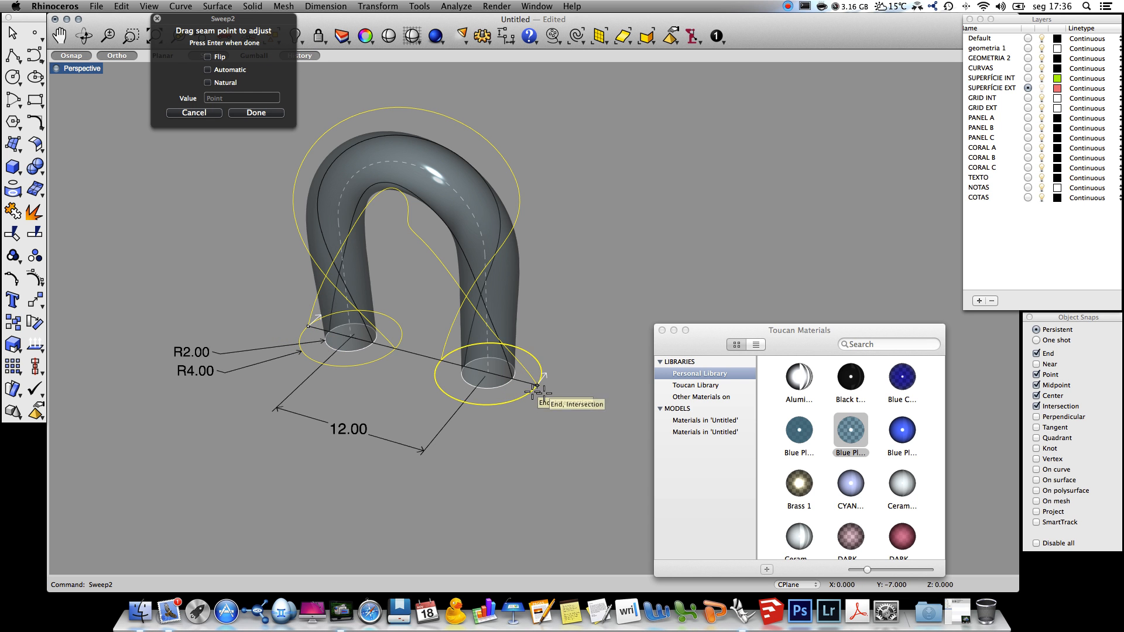
key(Return)
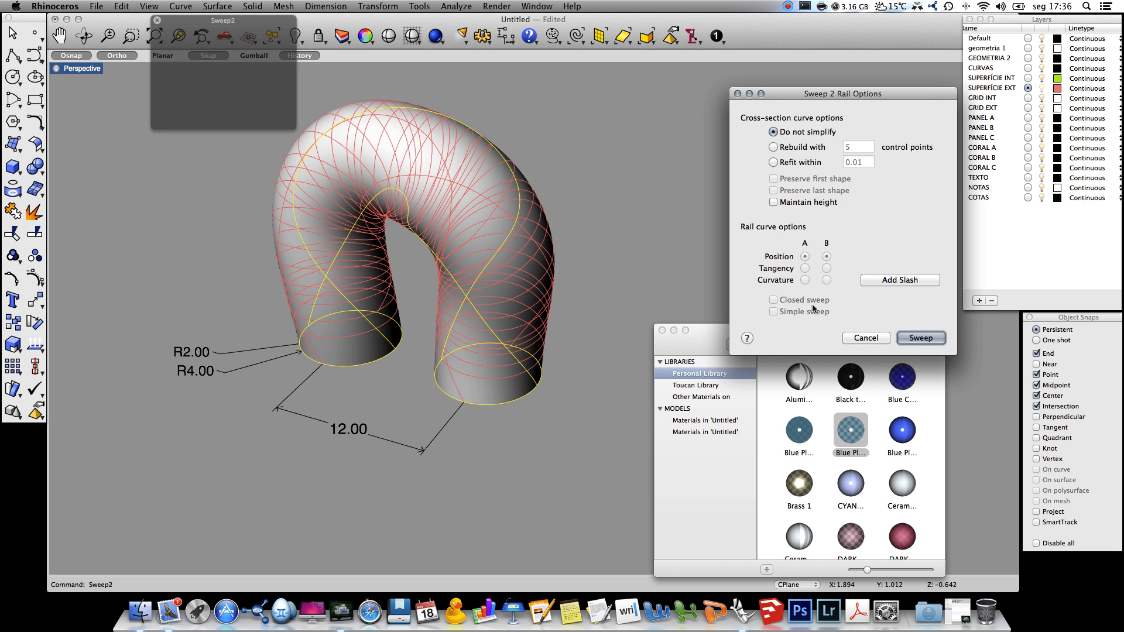
click(922, 338)
Apply the Glass material from the Toucan Personal Library to the outer tube and close the materials library.
scroll(810, 525, down, 5)
drag(809, 525, 530, 370)
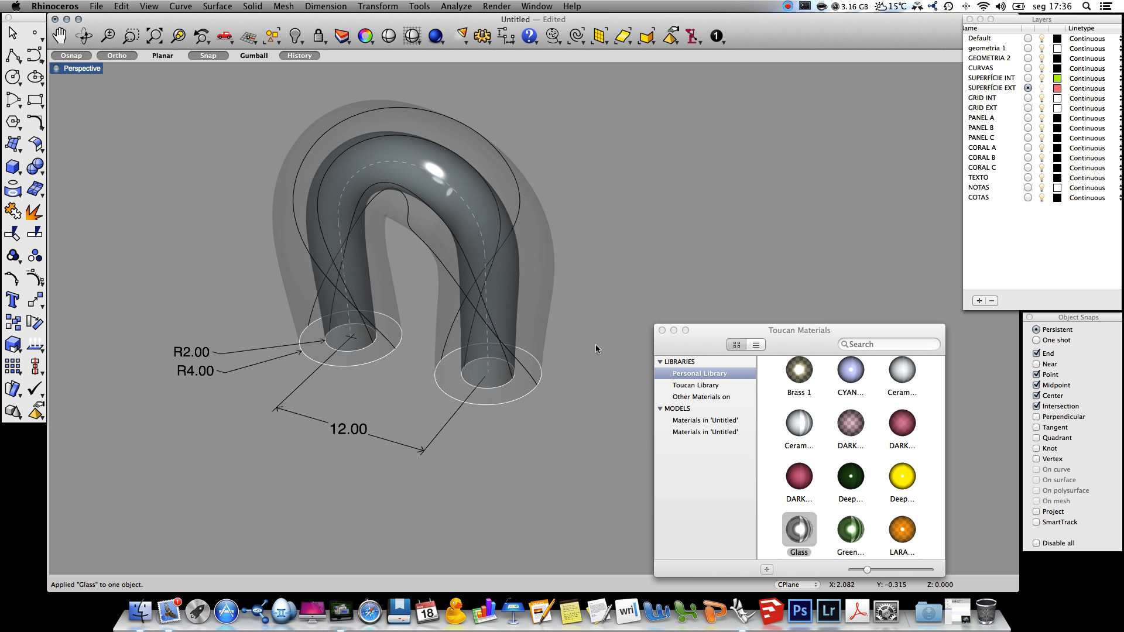
mouse_move(610, 280)
right_down()
mouse_move(565, 328)
mouse_move(492, 326)
mouse_move(589, 321)
mouse_move(632, 294)
mouse_move(614, 286)
mouse_move(665, 271)
right_up()
click(662, 330)
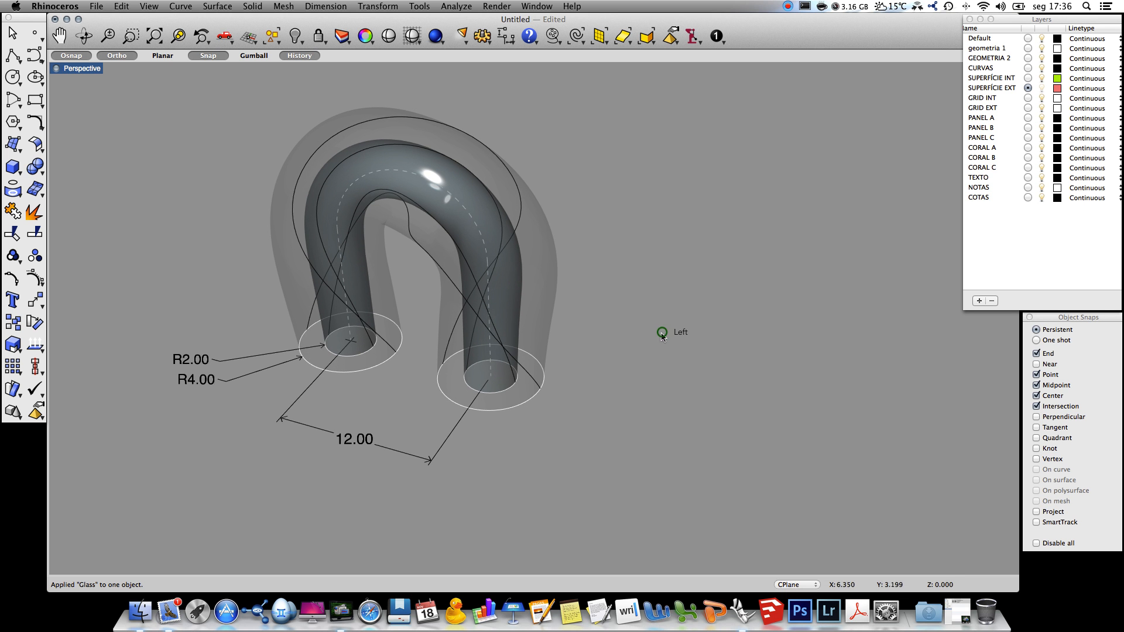
On the GRID INT layer, generate a grouped ptGridSurfaceDomainNumber point grid on the inner tube with 12 U spans and 5 V spans.
click(1027, 97)
text(ptGridSurfaceDomainNumber)
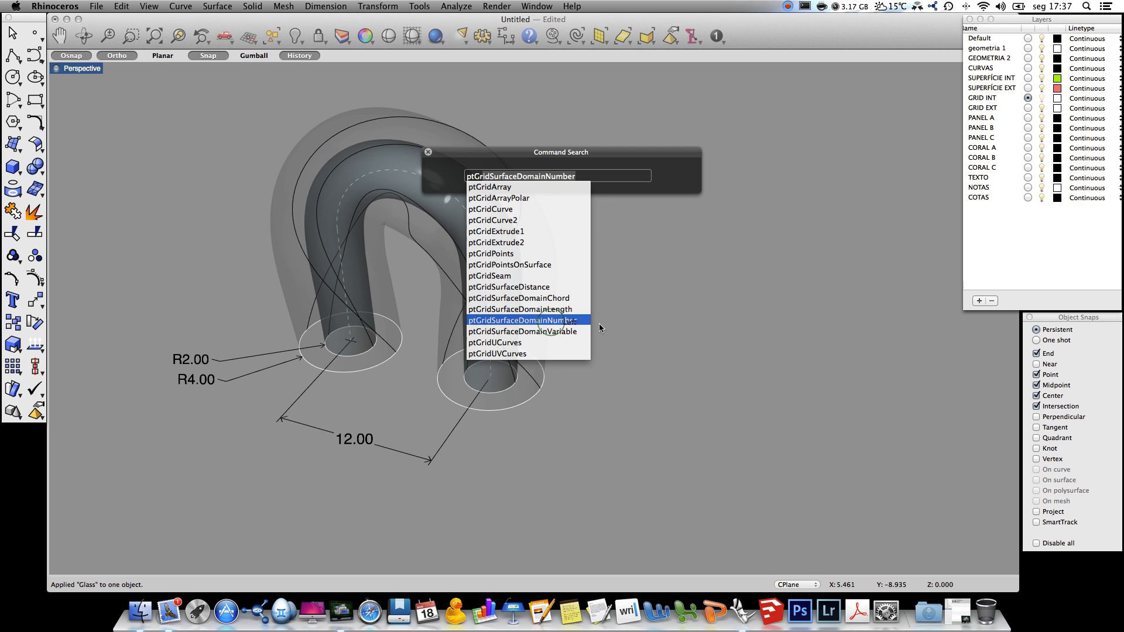
click(550, 320)
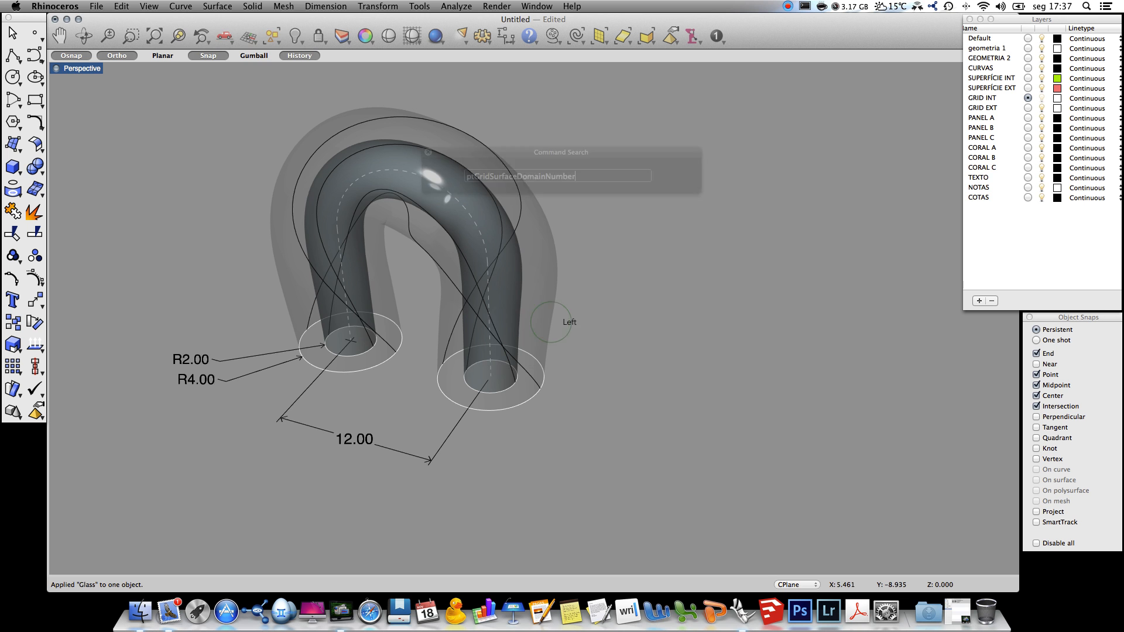
click(500, 381)
click(553, 408)
click(275, 60)
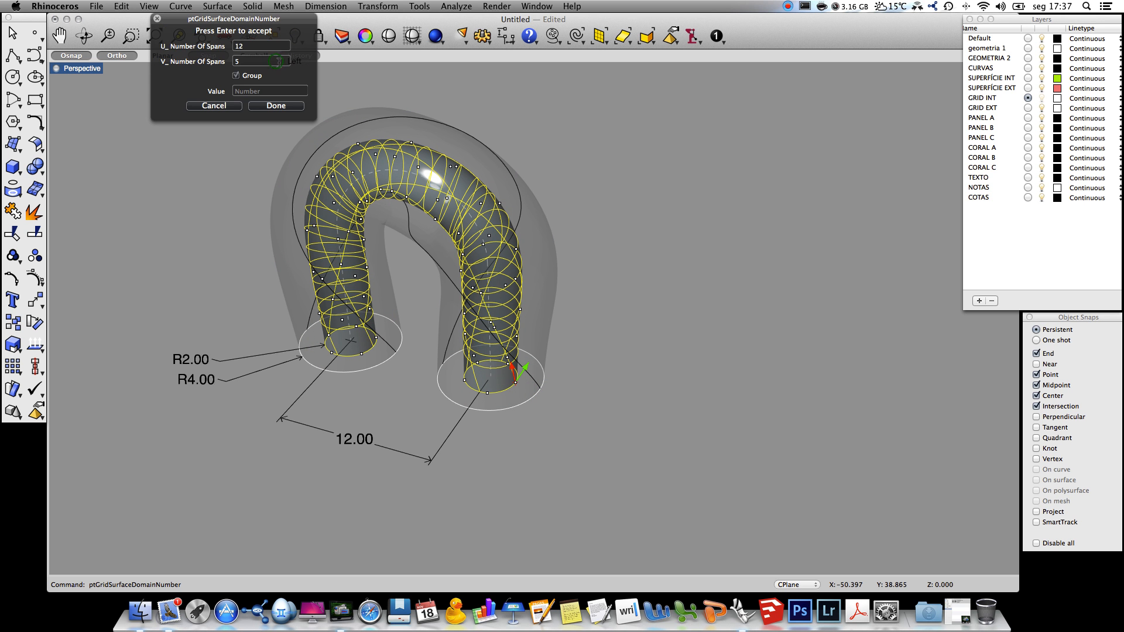
drag(270, 26, 784, 245)
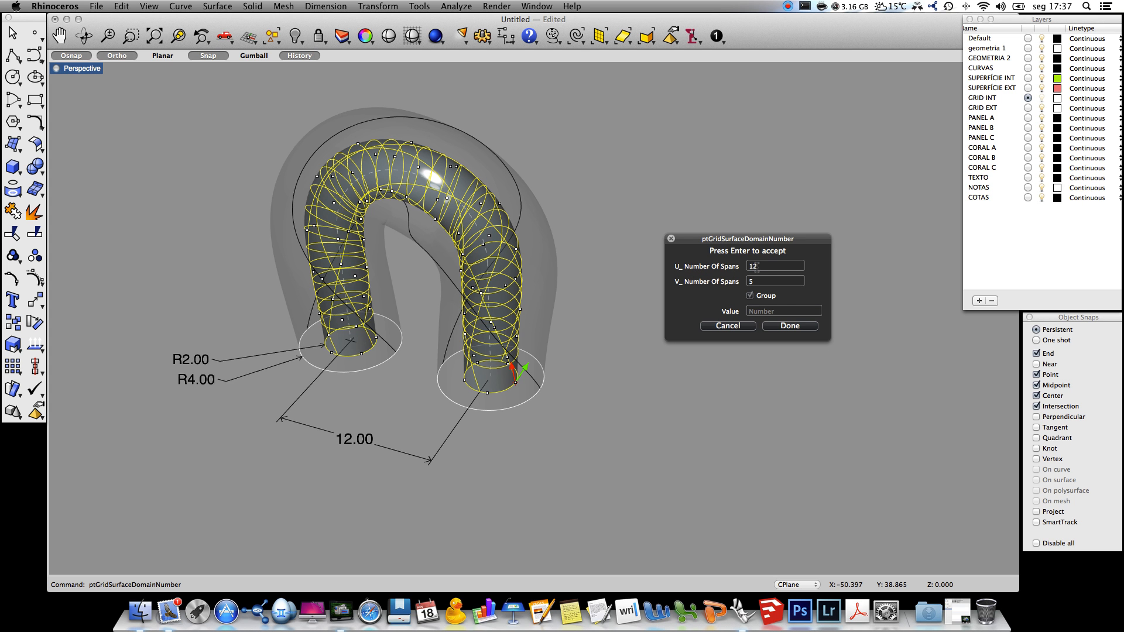
click(798, 326)
right_drag(684, 377, 498, 384)
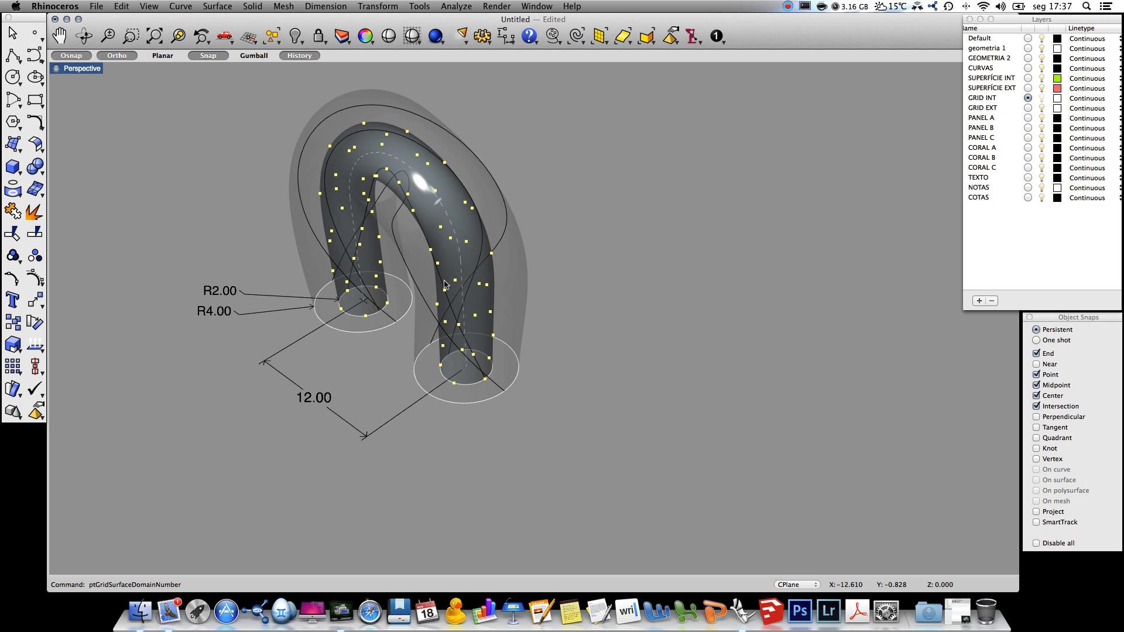
right_drag(585, 411, 644, 388)
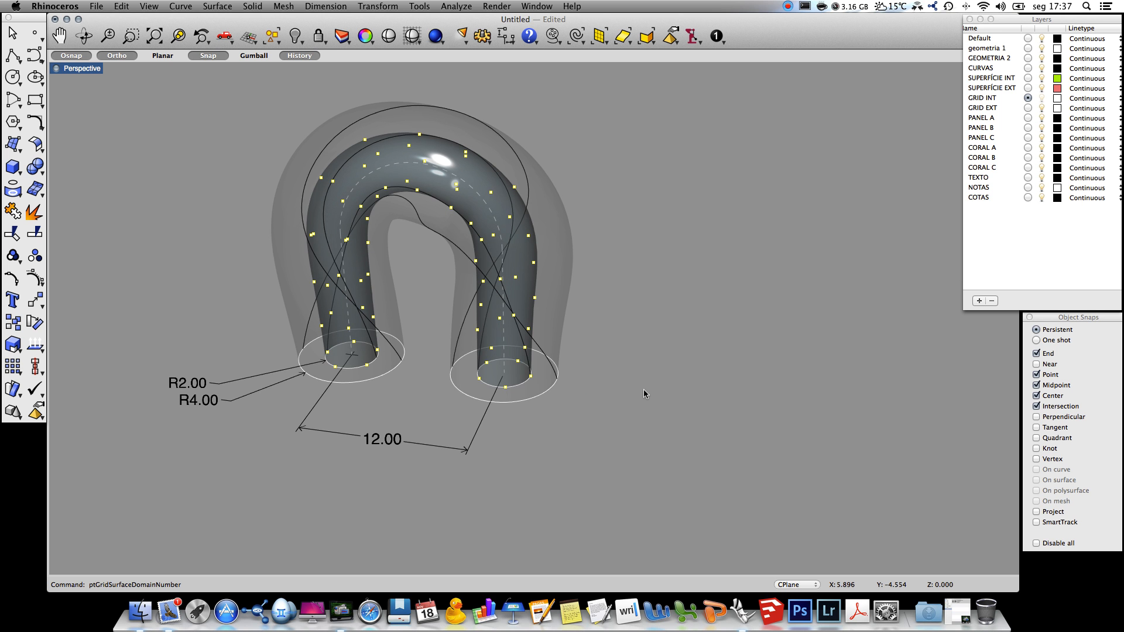
On the GRID EXT layer, generate a grouped ptGridSurfaceDomainNumber point grid on the outer tube with 5 V spans, keeping the offered U spans.
click(1028, 109)
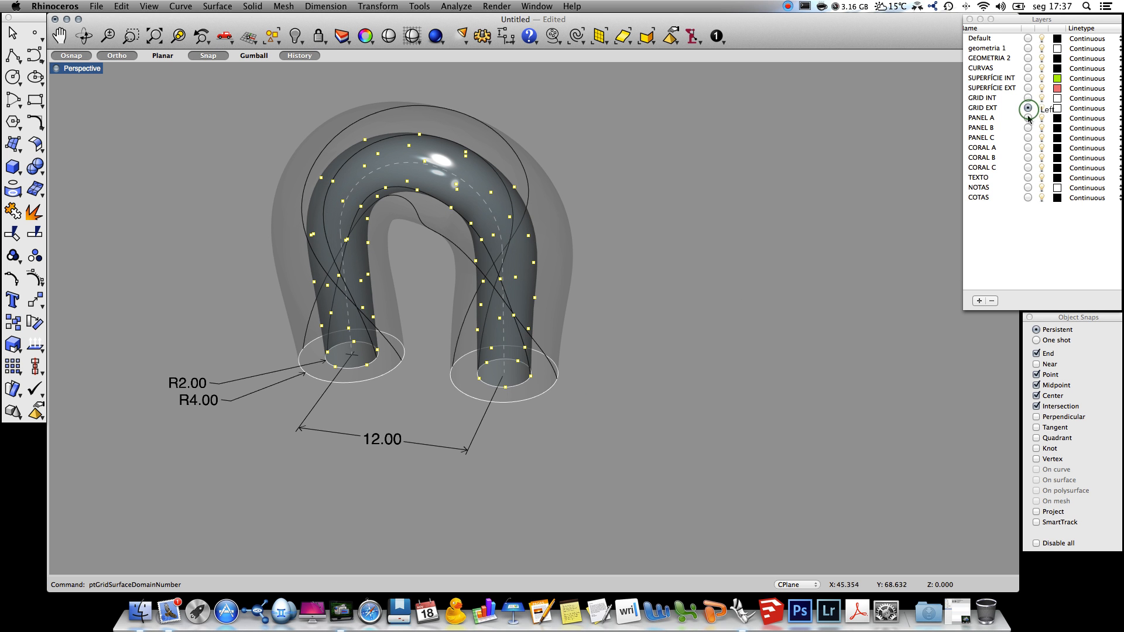
click(552, 342)
click(776, 280)
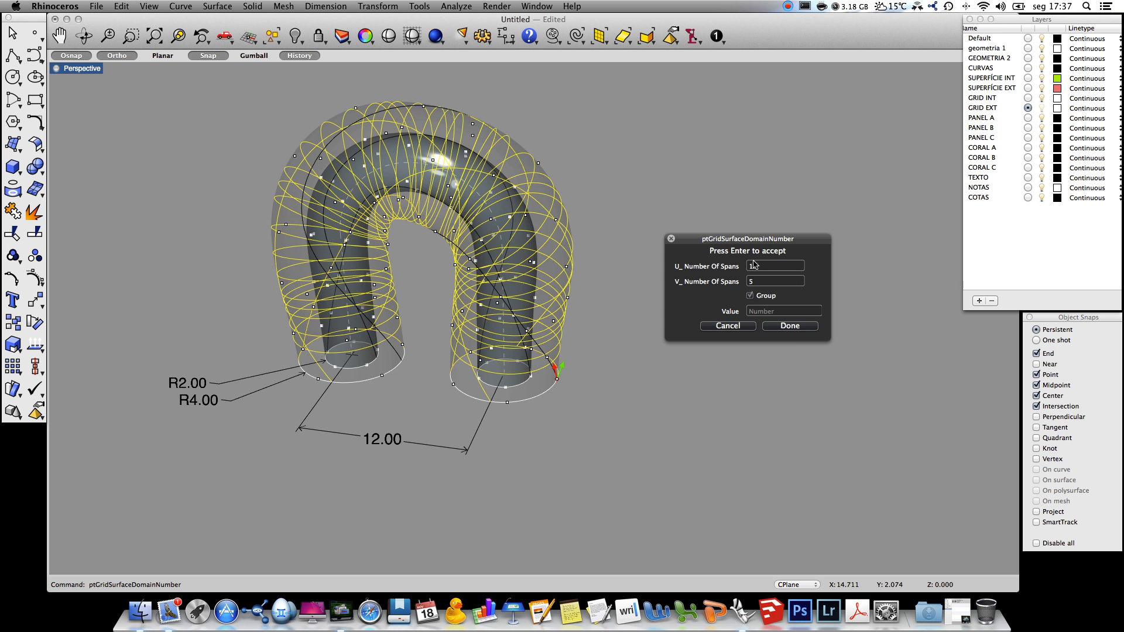
click(789, 326)
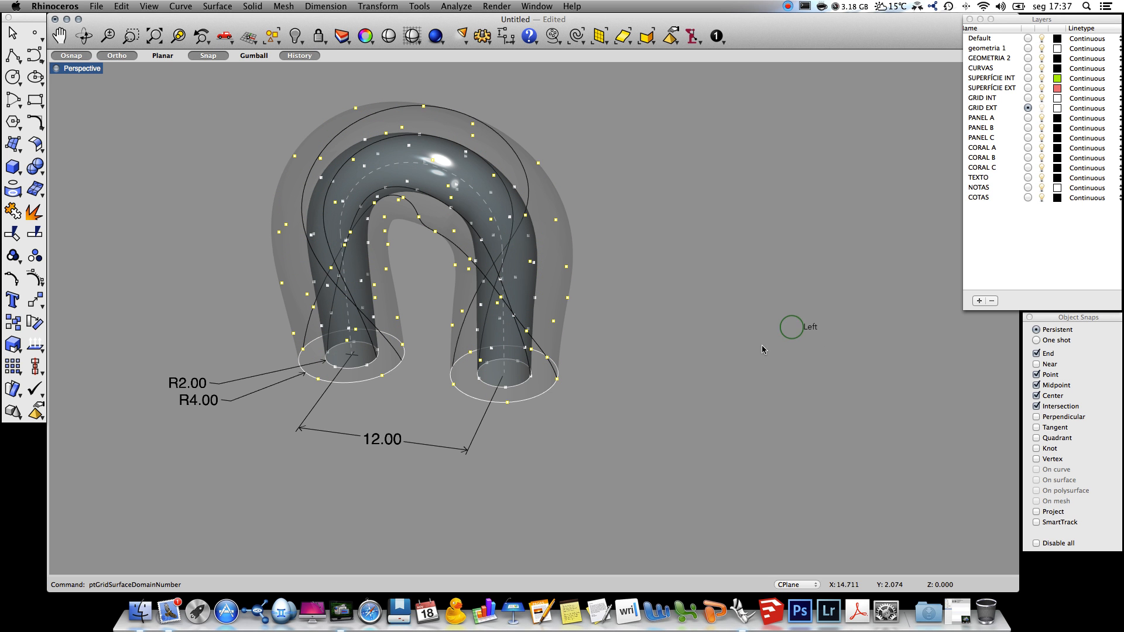
click(636, 333)
mouse_move(607, 328)
right_down()
mouse_move(600, 343)
mouse_move(595, 330)
right_up()
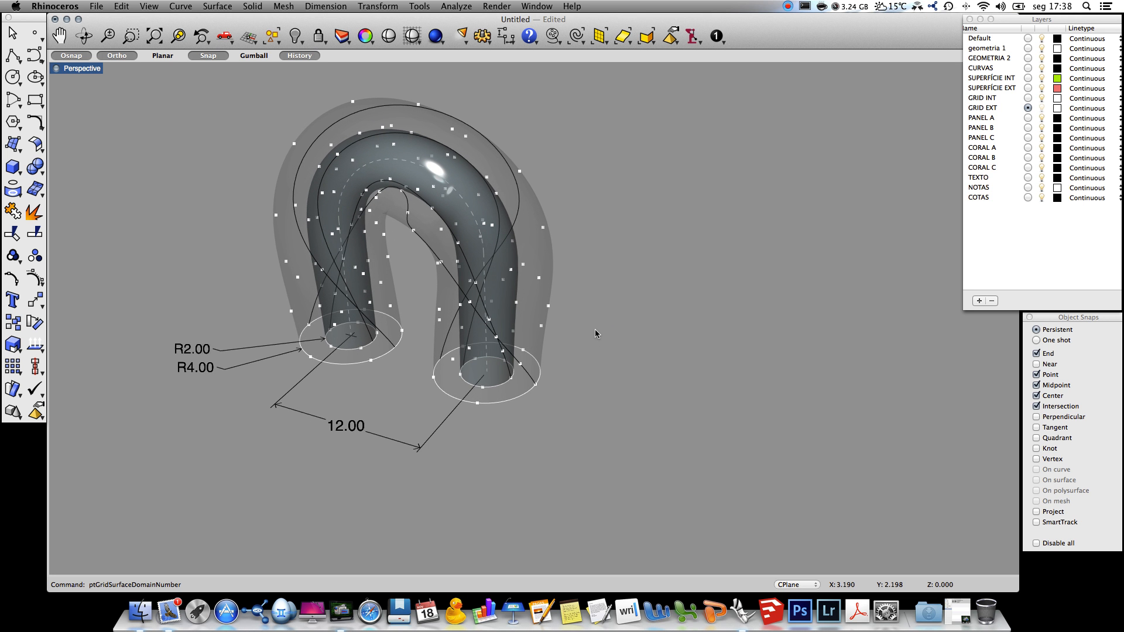
Copy the whole tube model with its curves, grids and dimensions twice, placing the copies in a row along the X direction.
ctrl+right_drag(625, 291, 619, 319)
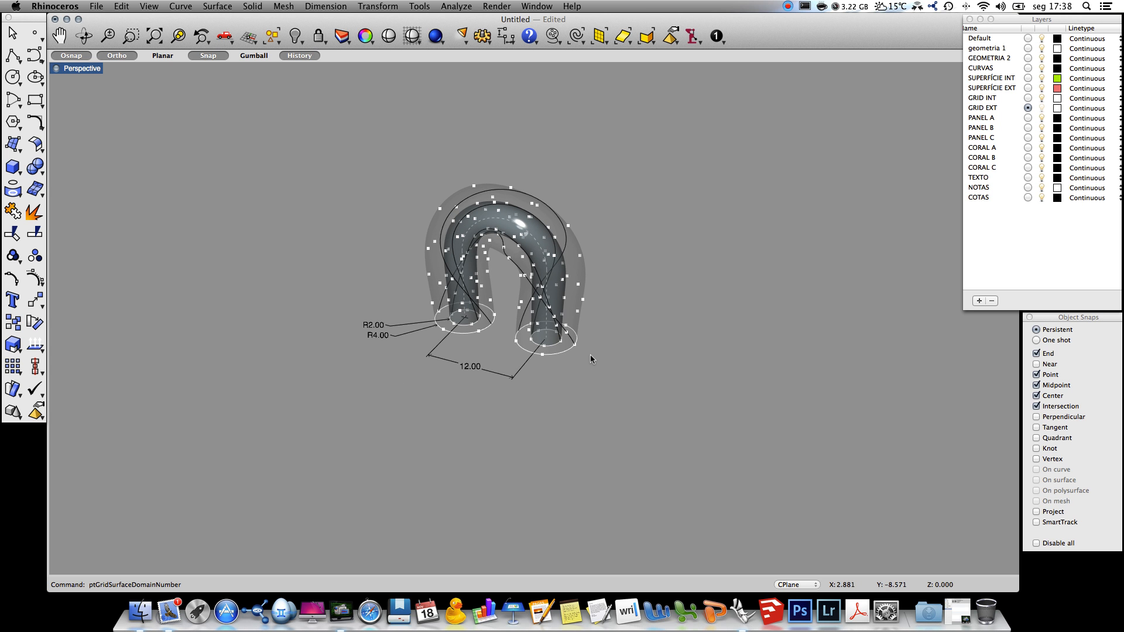
text(copy)
key(Return)
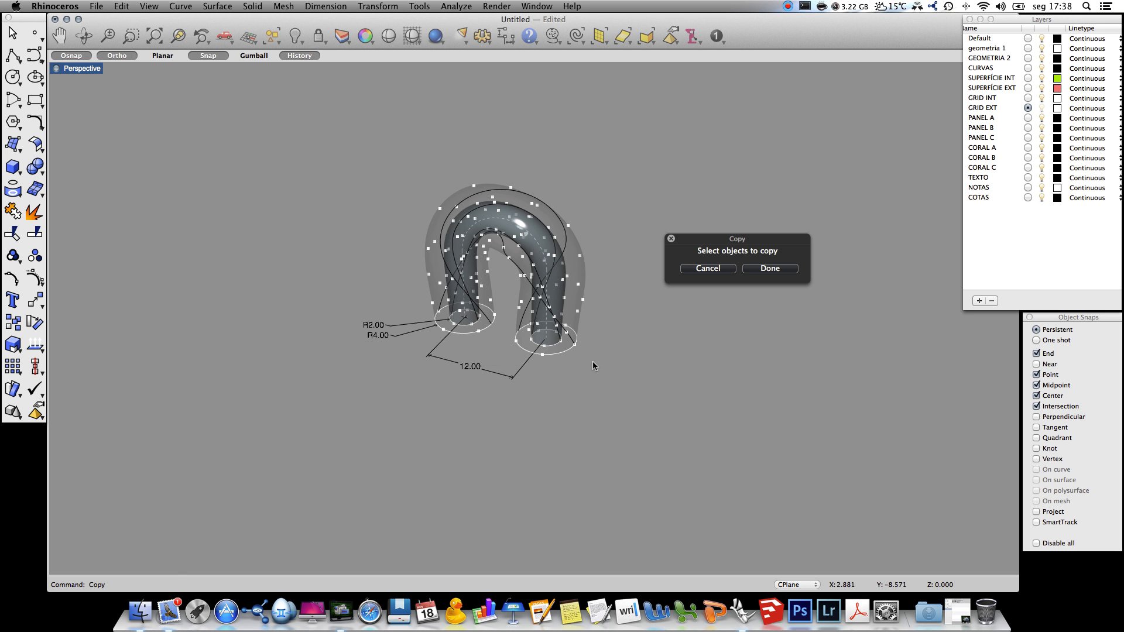
drag(619, 457, 337, 184)
key(Return)
click(397, 378)
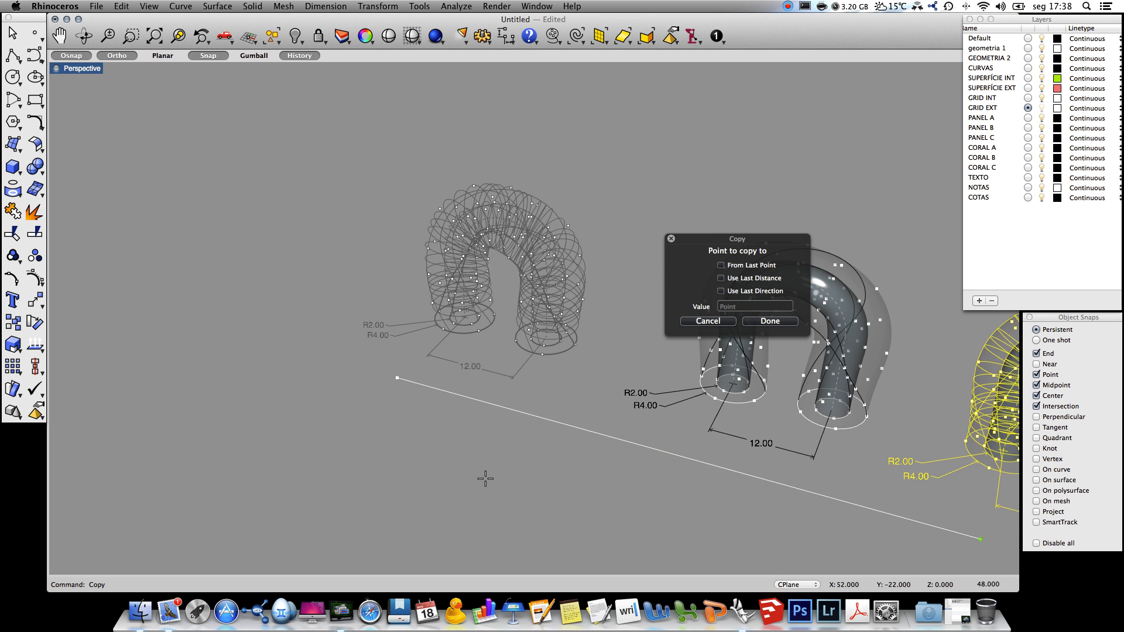
scroll(185, 362, down, 2)
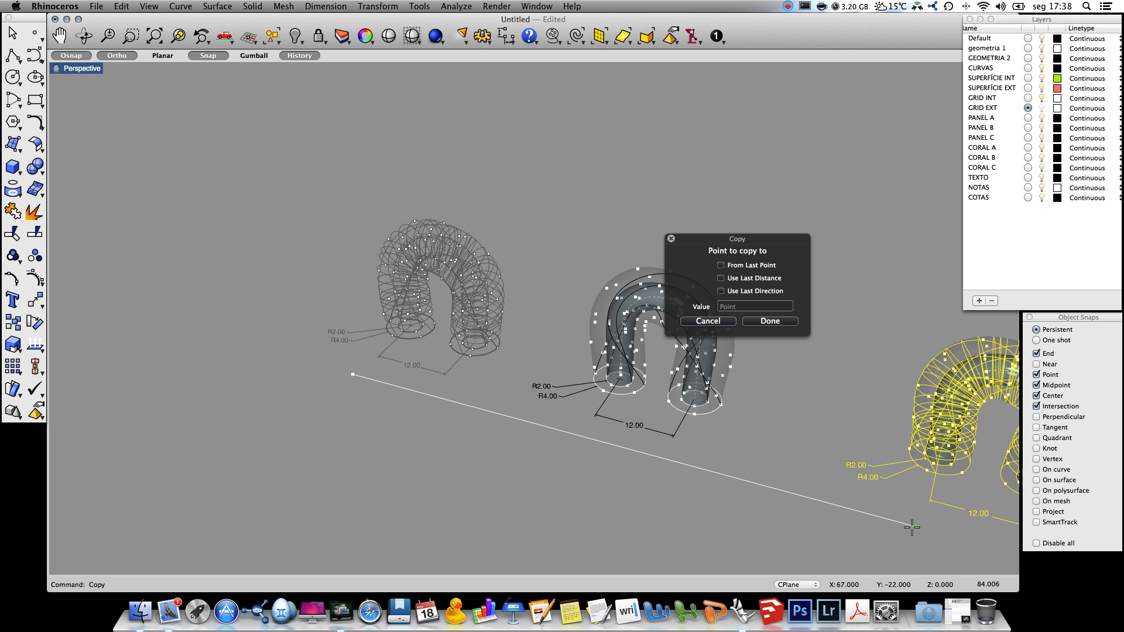
click(881, 516)
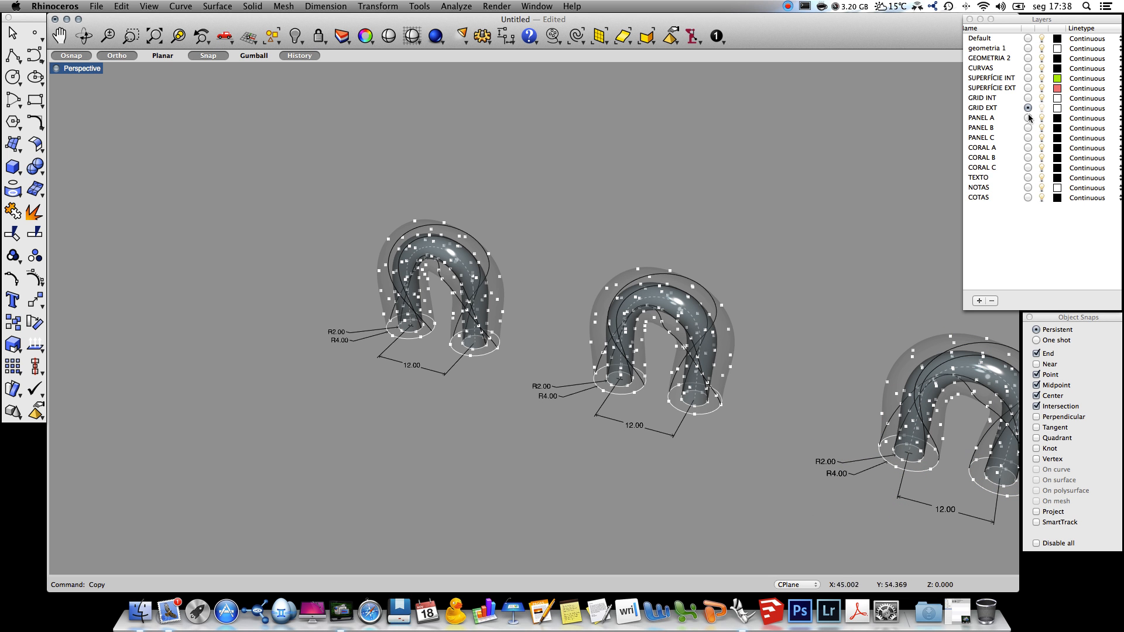
On the TEXTO layer, create the text "CORAL A" in Helvetica, 2 mm high, in front of the original tube model.
click(1029, 178)
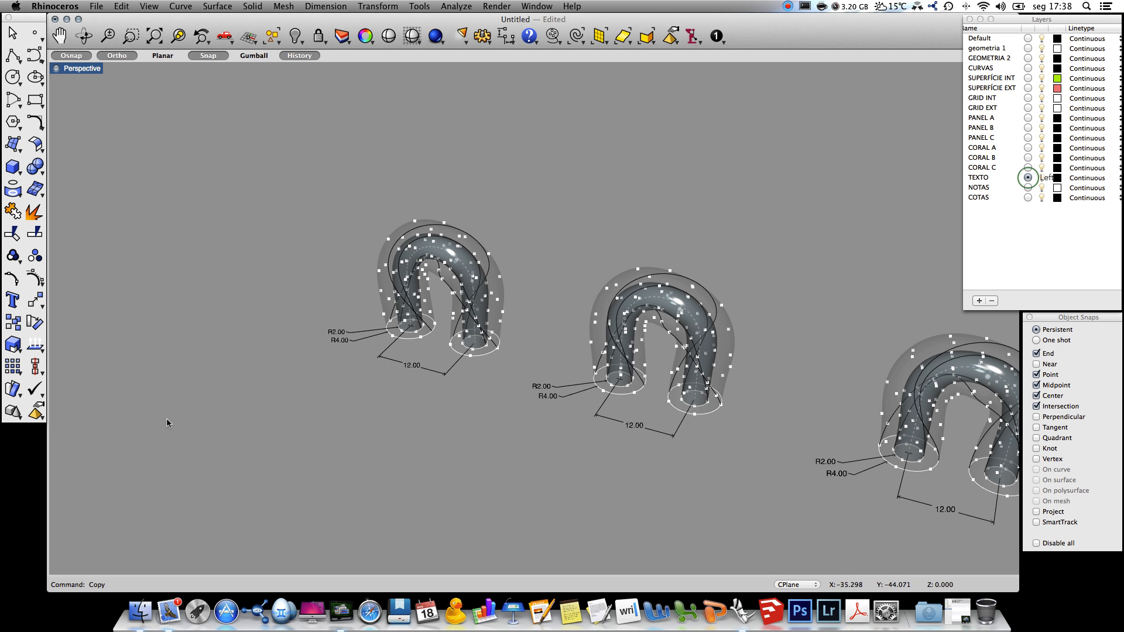
text(Text)
key(Return)
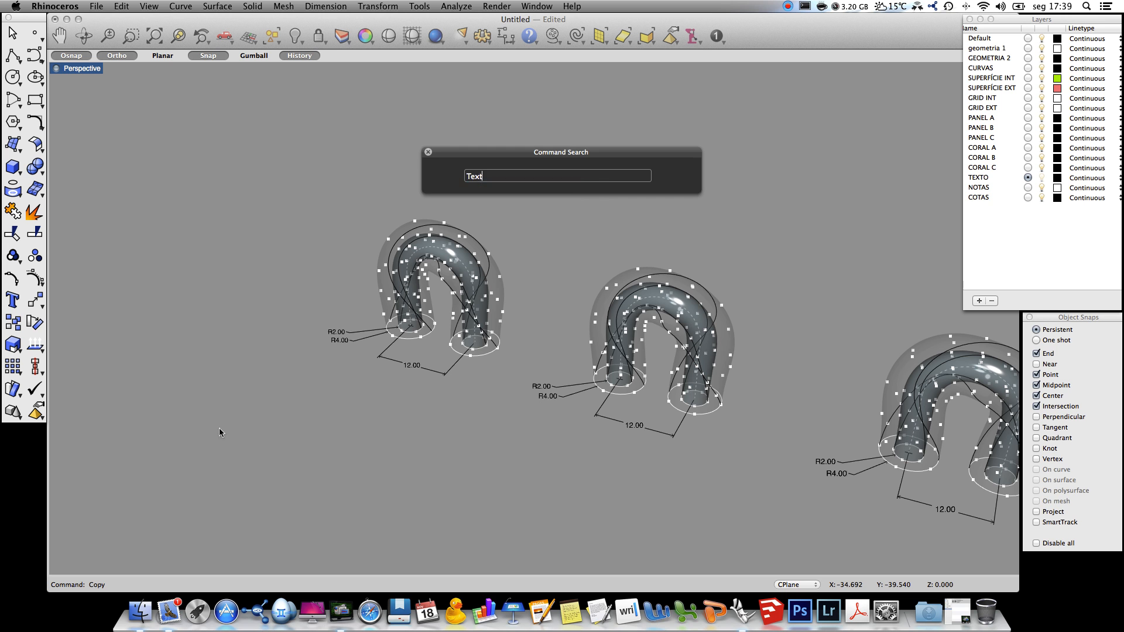
click(354, 386)
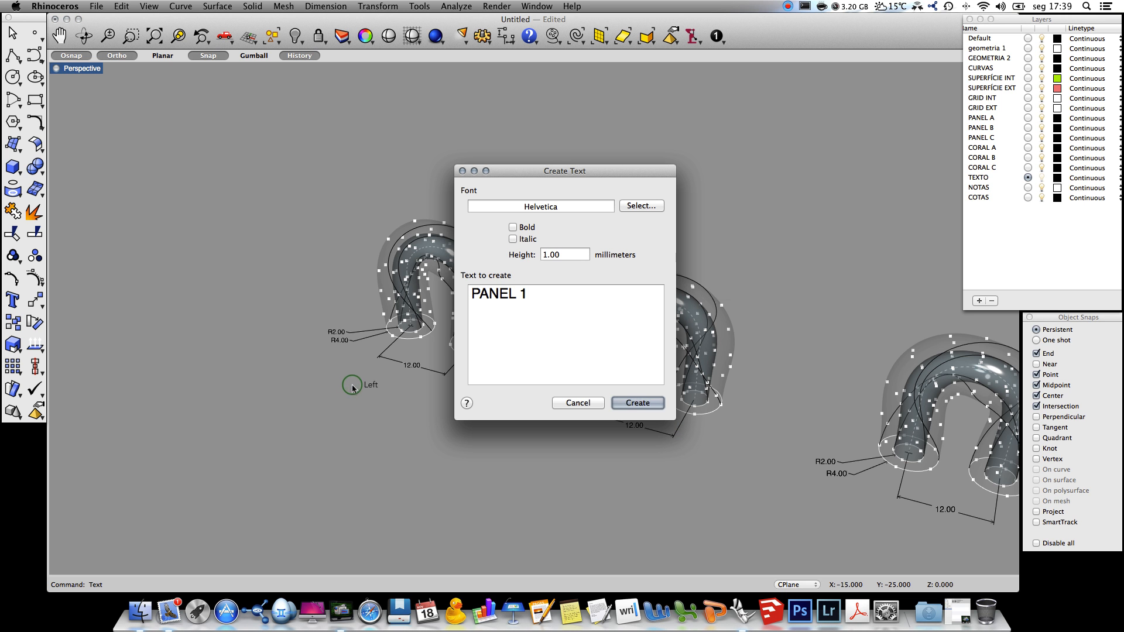
click(565, 256)
text(2)
triple_click(546, 296)
text(TEXT)
key(BackSpace)
key(BackSpace)
key(BackSpace)
key(BackSpace)
text(CORAL A)
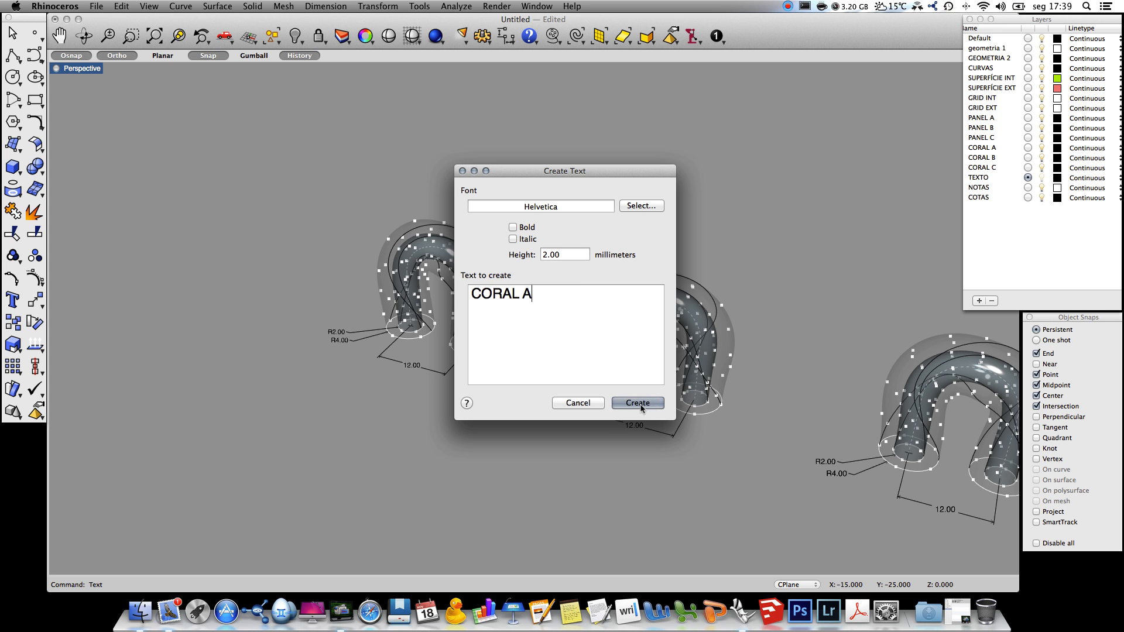
click(641, 405)
Create the text "12.2 CORAL B" in front of the middle tube model and shift it slightly toward the original model.
key(Return)
click(572, 445)
double_click(526, 295)
text(B)
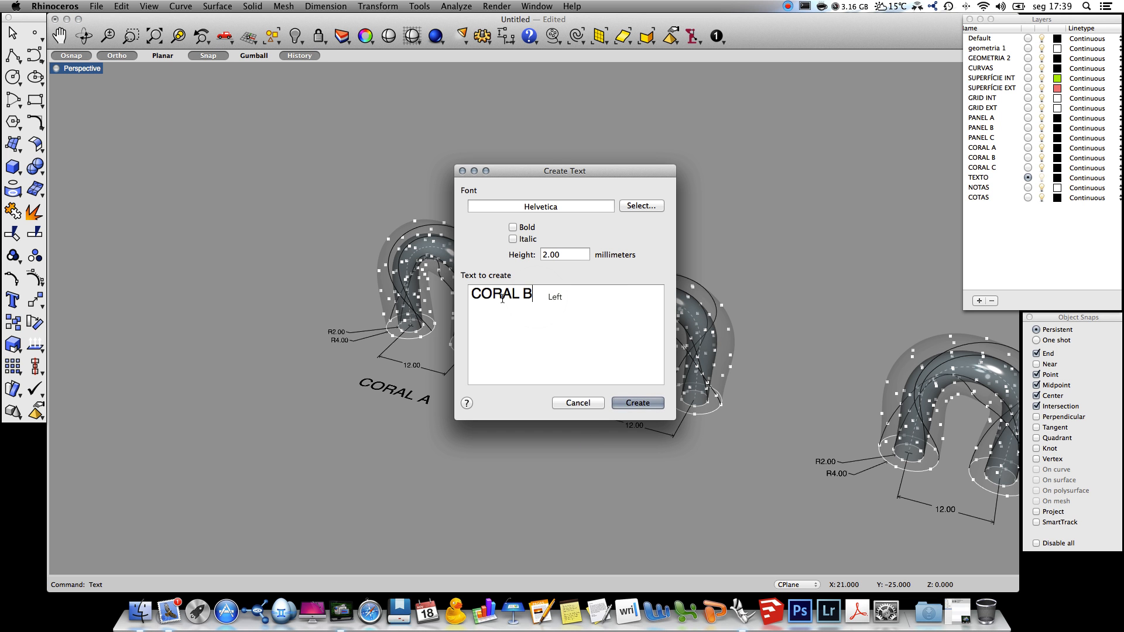
text(12.2)
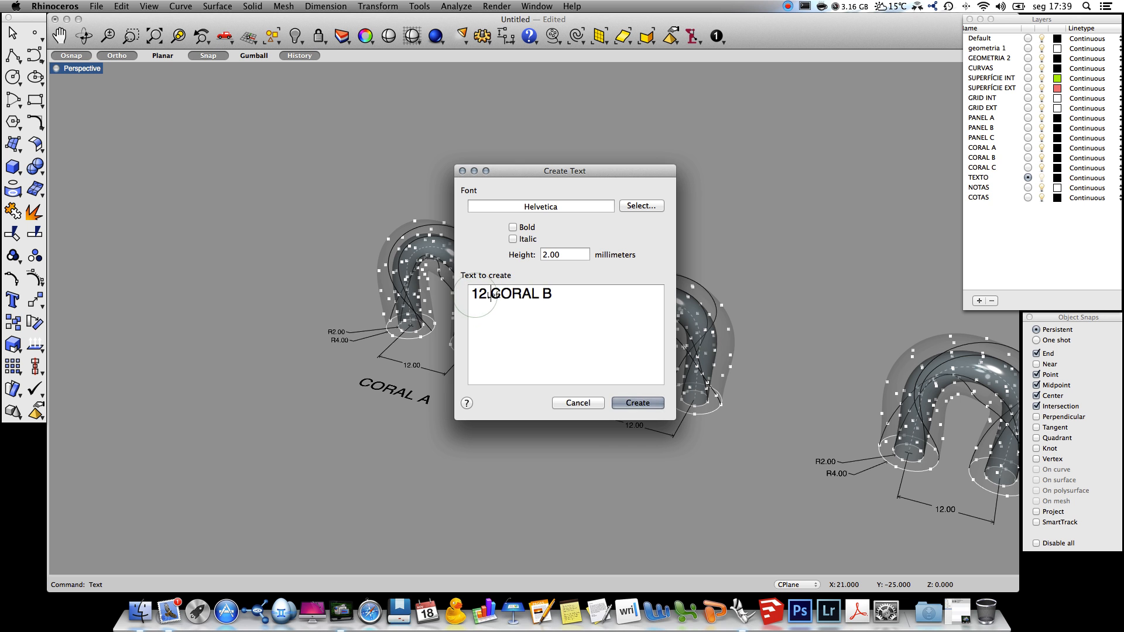
click(641, 403)
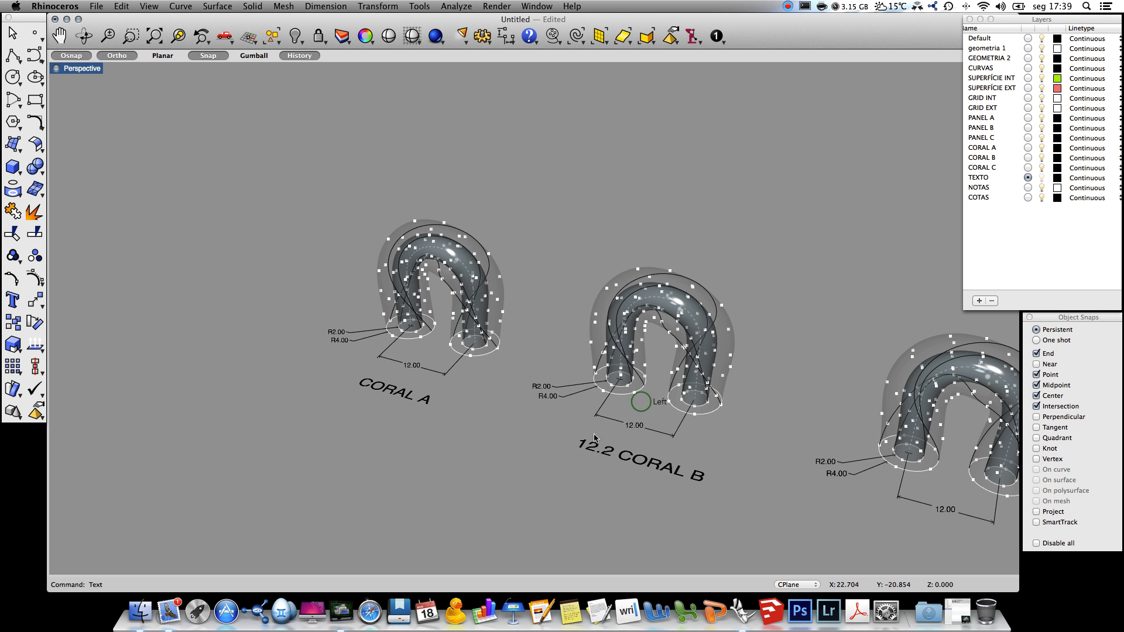
drag(615, 454, 494, 448)
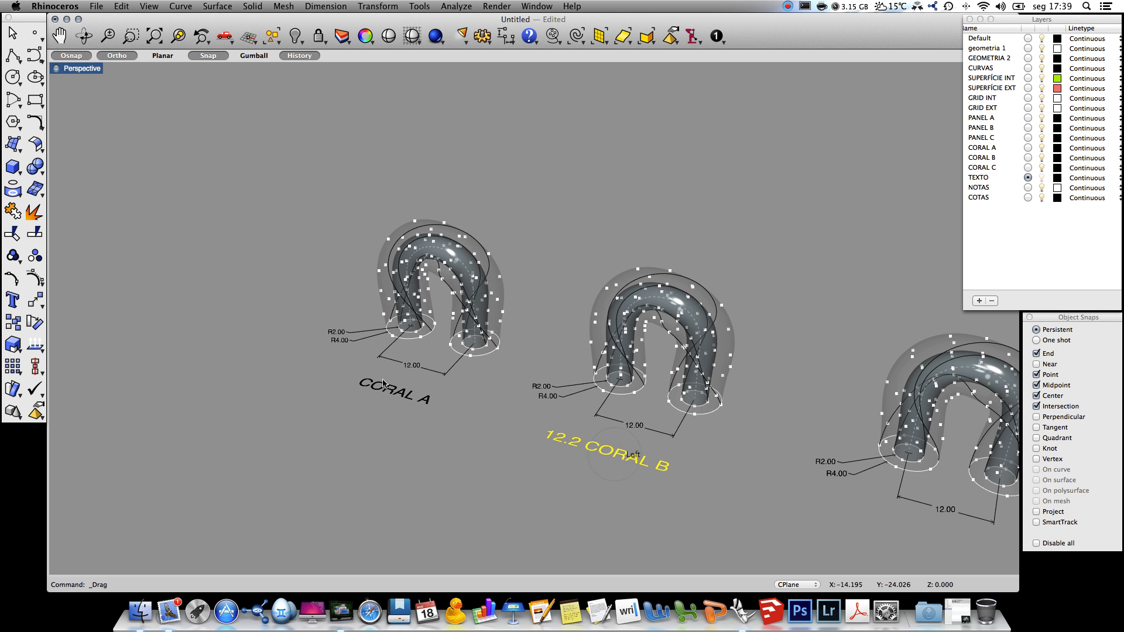
Change the original model's label to read "12.1 CORAL A" in its object properties.
click(392, 390)
click(369, 38)
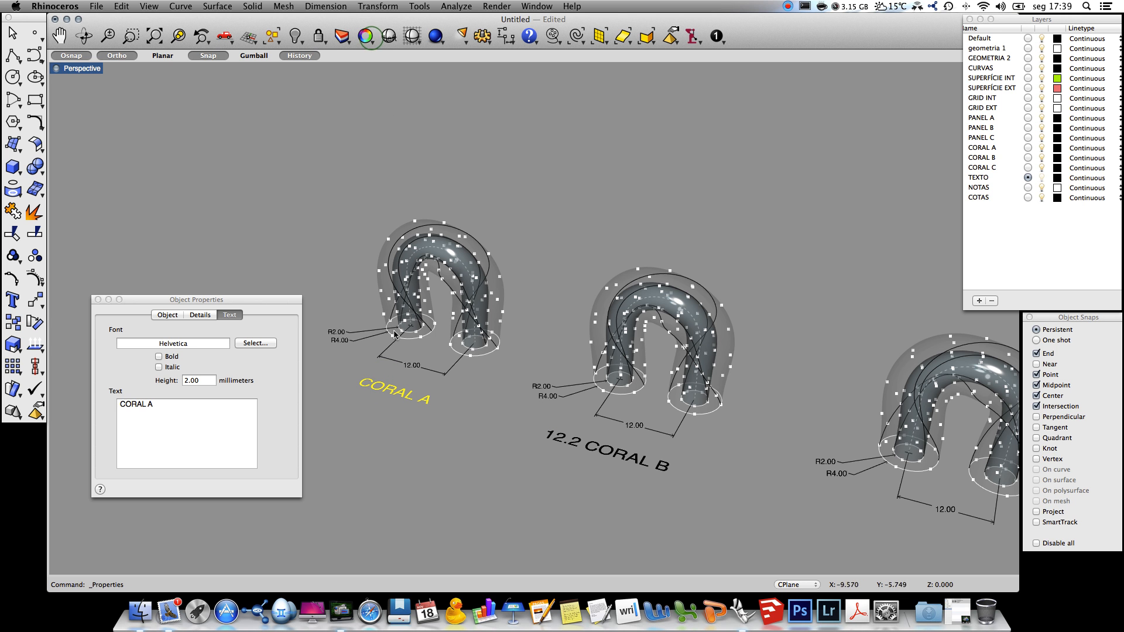
click(121, 404)
text(12.1)
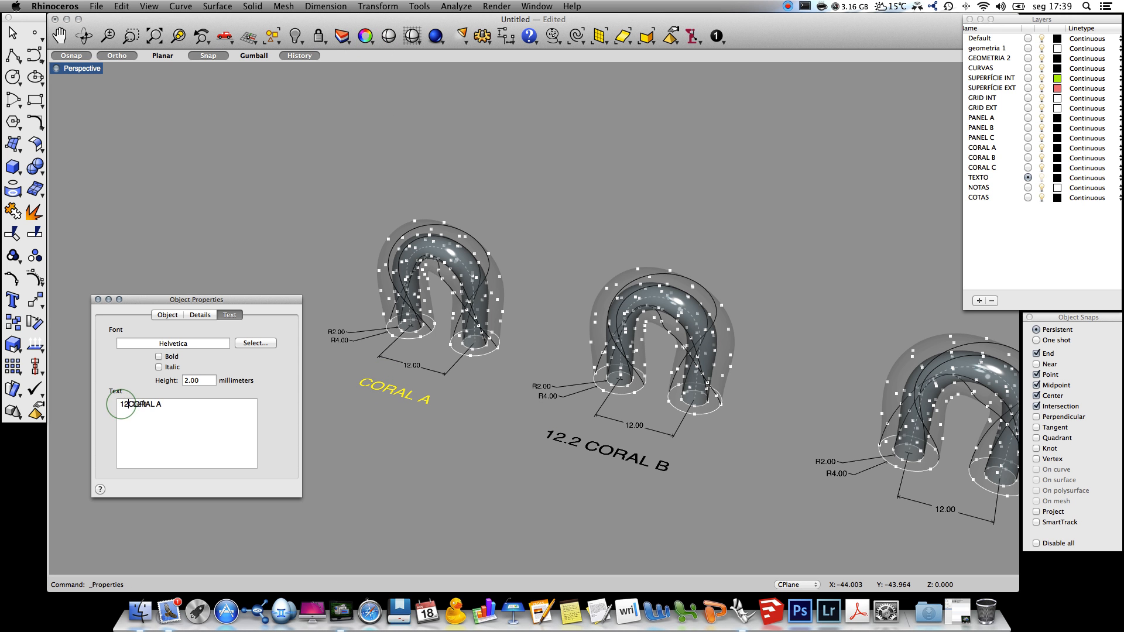
click(358, 464)
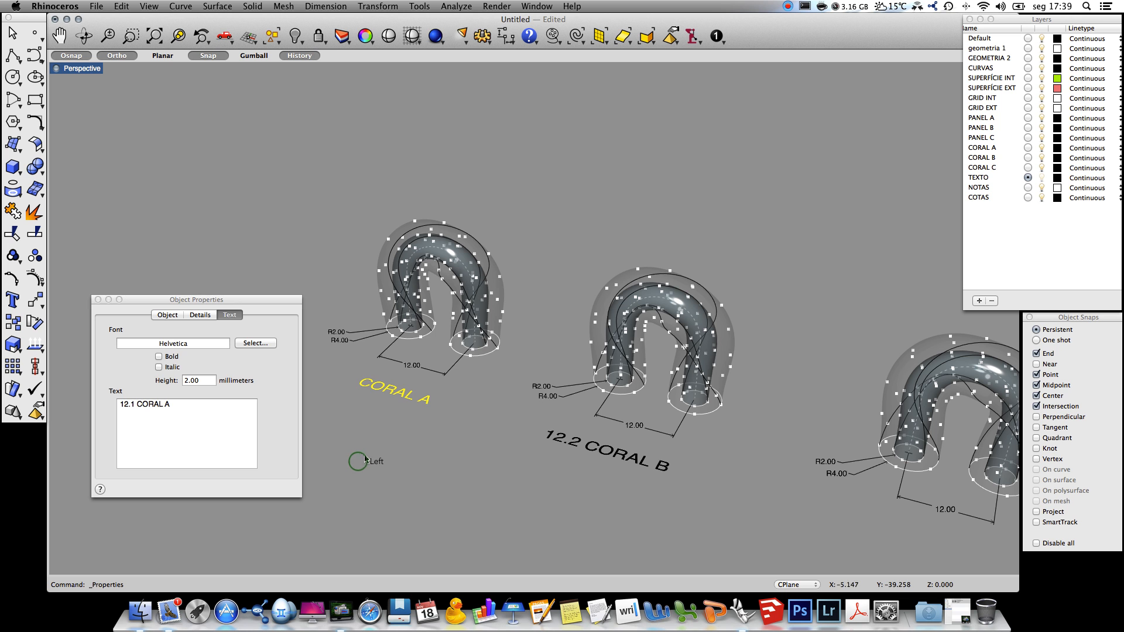
Shift the "12.1 CORAL A" label slightly along negative X under its tube model and close the object properties.
drag(401, 401, 367, 392)
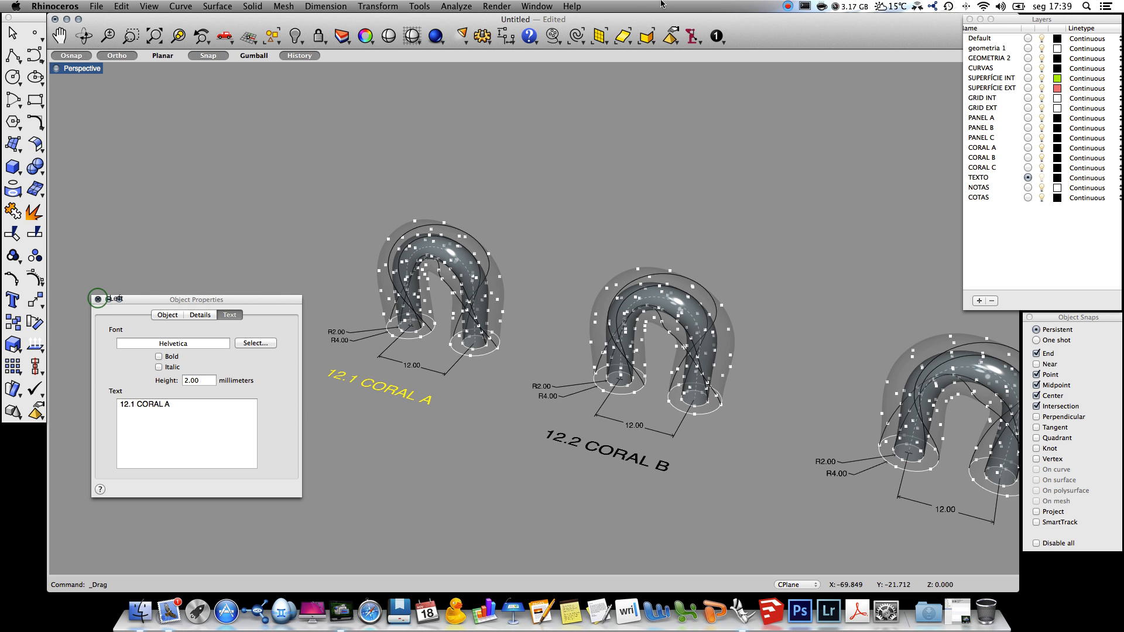
click(98, 299)
click(108, 371)
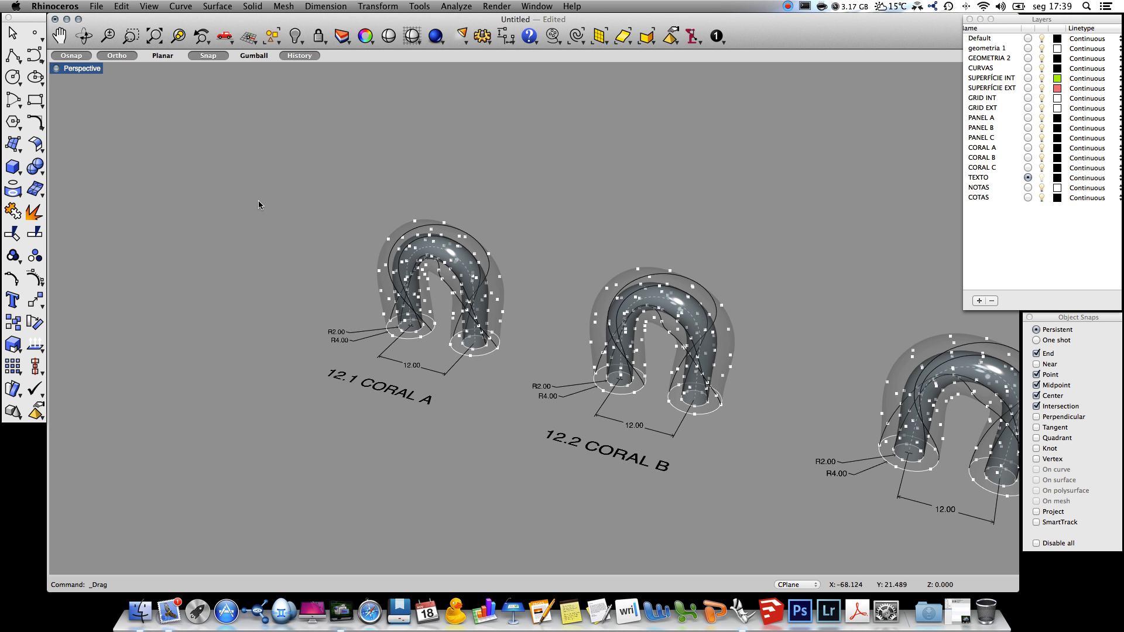
Create the text "12.3 CORAL C" in Helvetica, 2 mm high, in front of the third tube model.
text(Text)
key(Return)
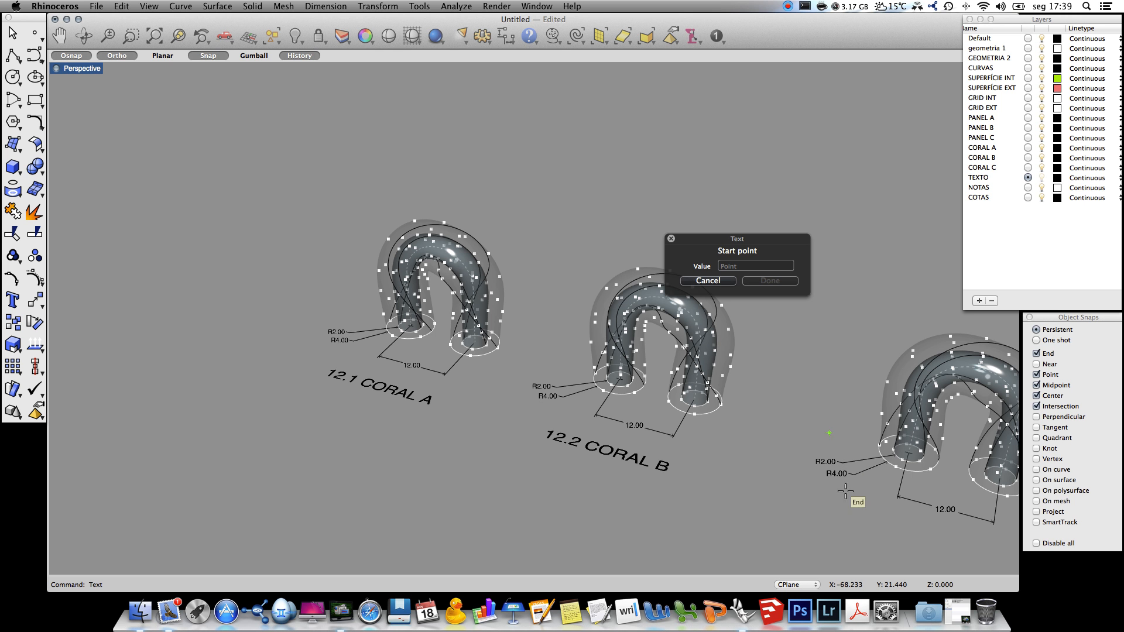
click(856, 530)
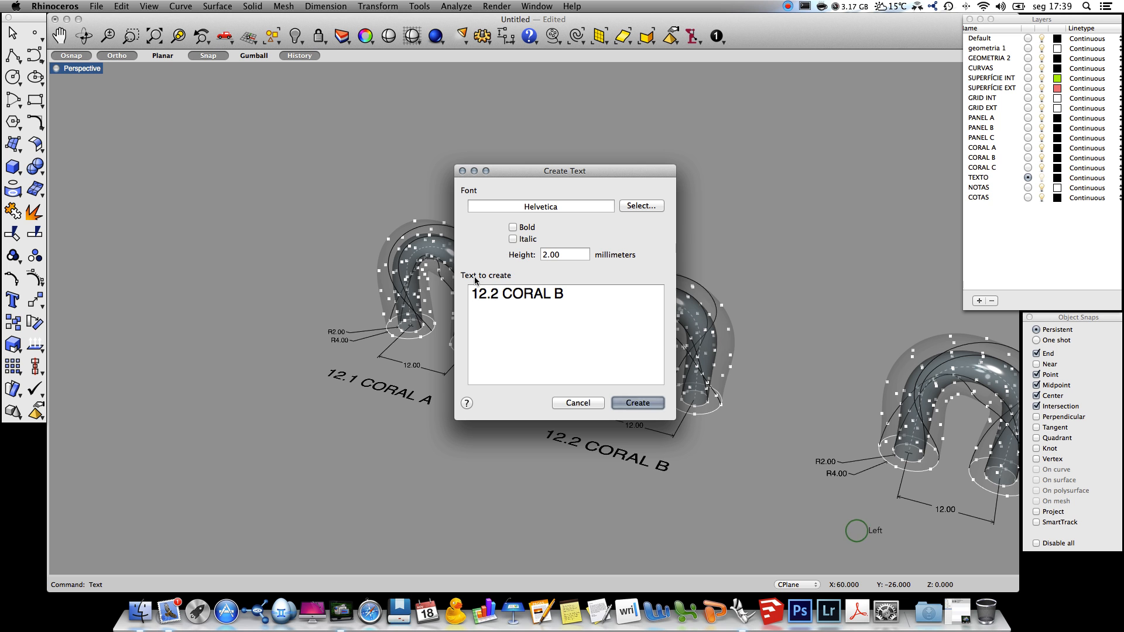
click(494, 292)
key(BackSpace)
text(3)
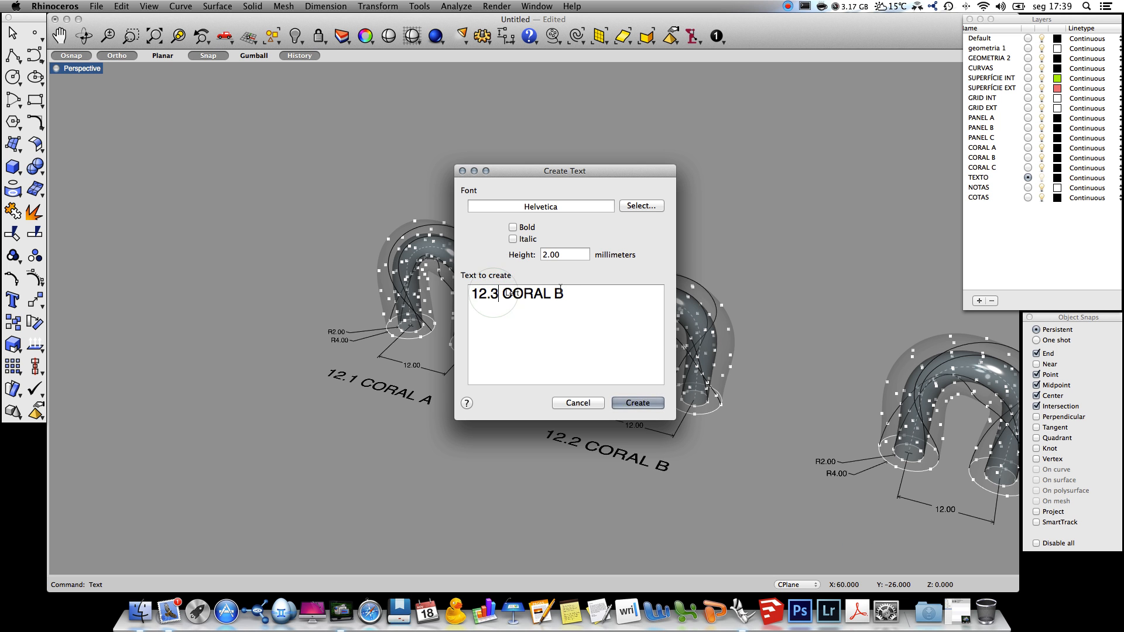
double_click(559, 293)
text(C)
click(648, 402)
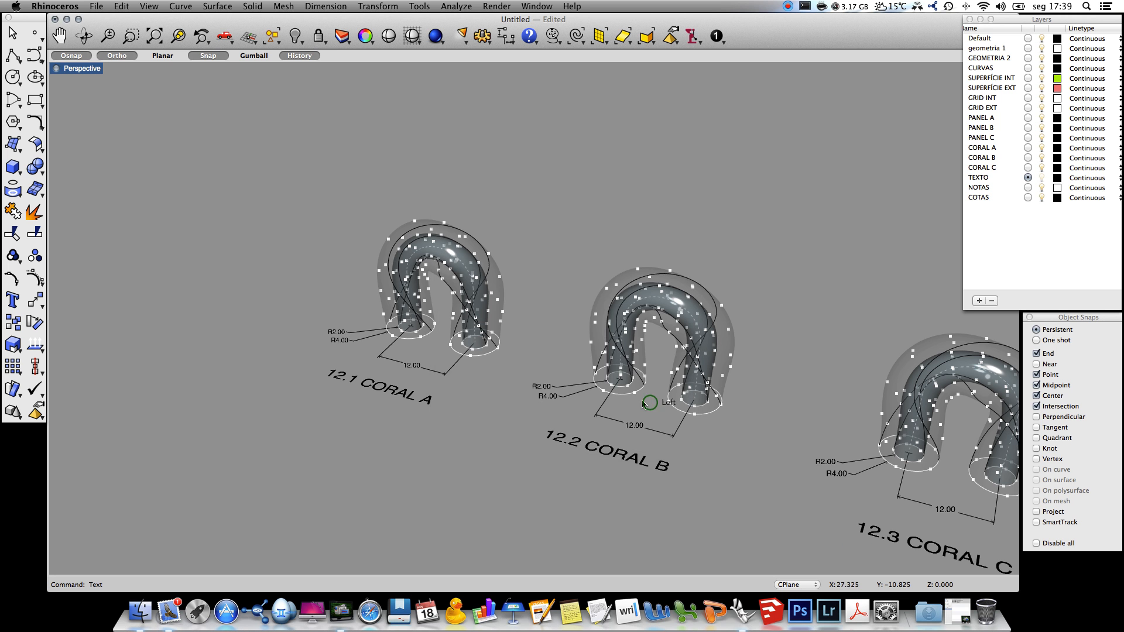
On the PANEL A layer, draw a 5 by 5 mm rectangle on the ground in front of the 12.1 CORAL A label.
shift+right_drag(761, 275, 678, 225)
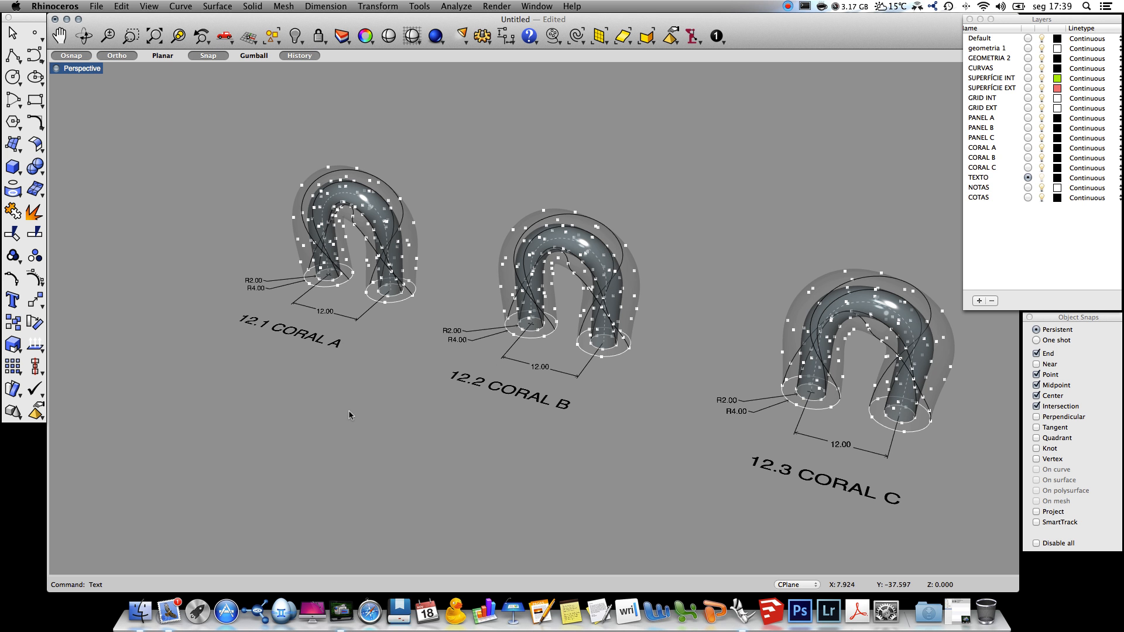
ctrl+right_drag(183, 459, 181, 451)
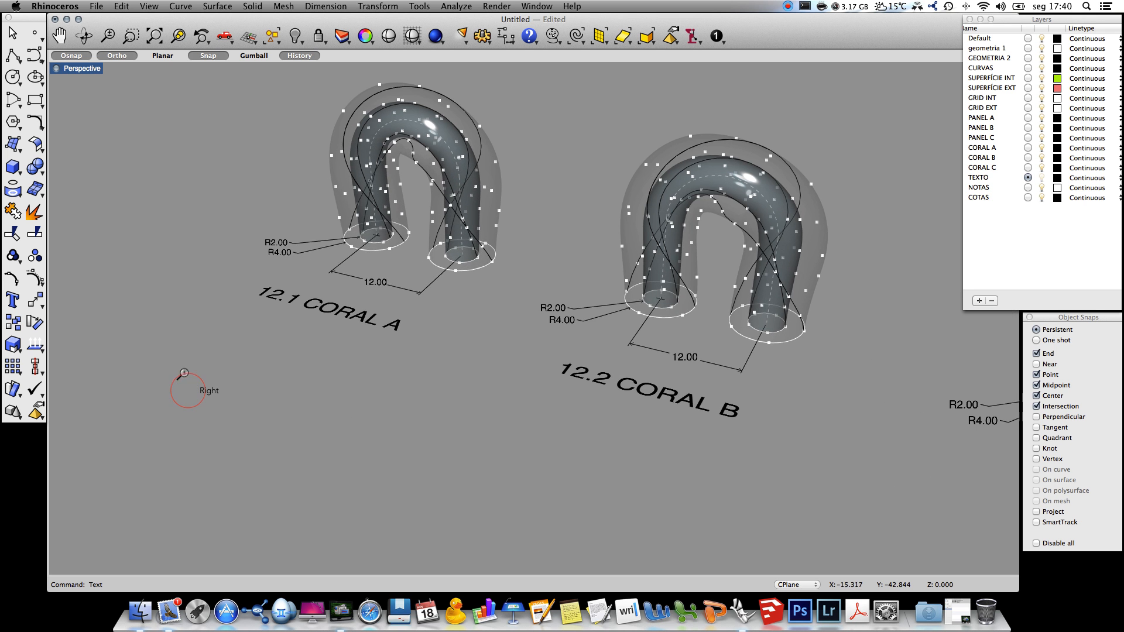
right_drag(367, 370, 390, 395)
click(32, 101)
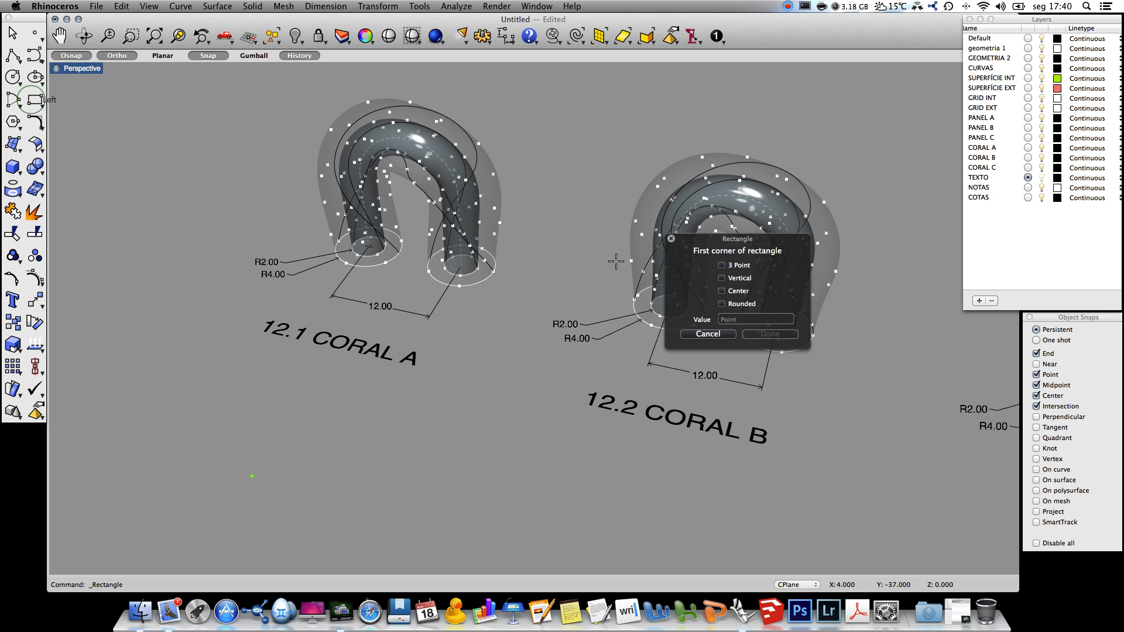
click(1029, 119)
click(240, 438)
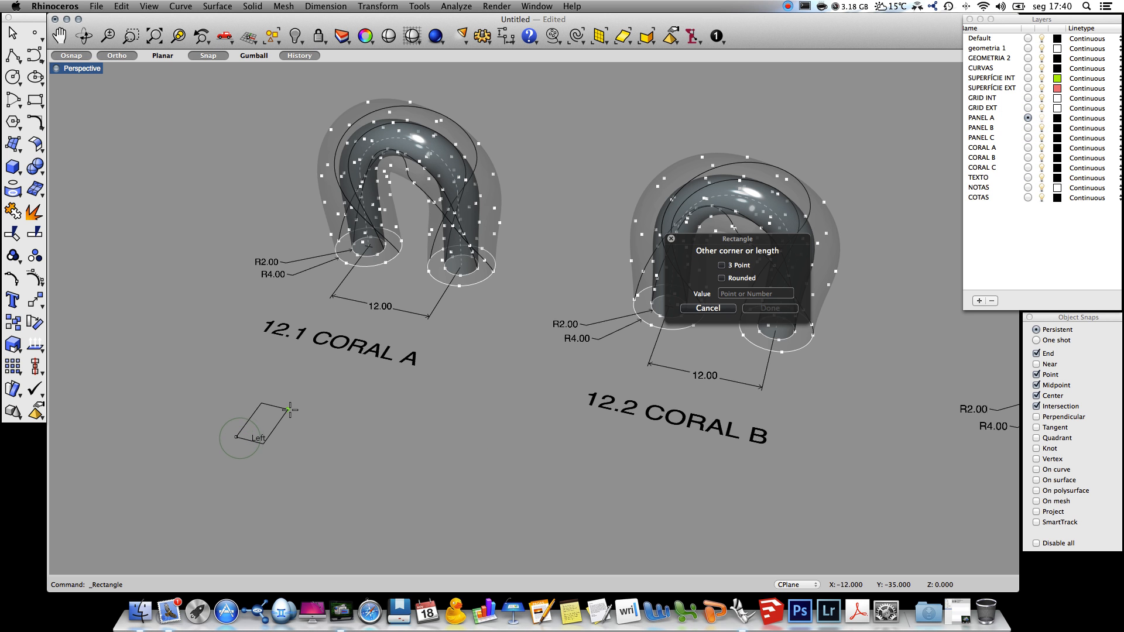
text(@5,5)
key(Return)
ctrl+right_drag(203, 451, 204, 437)
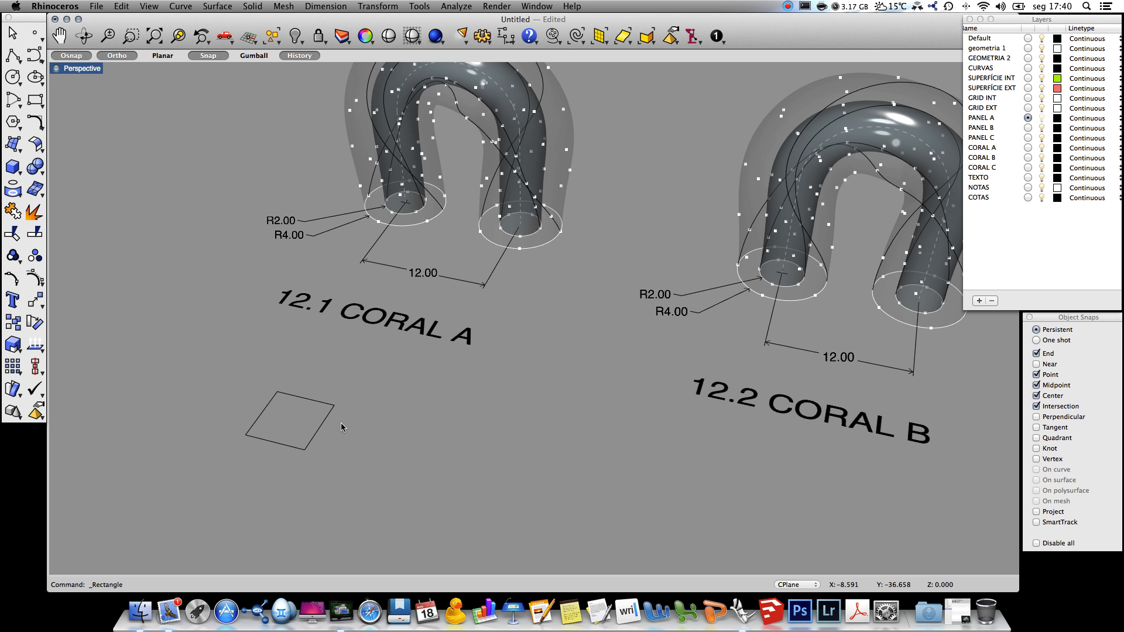
Draw a line vertical to the CPlane, 2.5 mm high, upward from the rectangle's centre.
click(179, 7)
mouse_move(252, 51)
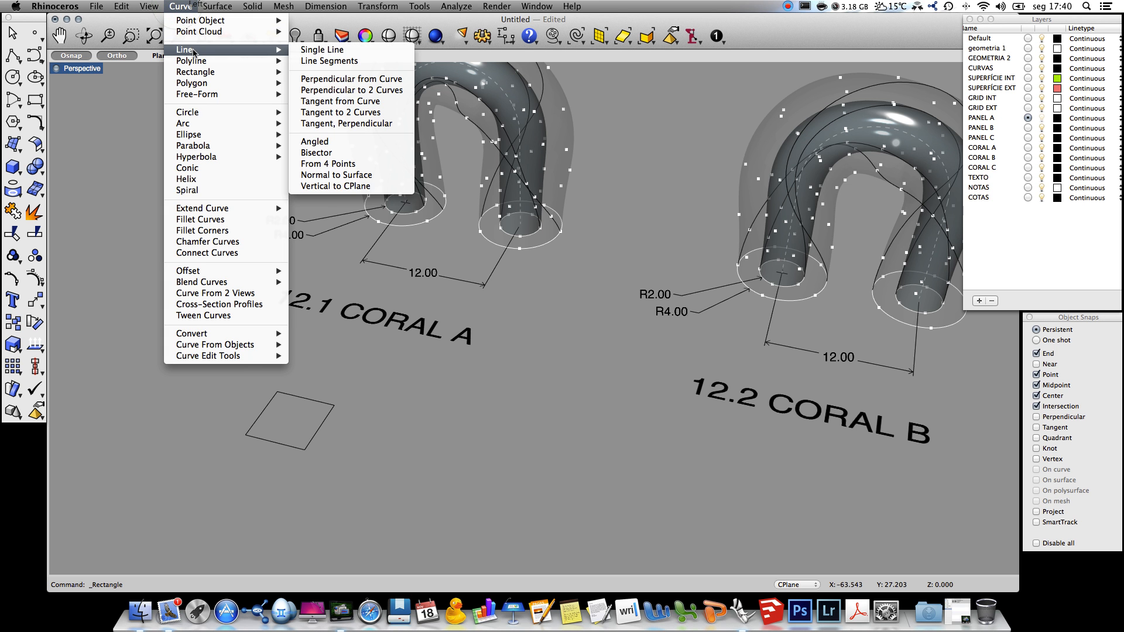
click(352, 186)
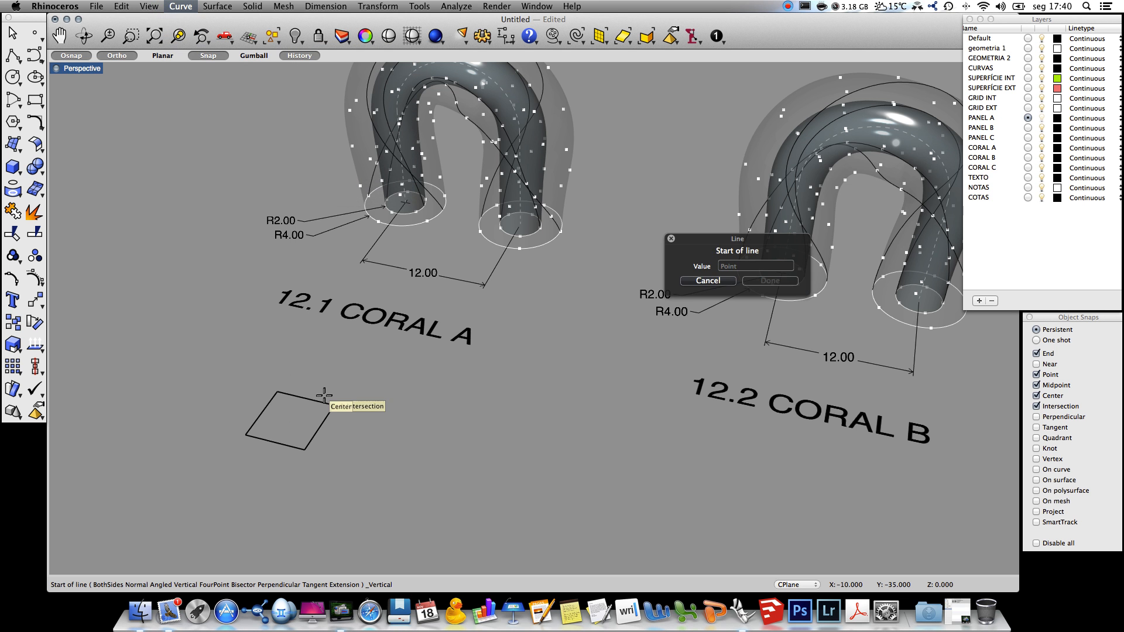
click(324, 396)
text(2.)
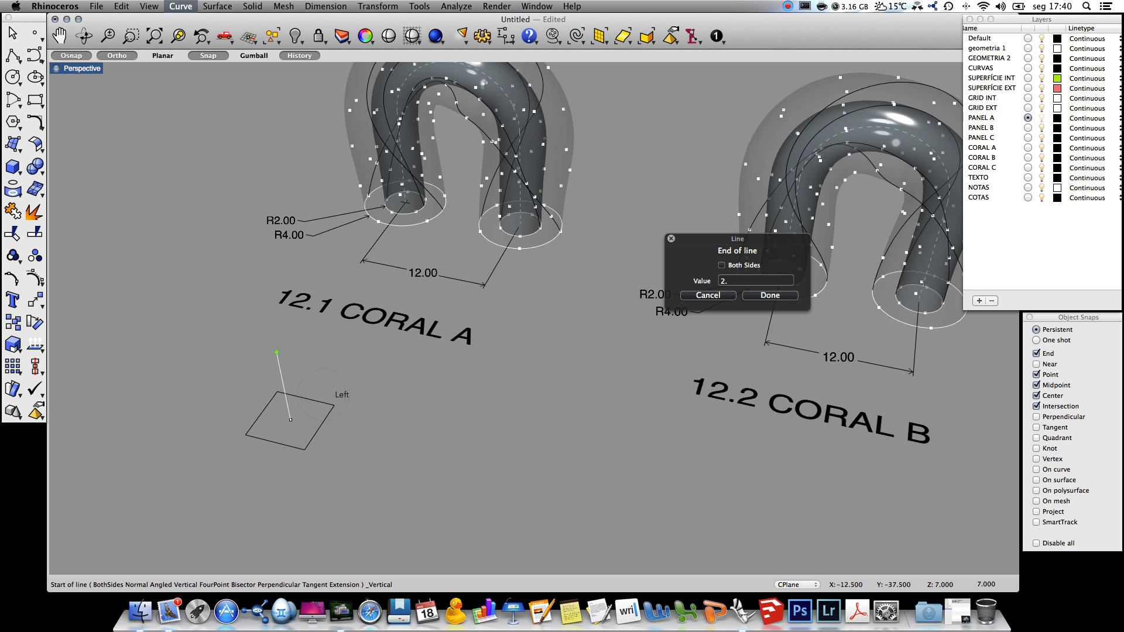
click(244, 332)
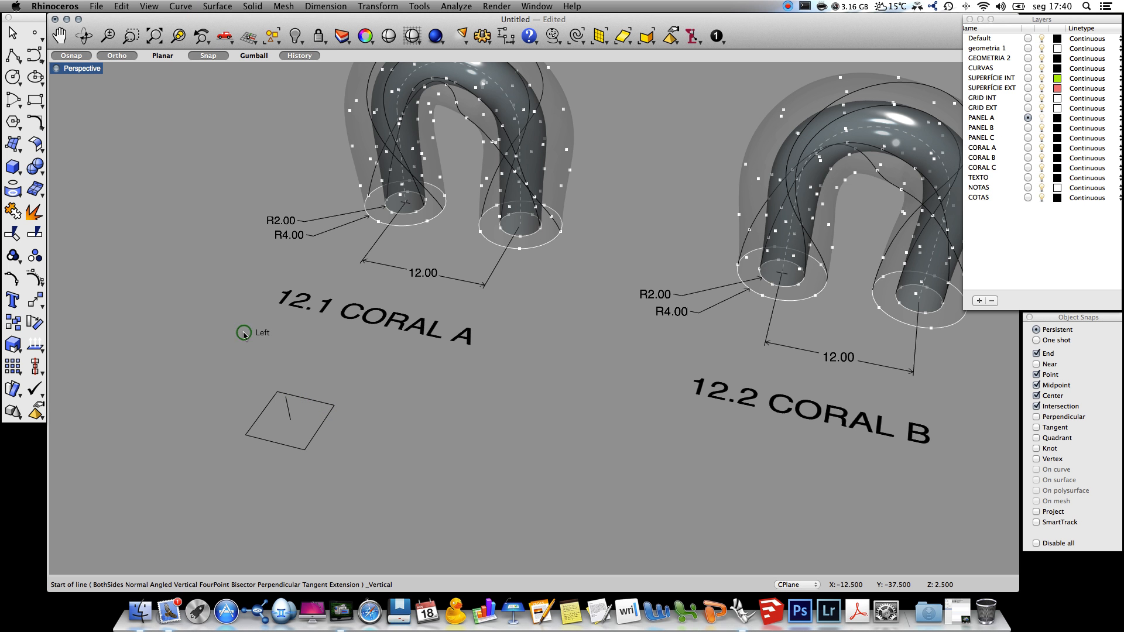
ctrl+right_drag(331, 454, 314, 427)
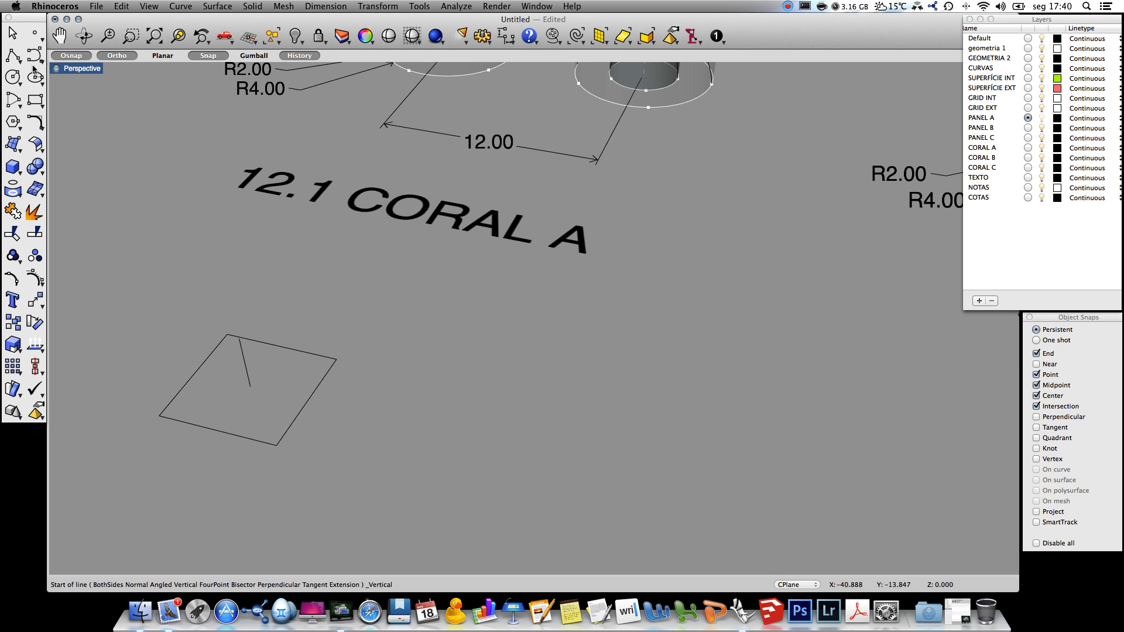
text(ext)
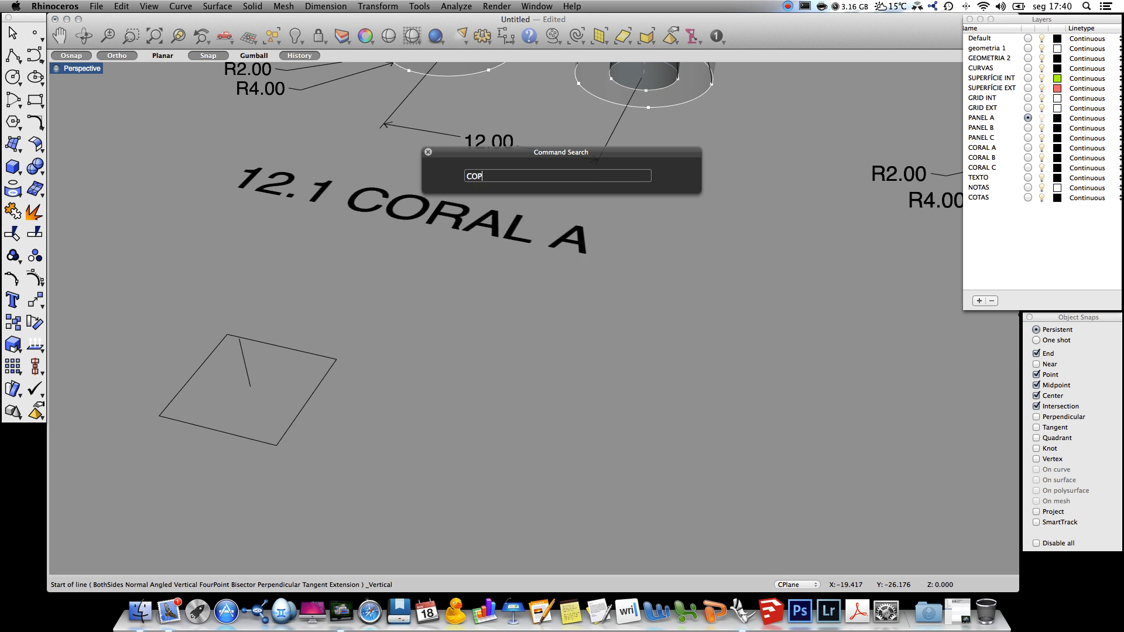
key(Escape)
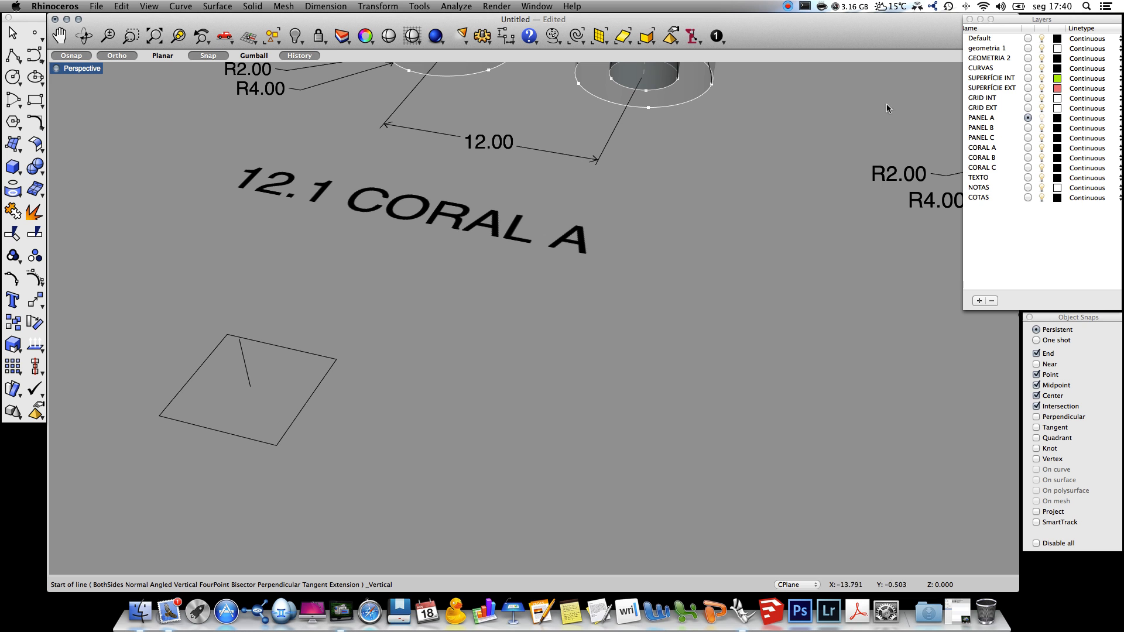
On the NOTAS layer, place an annotation dot "ST" at the midpoint of the rectangle's positive-X side.
click(1029, 188)
click(336, 9)
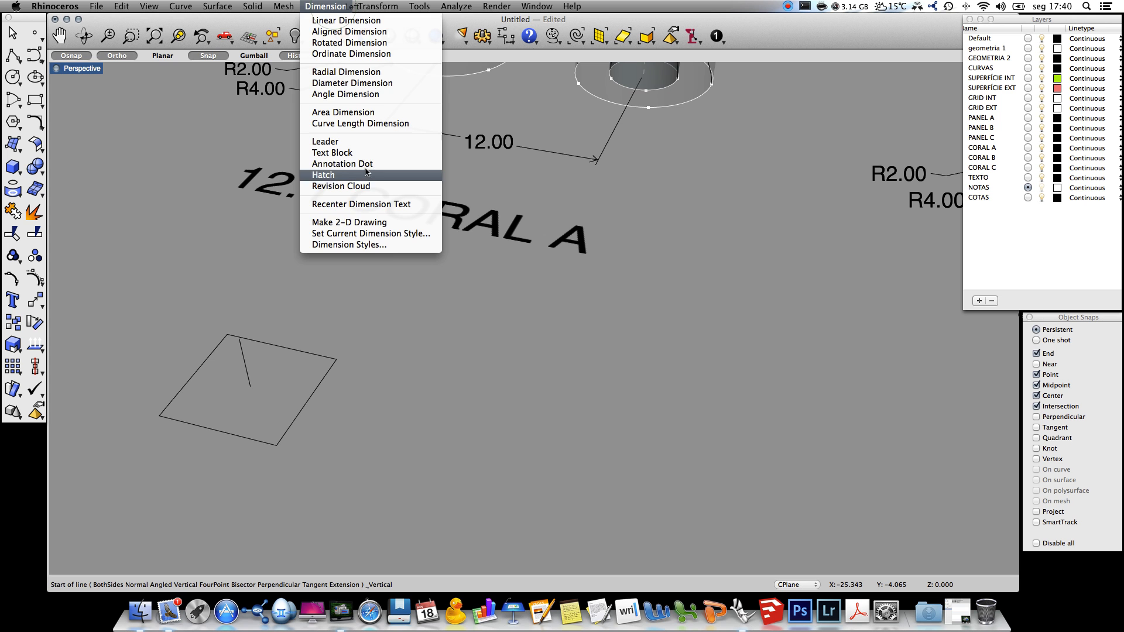
click(345, 165)
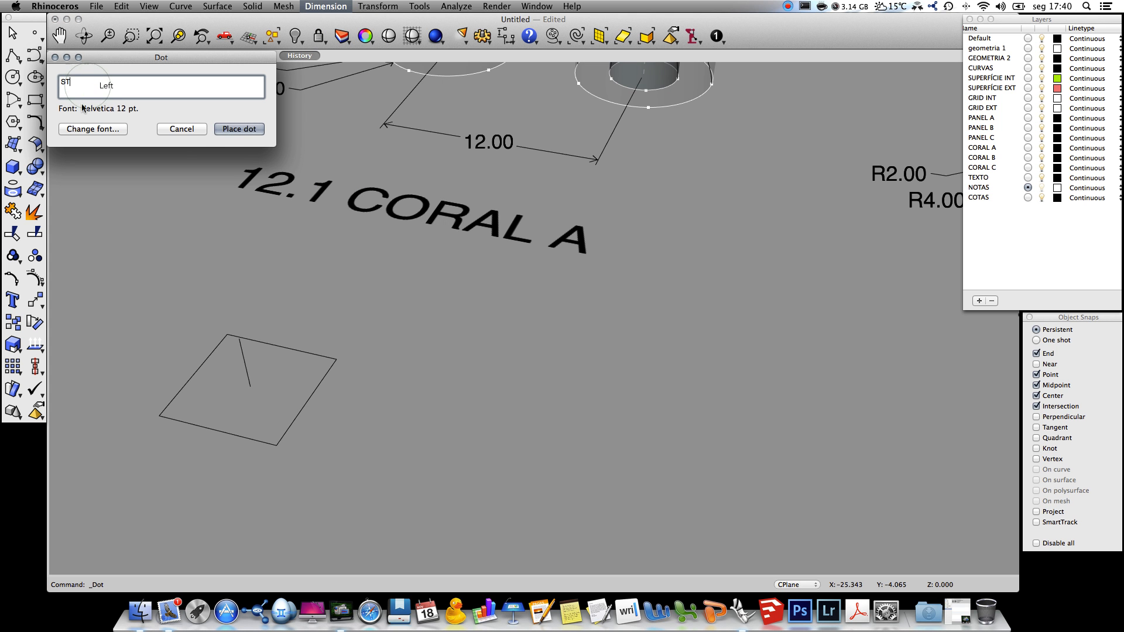
click(239, 129)
click(306, 403)
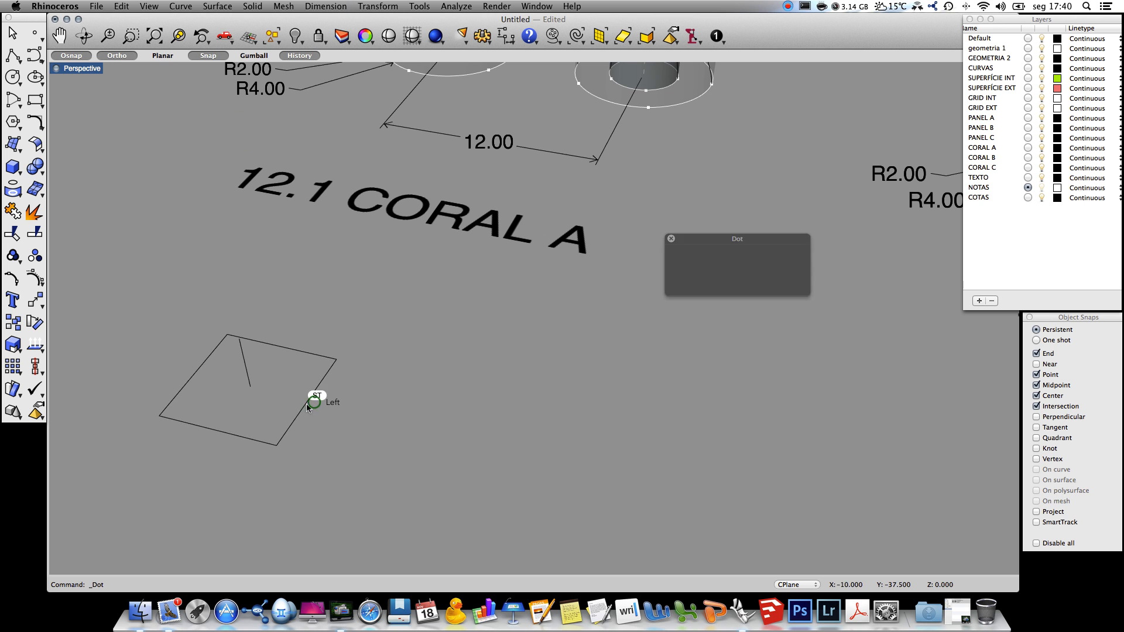
Place an annotation dot "END" on the vertical line's upper end and another, "DIR", on its lower end.
key(Return)
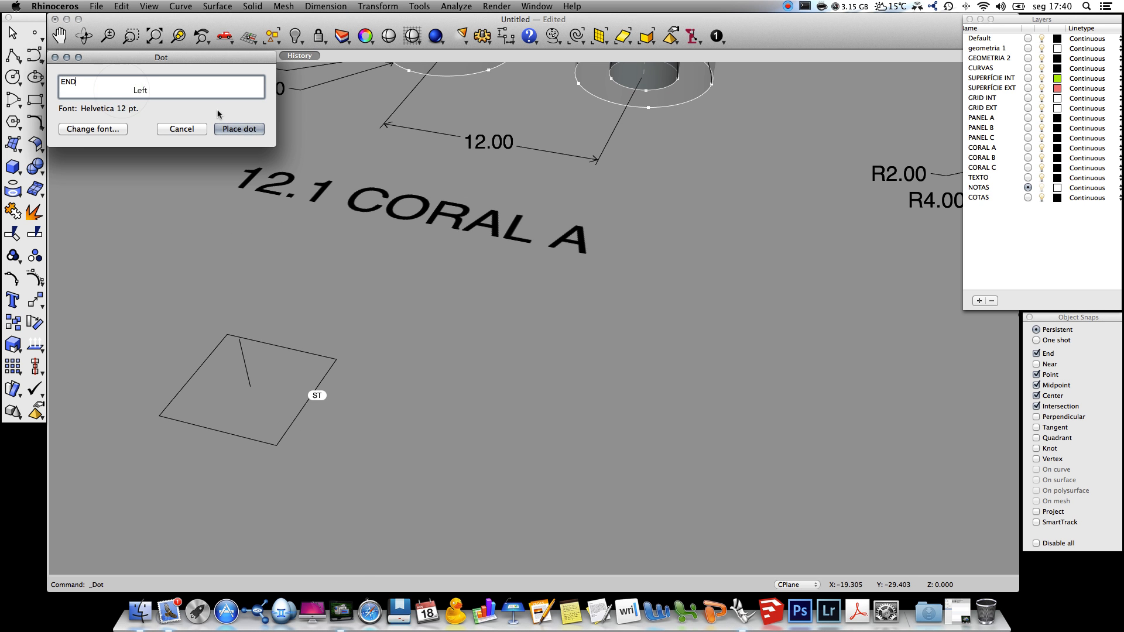
click(255, 130)
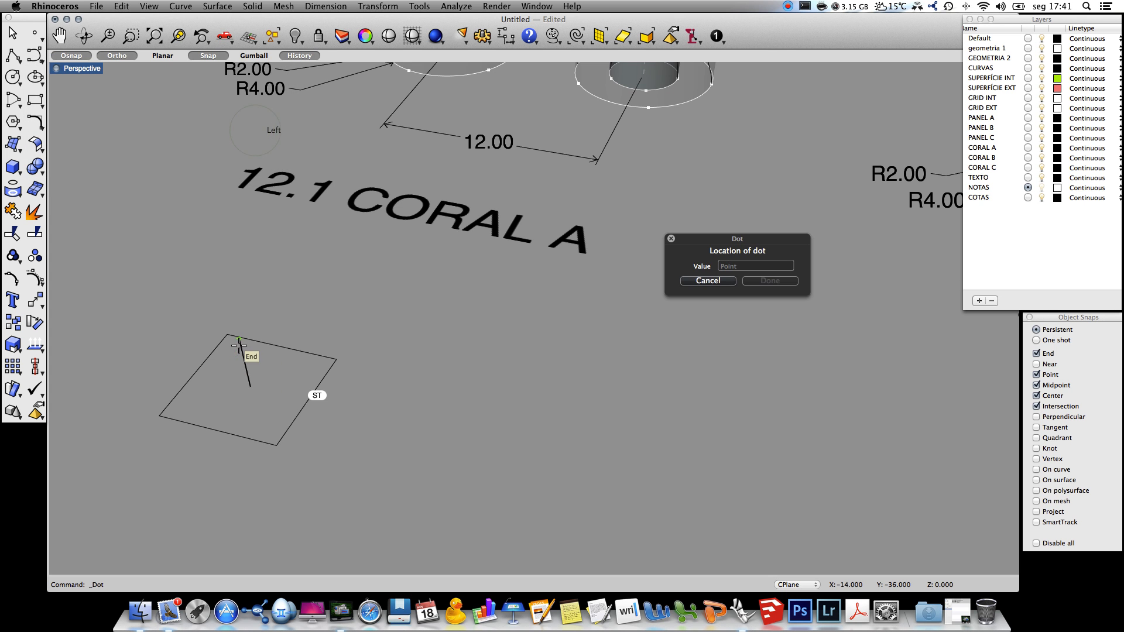
click(238, 344)
key(Return)
click(104, 83)
text(ST)
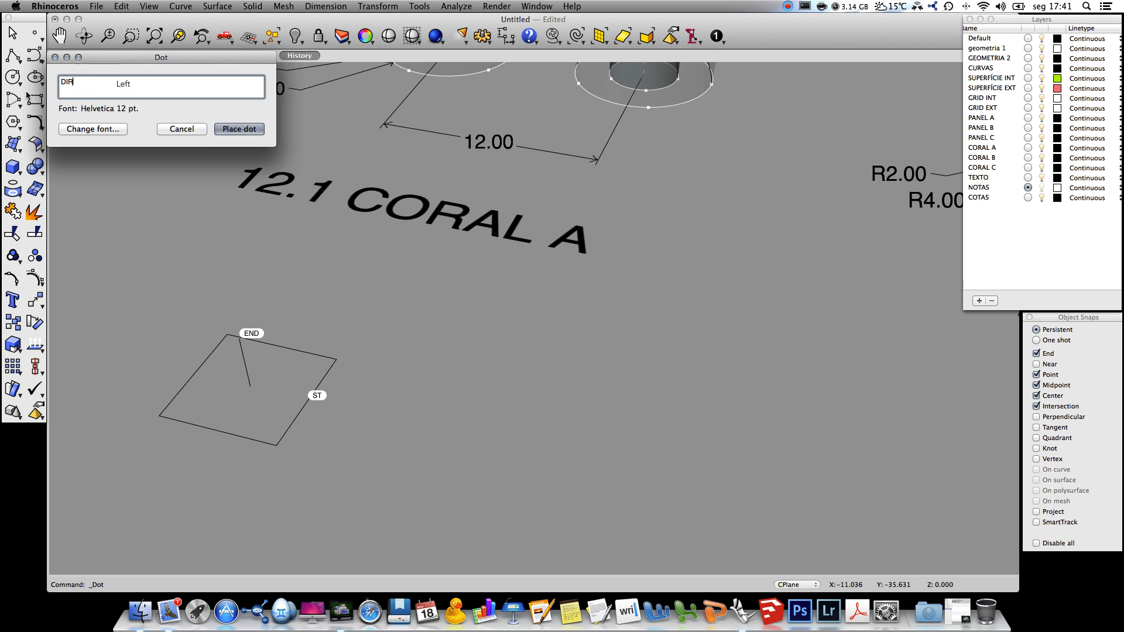
click(239, 129)
click(256, 389)
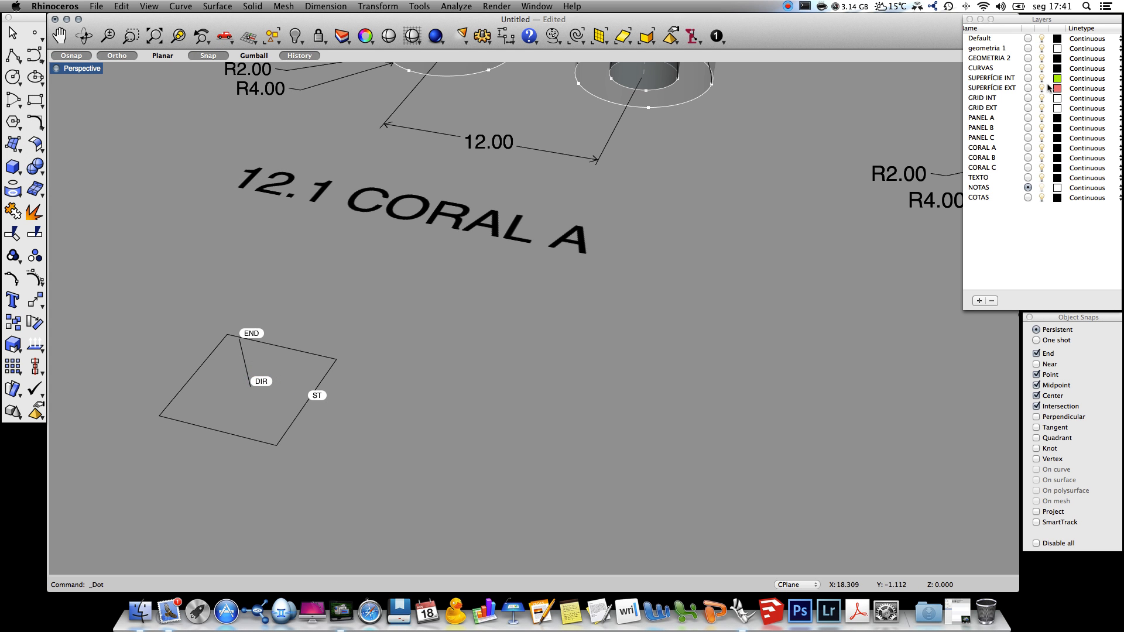
On the PANEL A layer, draw a start-end-direction arc from the ST point to the END point, using the DIR point for direction.
click(1028, 119)
click(180, 7)
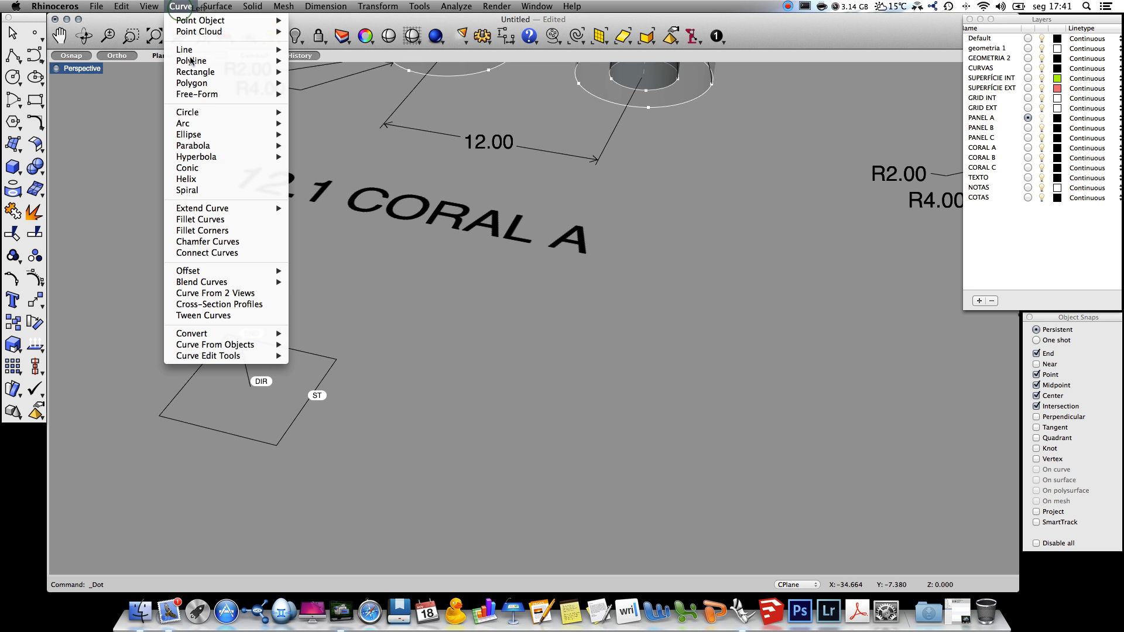
mouse_move(214, 130)
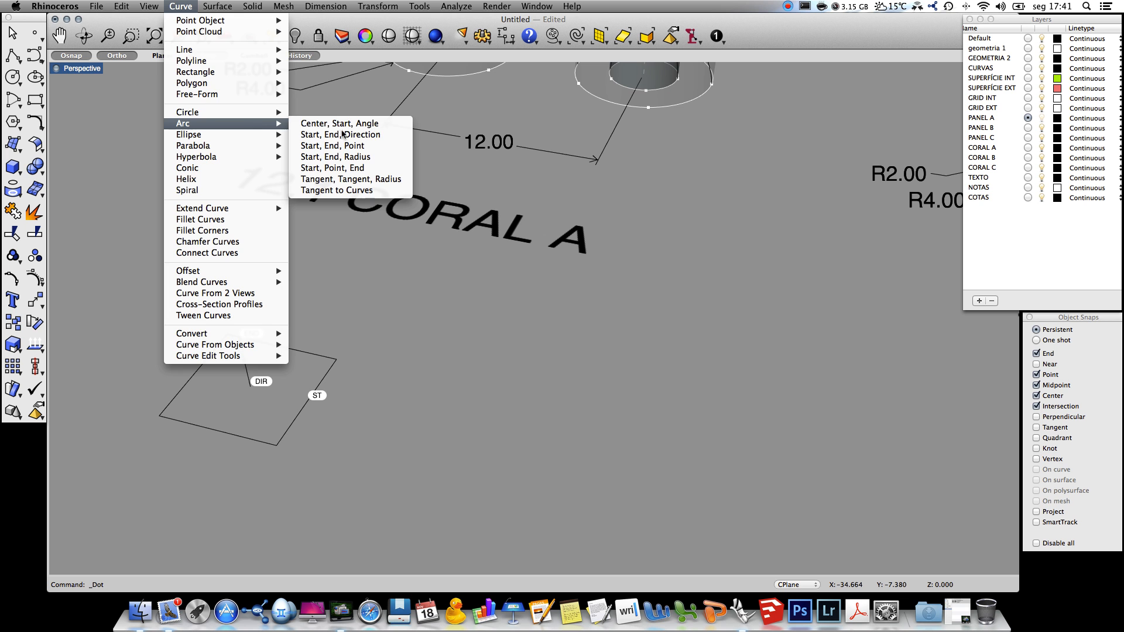
click(379, 136)
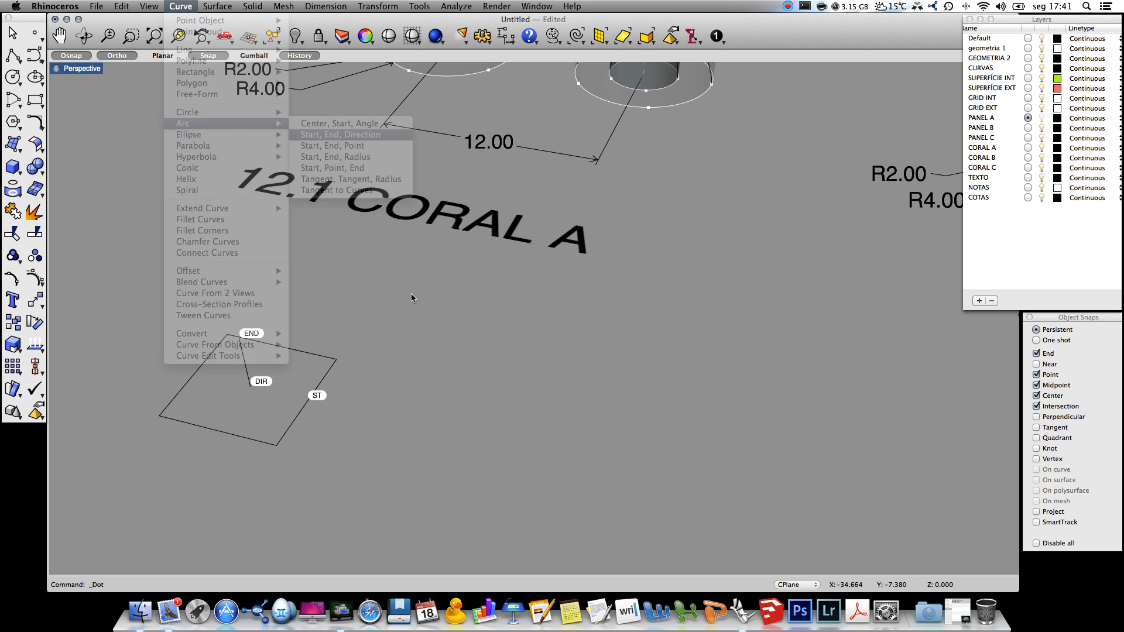
click(307, 408)
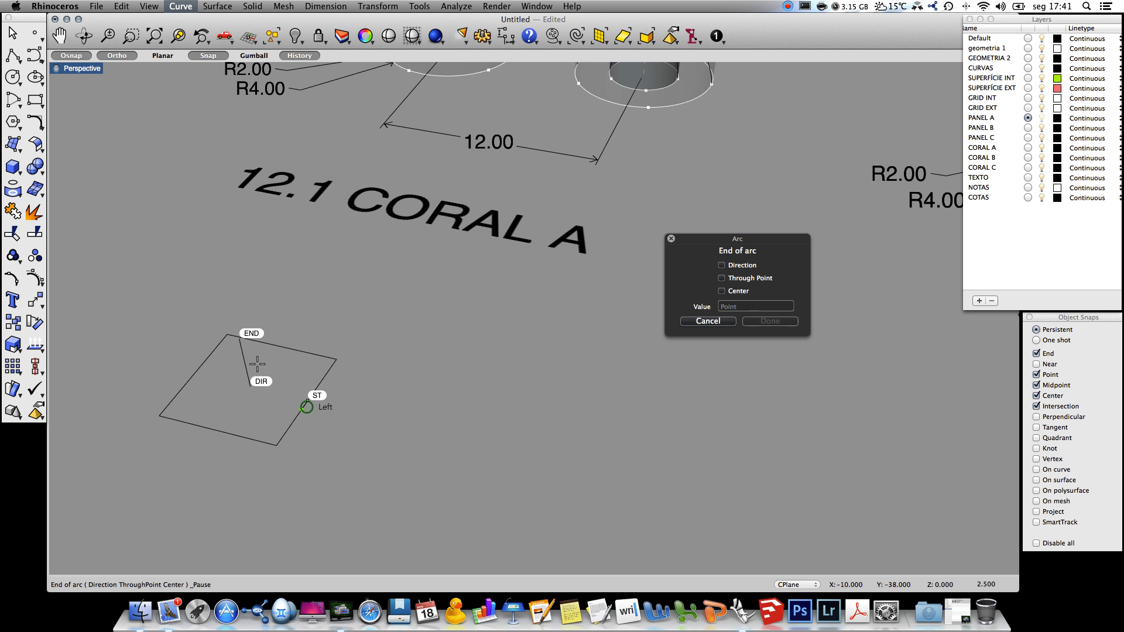
click(239, 338)
click(244, 389)
Draw a circle centred on the DIR point with its radius reaching the ST point on the rectangle's side.
right_drag(230, 389, 250, 379)
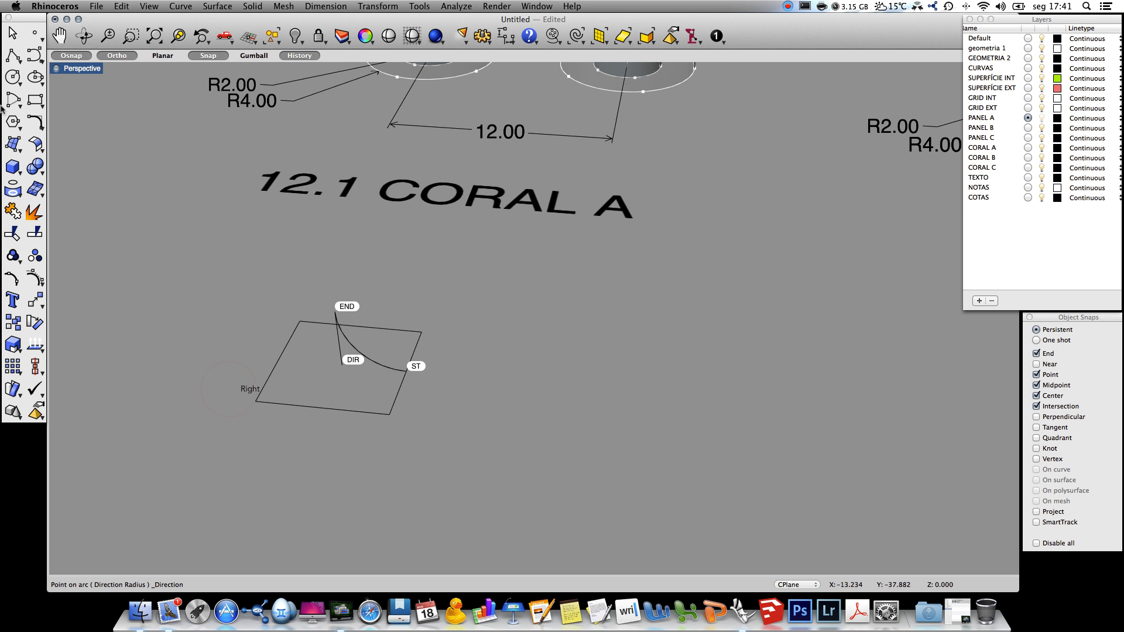
click(13, 77)
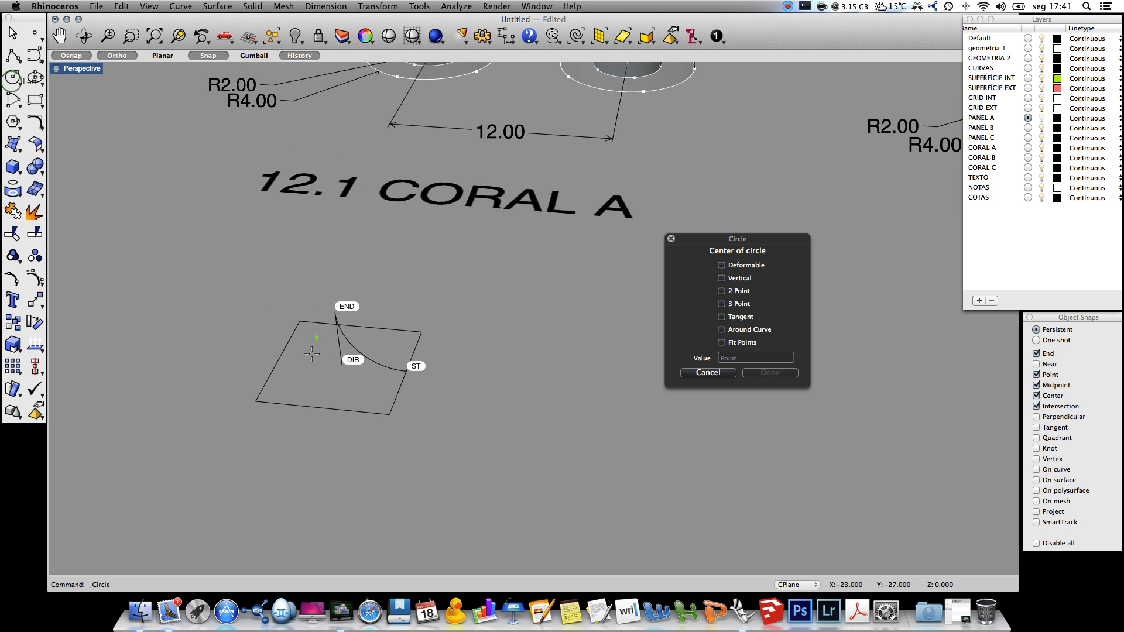
click(341, 364)
click(407, 375)
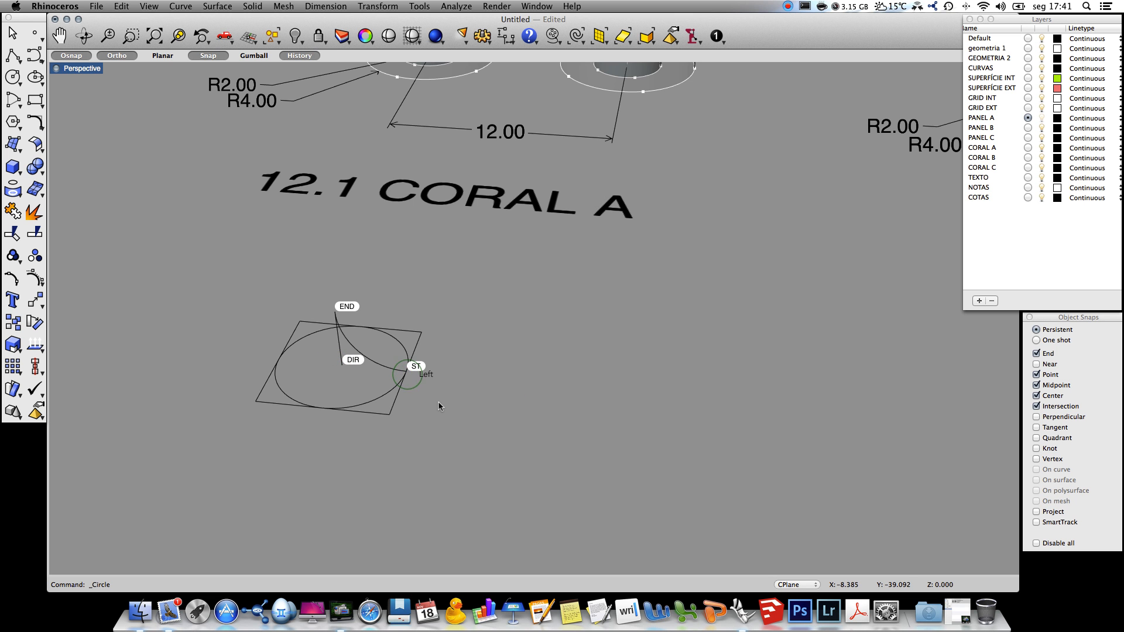
Create a RailRevolve surface from the arc profile along the circle rail, using the vertical line from base to top as axis.
text(Ral)
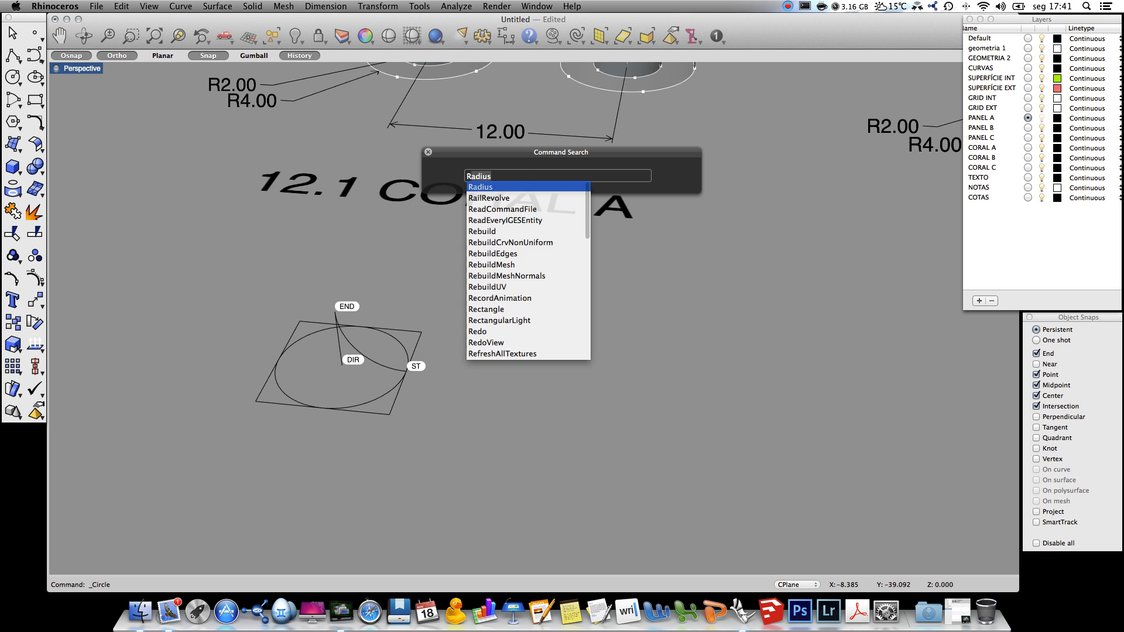
key(Return)
click(377, 367)
click(405, 348)
click(336, 365)
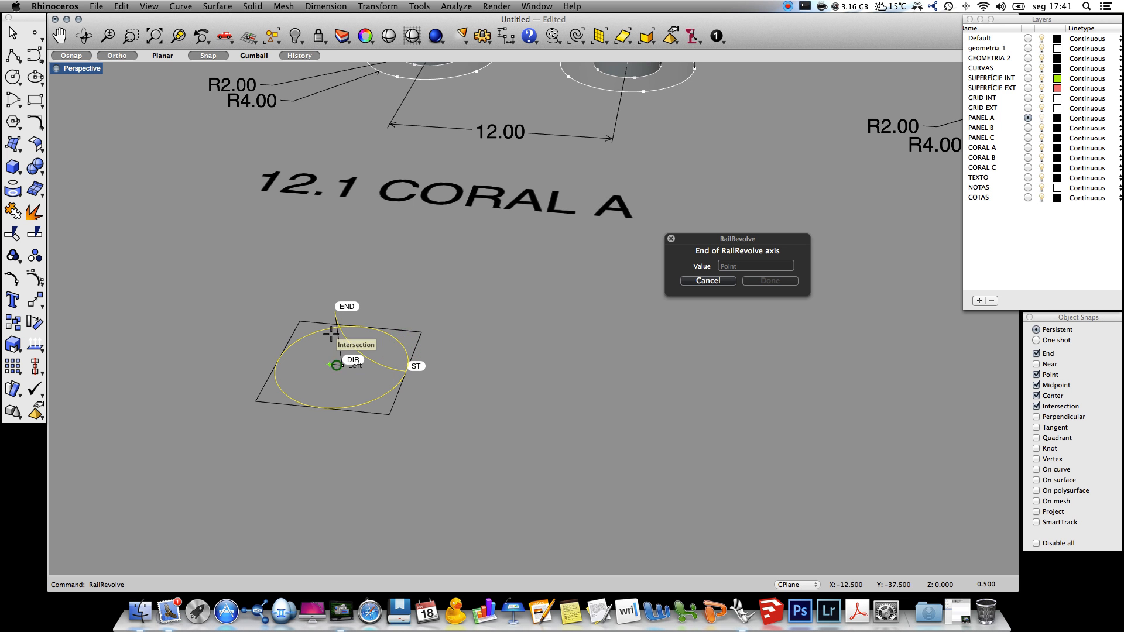
click(335, 316)
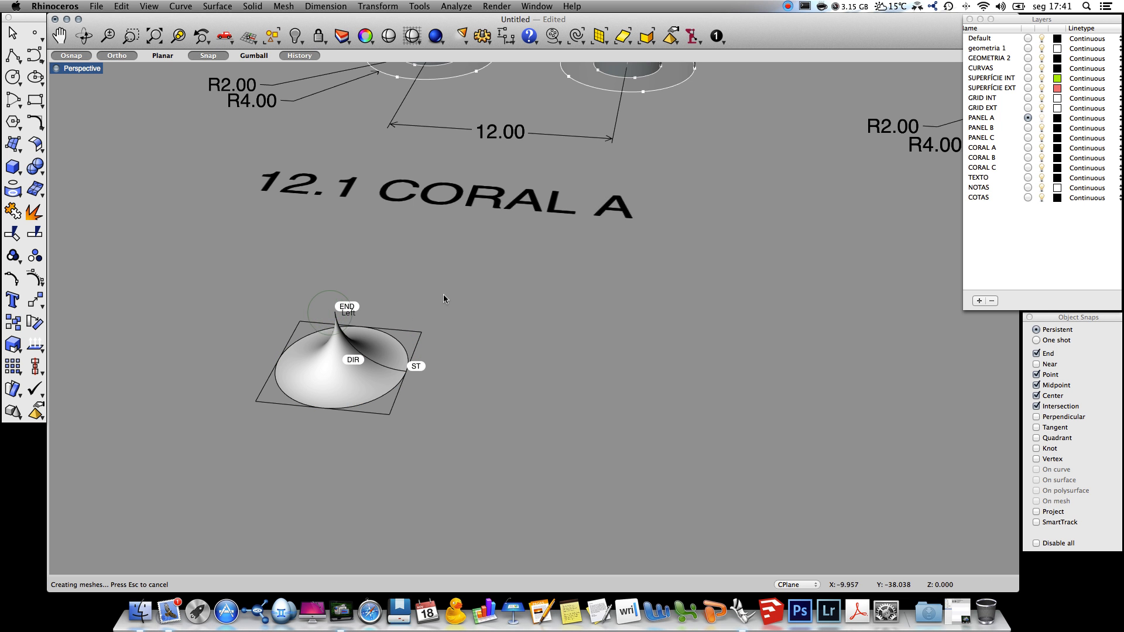
Apply the LARANJA material from the personal Toucan materials library to the revolved cone surface.
click(491, 7)
click(515, 205)
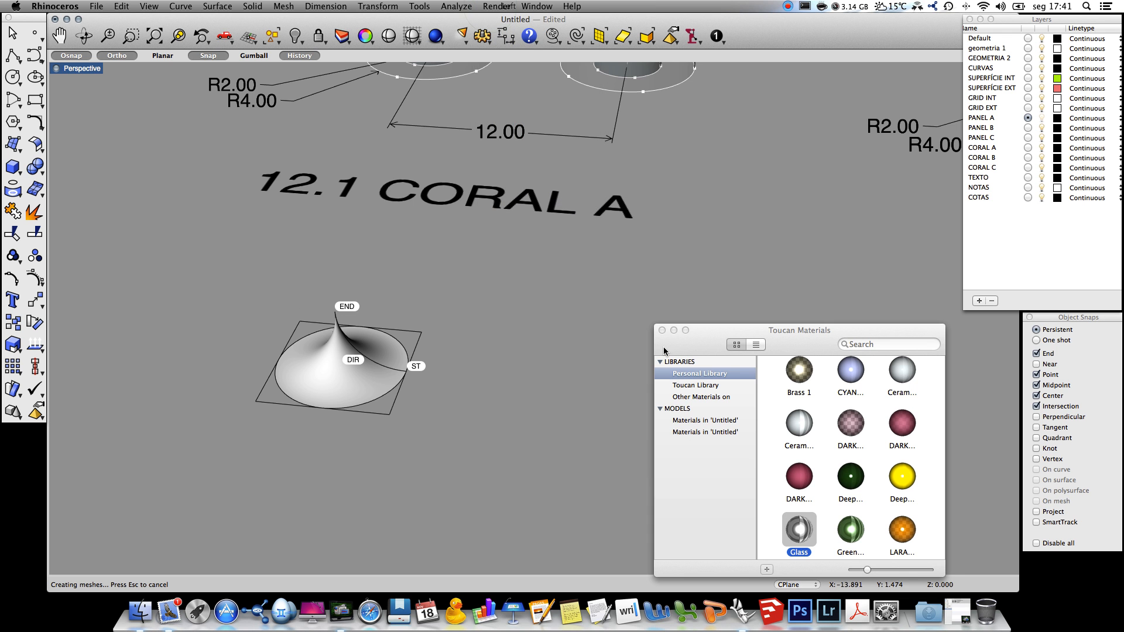
scroll(852, 468, down, 4)
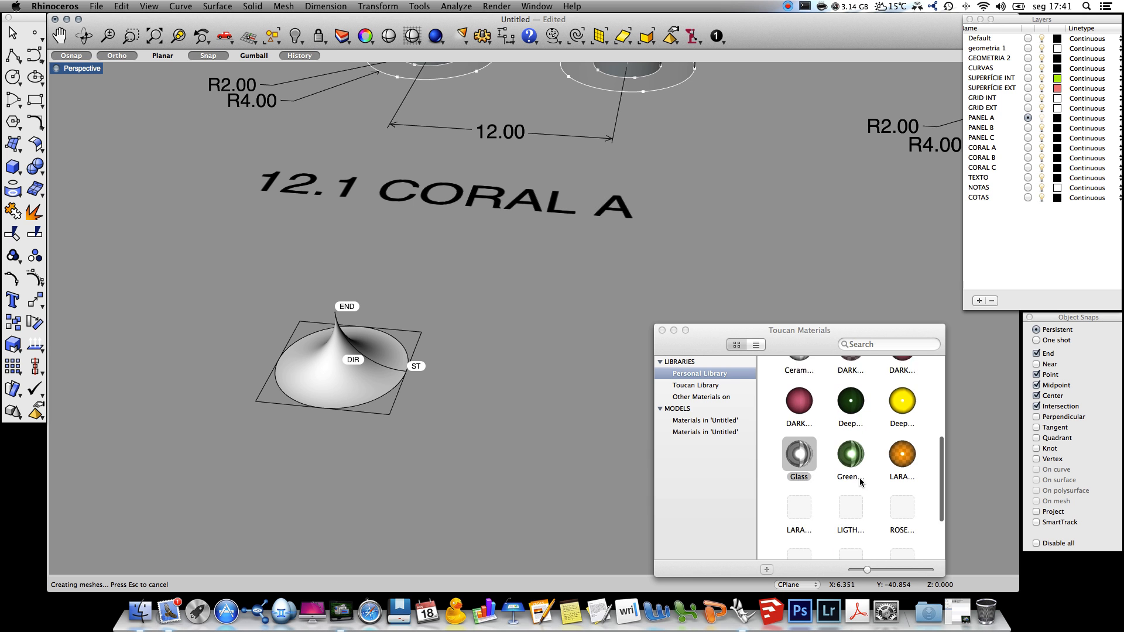
drag(805, 490, 305, 379)
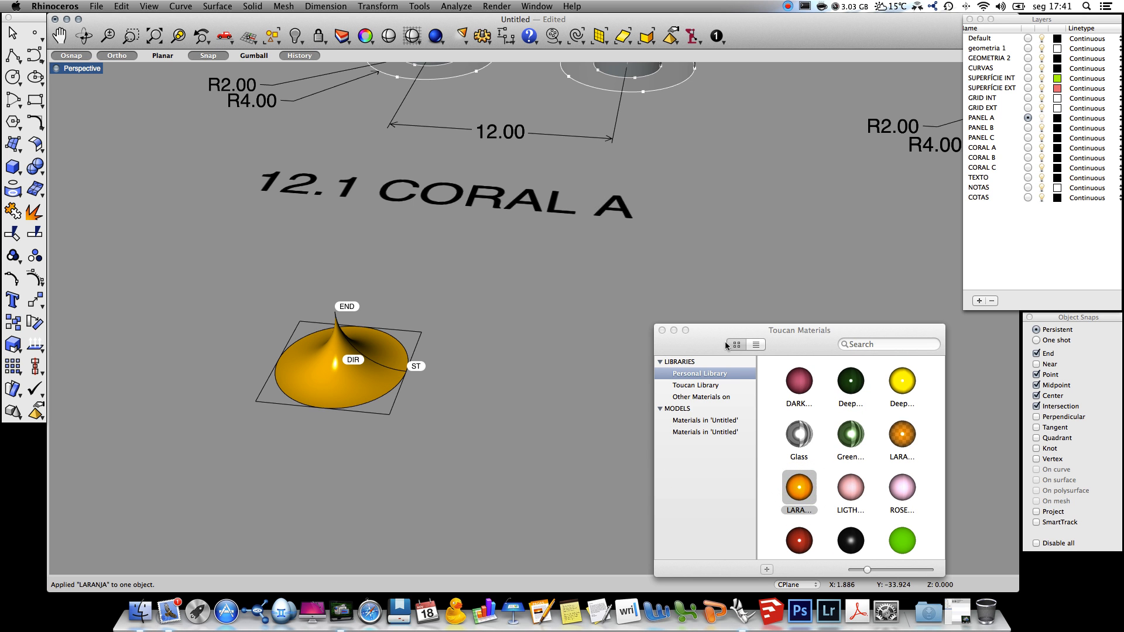
drag(730, 329, 731, 393)
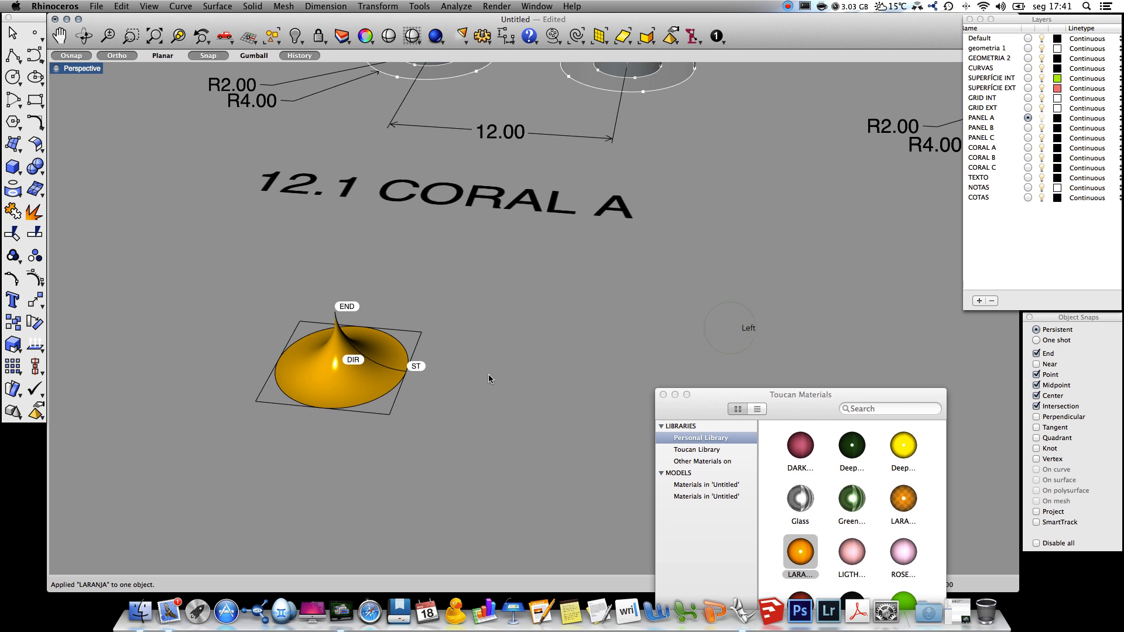
Apply the LARANJA material to the inner tube surface of CORAL A.
scroll(488, 375, down, 8)
click(562, 216)
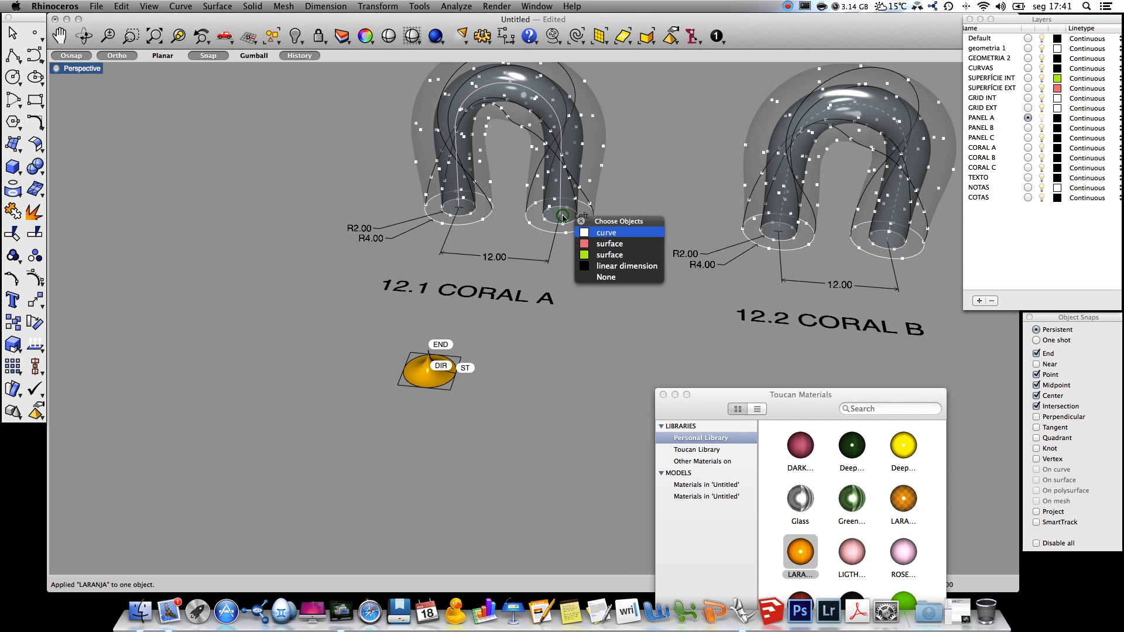
click(612, 254)
drag(800, 551, 560, 214)
Copy the cone module with its square frame and dots three times, corner to corner, to form a two-by-two array below the CORAL A label.
scroll(650, 337, down, 5)
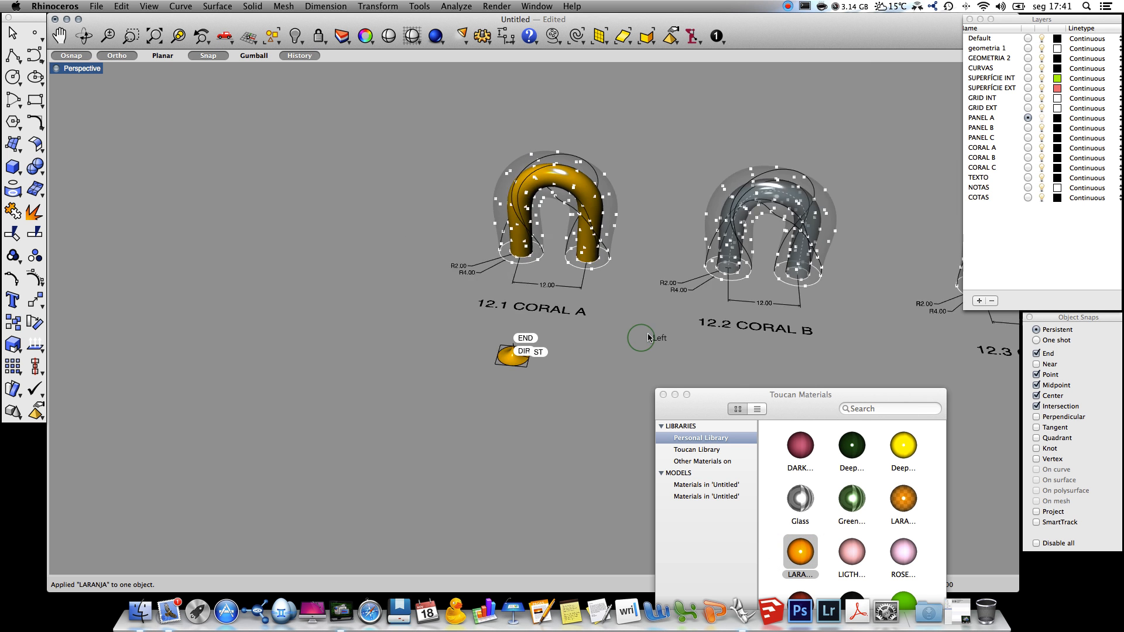
drag(411, 139, 413, 141)
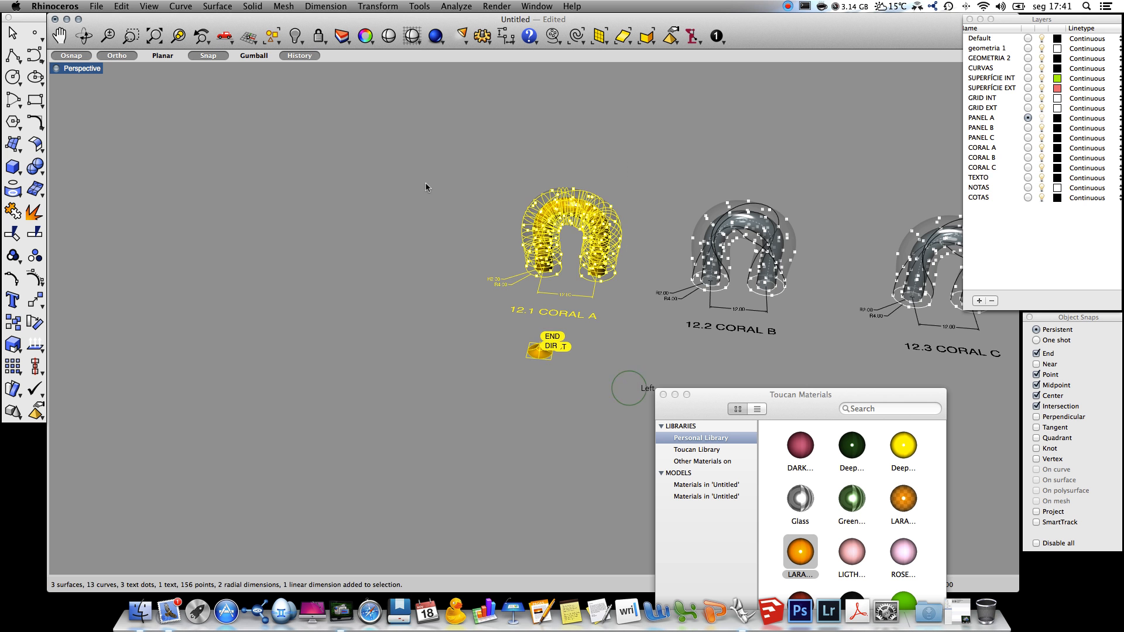
click(179, 37)
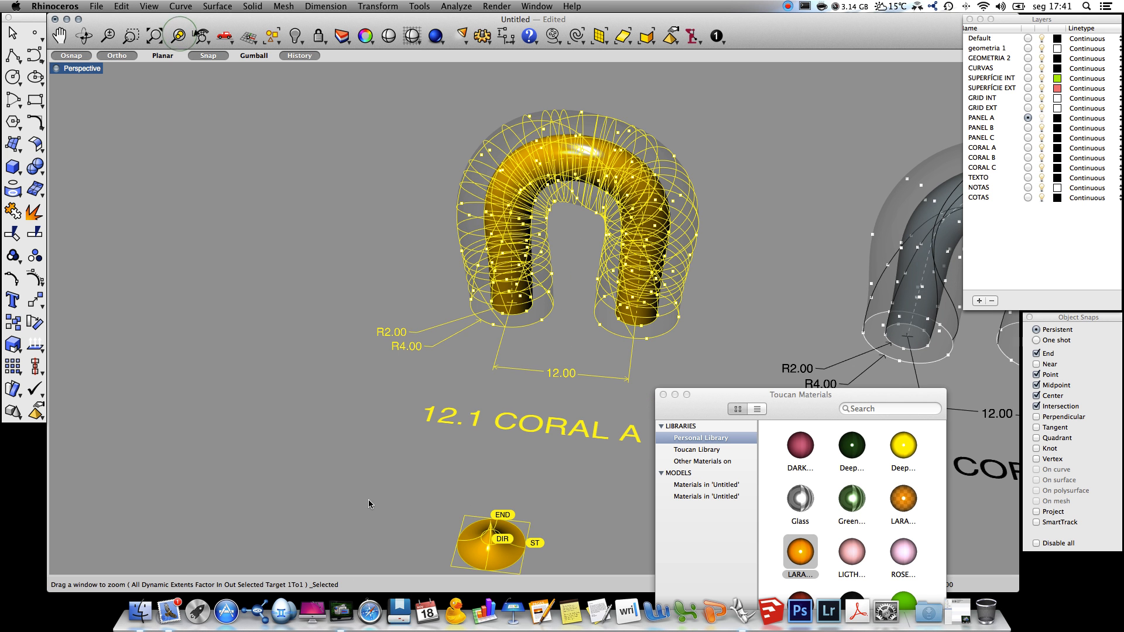
click(421, 489)
right_click(548, 483)
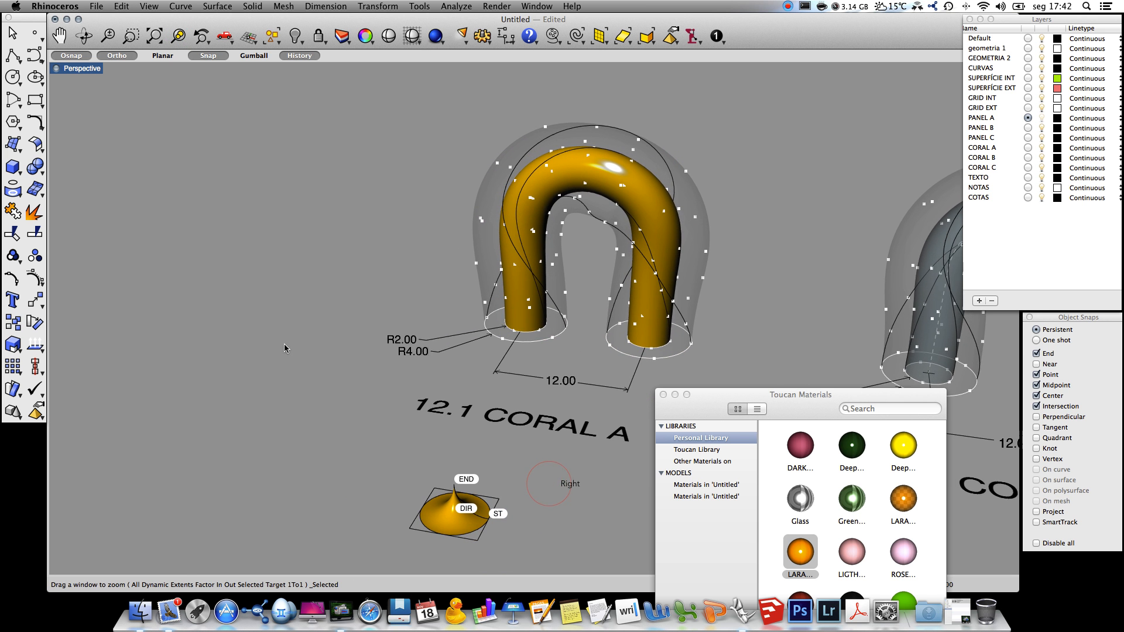
right_click(277, 340)
right_drag(451, 434, 453, 460)
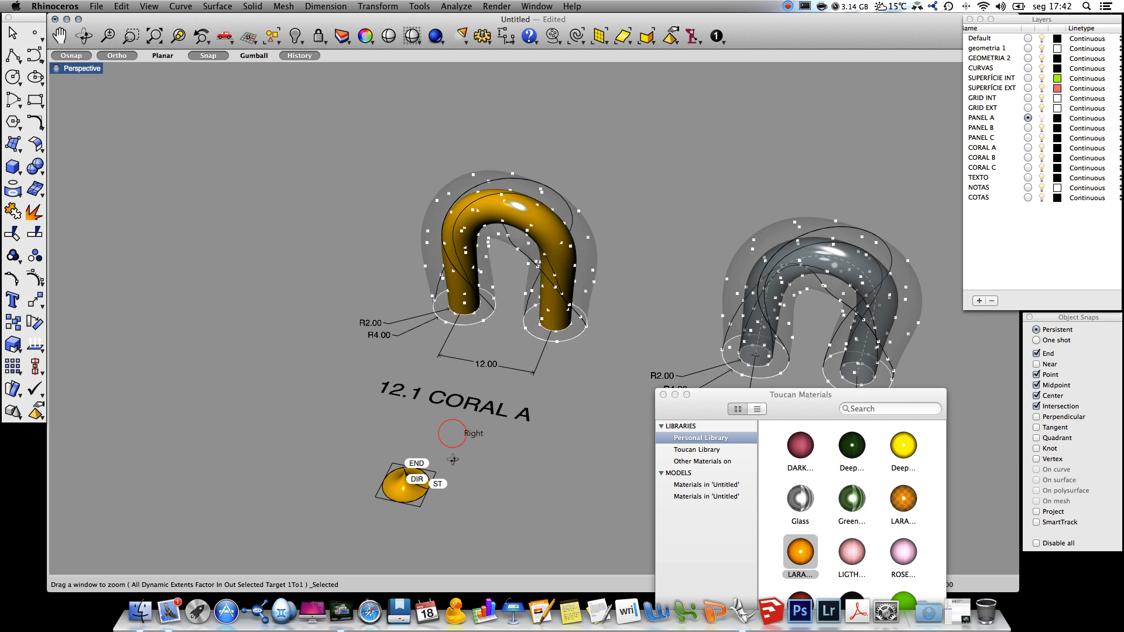
text(Copy)
key(Return)
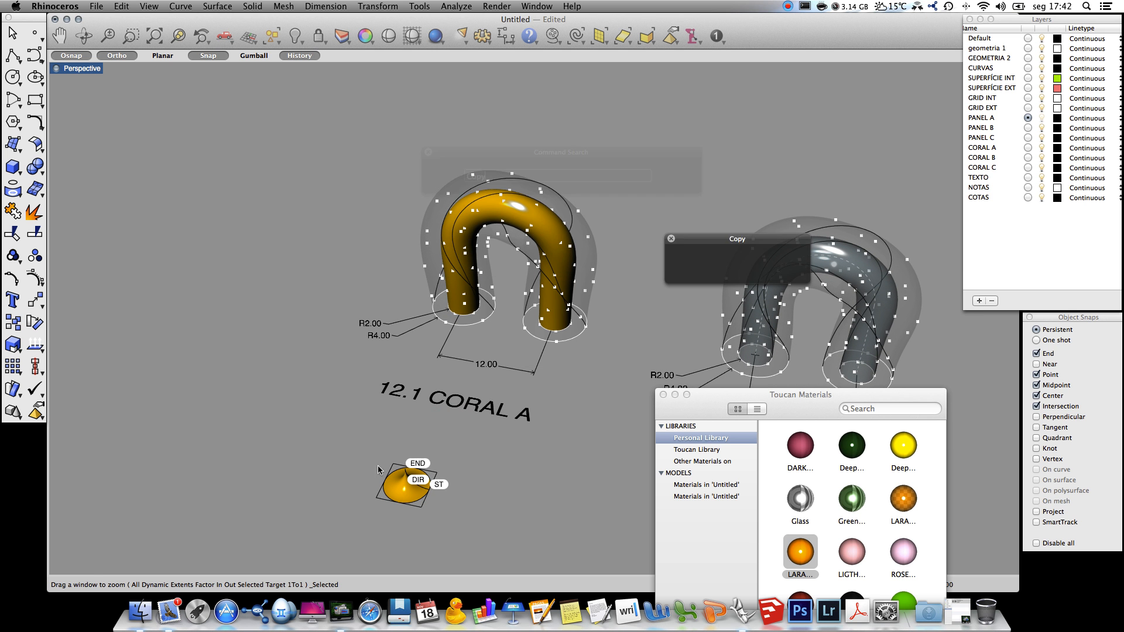
drag(444, 530, 354, 452)
key(Return)
click(387, 463)
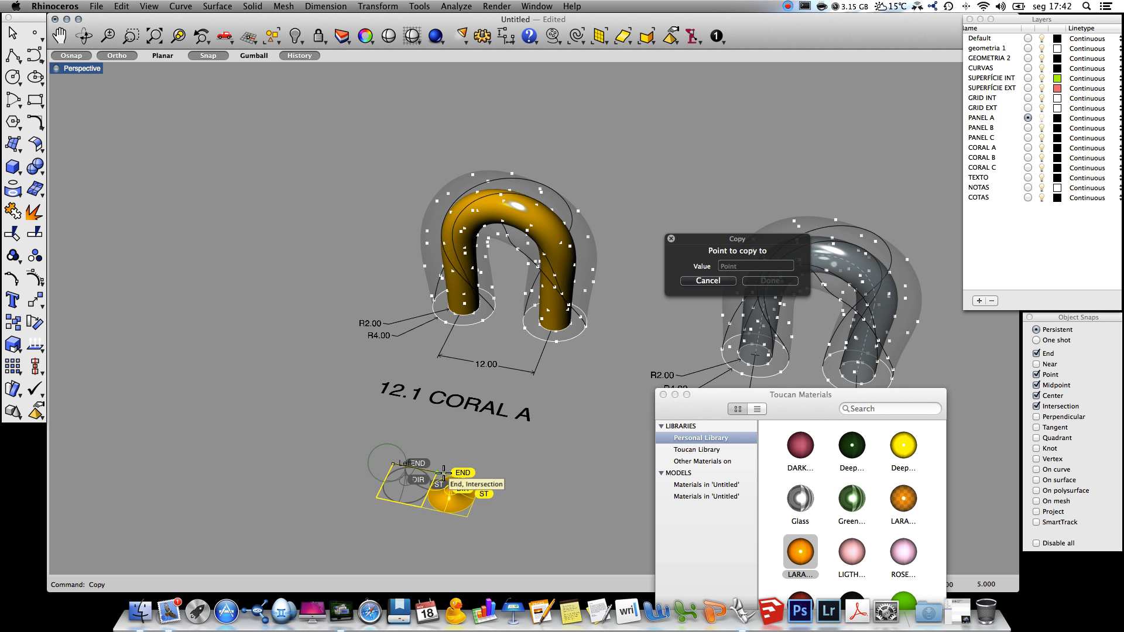
click(375, 502)
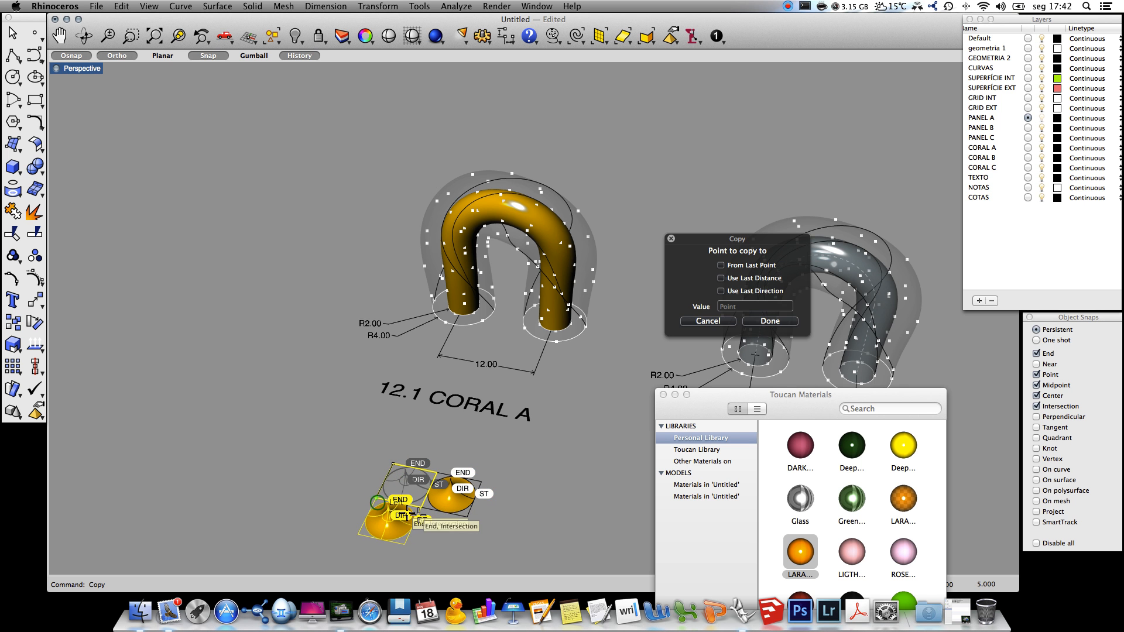
click(471, 532)
key(Return)
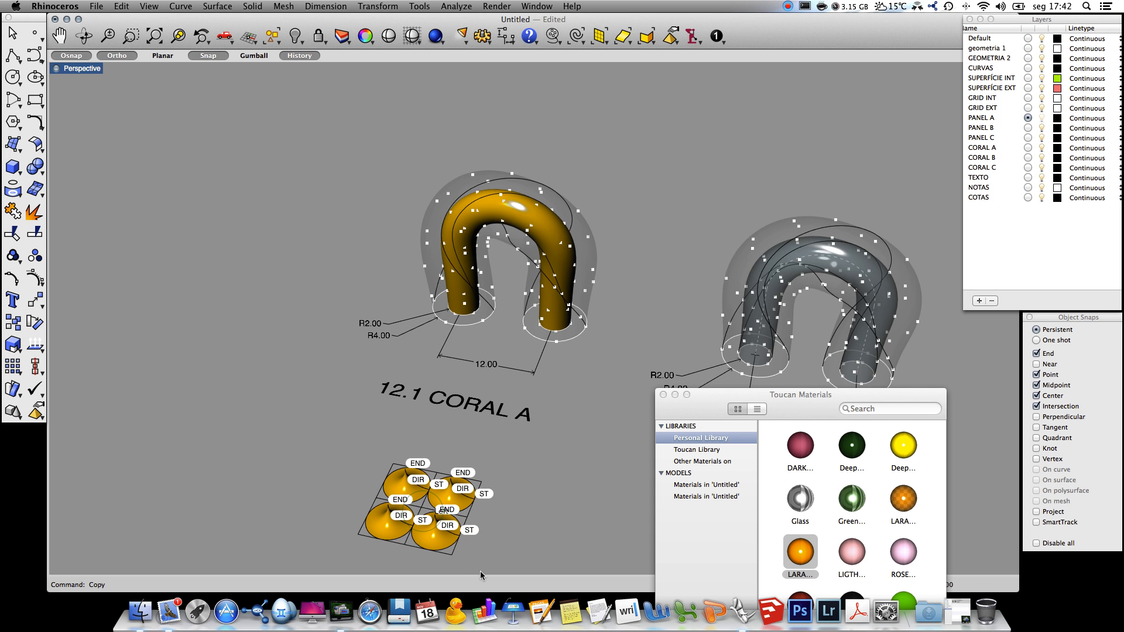
Hide the NOTAS layer and group the four orange cone surfaces of the module.
scroll(480, 571, up, 3)
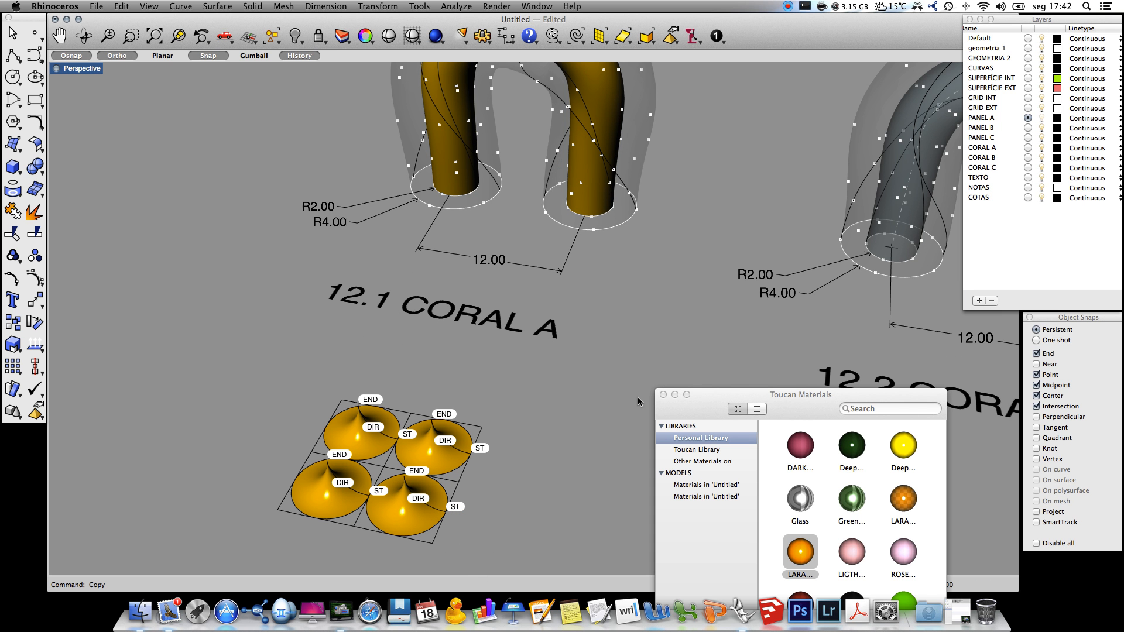
click(1042, 188)
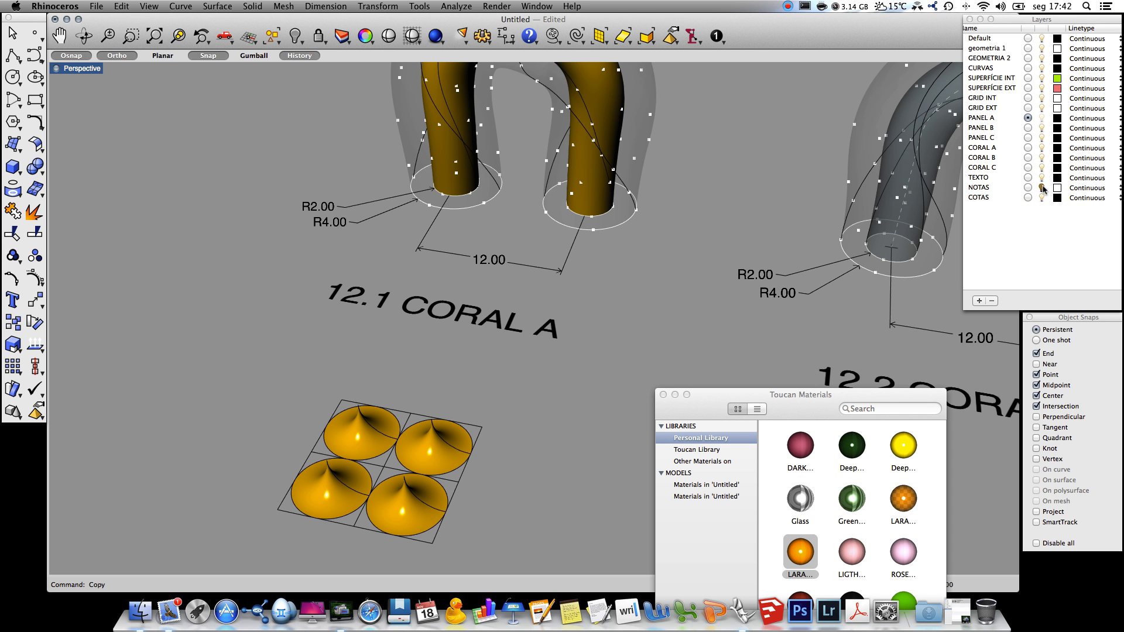
click(365, 441)
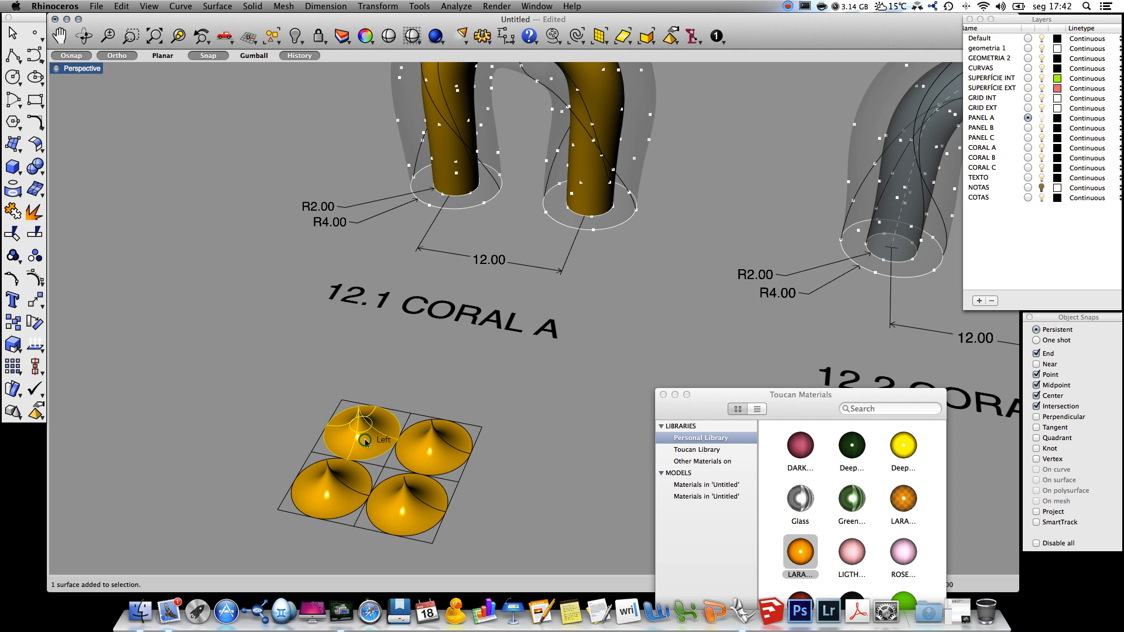
shift+click(422, 453)
shift+click(392, 516)
shift+click(331, 503)
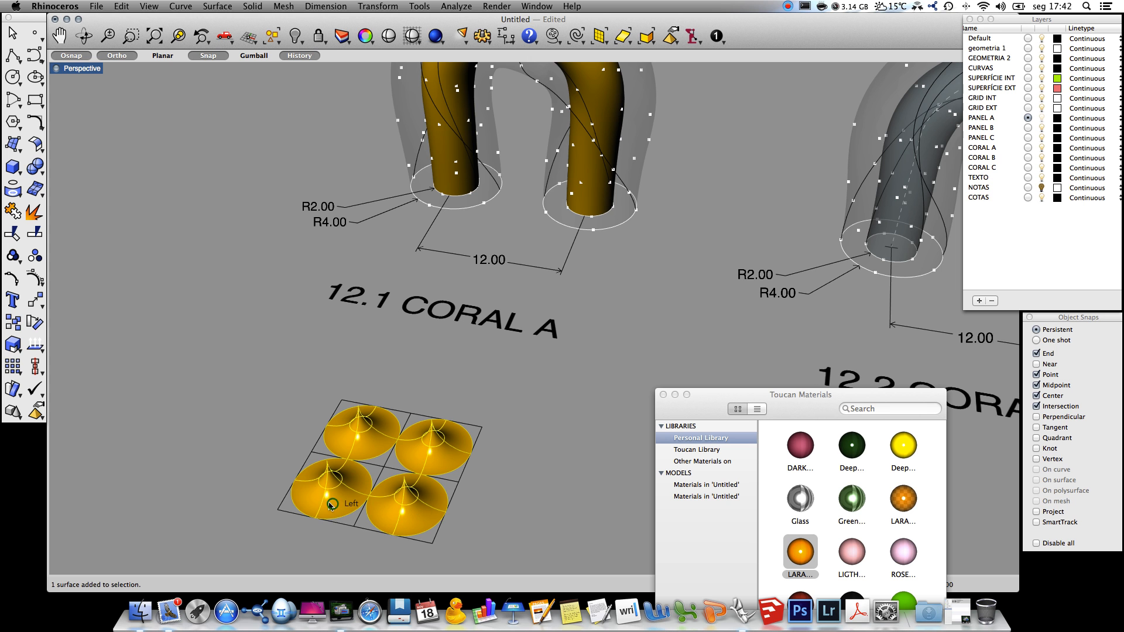
click(13, 255)
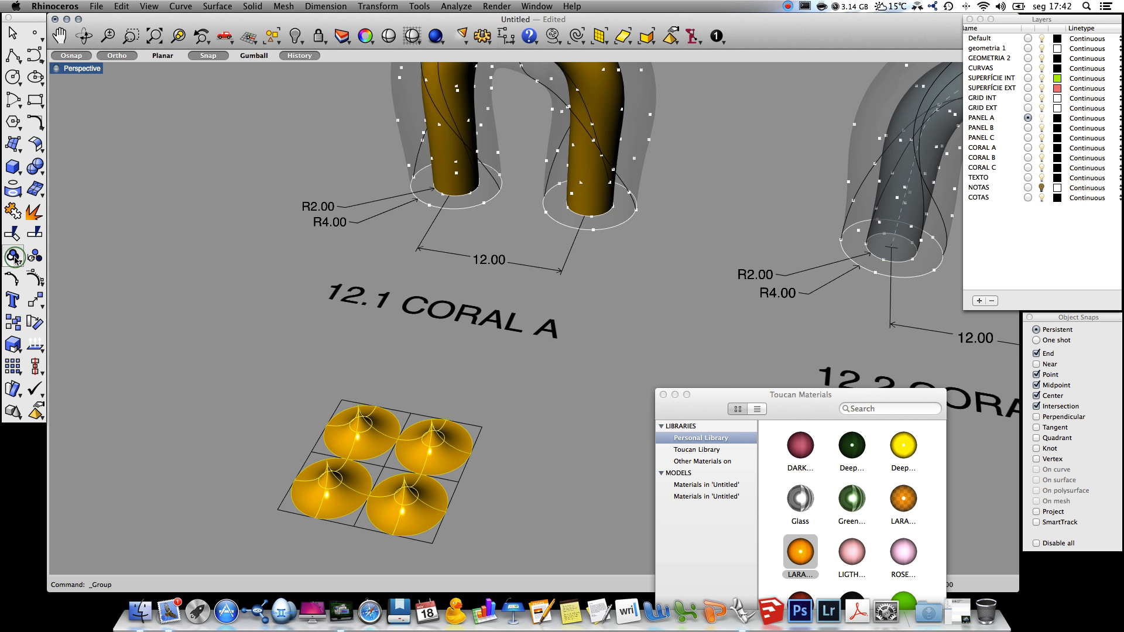
click(506, 384)
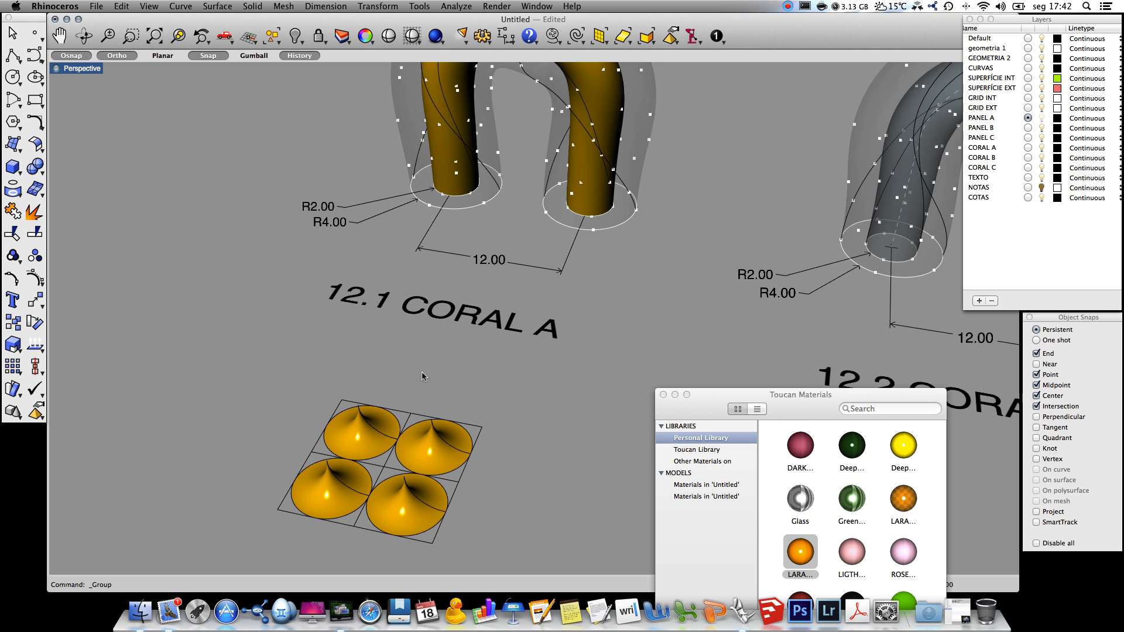
Start ptPanel3DCustom on CORAL A with its inner and outer point grids as bounding grids and its inner and outer tubes as bounding surfaces.
text(ptPanel3D)
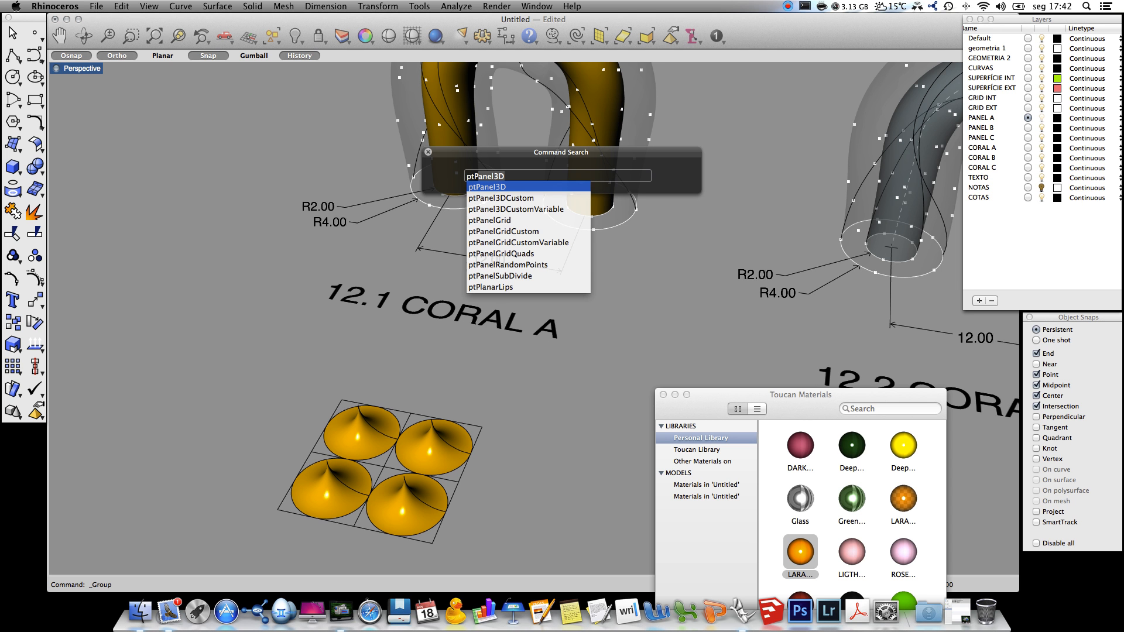
click(502, 198)
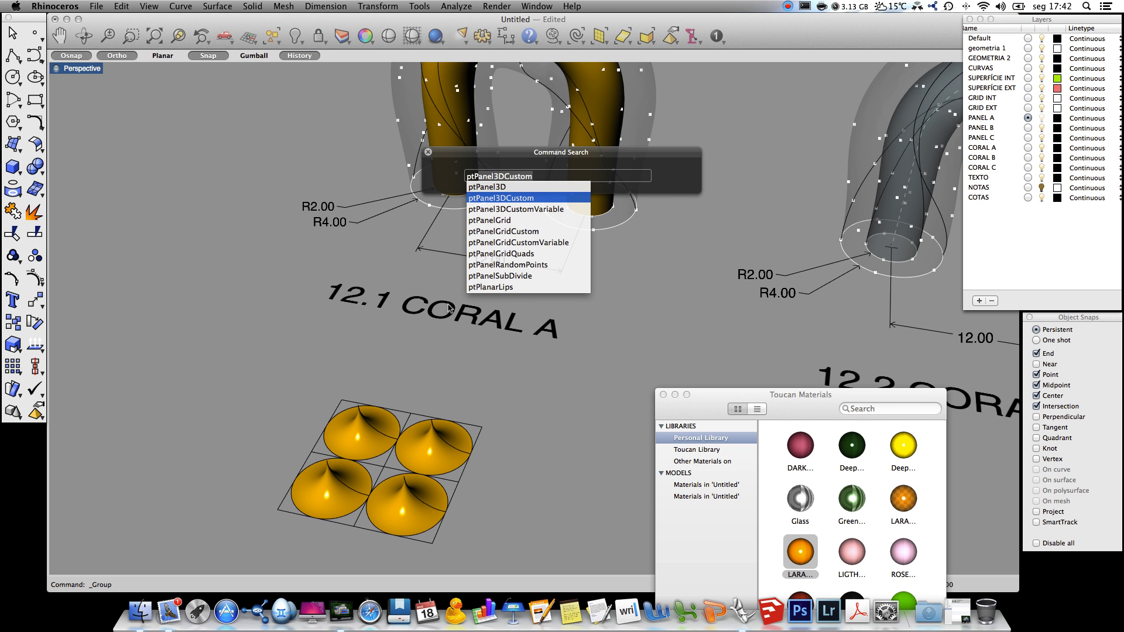
key(Return)
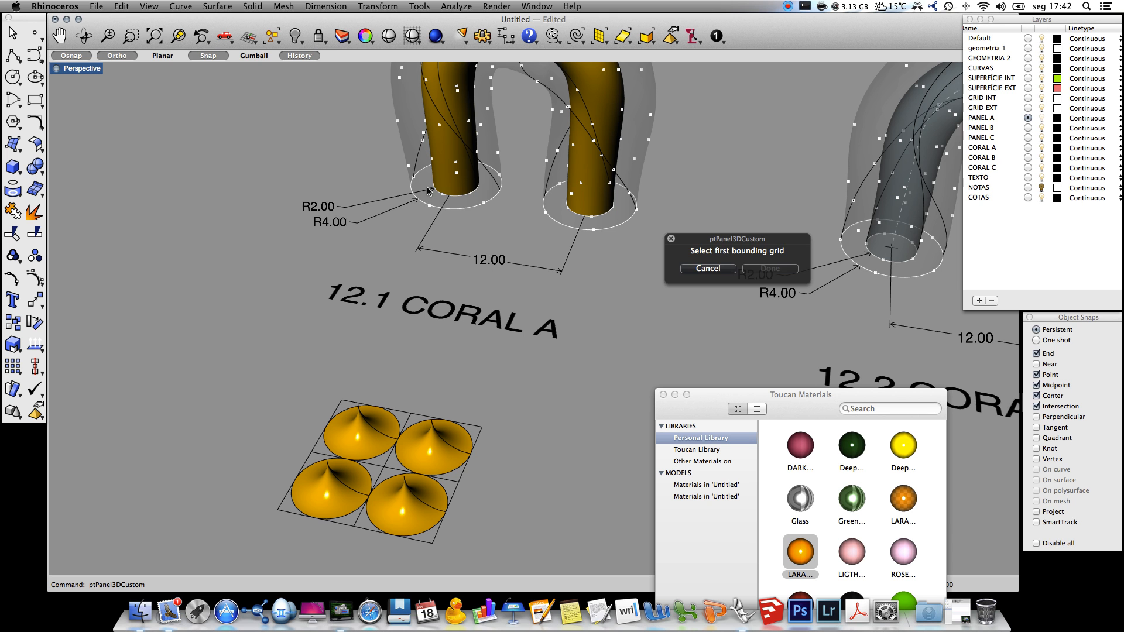
click(442, 199)
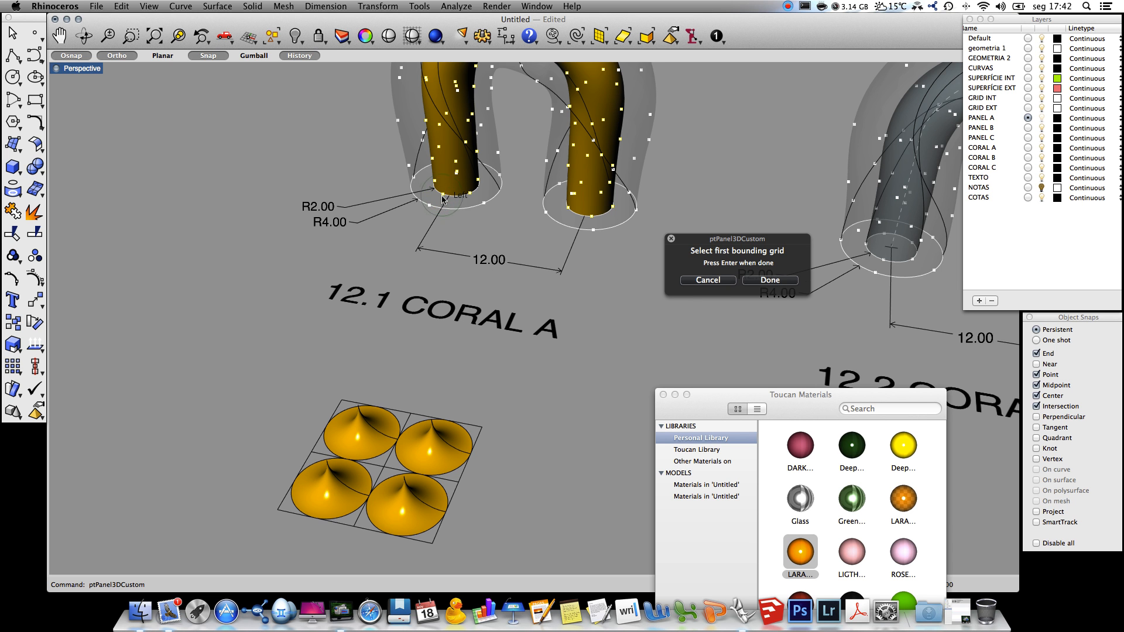
key(Return)
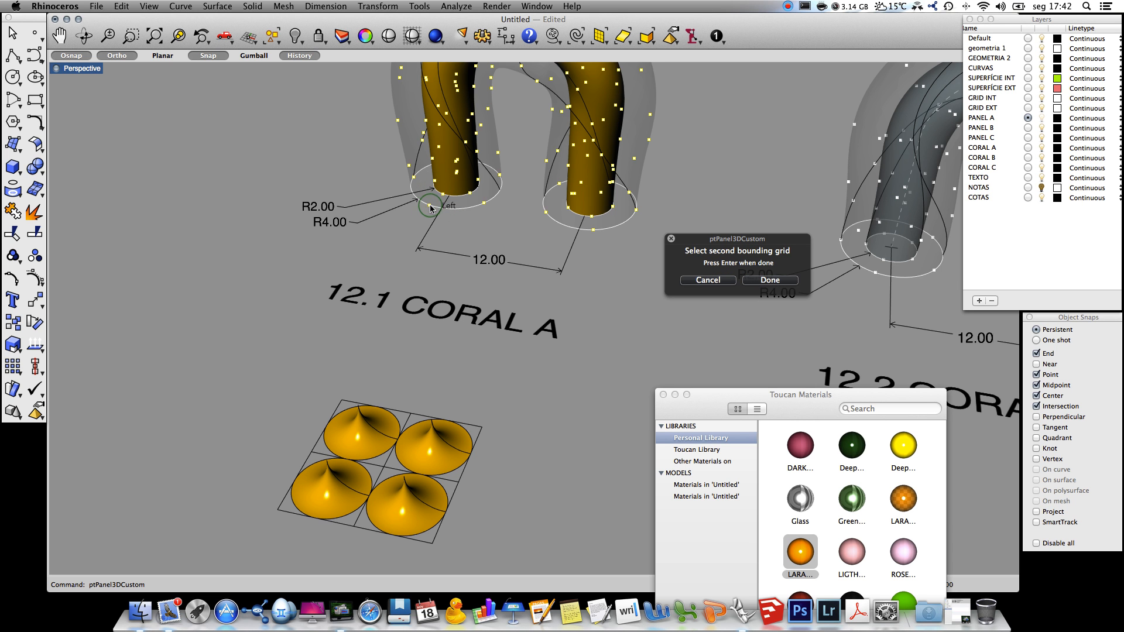
key(Return)
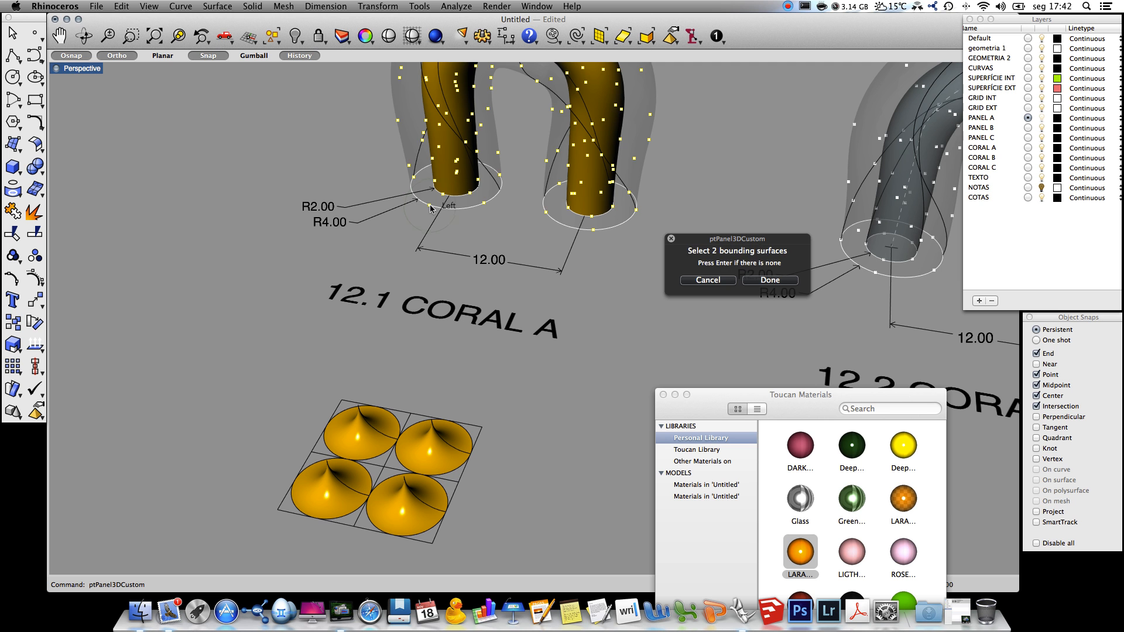
click(456, 189)
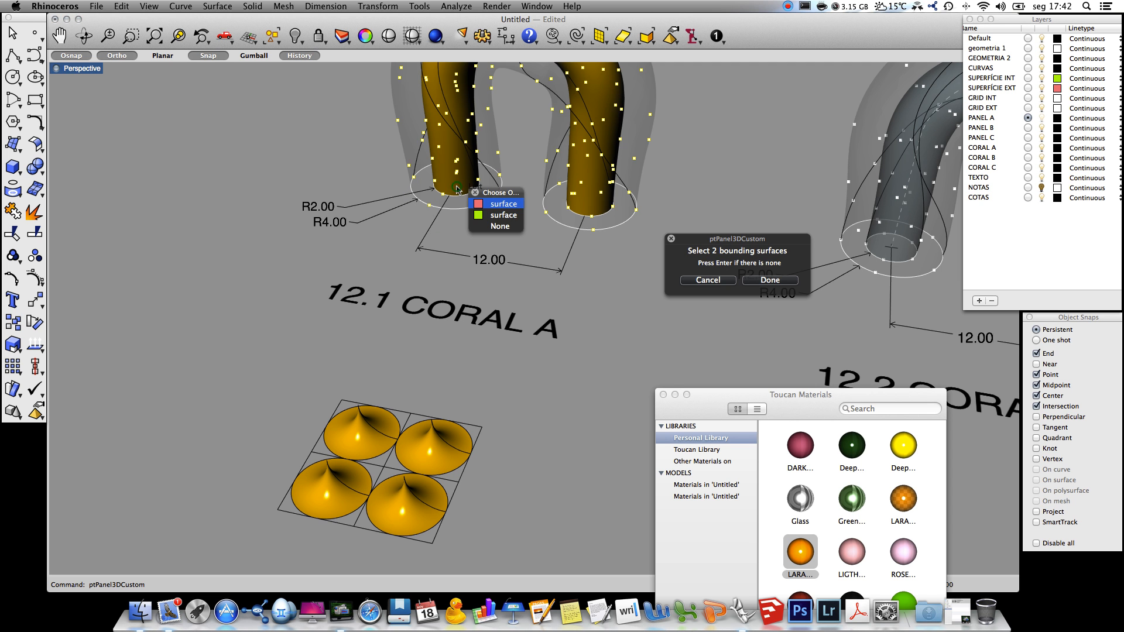
click(500, 216)
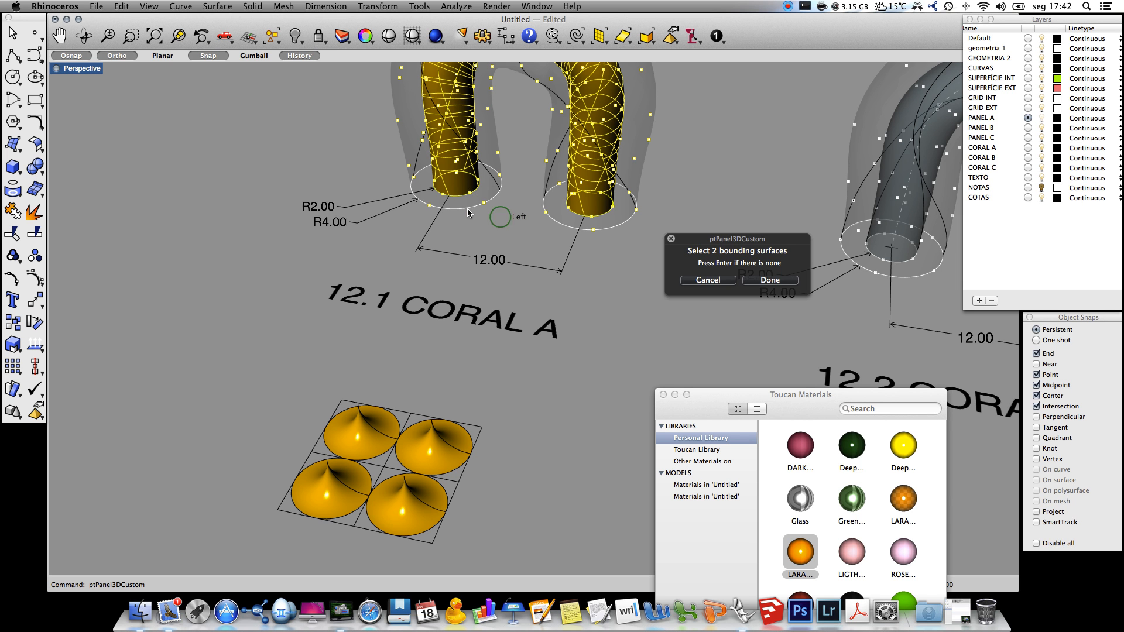
click(408, 141)
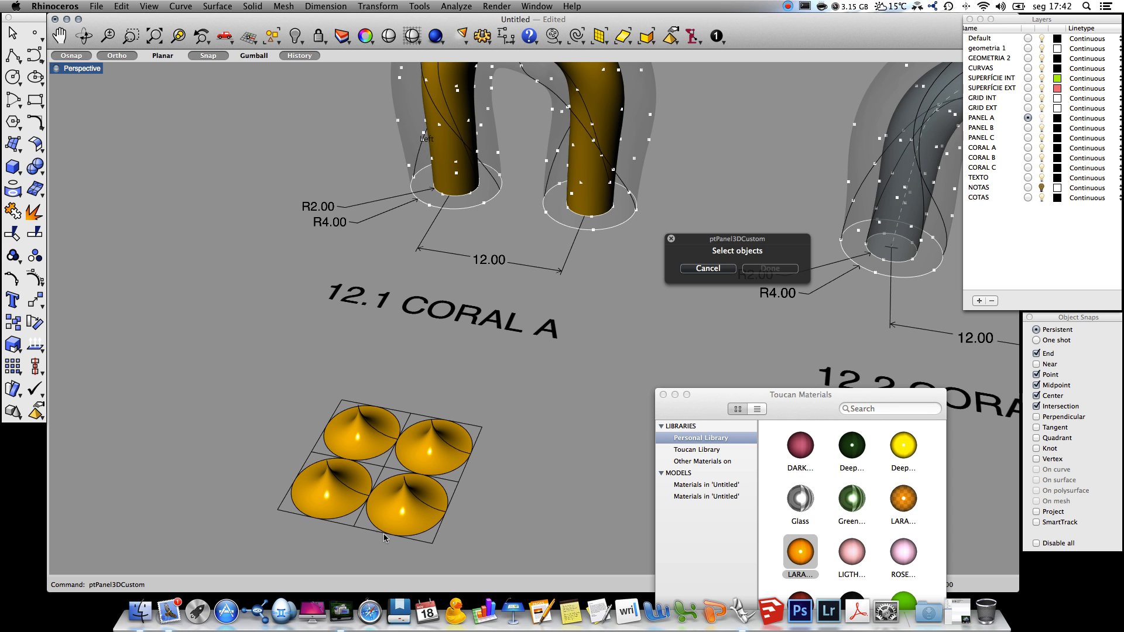
Panel CORAL A with the four cone surfaces as pattern, using base 0, shift 1, length 10, width 10 and height 2.5.
click(364, 451)
click(430, 458)
click(394, 525)
click(330, 507)
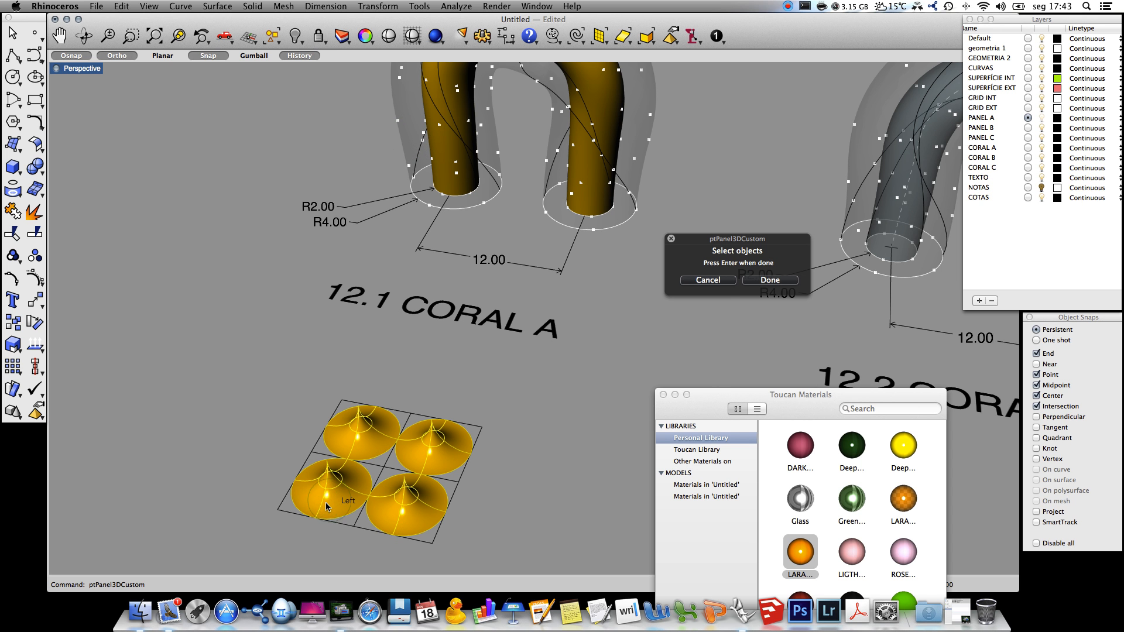
key(Return)
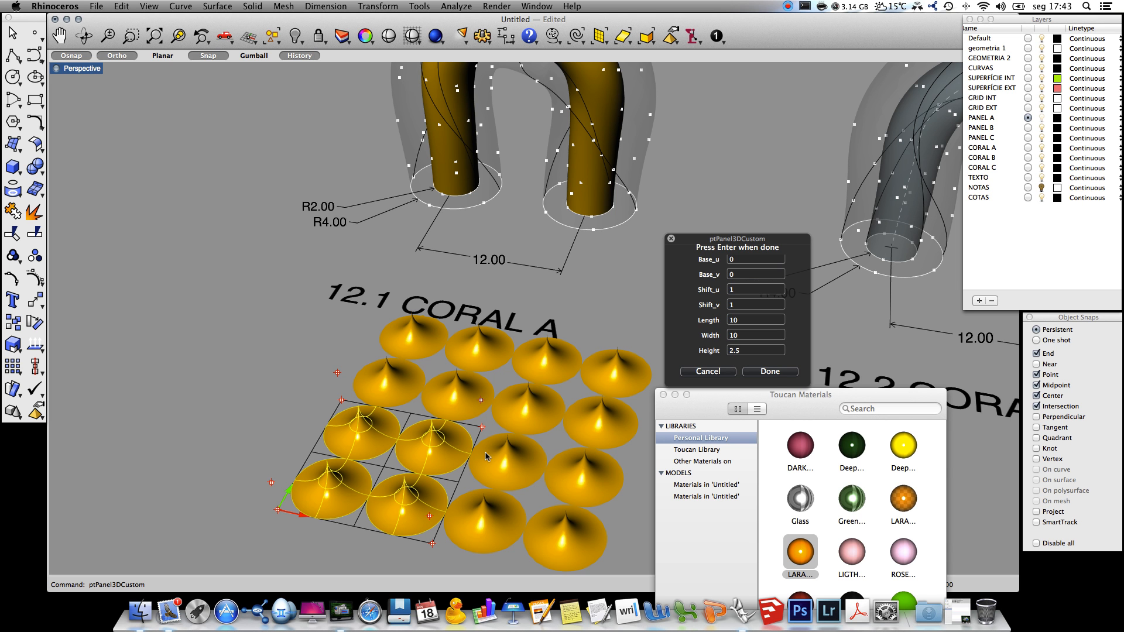
click(770, 373)
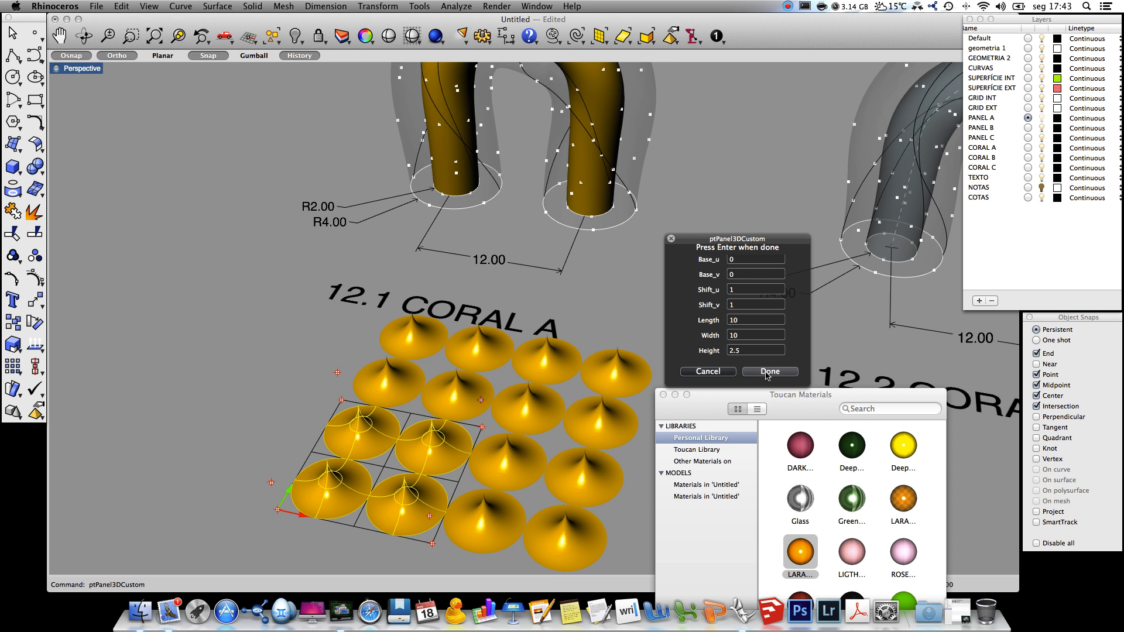
drag(682, 242, 693, 181)
drag(722, 398, 768, 366)
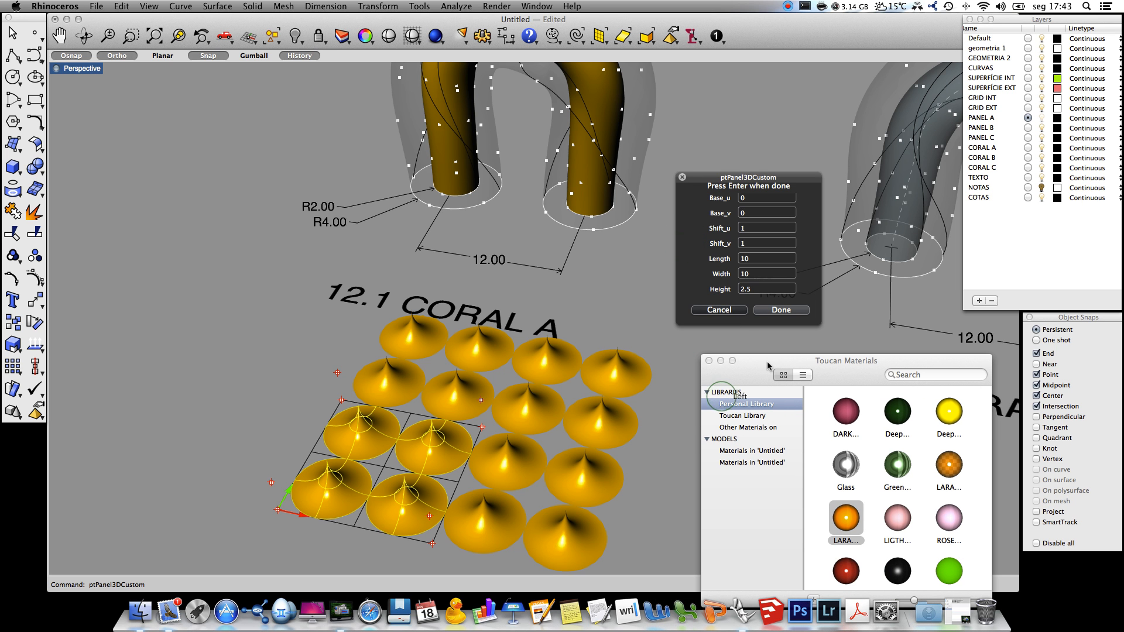
click(772, 310)
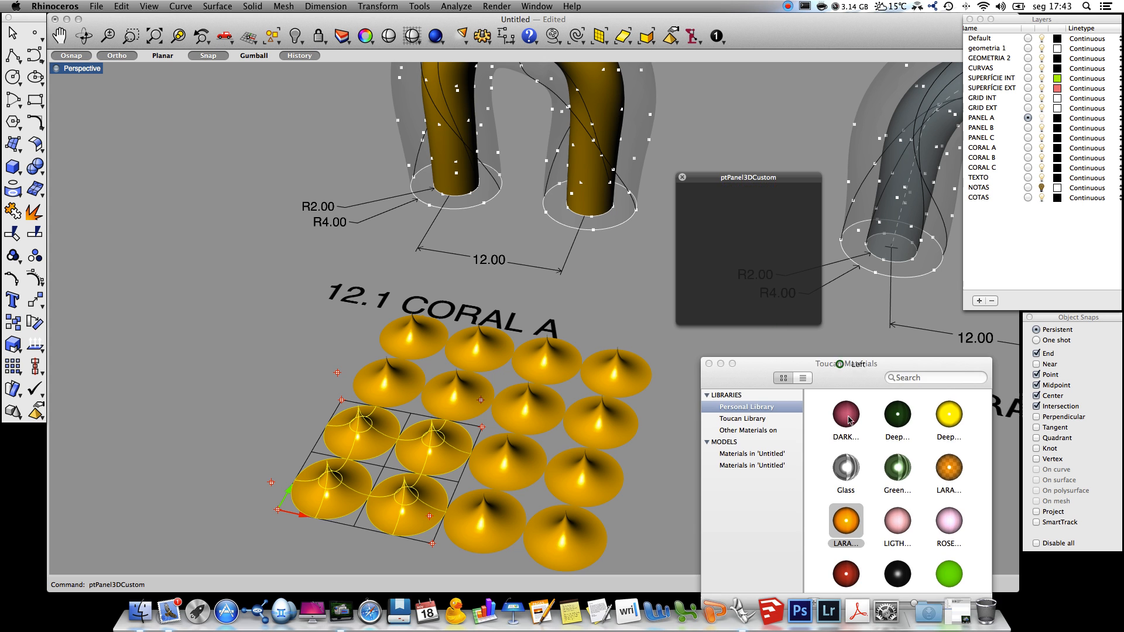
drag(831, 362, 837, 455)
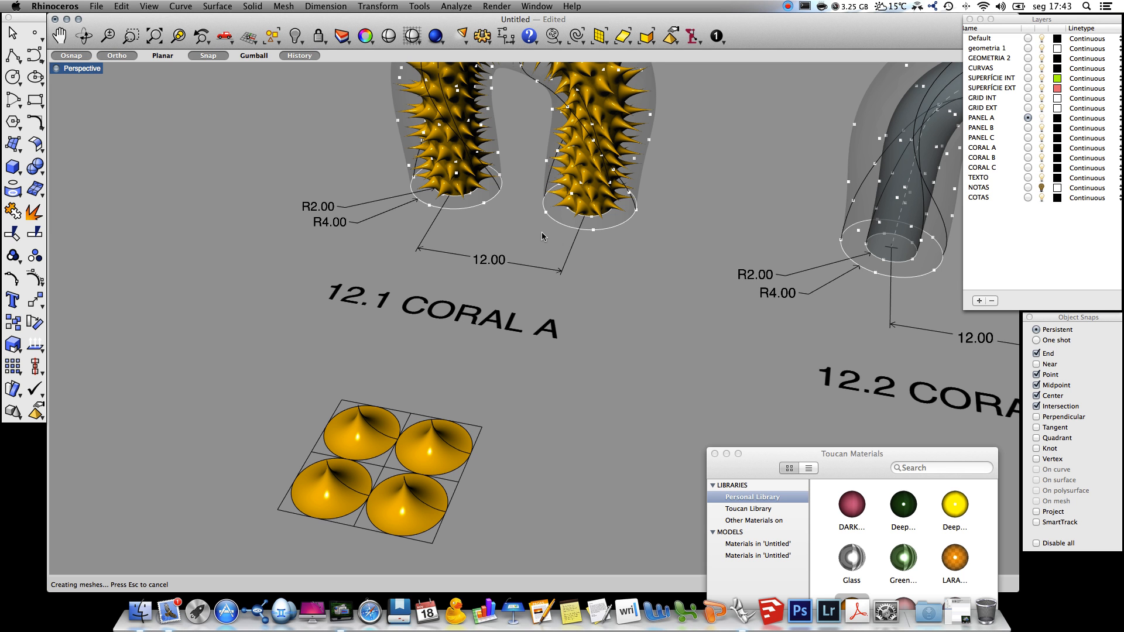
Remove the four cone surfaces of the two-by-two module from the group they share with the CORAL A panels.
right_click(577, 409)
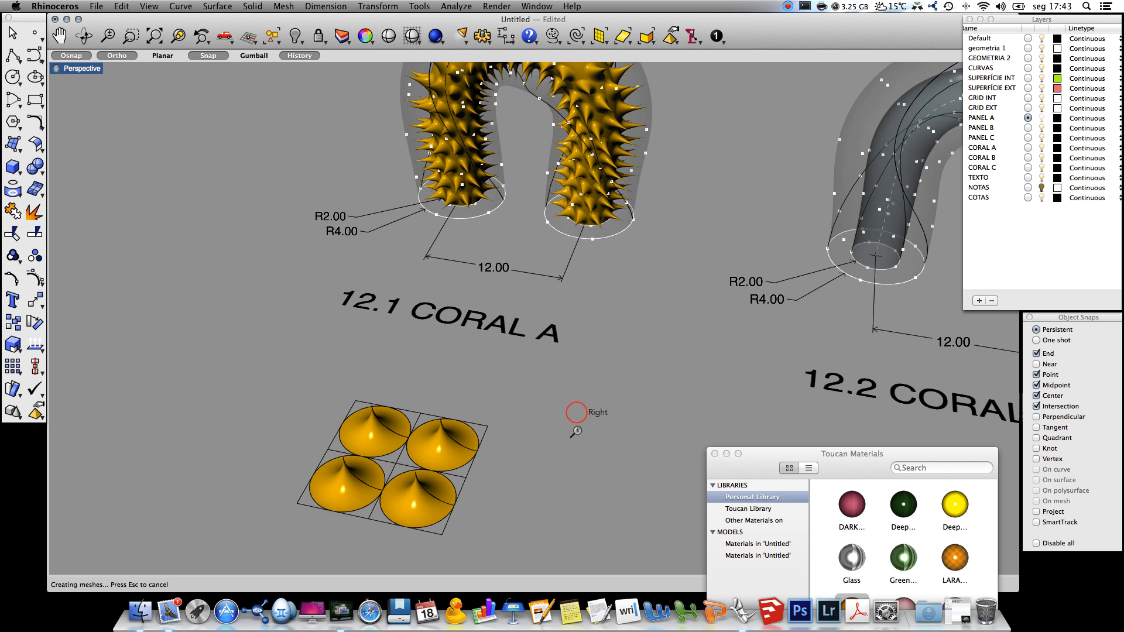
mouse_move(651, 228)
right_down()
mouse_move(649, 212)
mouse_move(582, 149)
mouse_move(537, 151)
right_up()
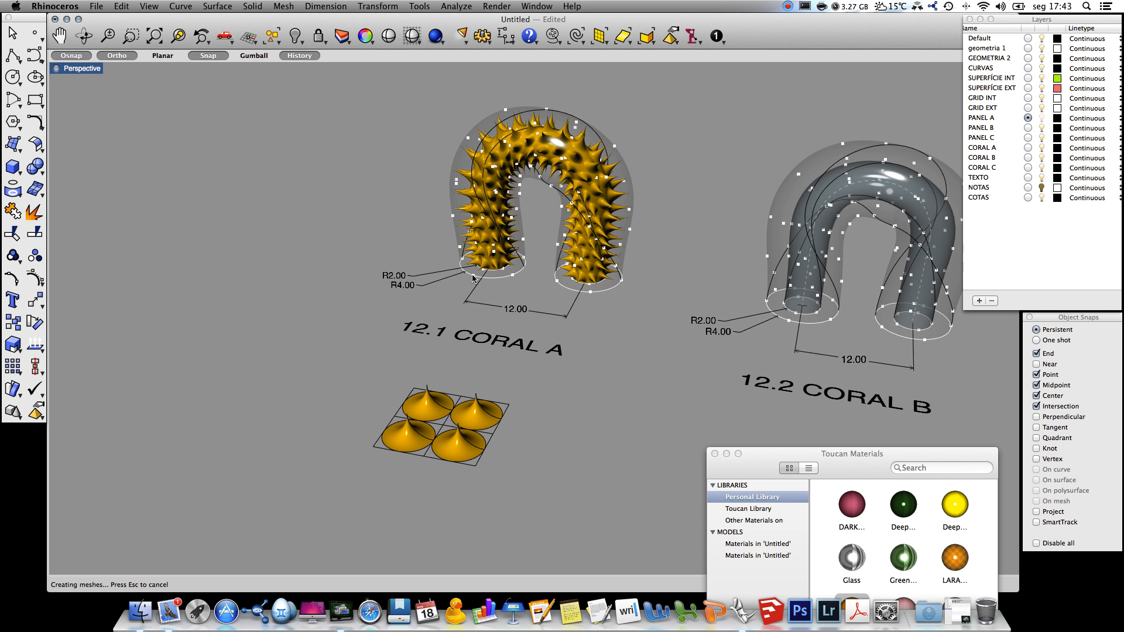
ctrl+right_drag(514, 443, 517, 475)
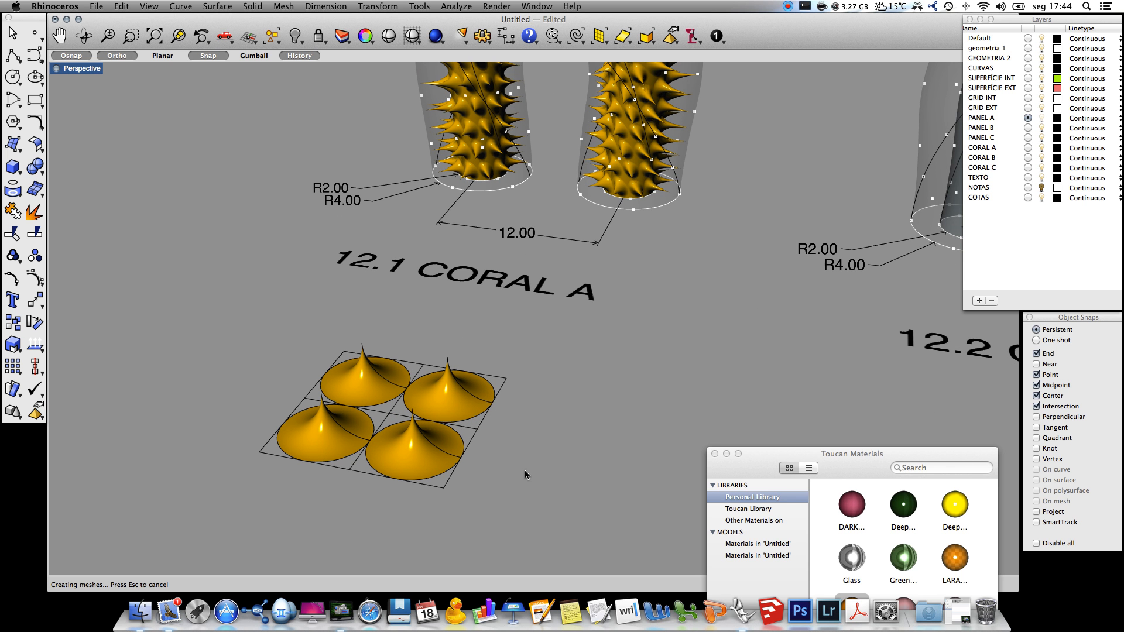
click(454, 404)
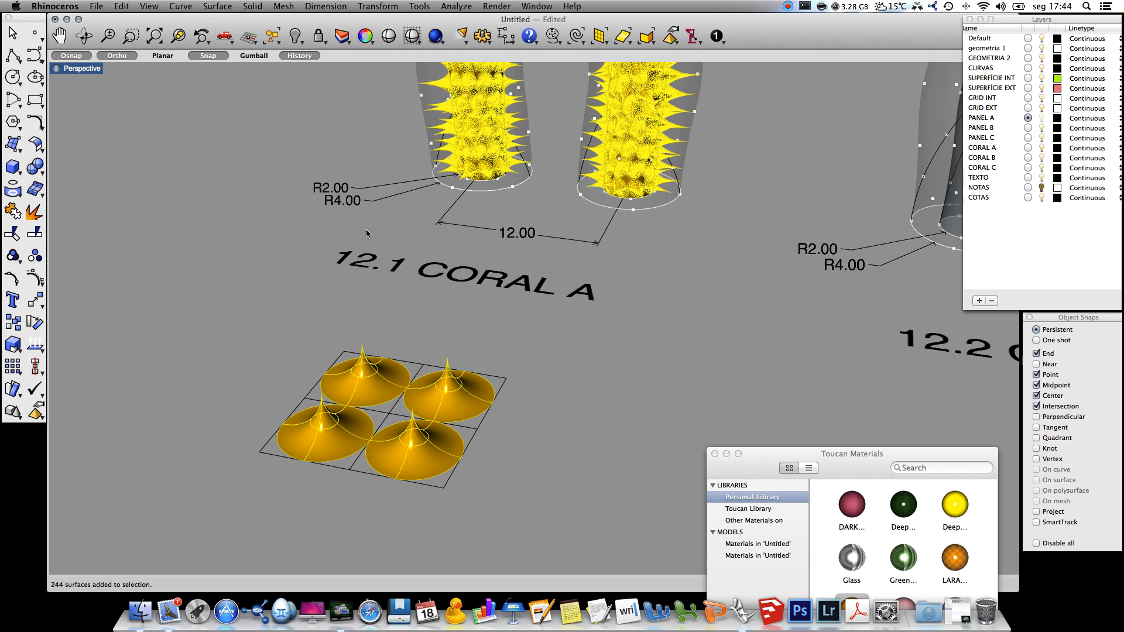
click(13, 256)
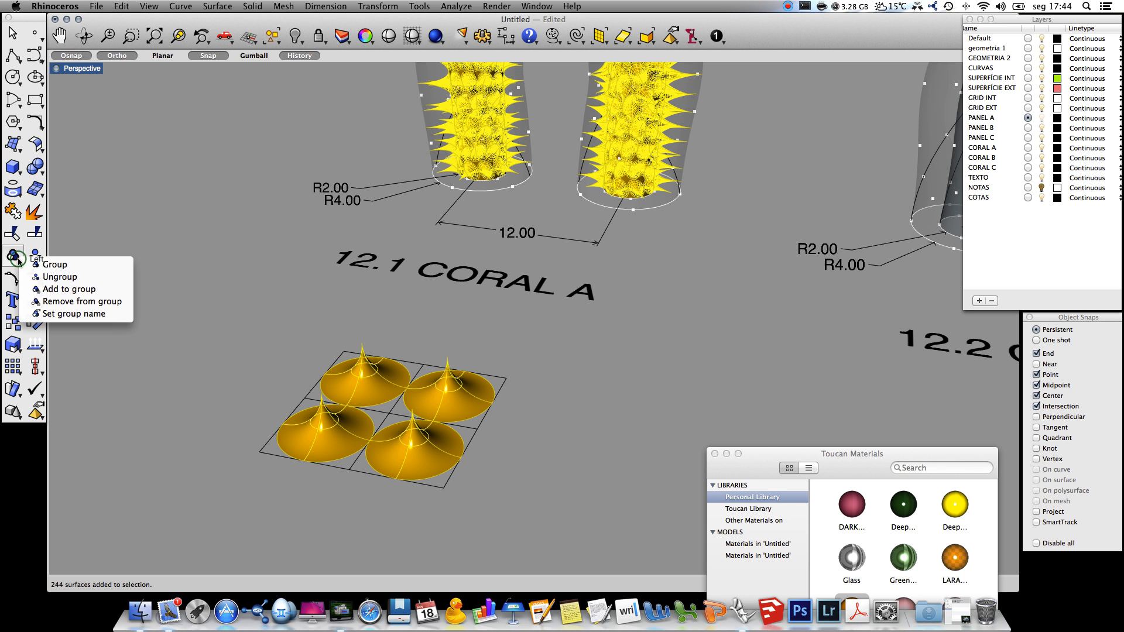
click(117, 302)
click(357, 389)
click(448, 404)
click(408, 462)
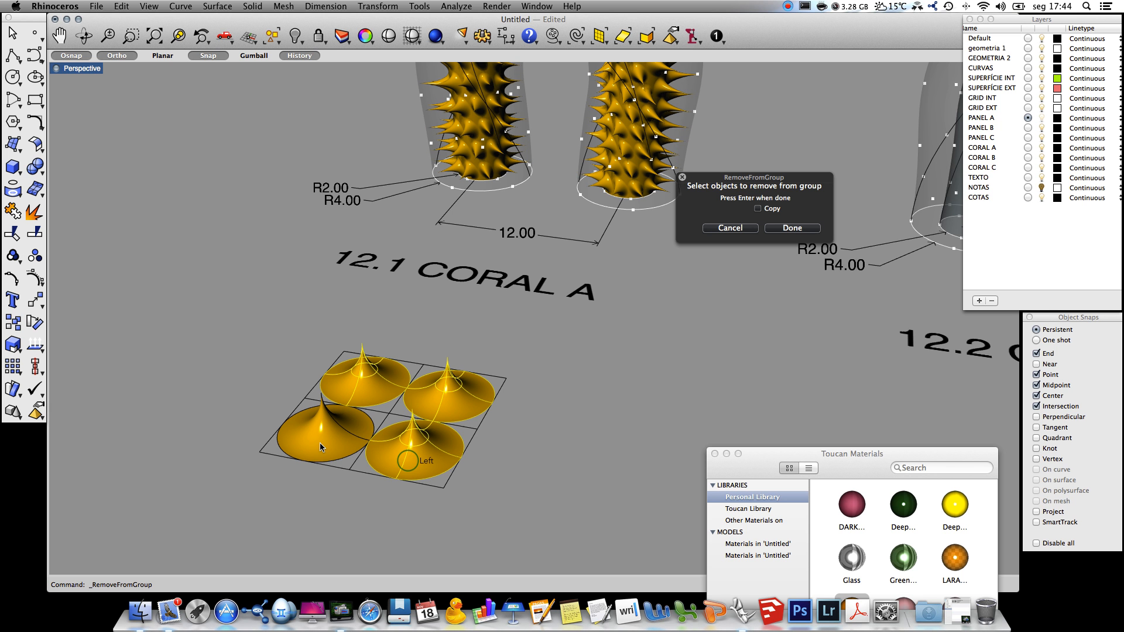
click(323, 444)
click(789, 234)
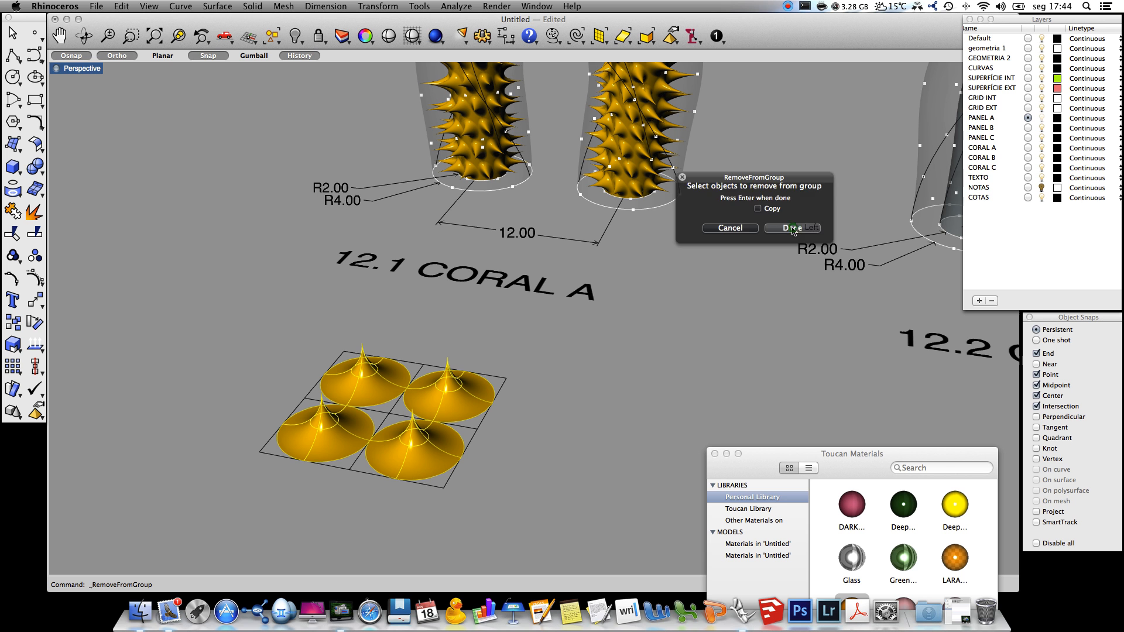
Move the grouped spiked panels covering the CORAL A tube to the CORAL A layer.
click(481, 159)
click(482, 157)
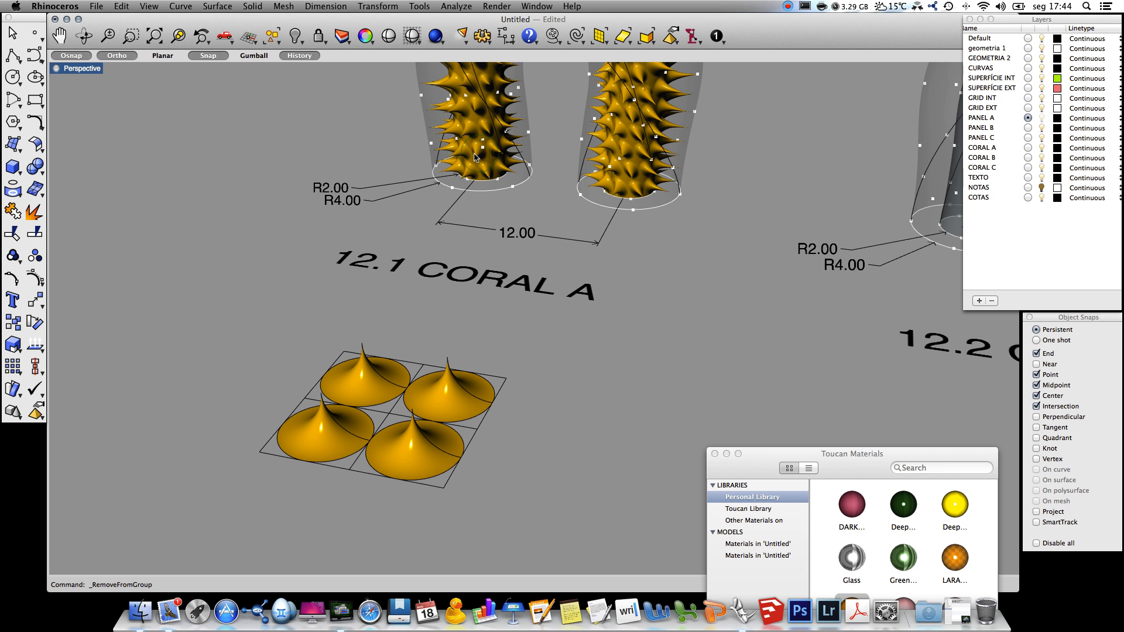
click(461, 155)
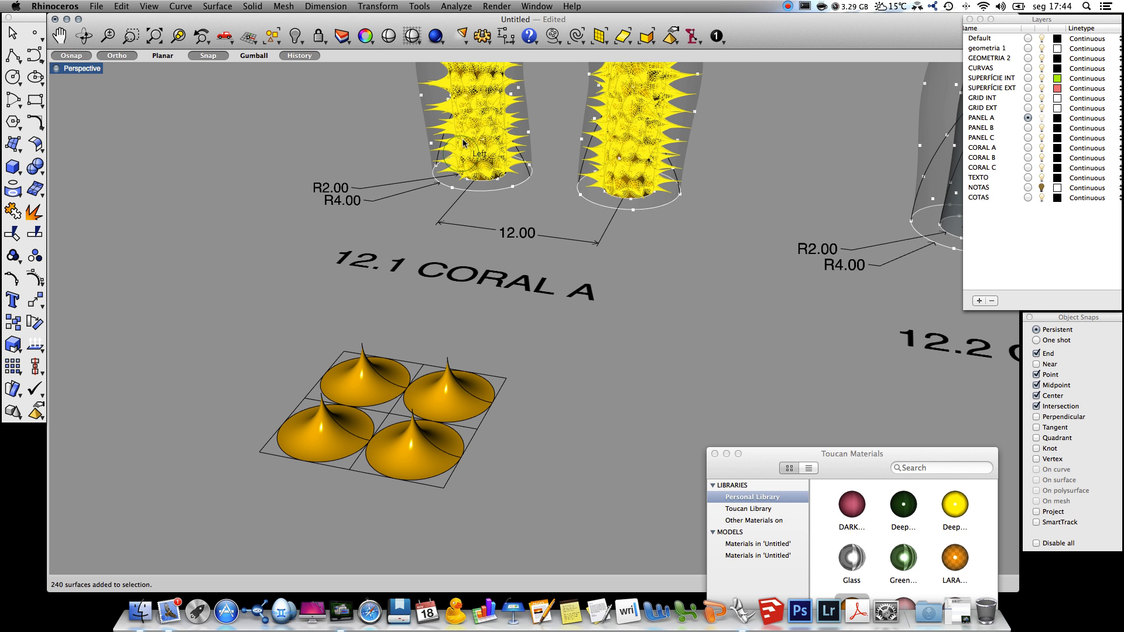
click(367, 37)
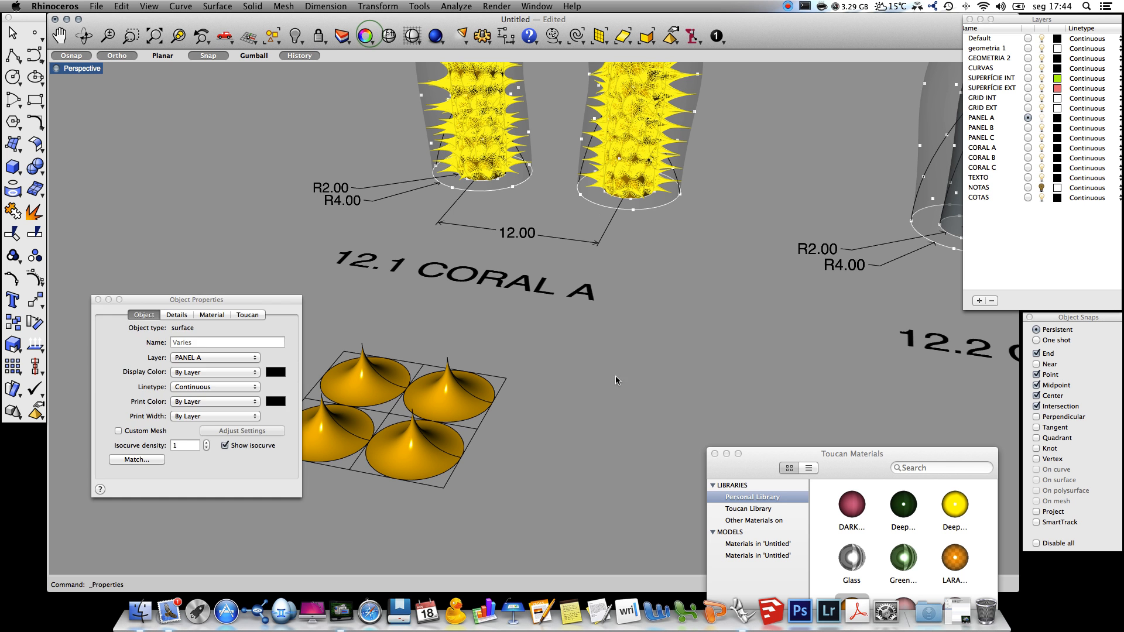
click(203, 358)
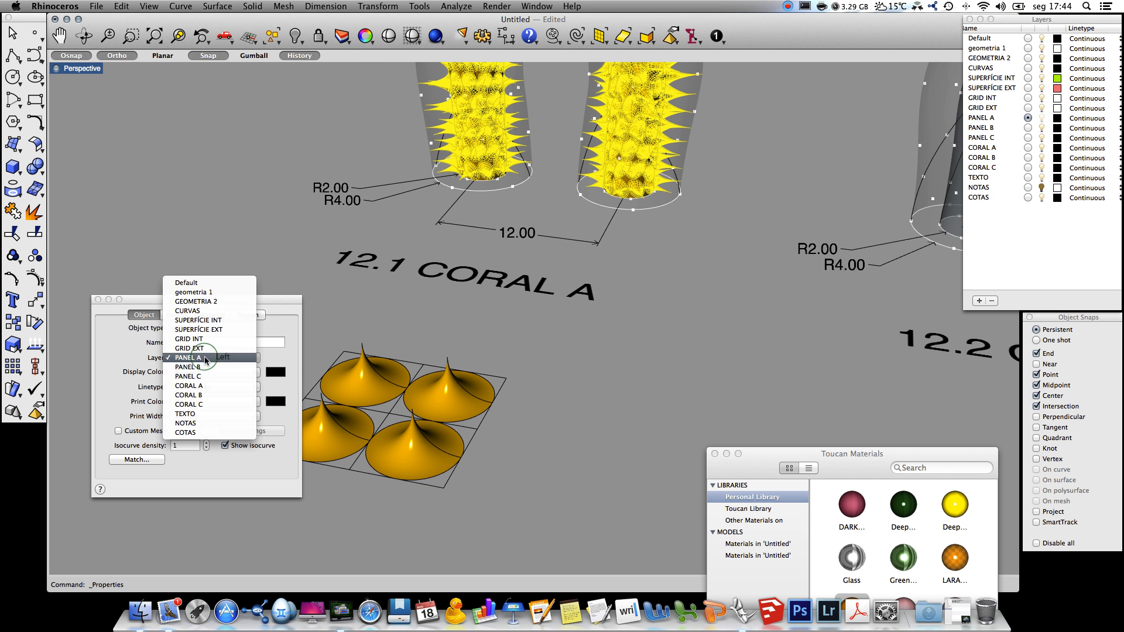
click(205, 387)
click(99, 300)
click(587, 379)
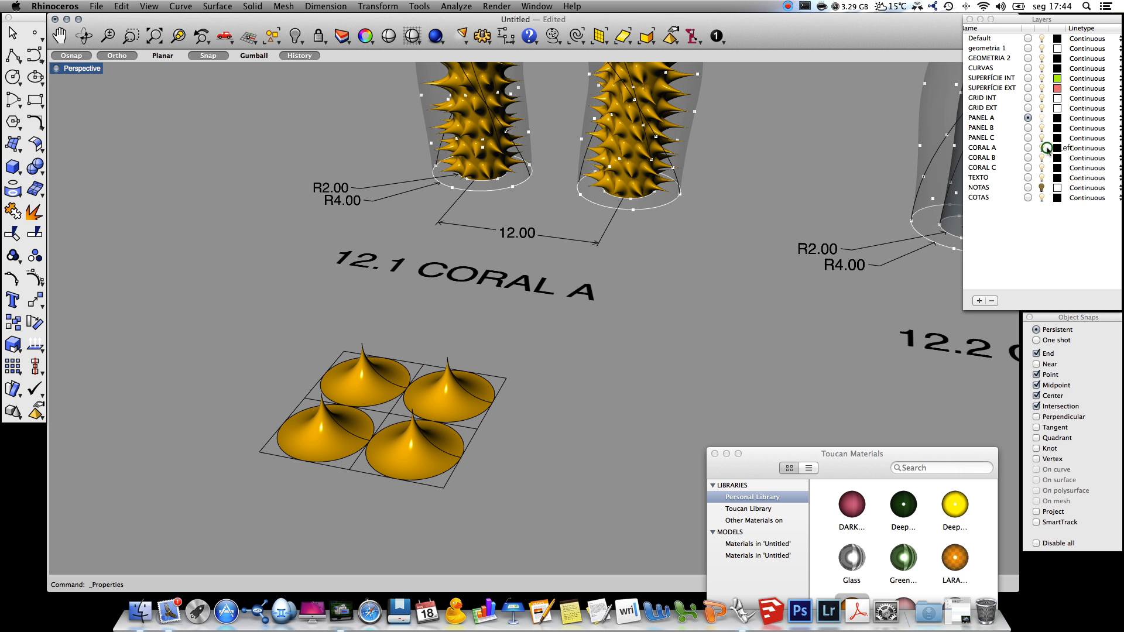
Hide the CORAL A and PANEL A layers and make PANEL B the current layer.
click(1042, 149)
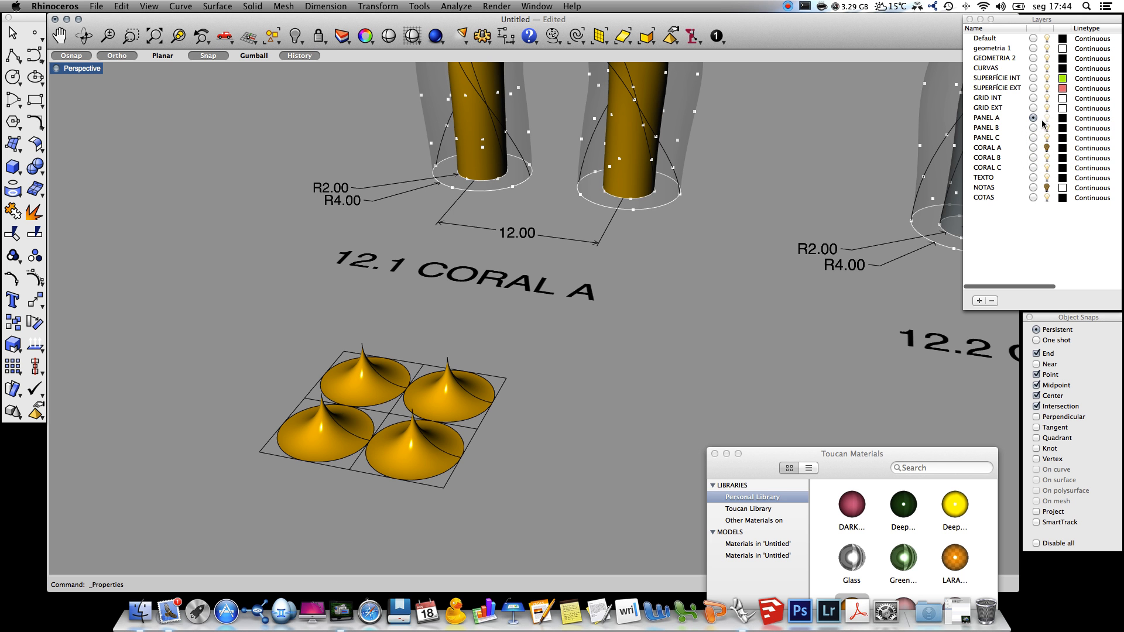
click(1034, 127)
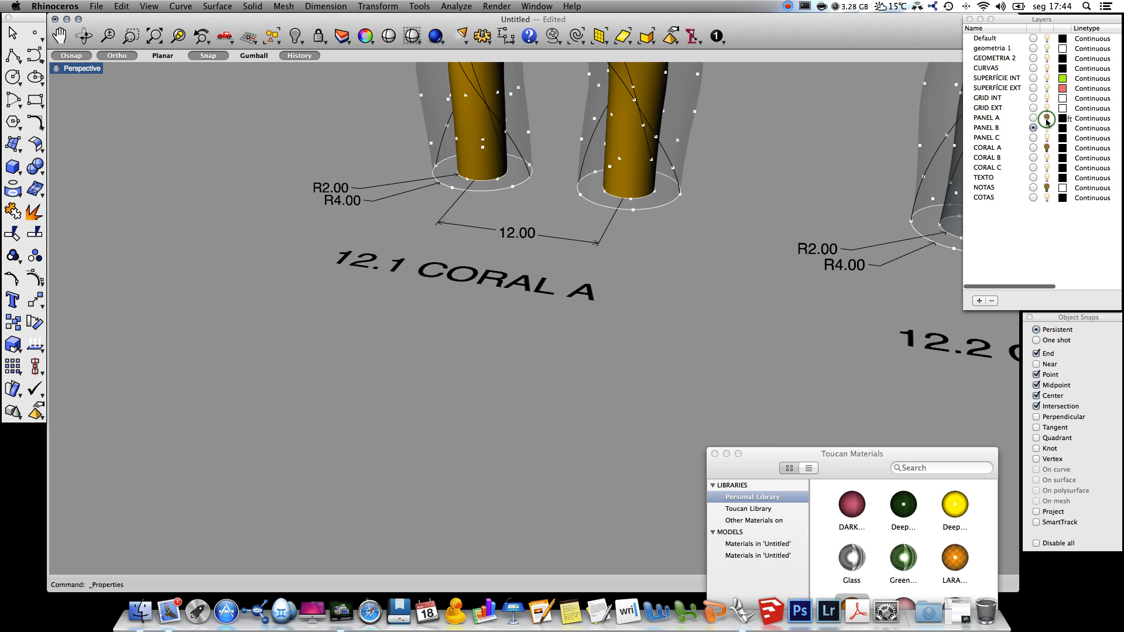
Apply the dark red DARK material from the Personal Library to CORAL B's inner tube surface.
drag(849, 462, 391, 458)
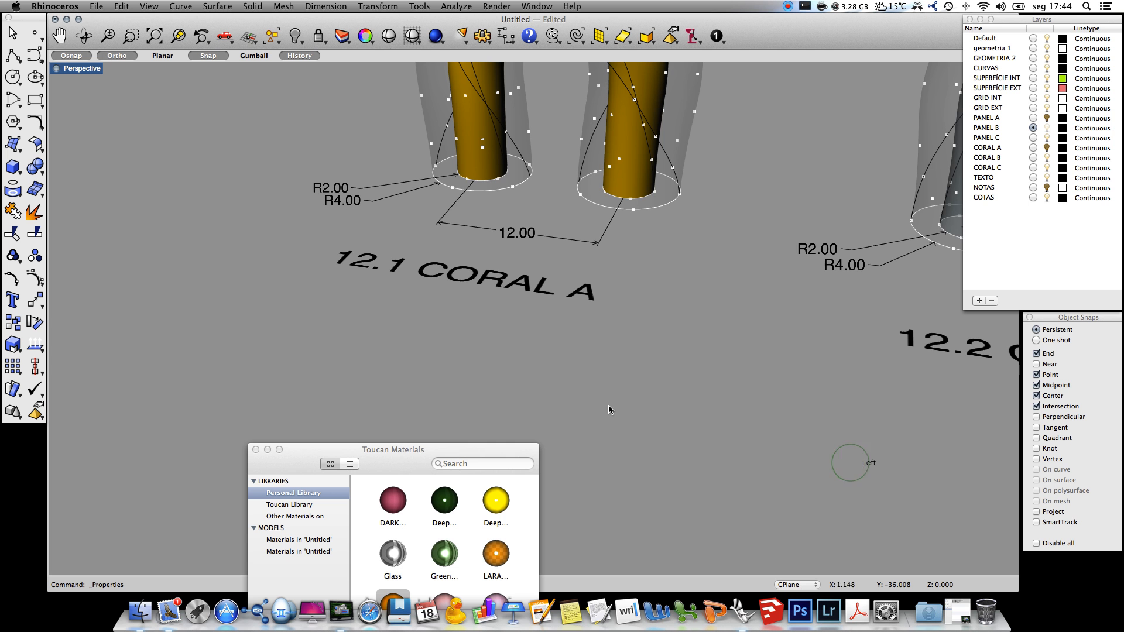
shift+right_drag(239, 256, 241, 294)
ctrl+right_drag(564, 269, 293, 256)
shift+right_drag(728, 276, 512, 203)
ctrl+right_drag(450, 226, 452, 276)
right_drag(649, 226, 647, 252)
ctrl+right_drag(486, 263, 487, 217)
right_drag(948, 383, 866, 328)
drag(370, 451, 198, 280)
click(806, 181)
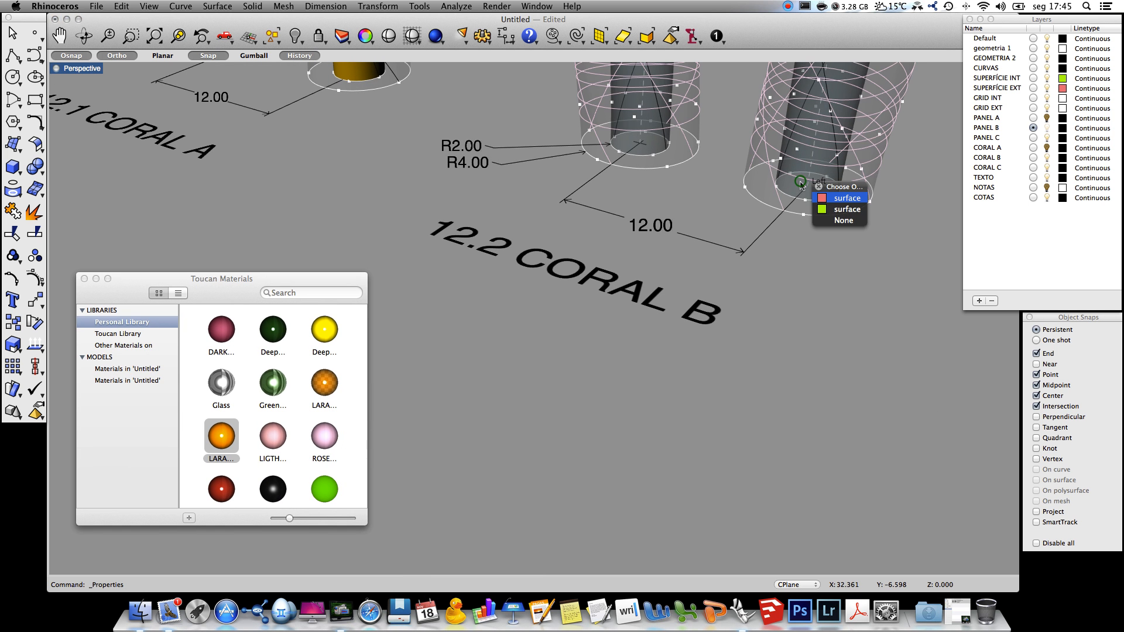
click(844, 210)
drag(221, 328, 371, 295)
drag(710, 156, 787, 169)
drag(248, 280, 230, 563)
click(248, 464)
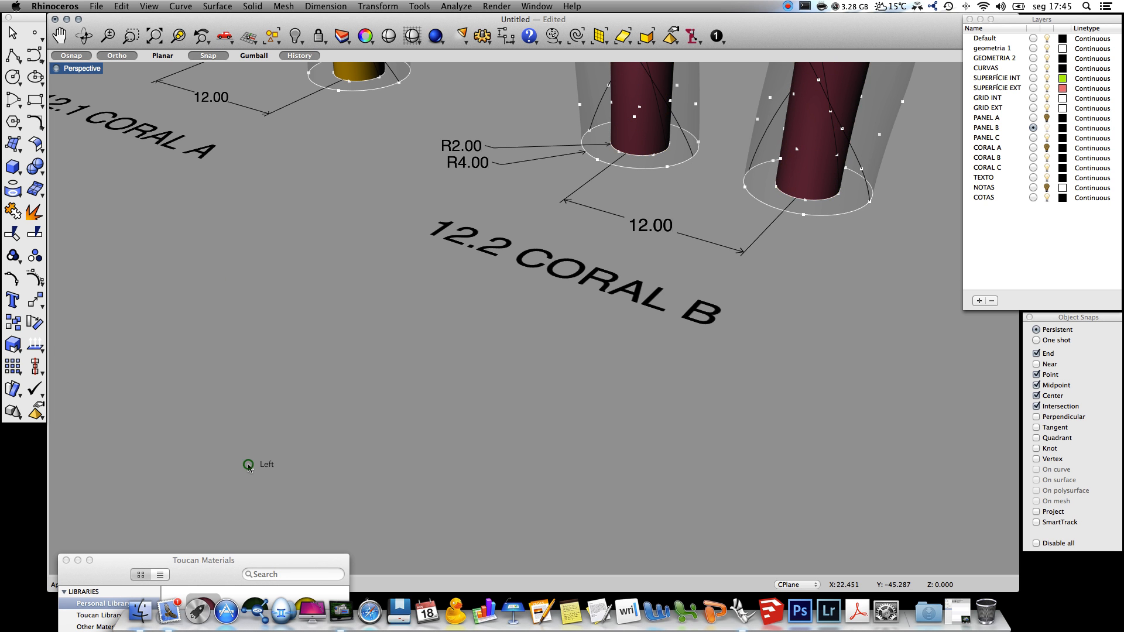
Draw a 5 by 5 square frame on the ground below the 12.2 CORAL B label.
click(36, 101)
click(295, 392)
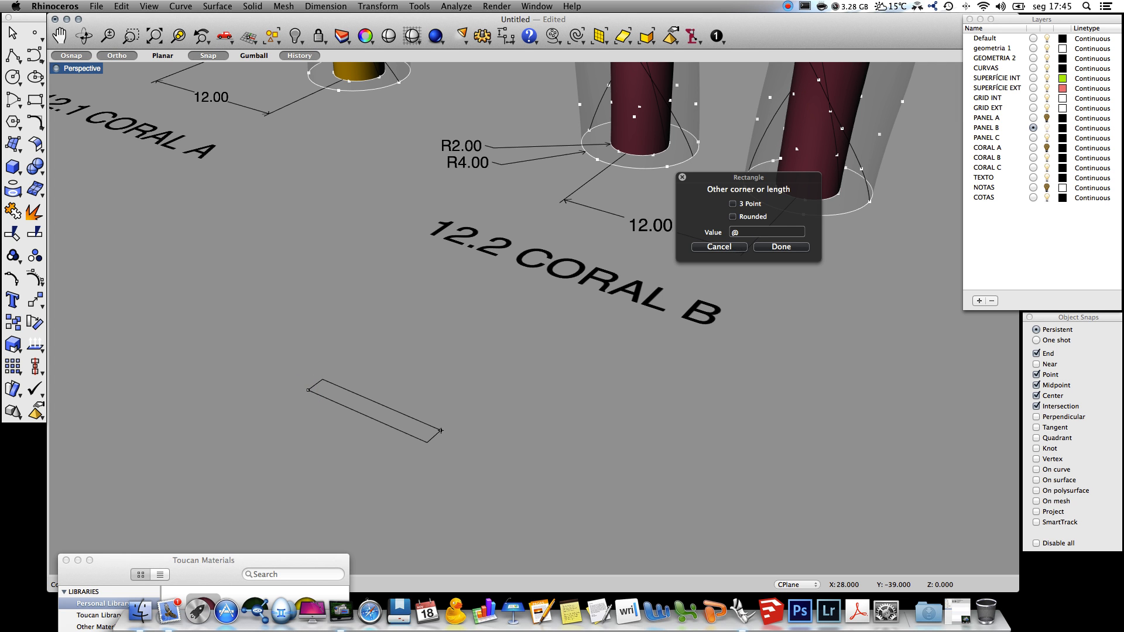
key(Return)
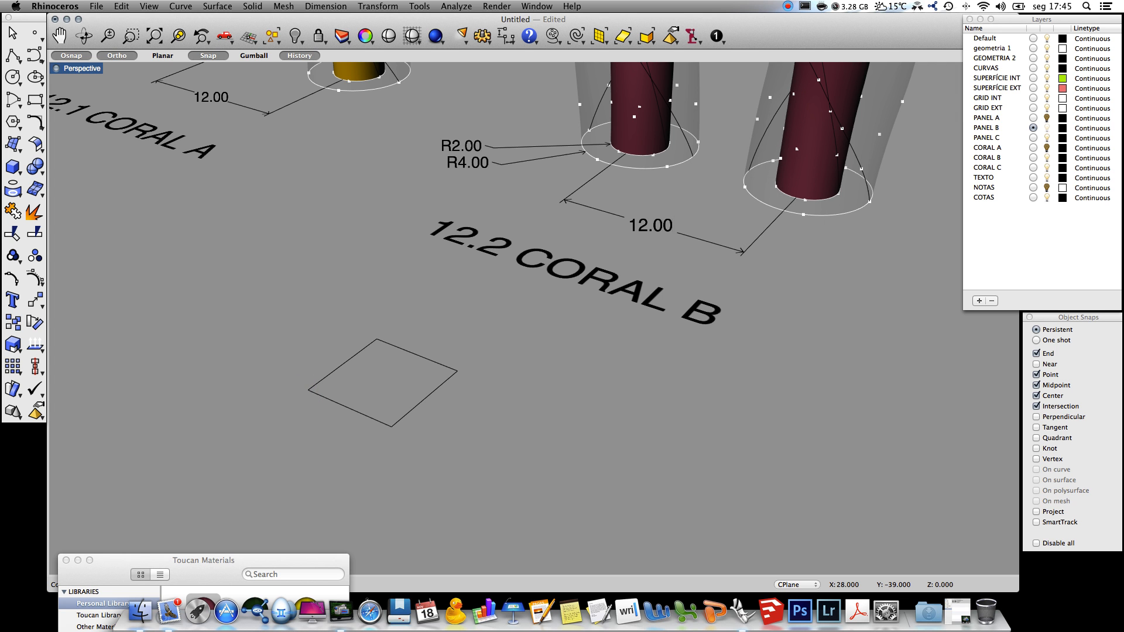
right_drag(415, 440, 420, 454)
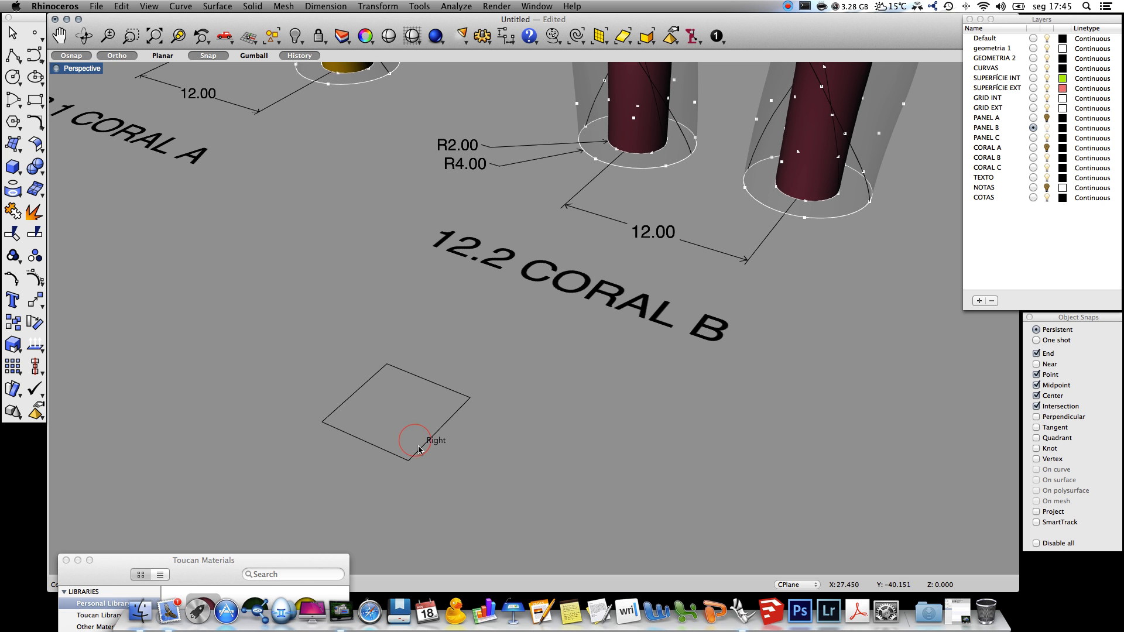
Draw a vertical line 5 units high from the centre of the square frame.
click(96, 6)
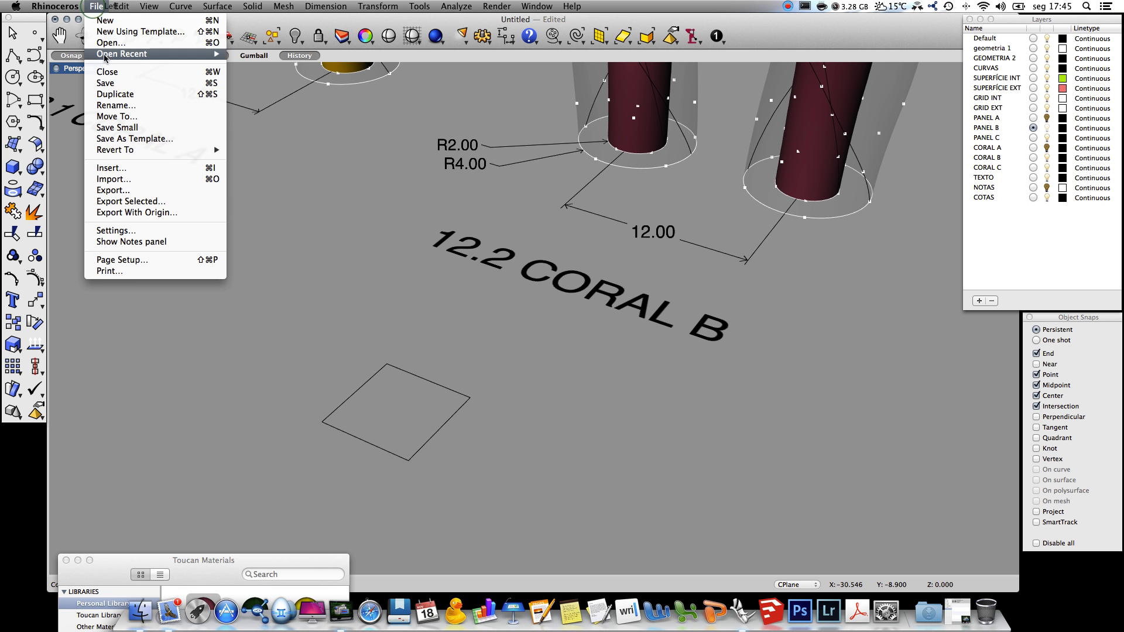
mouse_move(180, 6)
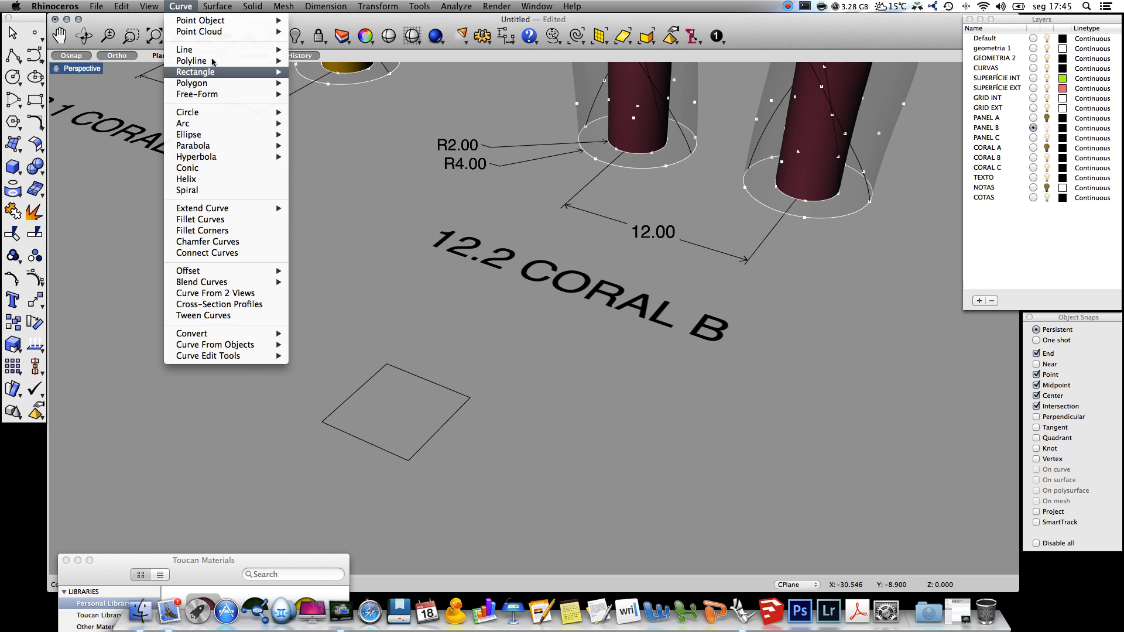
mouse_move(216, 50)
click(336, 186)
click(449, 434)
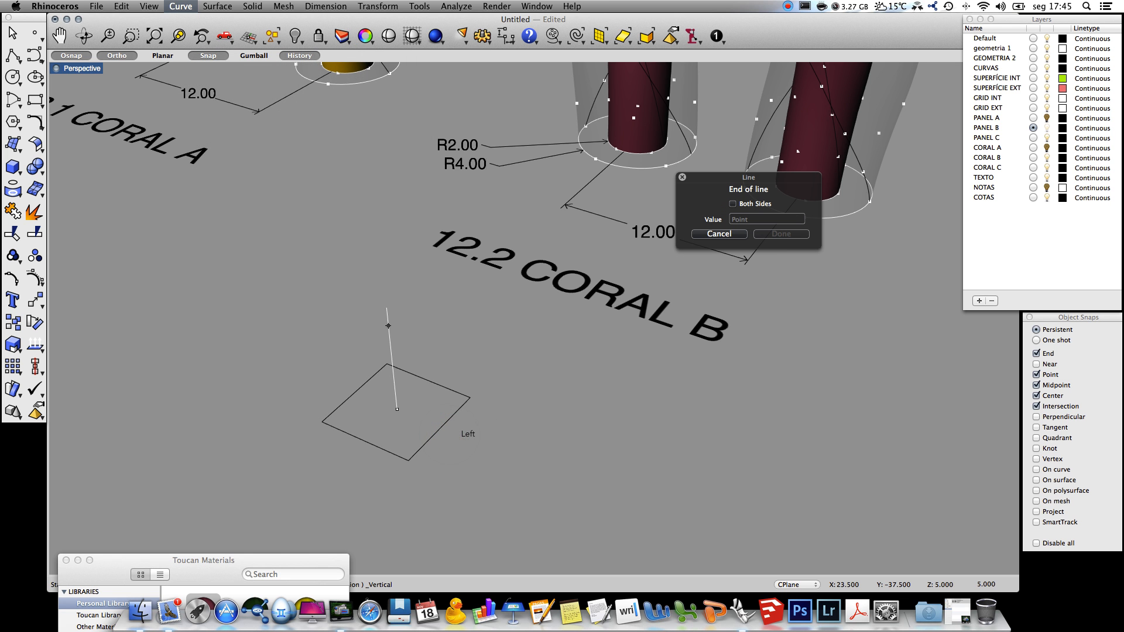
click(381, 295)
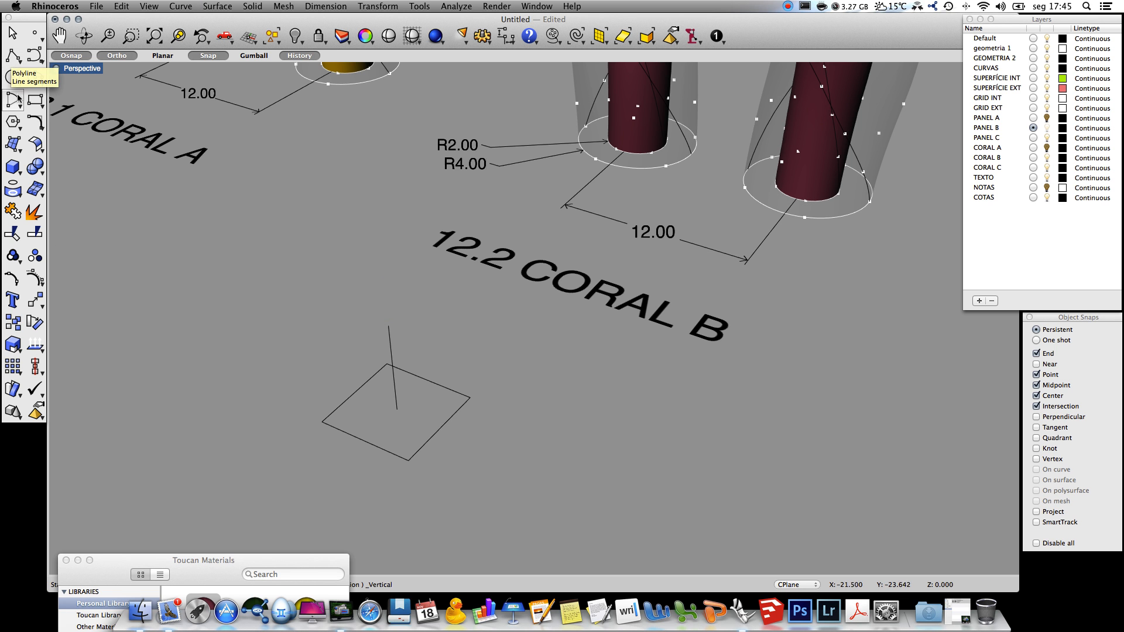
Draw a horizontal circle with a radius of about 1 unit centred on the upper end of the vertical line.
click(13, 76)
click(381, 329)
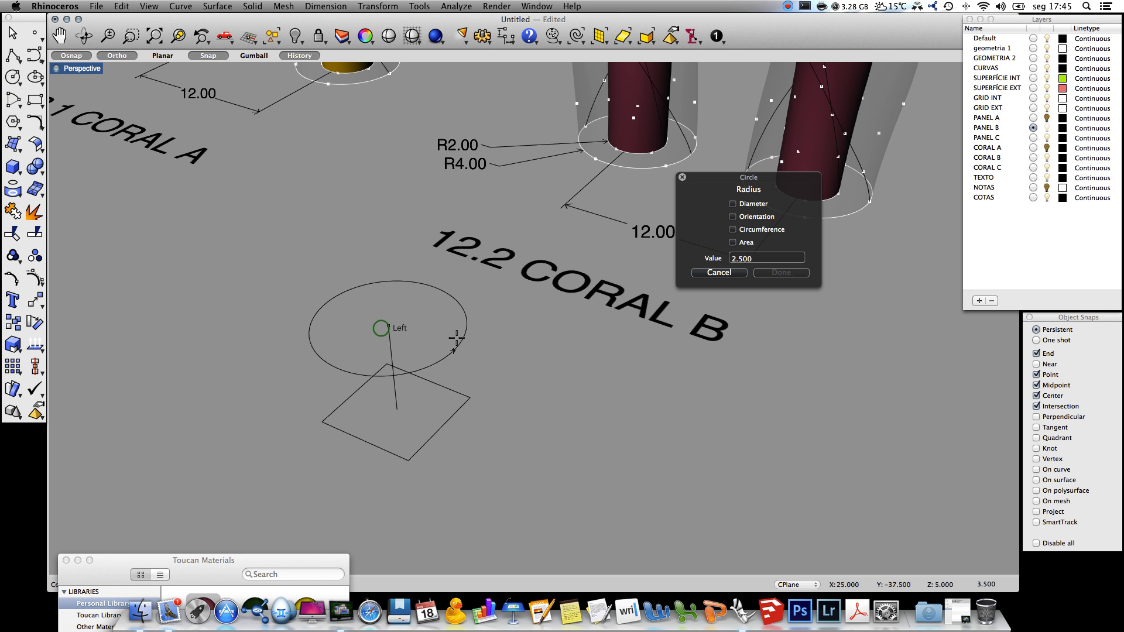
click(410, 328)
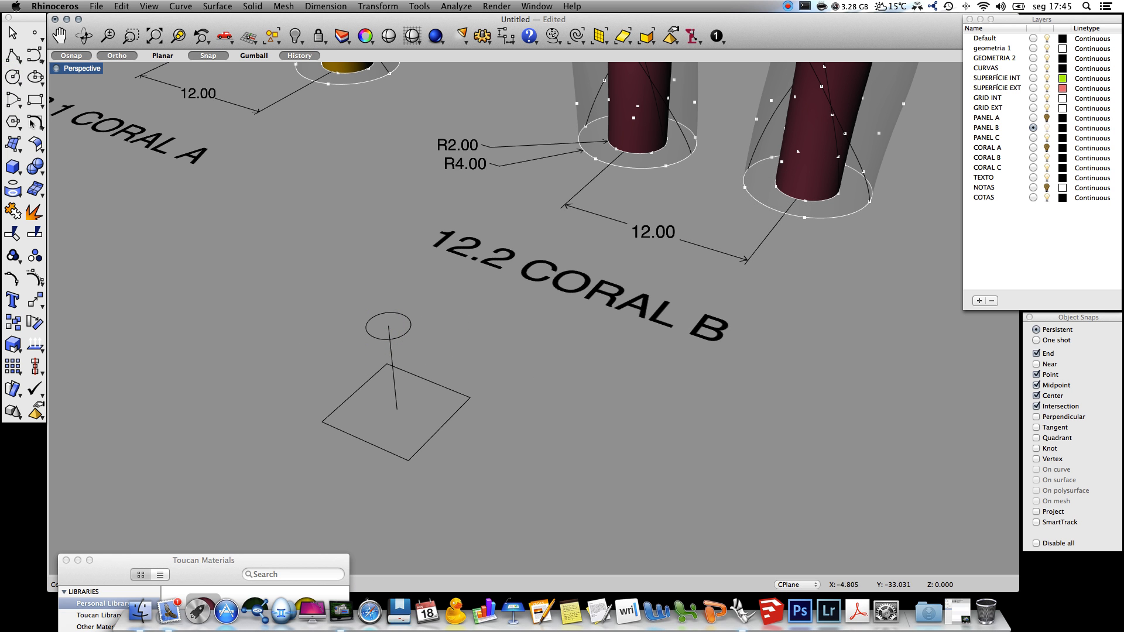
Draw a polyline from the square's centre up to the circle's edge and down to the midpoint of the square's nearest side.
click(13, 55)
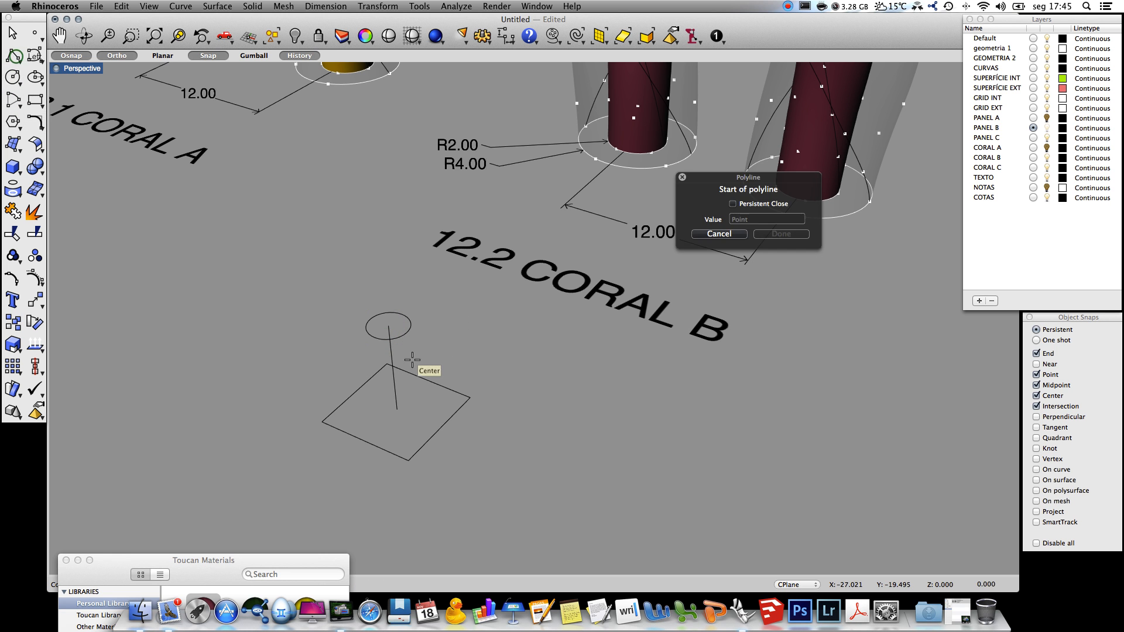
click(396, 409)
click(408, 334)
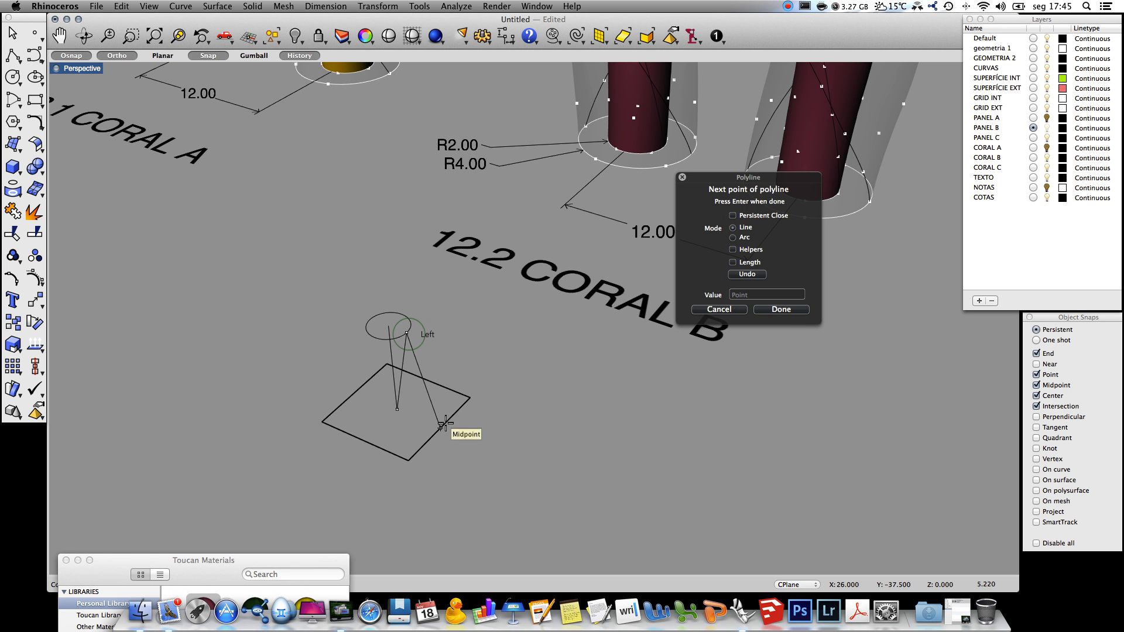
click(441, 428)
key(Return)
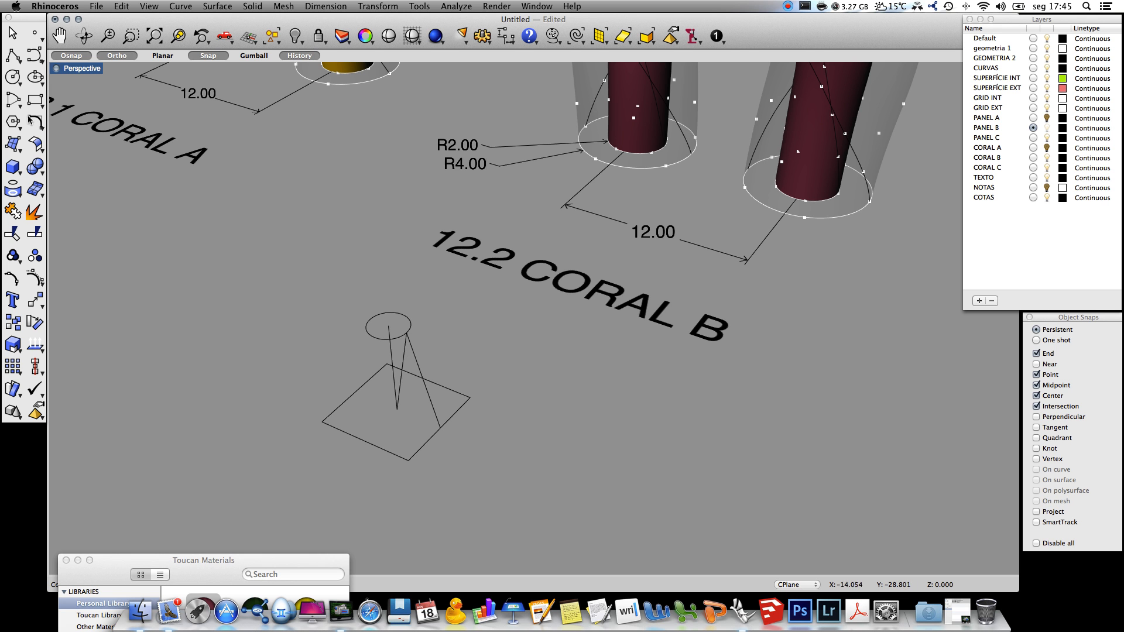
Draw a degree 3 control-point curve using the polyline's three vertices, from the square's centre to the side's midpoint.
click(33, 55)
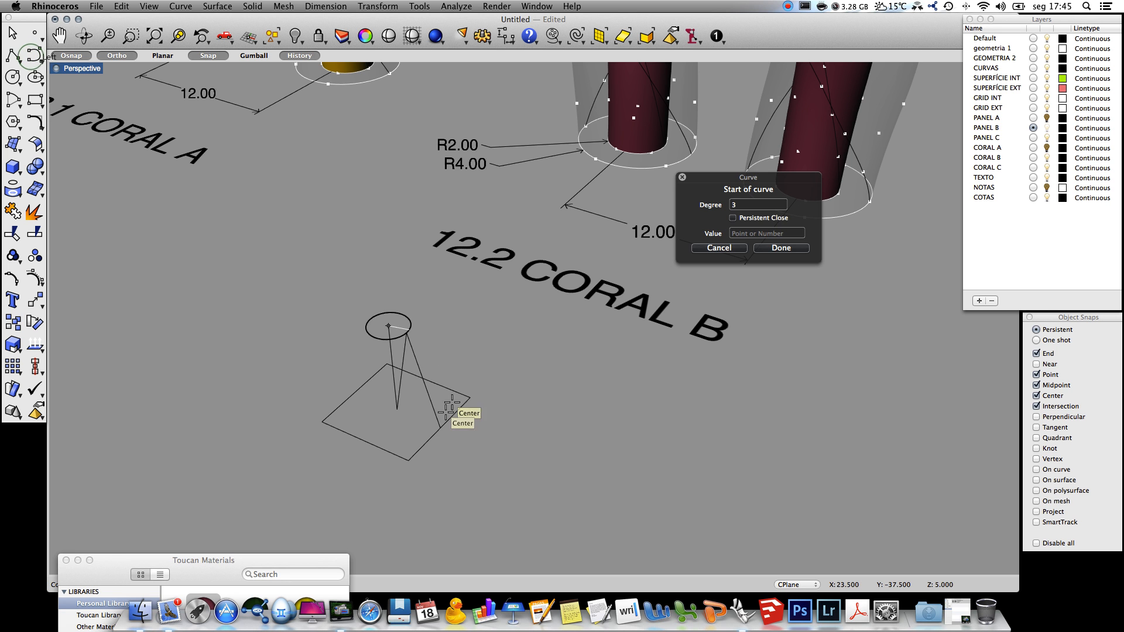
click(396, 415)
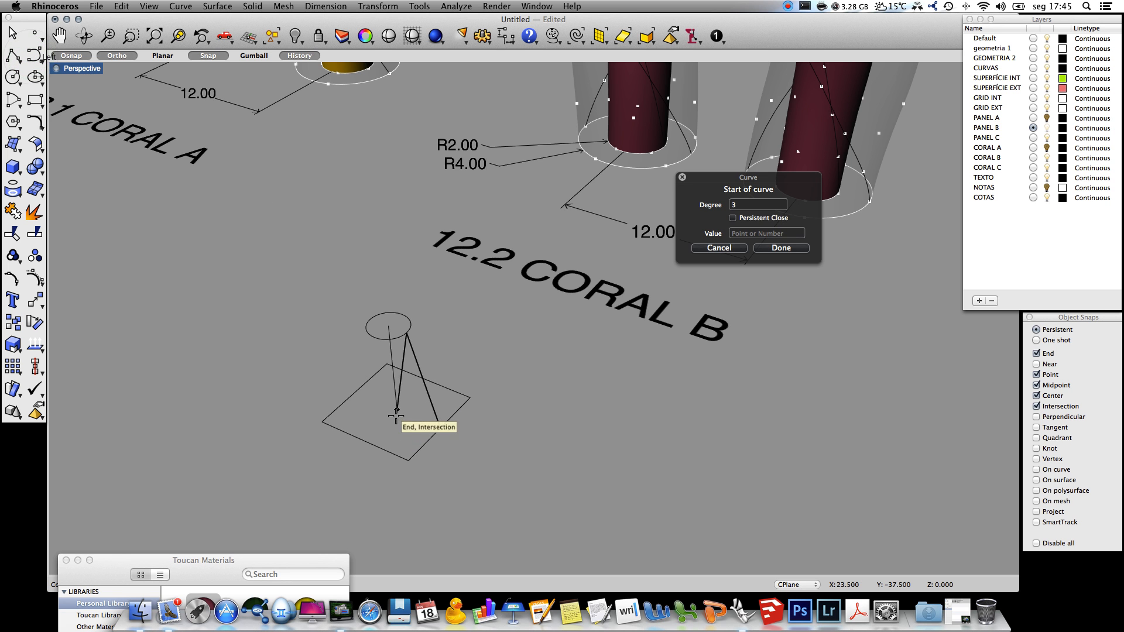
click(406, 333)
click(440, 431)
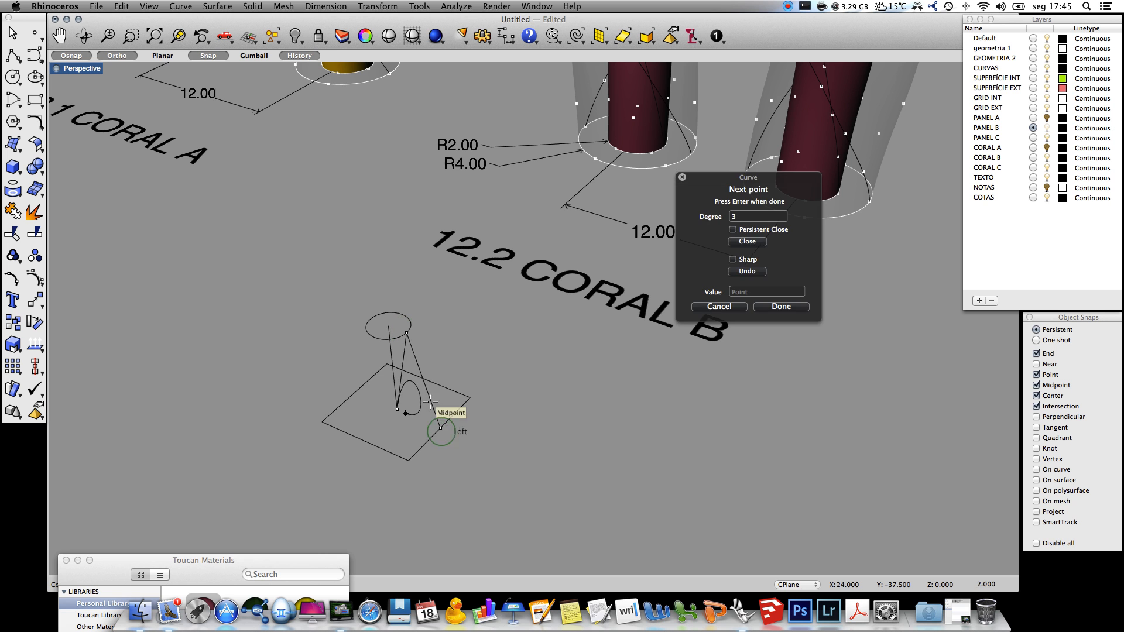
key(Return)
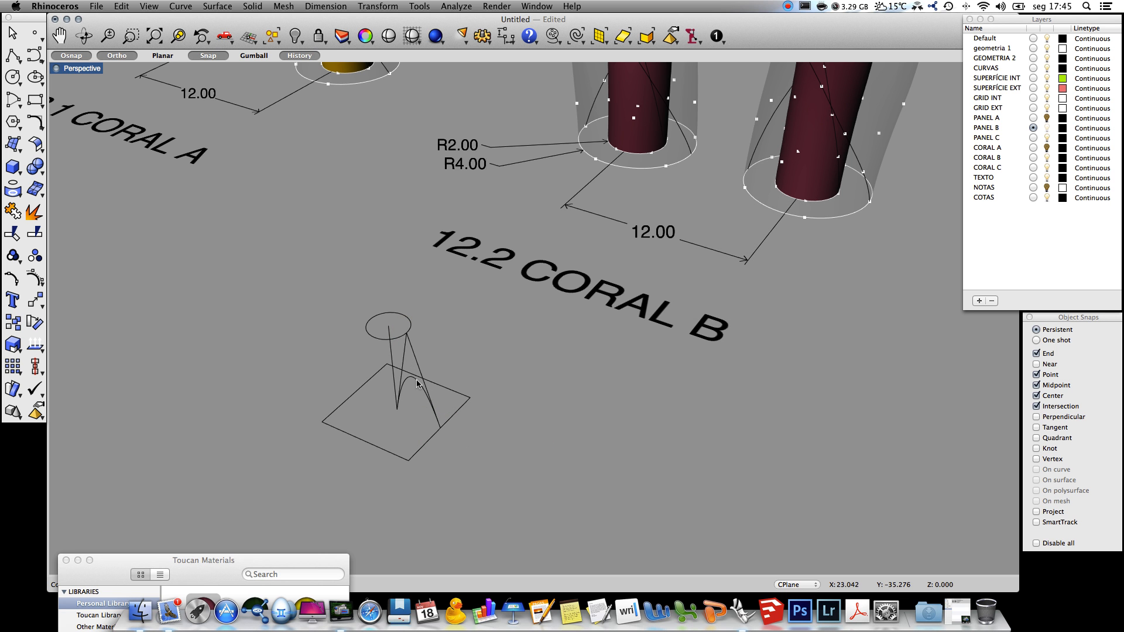
Move the square frame, circle, vertical line and polyline to the geometria 1 layer, leaving the curved profile on PANEL B.
click(418, 381)
click(477, 445)
click(366, 325)
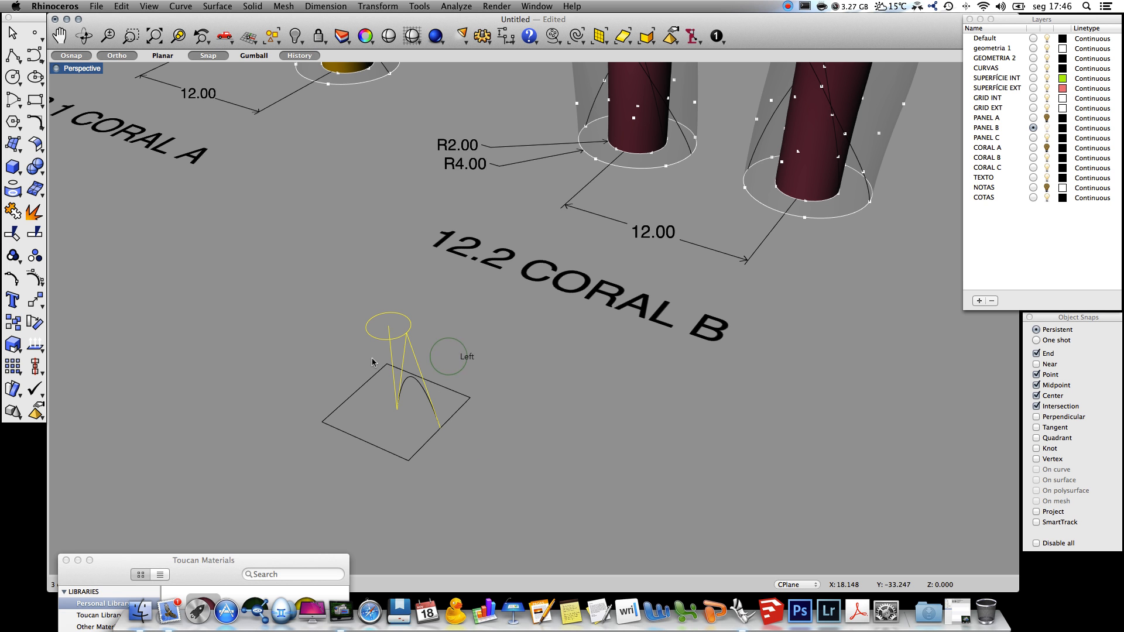
shift+click(370, 381)
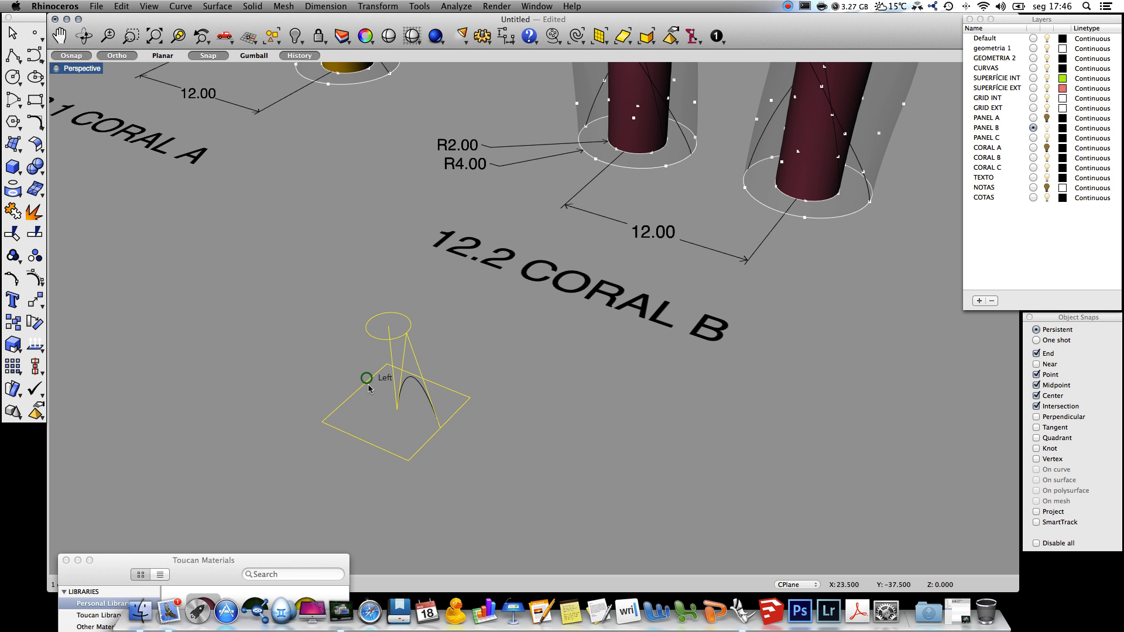
click(365, 34)
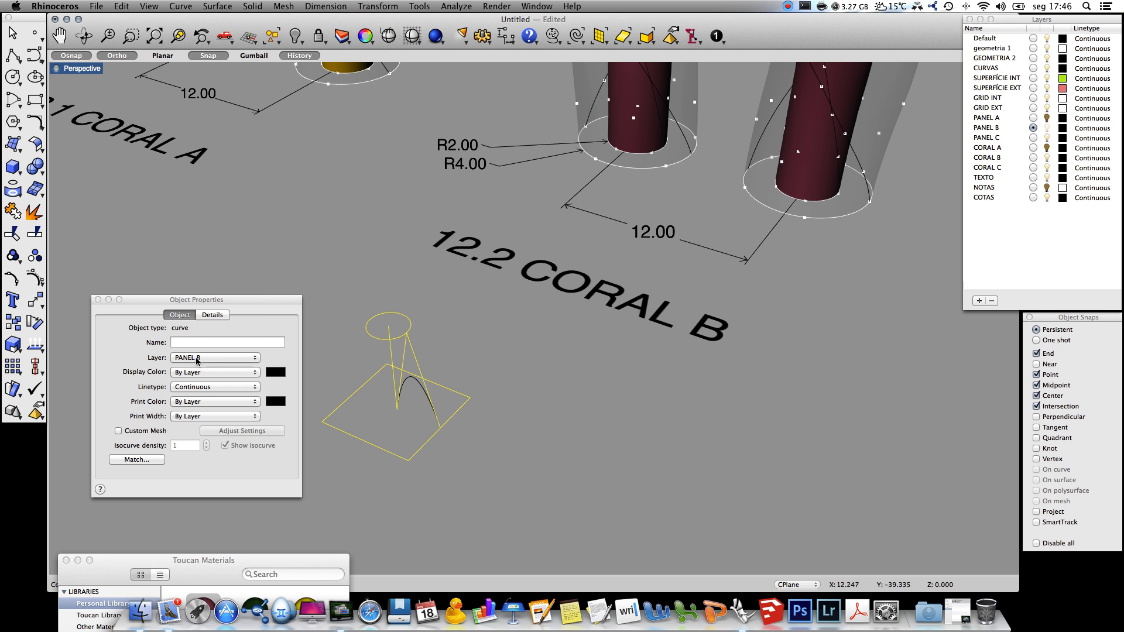
click(197, 358)
click(245, 229)
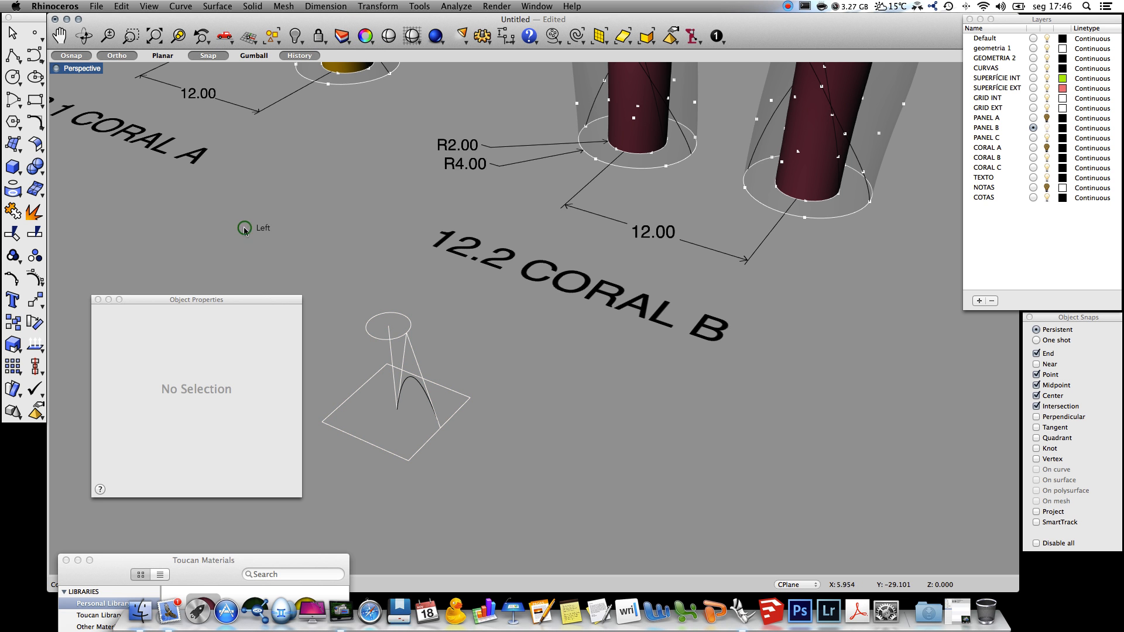
click(98, 299)
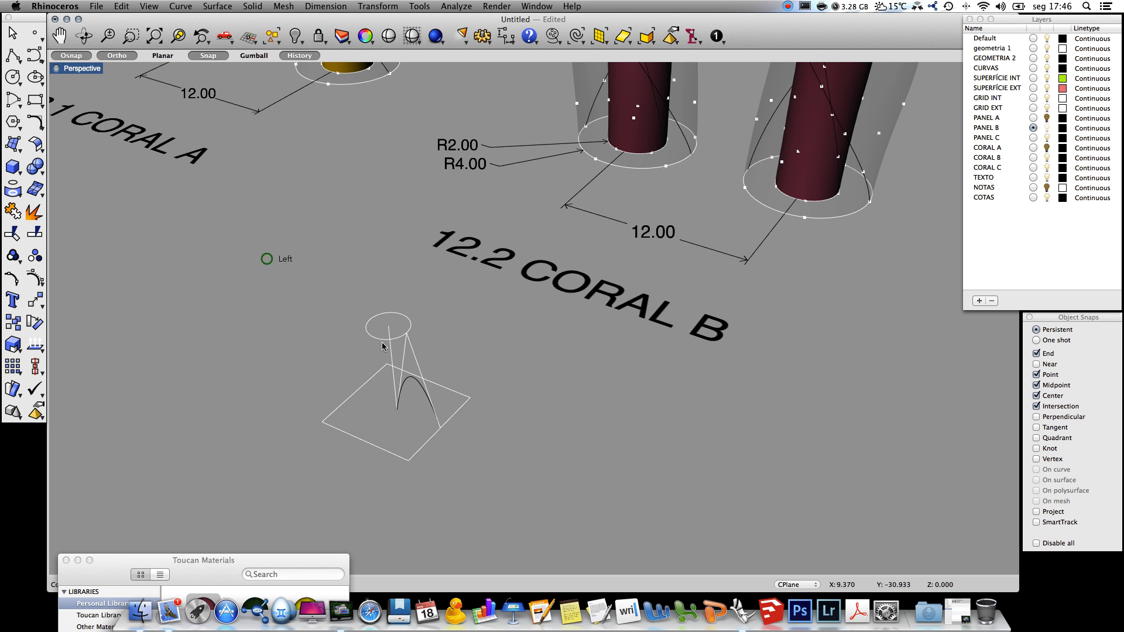
Draw a horizontal circle centred on the square frame's centre and reaching the midpoint of its side.
click(13, 77)
click(395, 415)
click(437, 427)
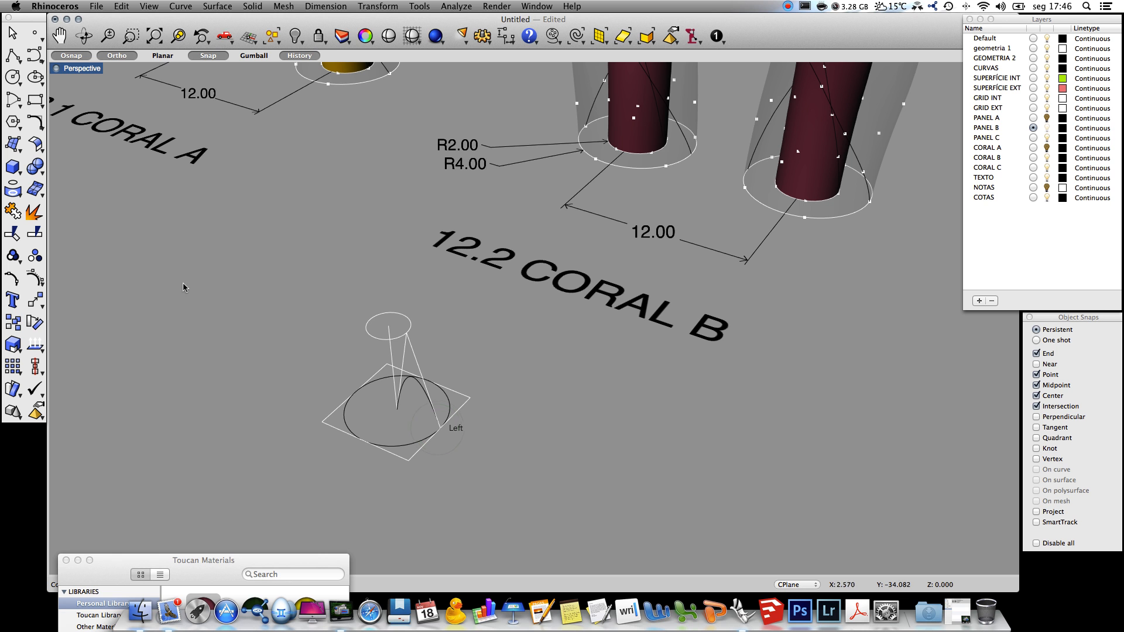
Rail-revolve the curved profile along the circle inside the square, using the vertical line as the axis.
text(railr)
key(Return)
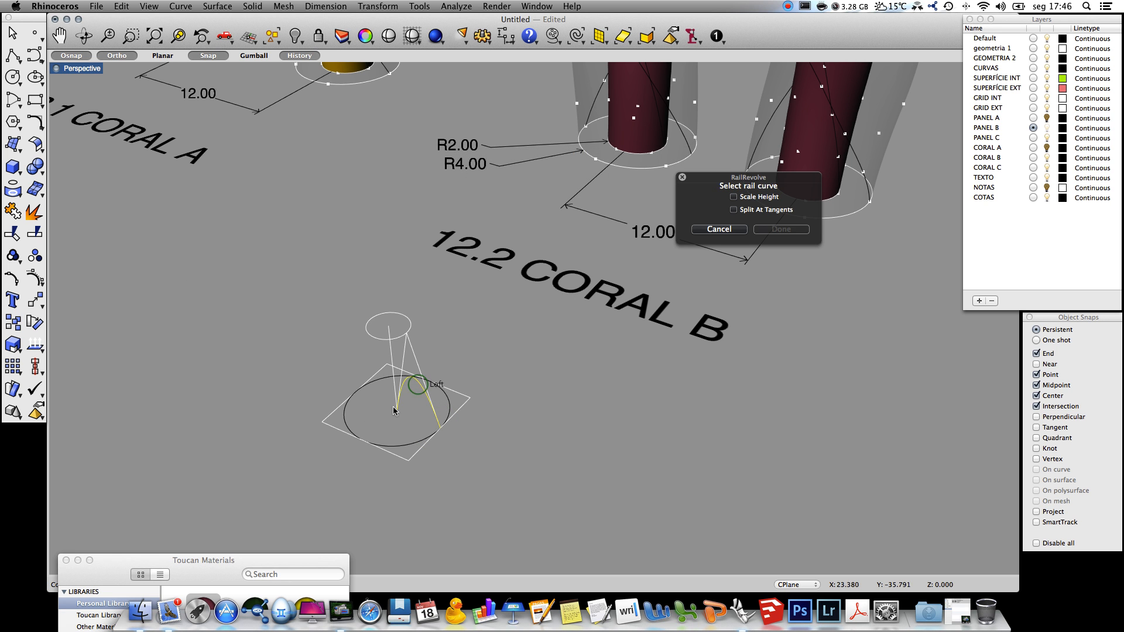
click(383, 379)
click(394, 409)
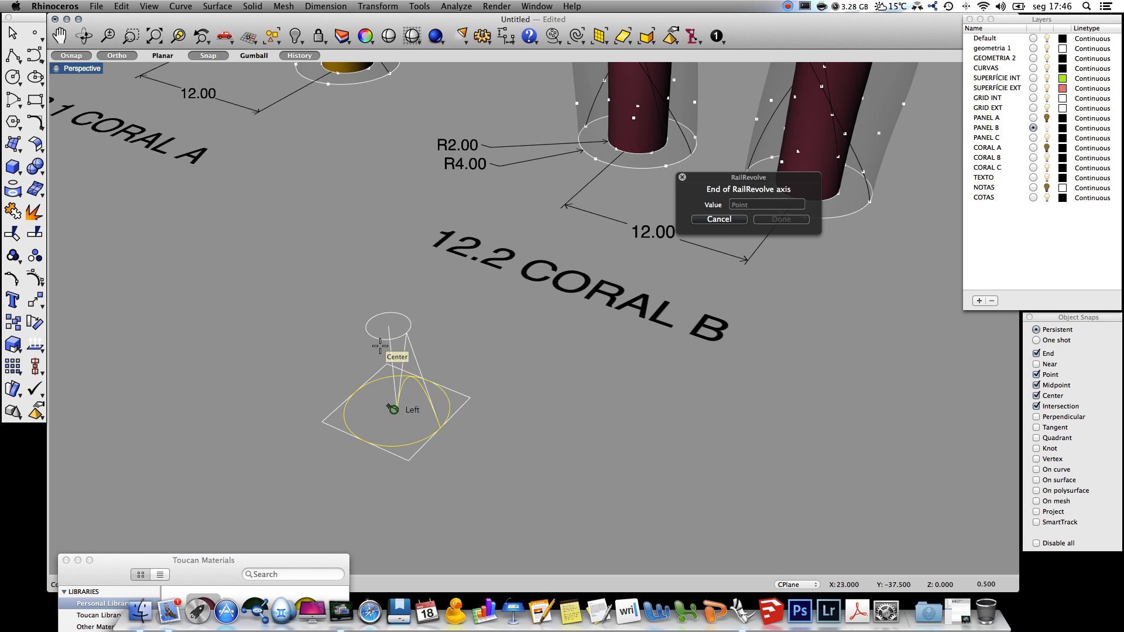
click(386, 324)
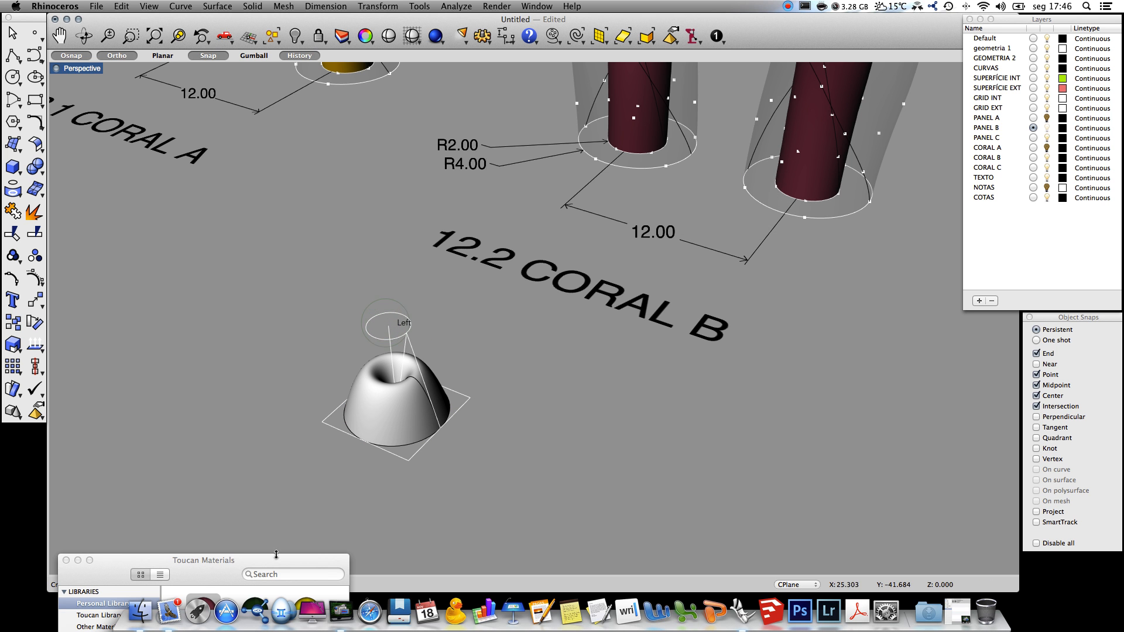
Apply the dark red material from the Toucan Materials personal library to the revolved surface.
drag(252, 560, 226, 379)
drag(175, 428, 375, 418)
drag(221, 378, 251, 526)
click(259, 429)
Copy the revolved surface from the square's far corner to its other three corners, forming a 2 by 2 arrangement.
right_drag(479, 331, 480, 410)
click(415, 521)
click(178, 35)
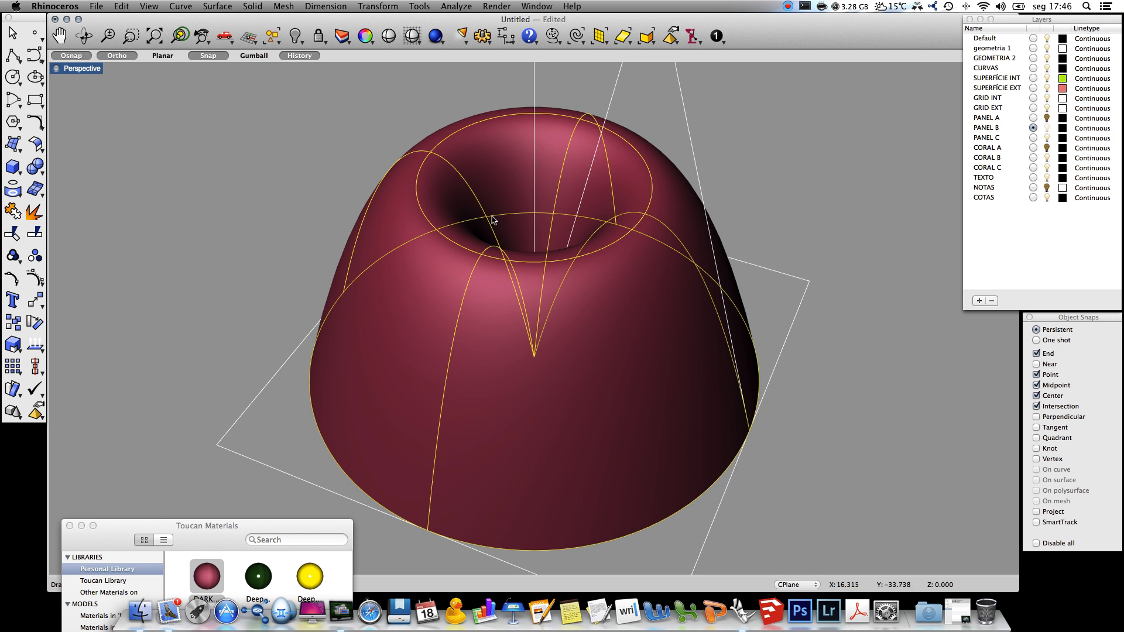
scroll(308, 168, down, 3)
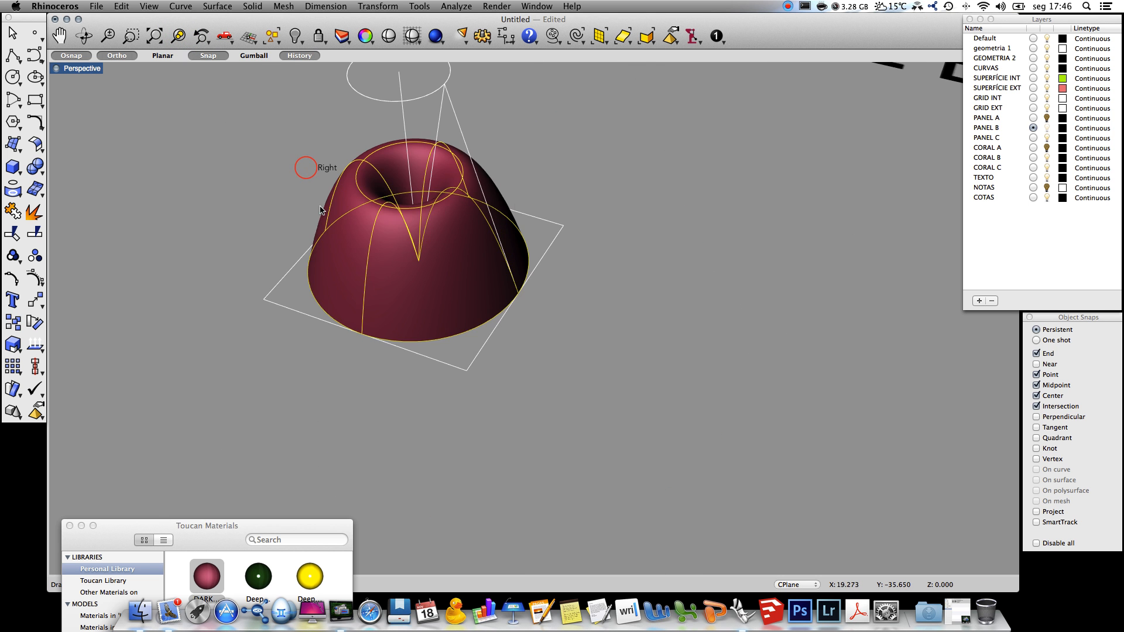
right_drag(598, 185, 620, 251)
click(624, 261)
text(Copy)
key(Return)
click(419, 304)
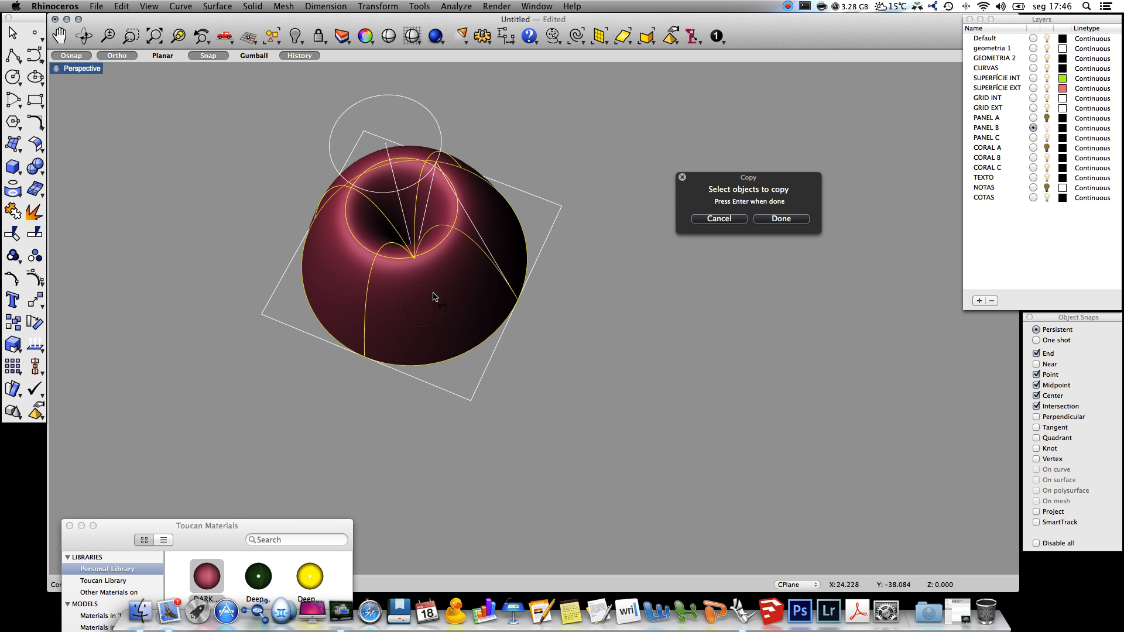
key(Return)
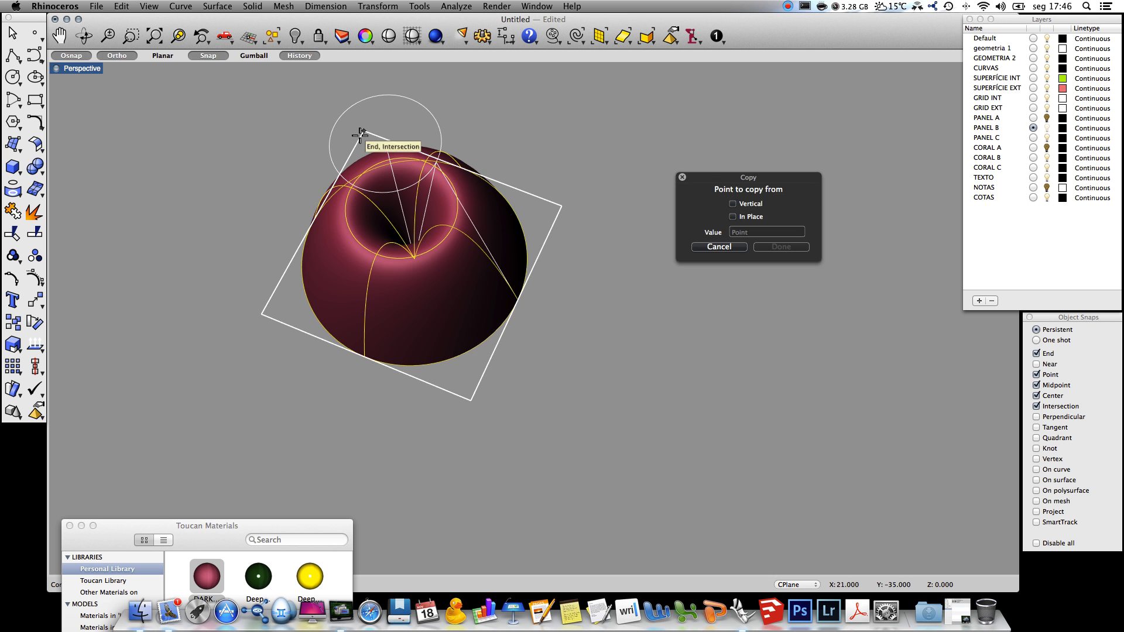
click(363, 131)
click(561, 208)
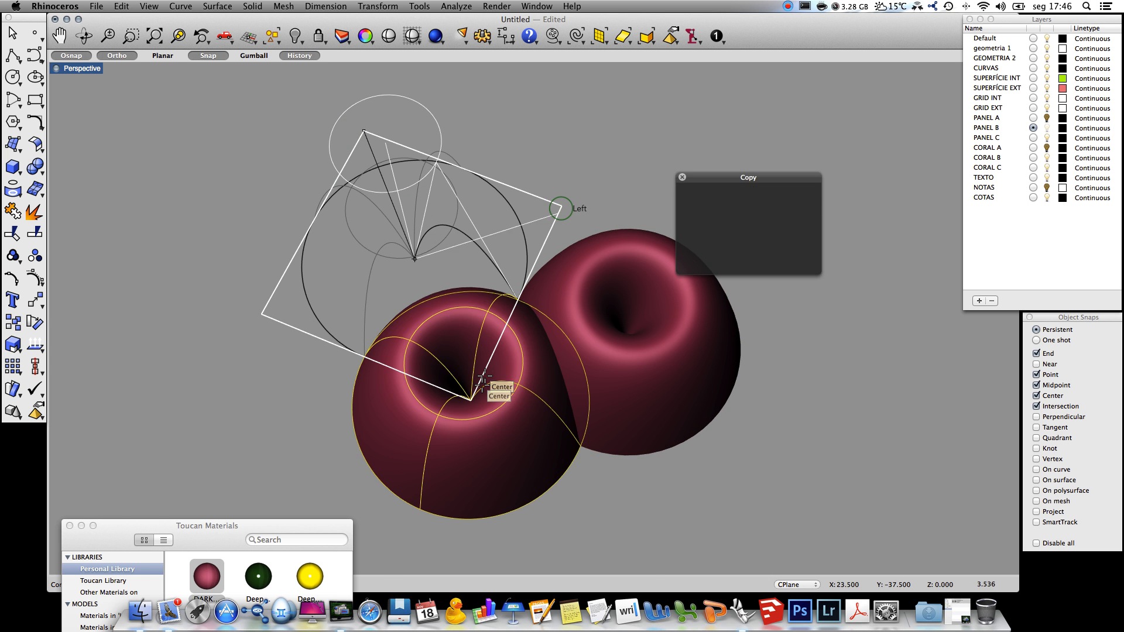
click(472, 399)
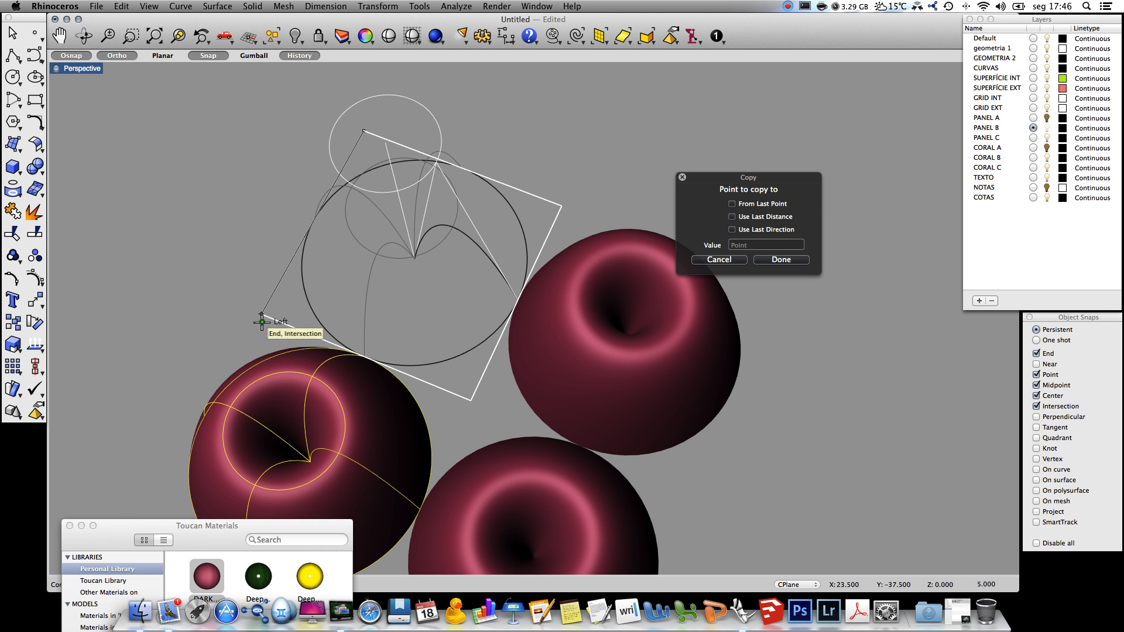
click(261, 315)
key(Return)
Group the four revolved surfaces of the 2 by 2 arrangement.
click(424, 308)
shift+click(388, 452)
shift+click(498, 471)
shift+click(567, 369)
click(13, 255)
Start ptPanel3DCustom with CORAL B's inner grid as first bounding grid, its outer grid as second, and the outer surface as bounding surface.
right_drag(790, 309, 787, 353)
right_drag(864, 380, 825, 309)
mouse_move(715, 248)
right_down()
mouse_move(703, 422)
mouse_move(694, 394)
mouse_move(697, 404)
right_up()
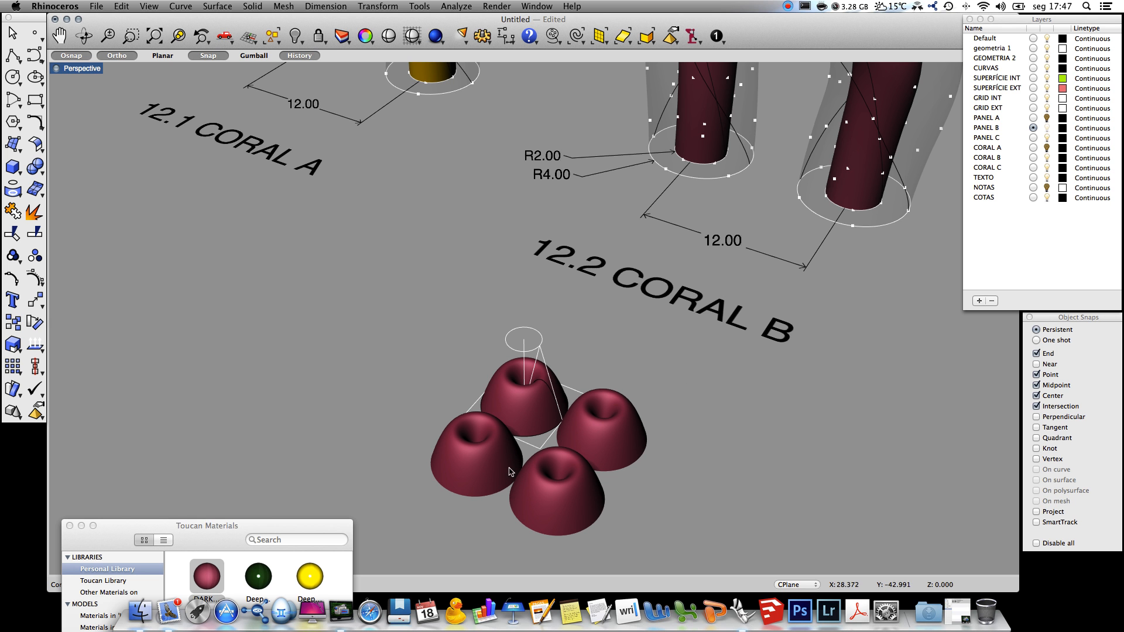
text(ptPanel3D)
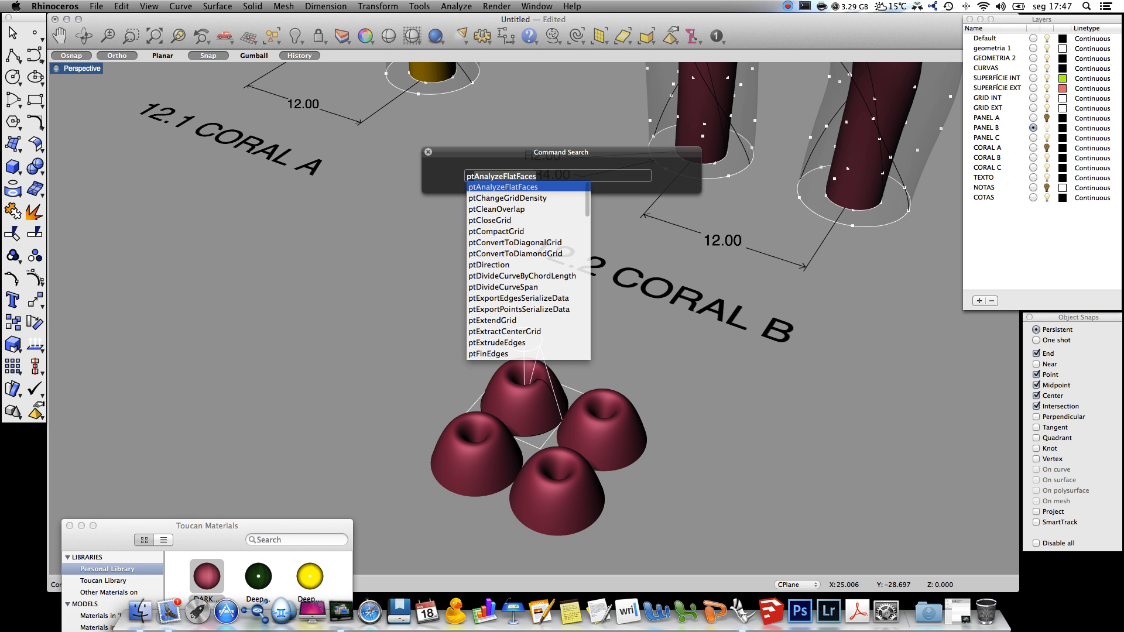
key(Down)
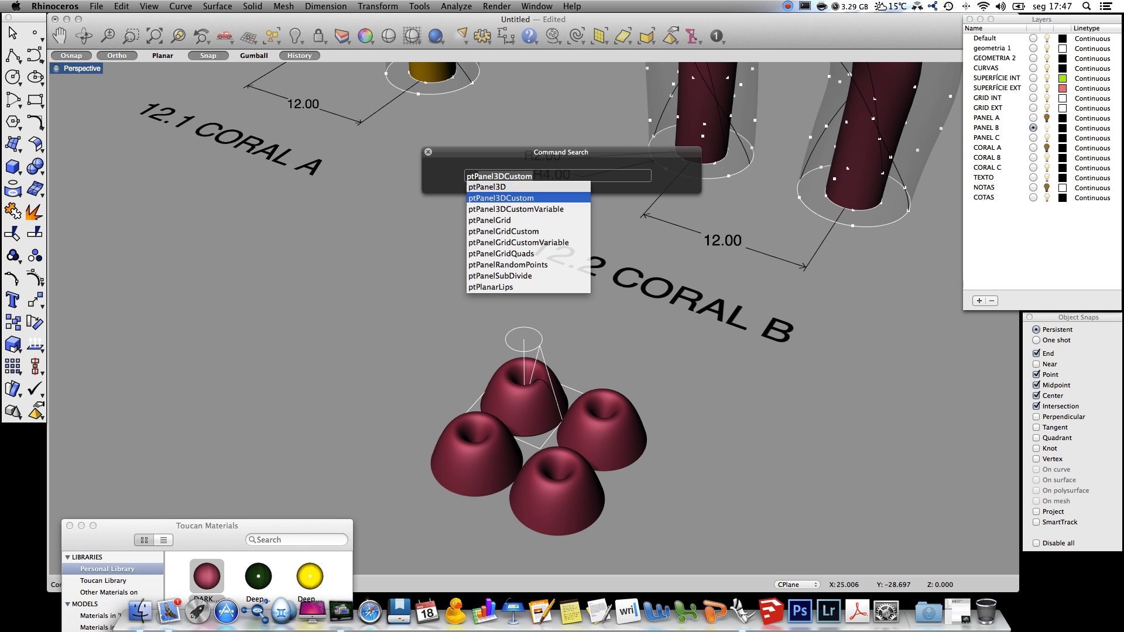
key(Return)
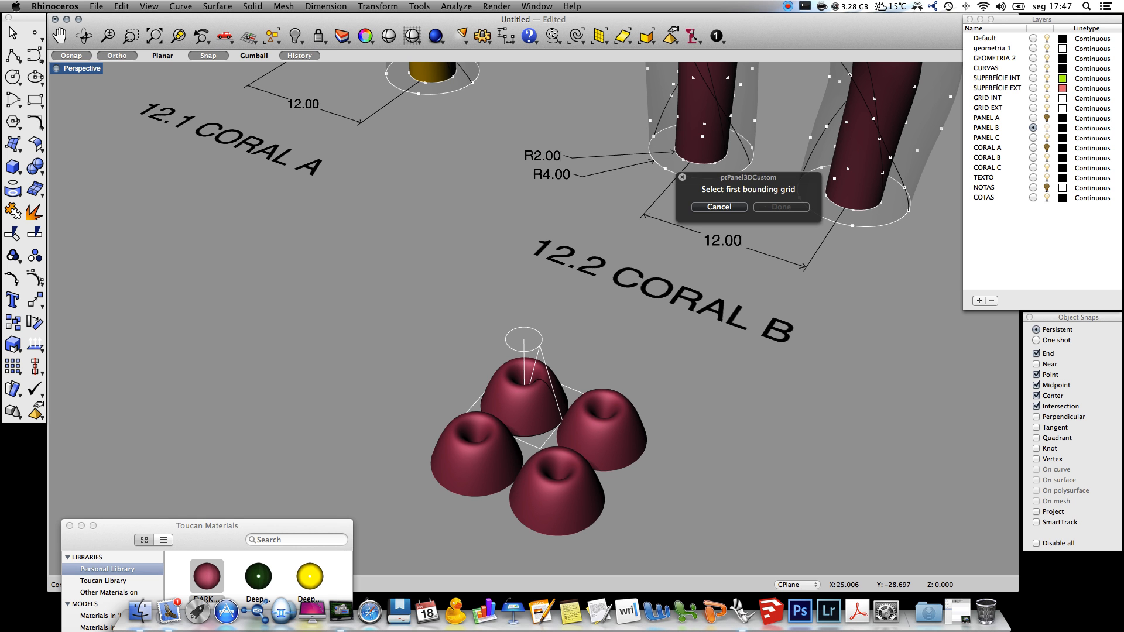
click(853, 214)
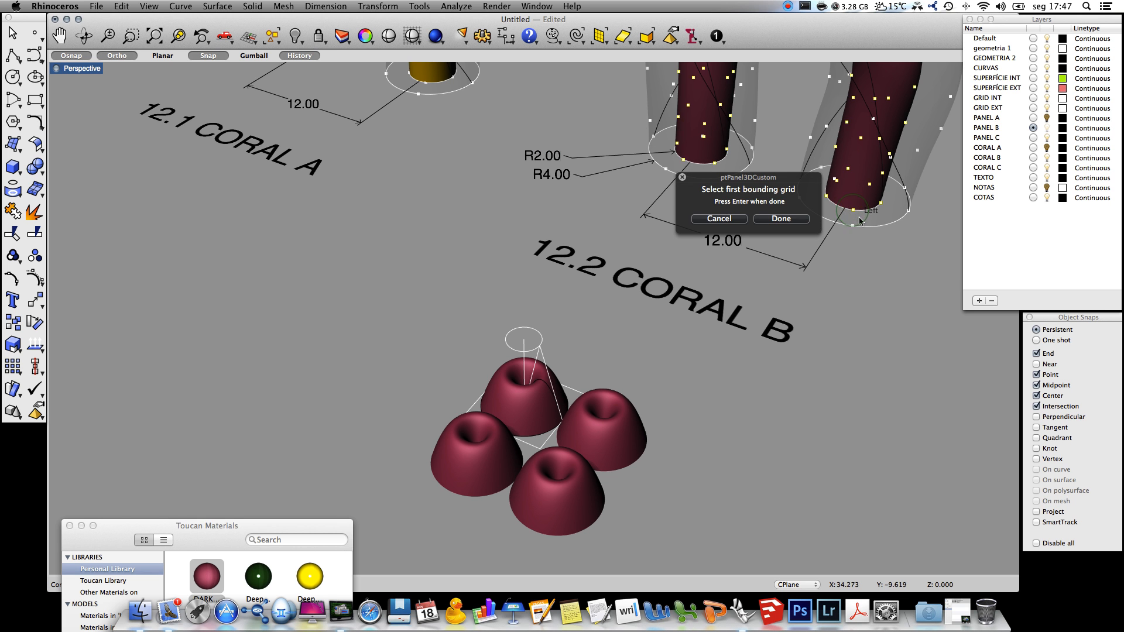
key(Return)
click(853, 227)
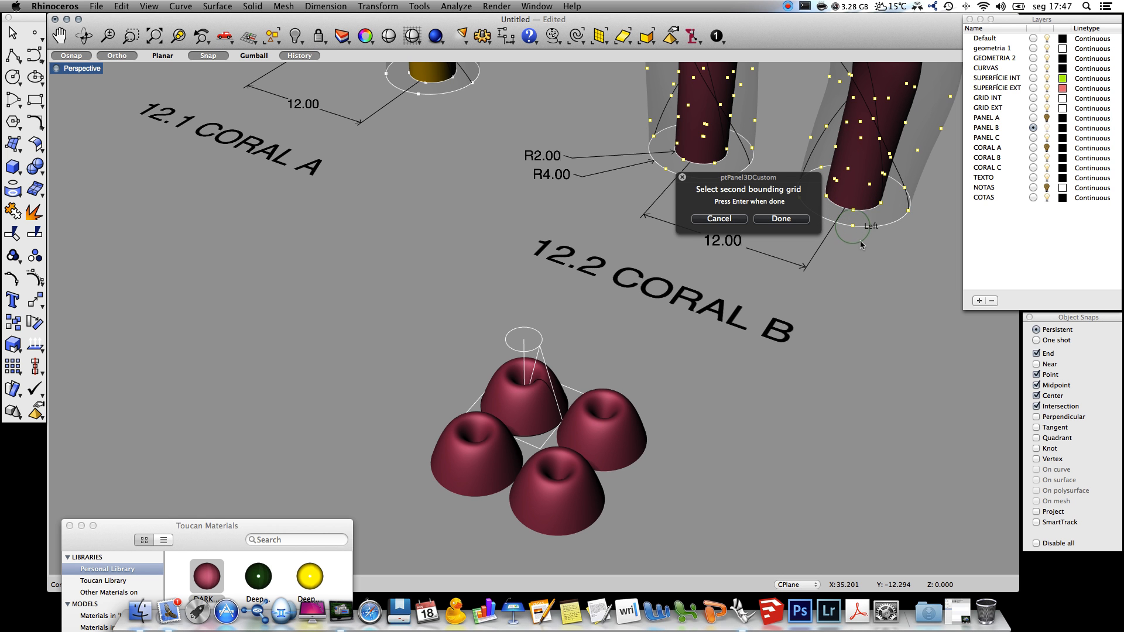
key(Return)
click(864, 205)
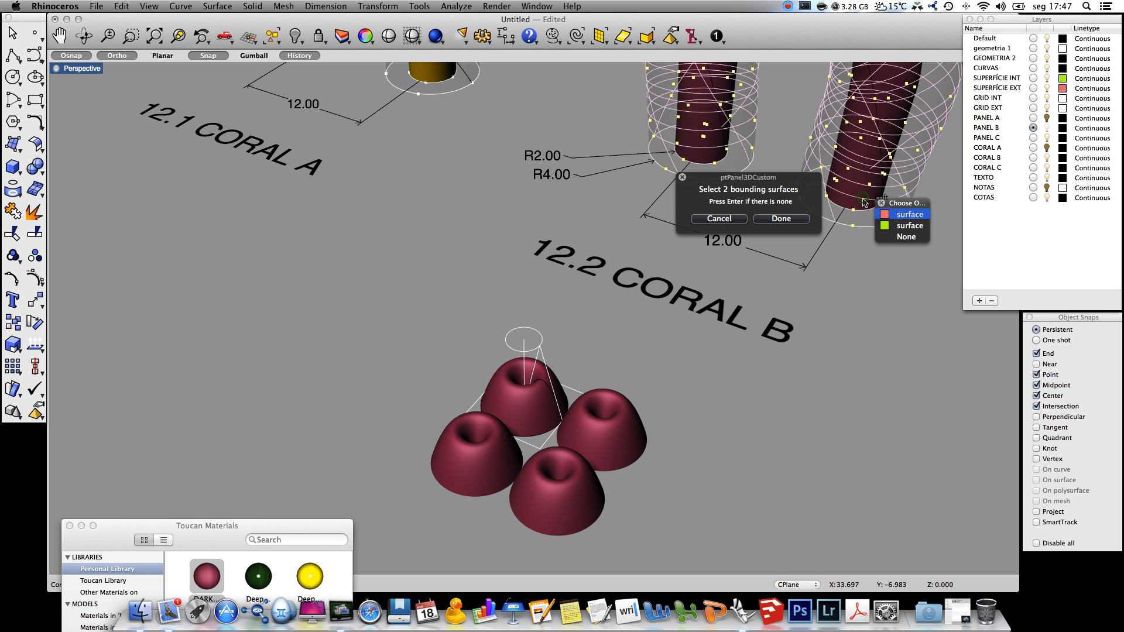
click(902, 215)
key(Return)
Use the four revolved surfaces as the pattern and generate CORAL B's panels with shifts of 1, length 10, width 10 and height 2.5.
click(518, 409)
click(606, 451)
click(499, 471)
click(537, 505)
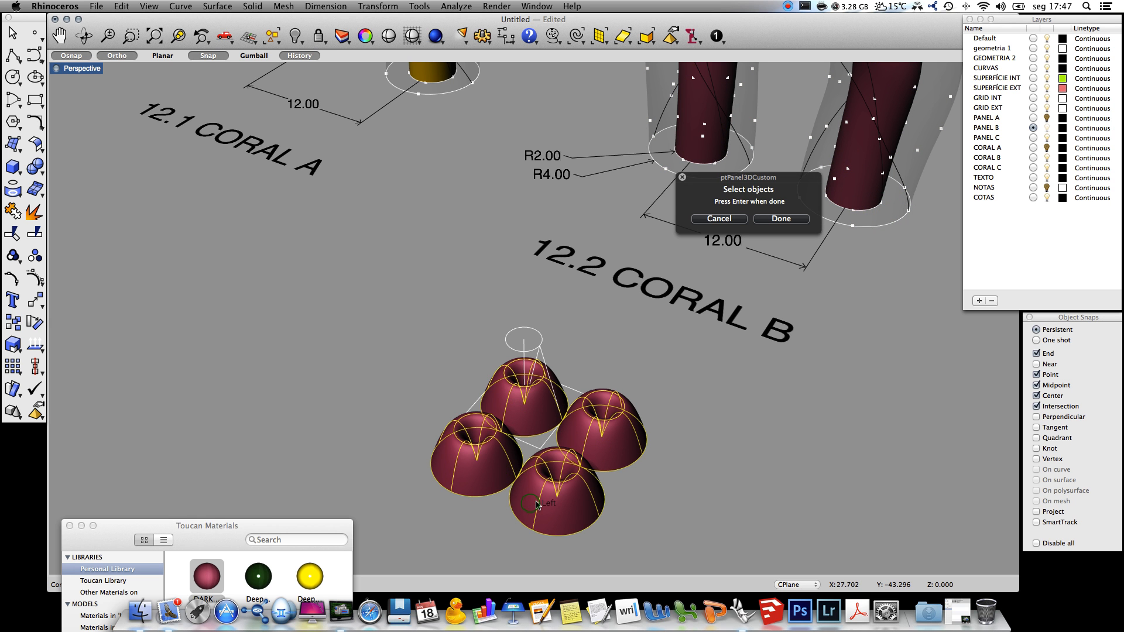
key(Return)
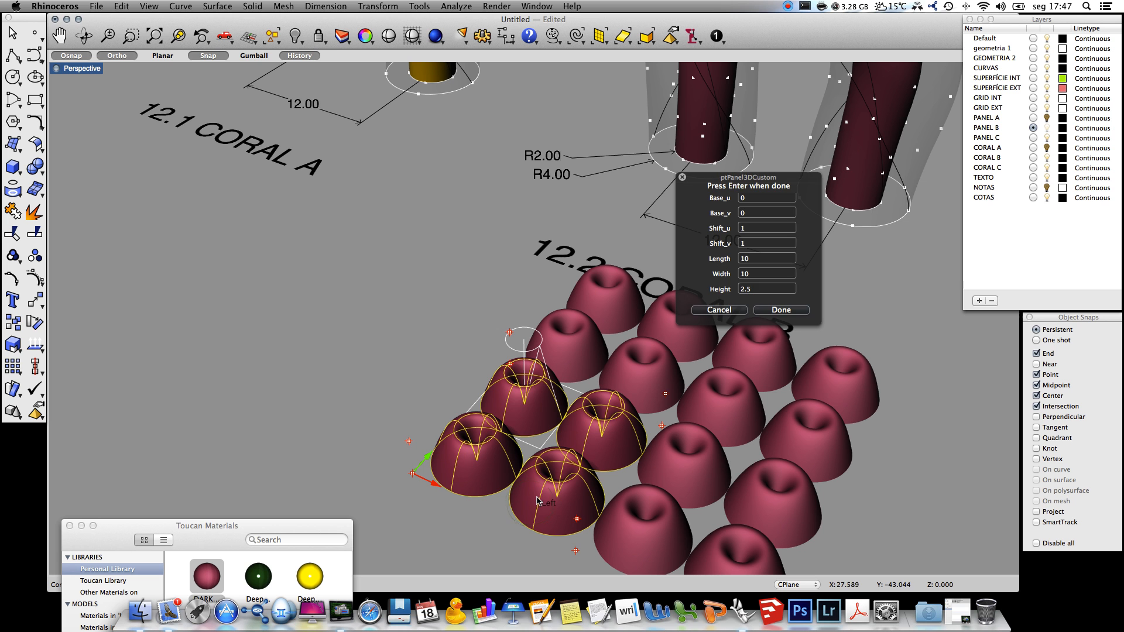
click(783, 311)
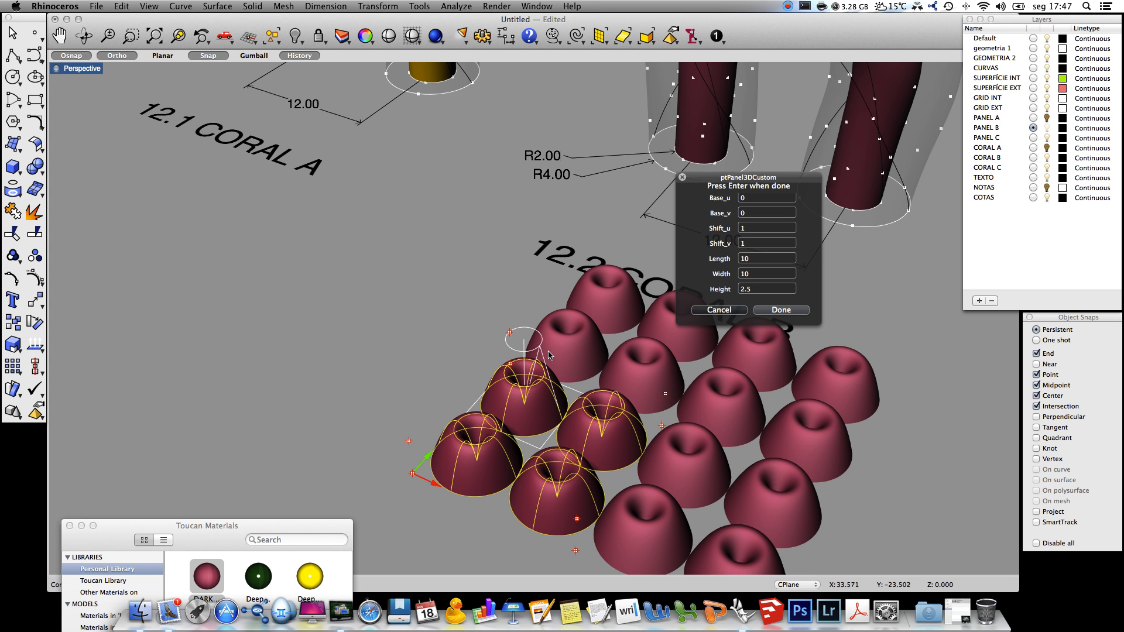
drag(742, 176, 398, 172)
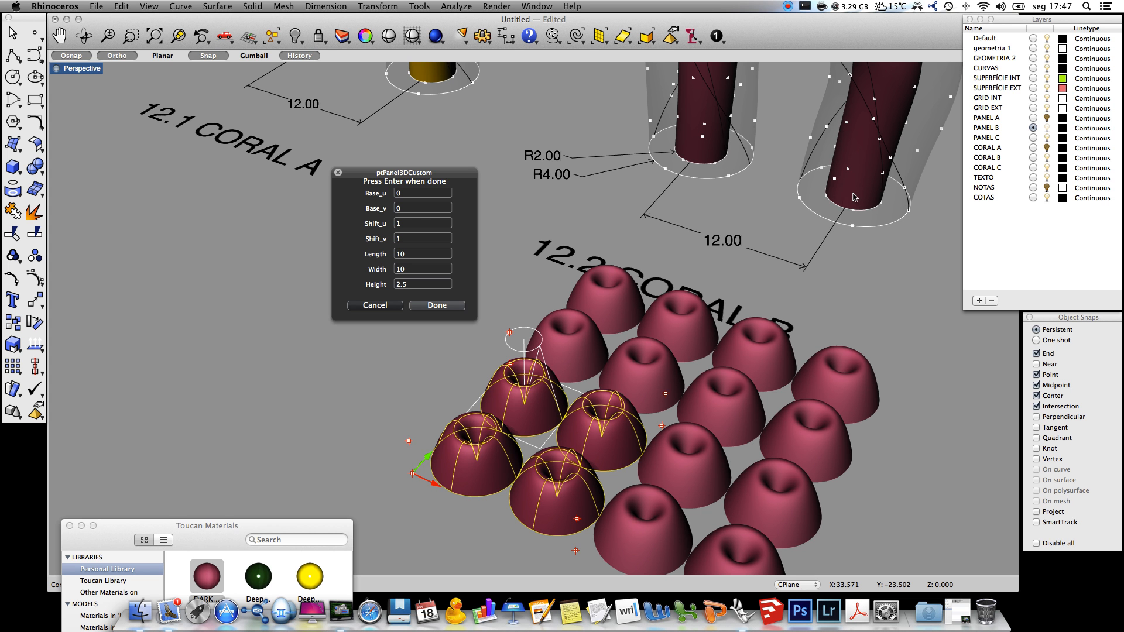
key(Return)
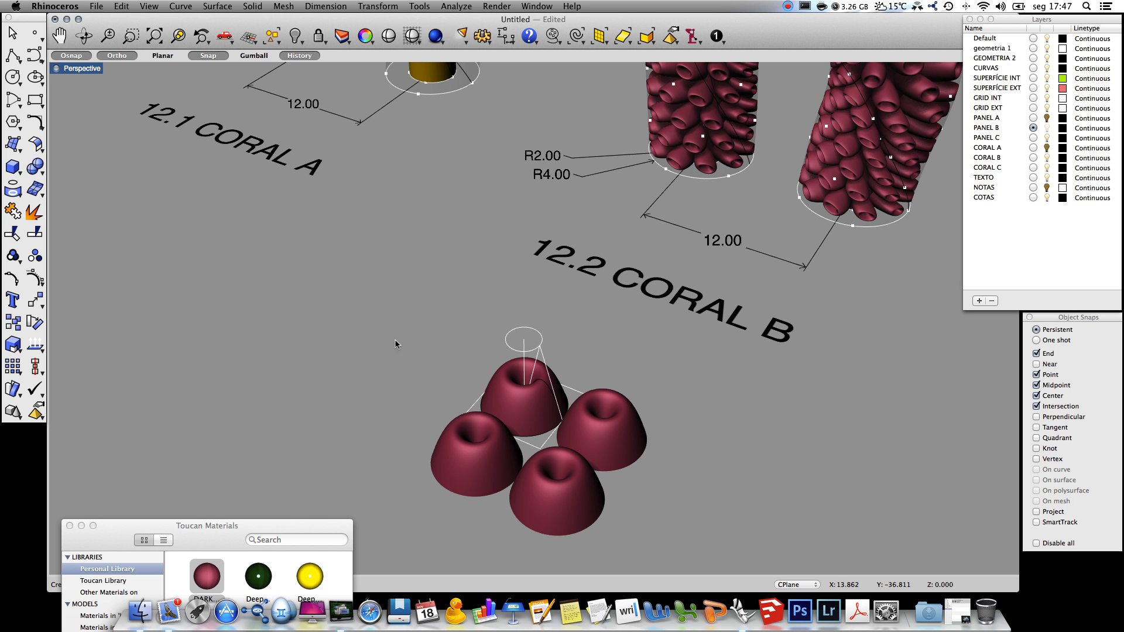
Hide the SUPERFÍCIE EXT, GRID EXT and GRID INT layers.
click(1048, 87)
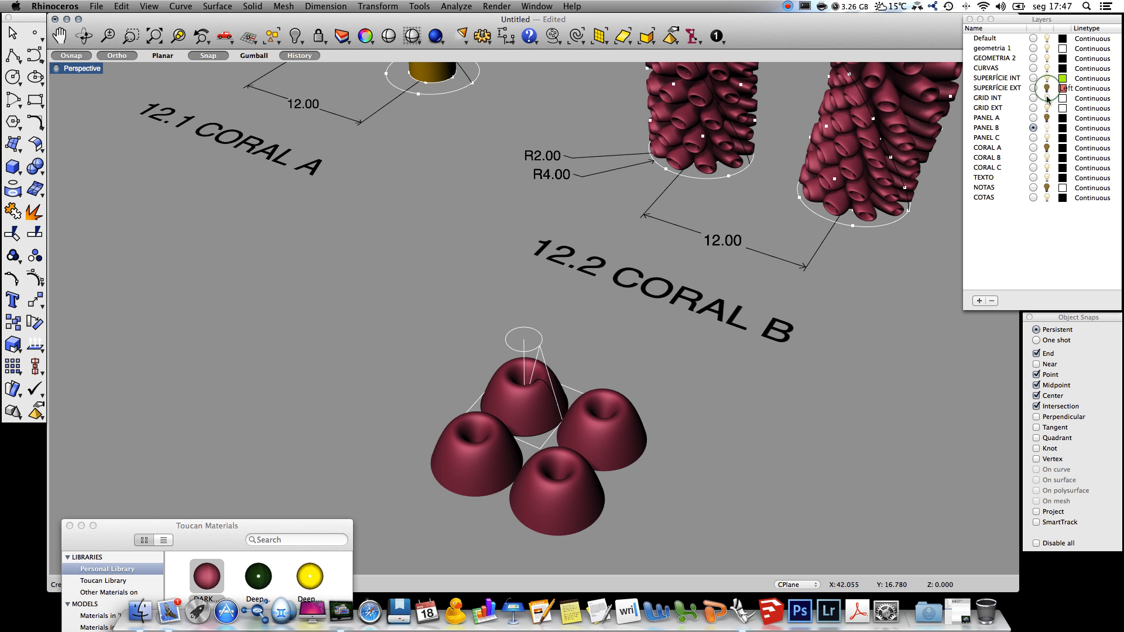
click(1048, 108)
click(1047, 98)
right_click(360, 345)
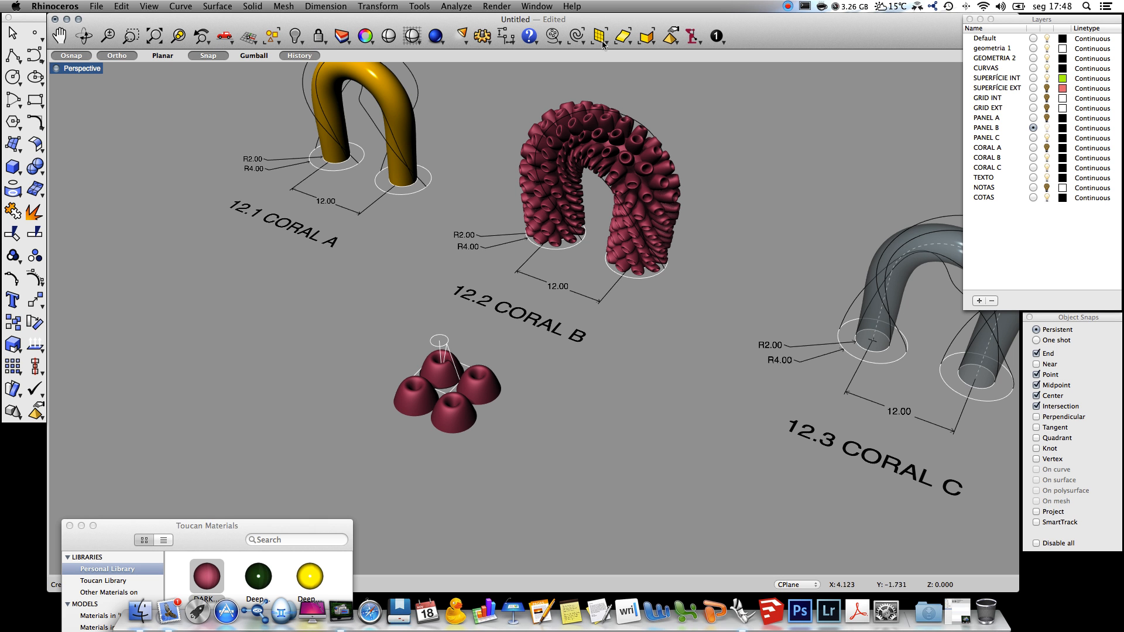
Remove the four original module surfaces from the group they share with CORAL B's panels.
click(624, 256)
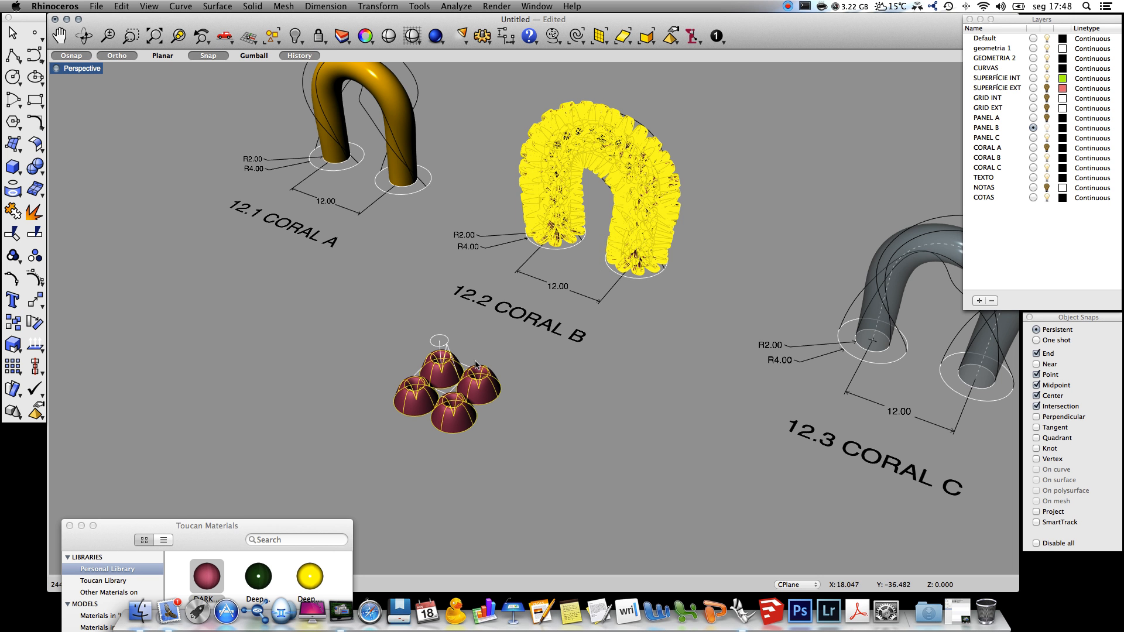
click(14, 258)
click(59, 301)
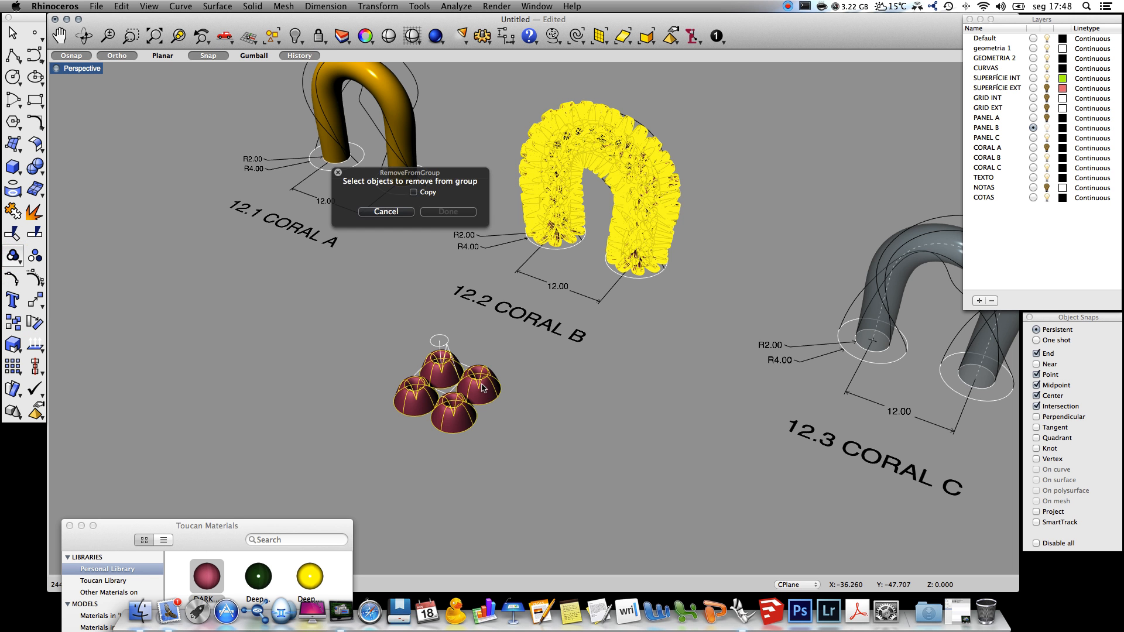
click(427, 417)
click(451, 415)
click(477, 387)
click(444, 386)
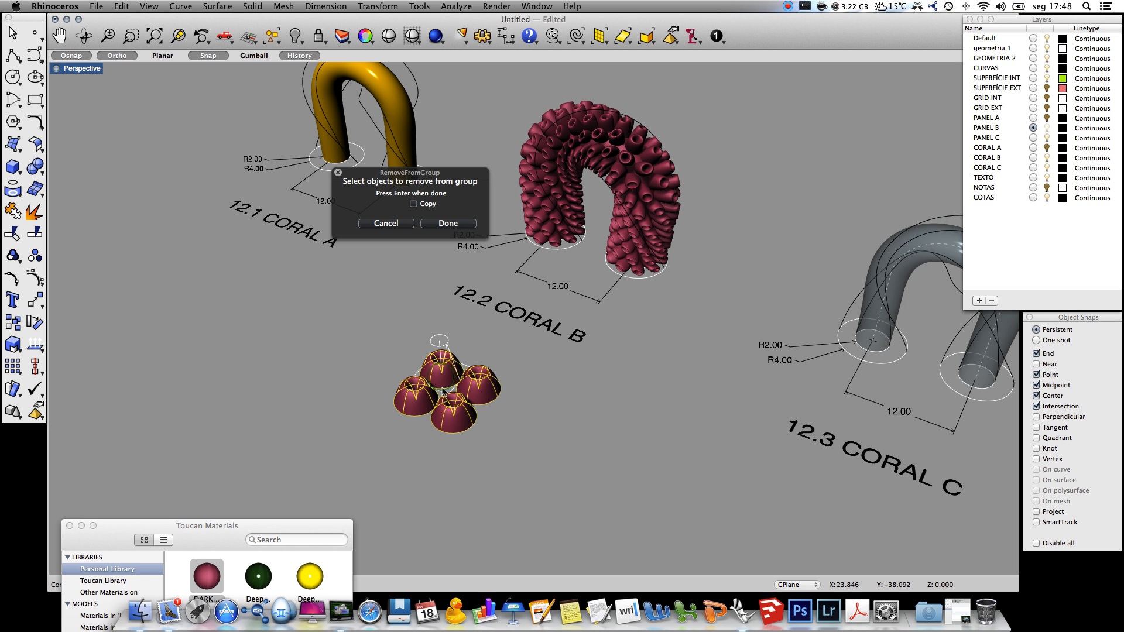
click(448, 223)
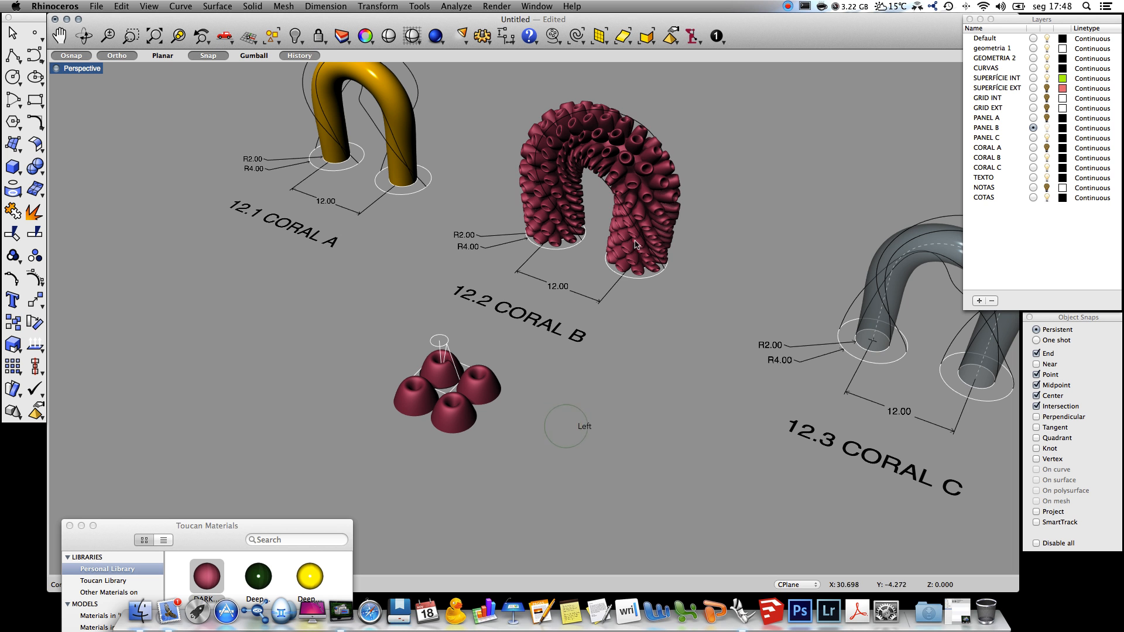
Move CORAL B's grouped panels onto the CORAL B layer and clear the selection.
click(651, 235)
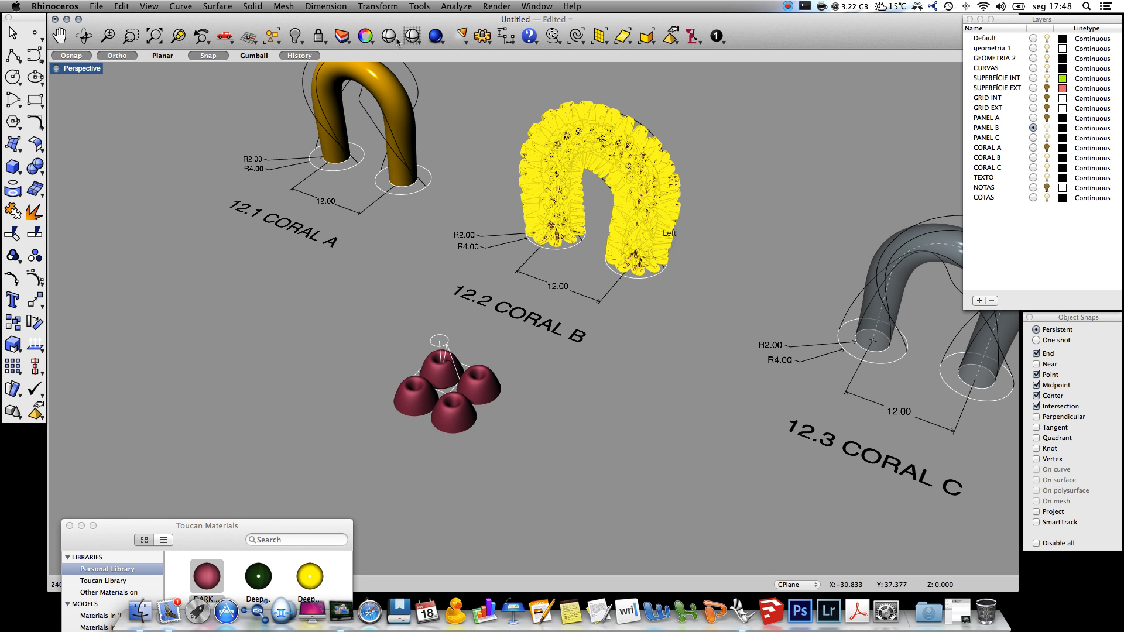
click(365, 36)
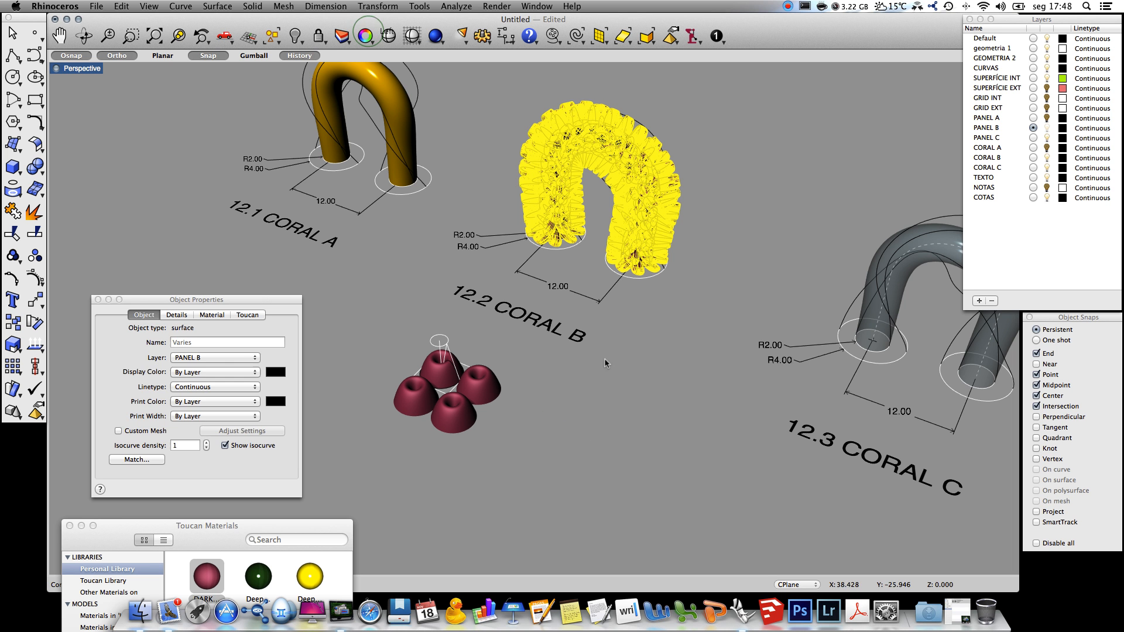
click(199, 357)
click(199, 386)
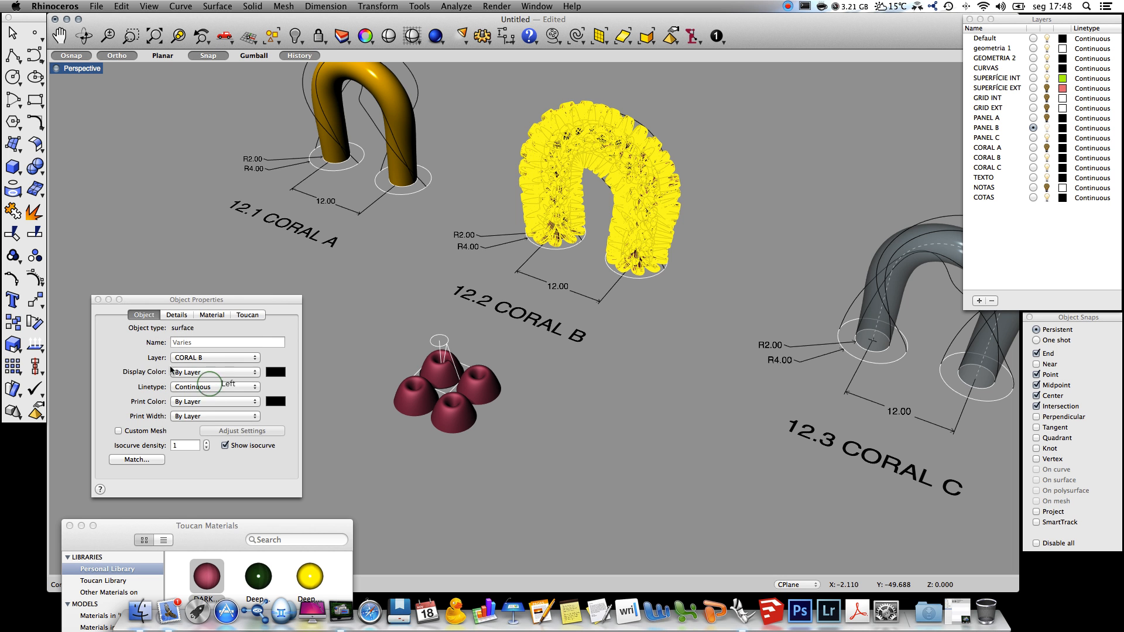
click(98, 300)
click(540, 427)
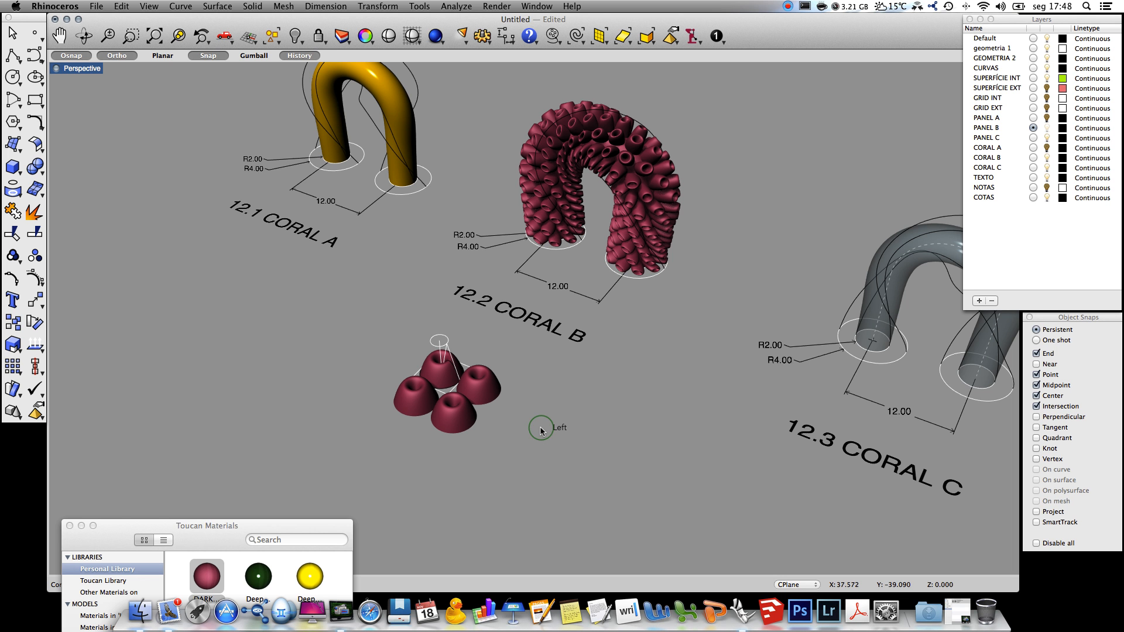
Make PANEL C current with the SUPERFÍCIE EXT, GRID INT and GRID EXT layers shown and PANEL B and CORAL B hidden.
click(1046, 88)
click(1046, 108)
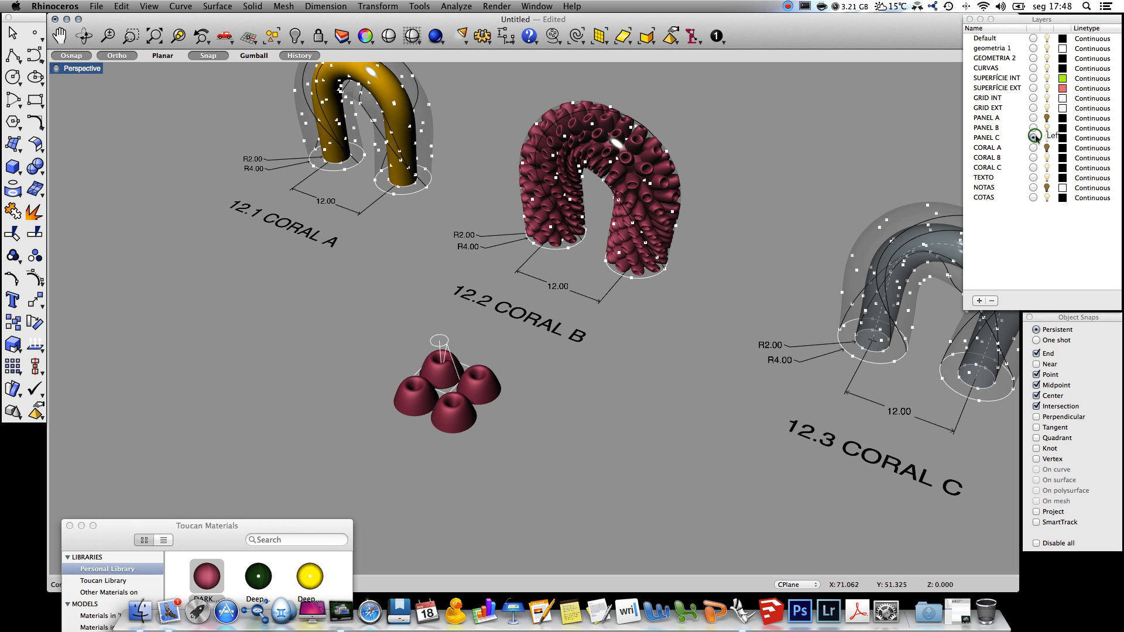
click(1047, 137)
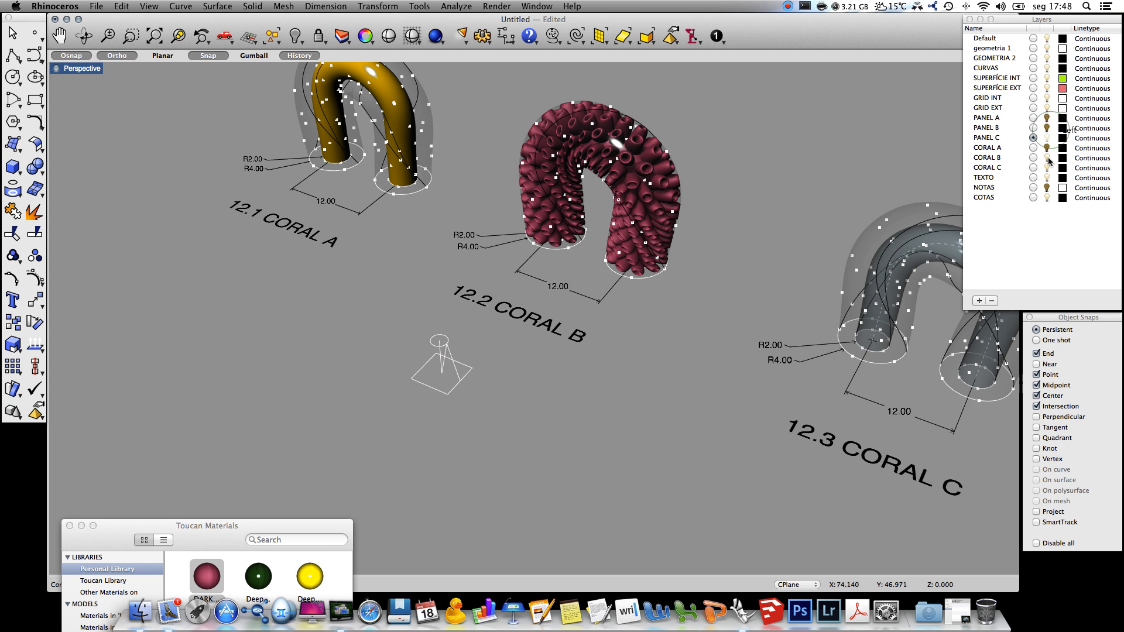
click(1047, 158)
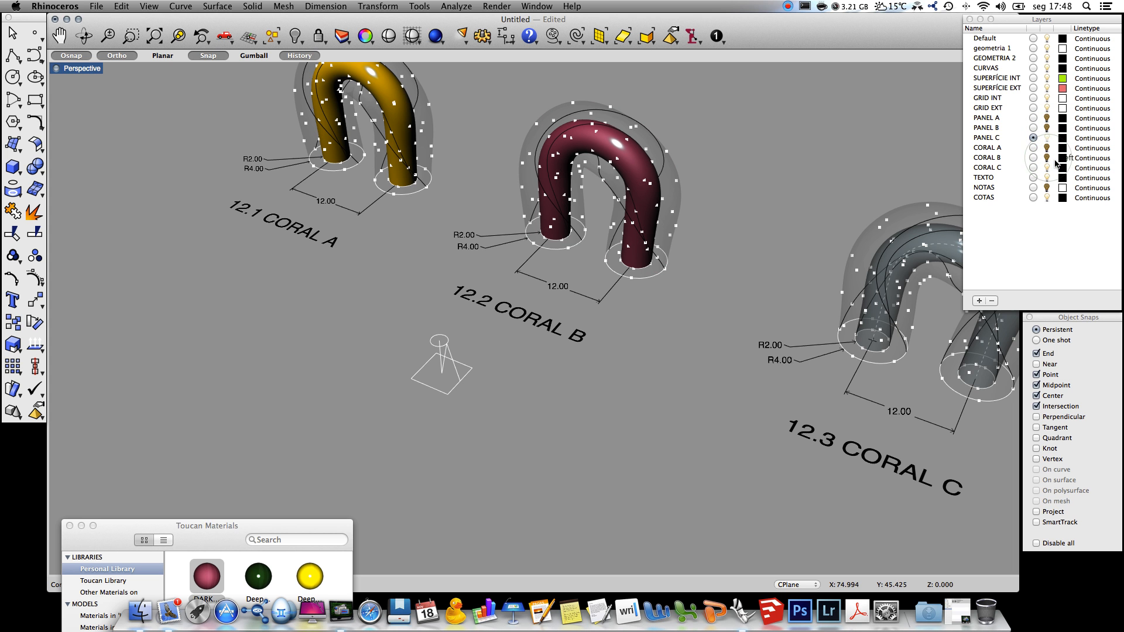
click(707, 437)
Draw a 5 by 5 square on the ground in front of the 12.3 CORAL C label.
shift+right_drag(726, 455, 567, 390)
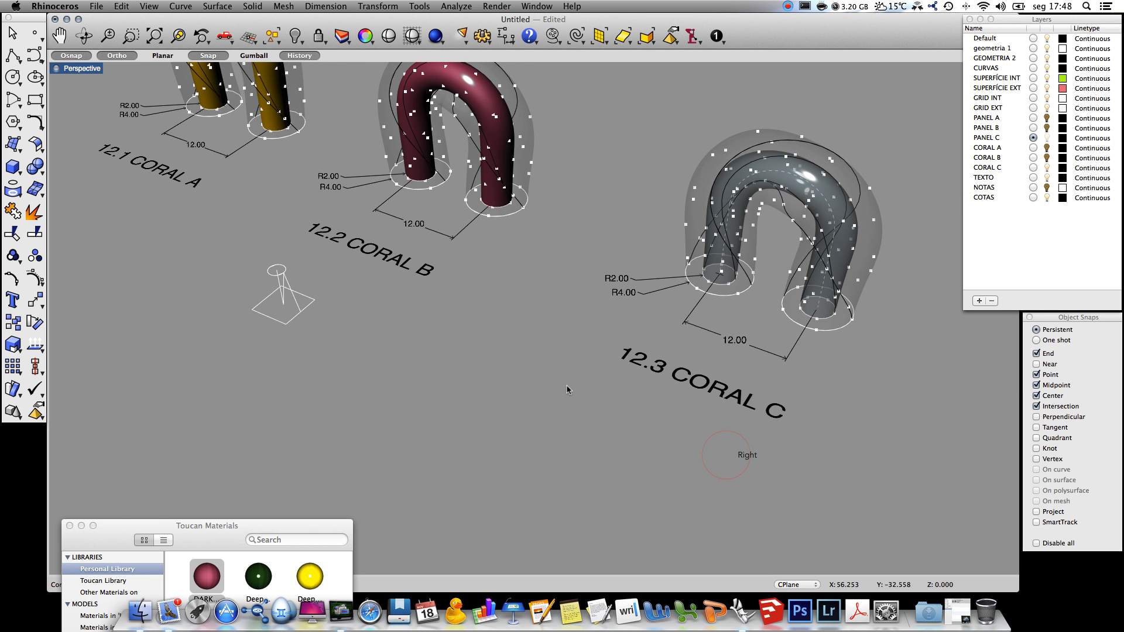
ctrl+right_drag(805, 506, 794, 477)
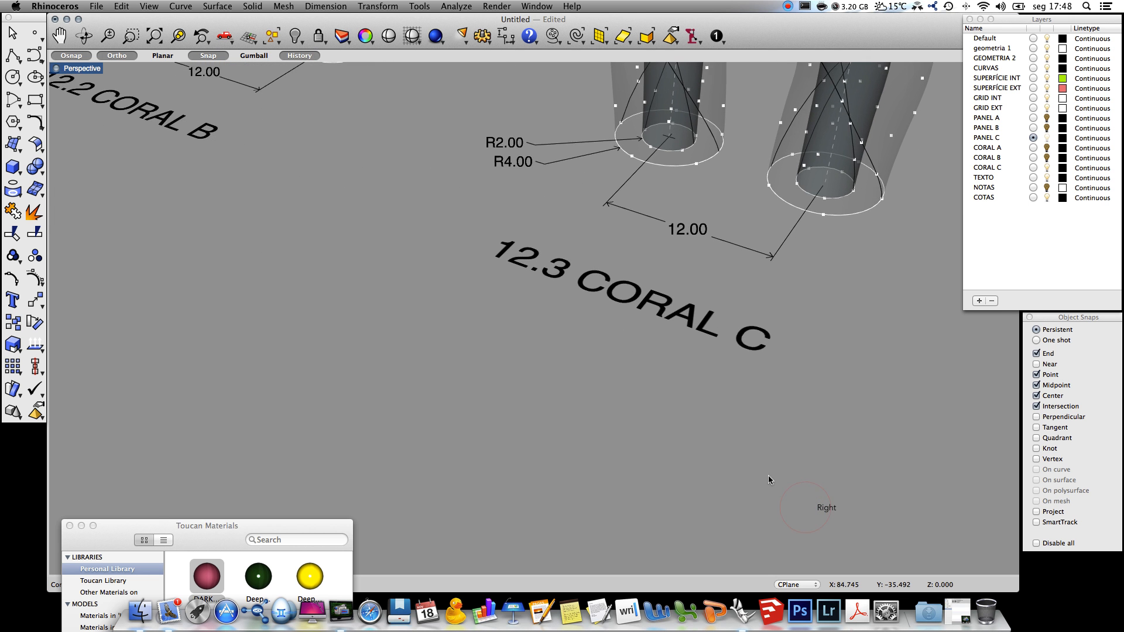
ctrl+right_drag(571, 437, 584, 452)
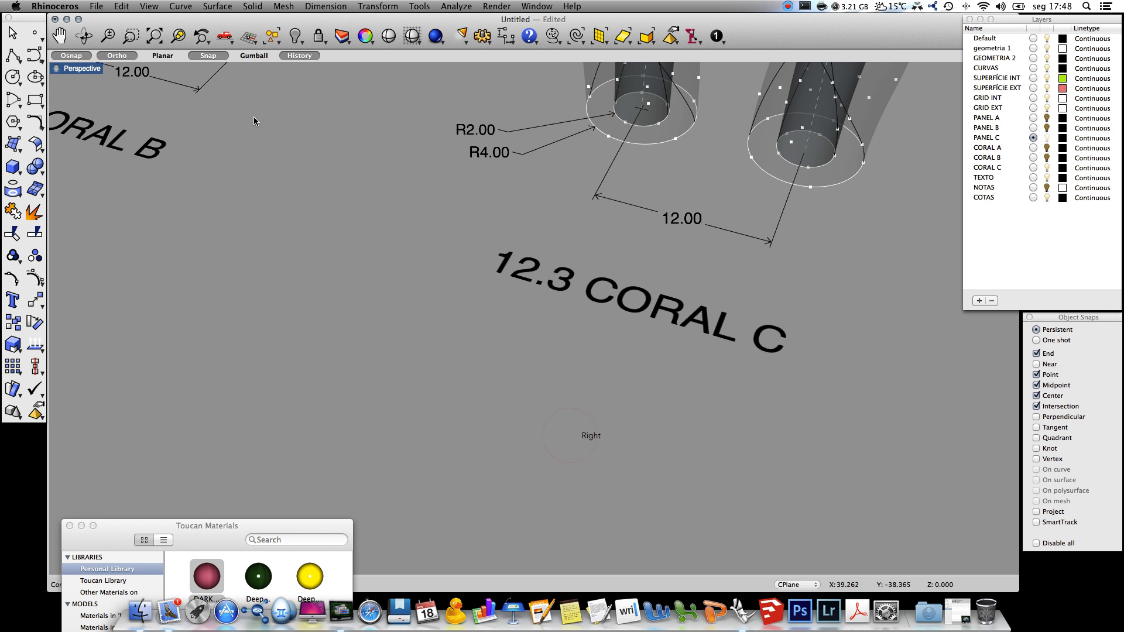
click(34, 99)
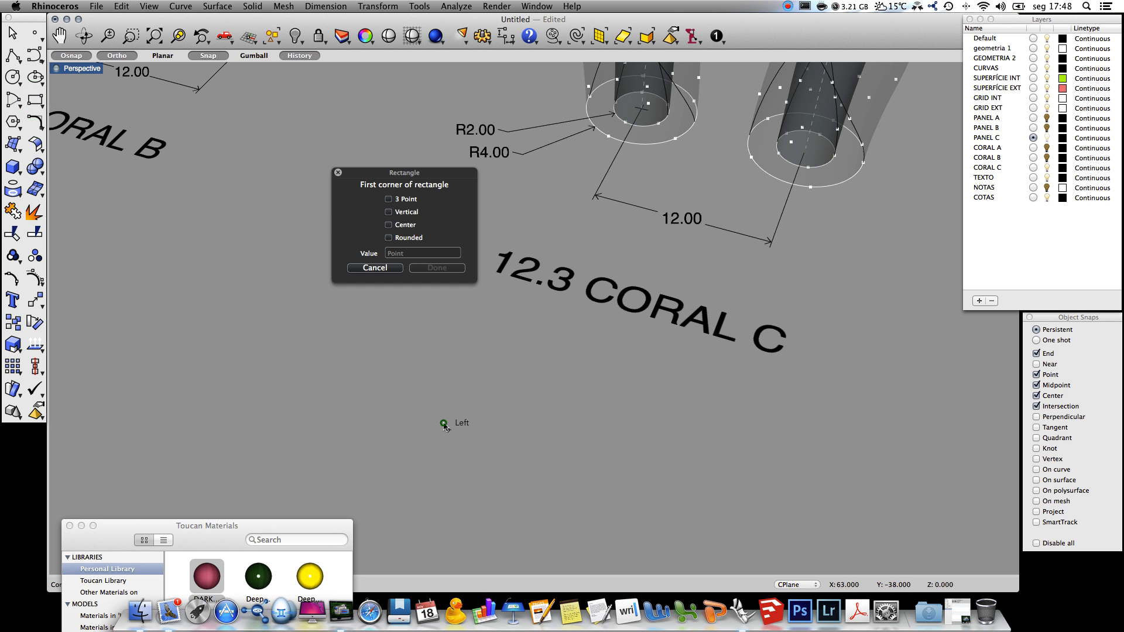
click(447, 429)
text(@5,5)
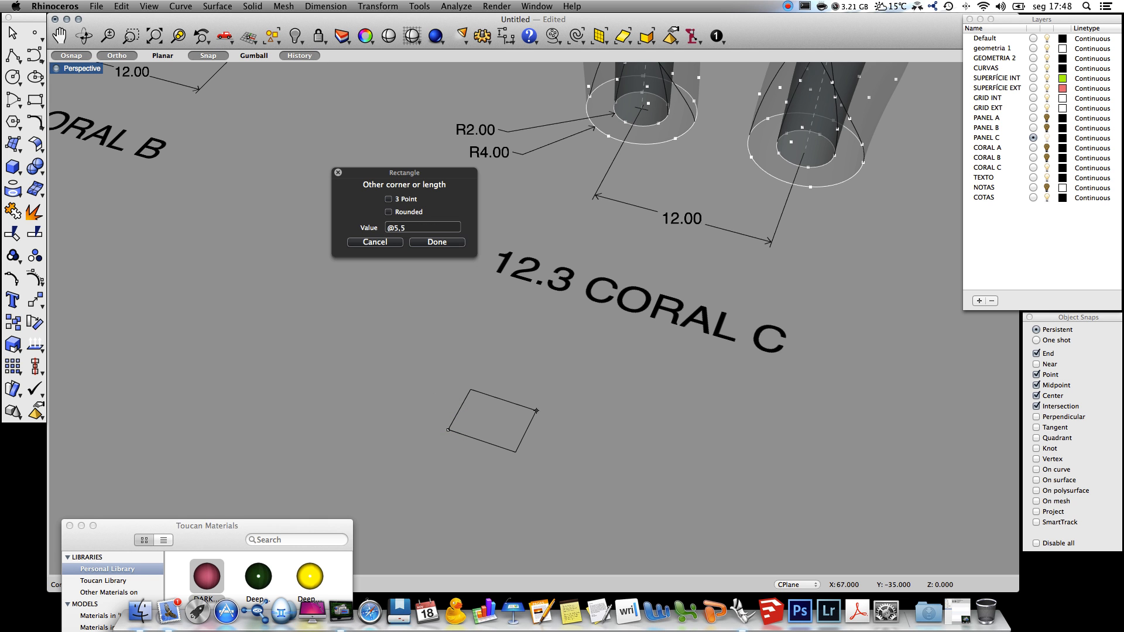
key(Return)
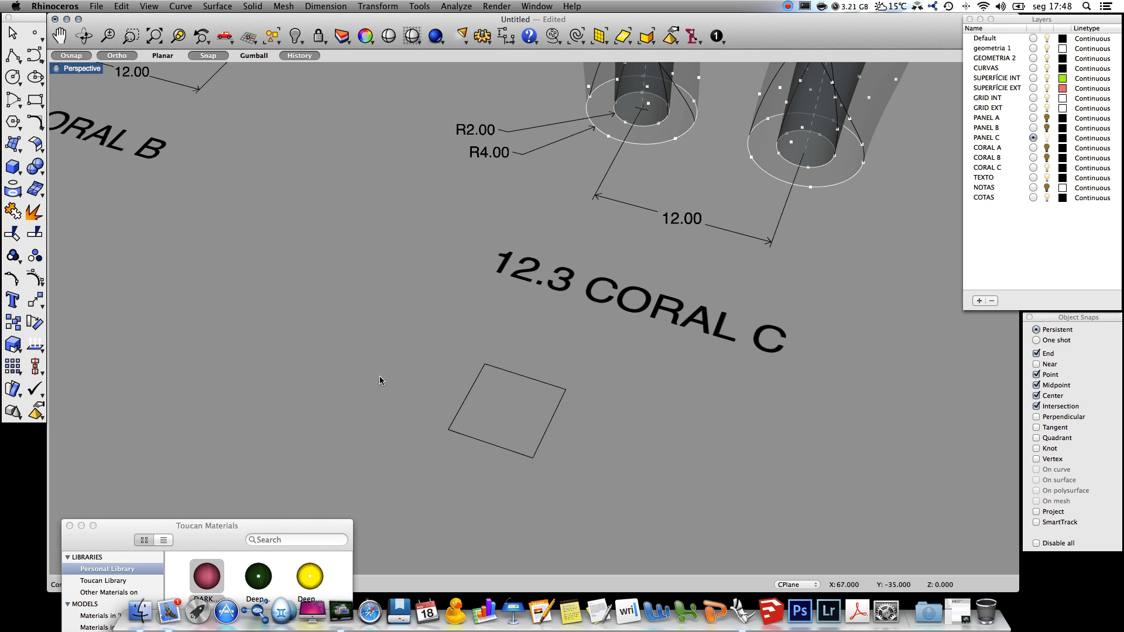
Draw a line 2.5 long, vertical to the construction plane, from the centre of the square.
click(180, 7)
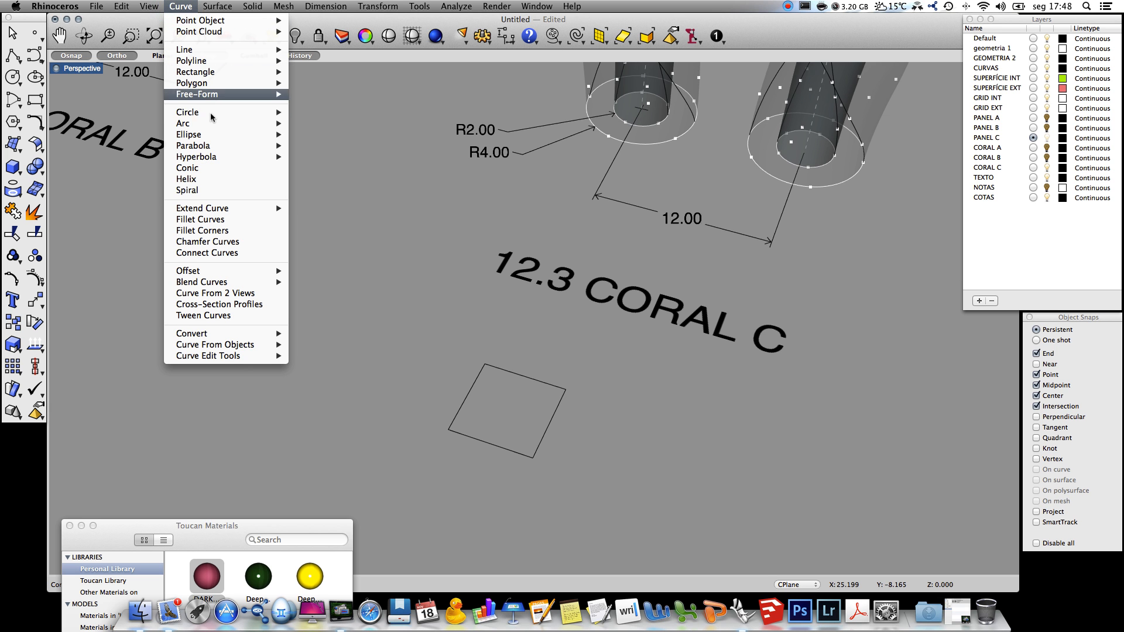
mouse_move(220, 52)
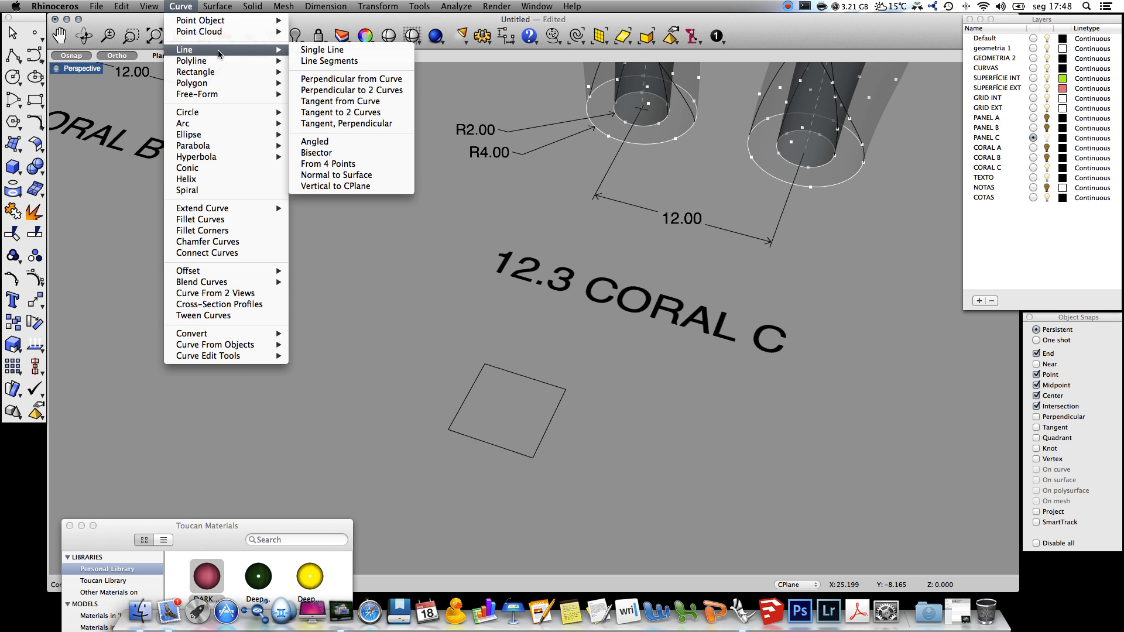
click(363, 186)
click(566, 401)
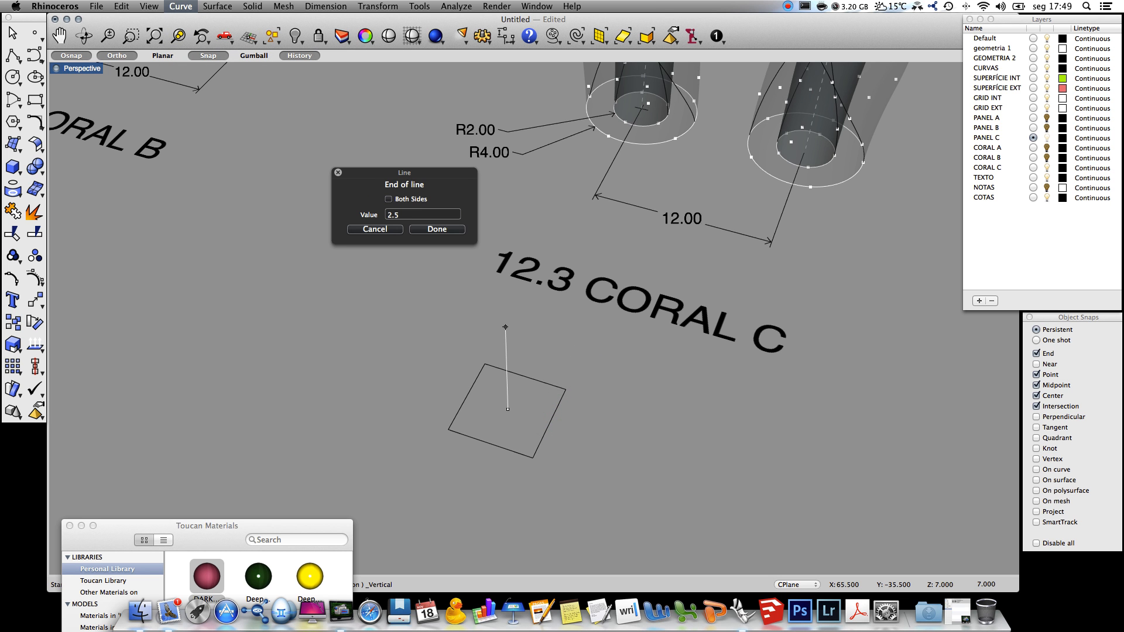
key(Escape)
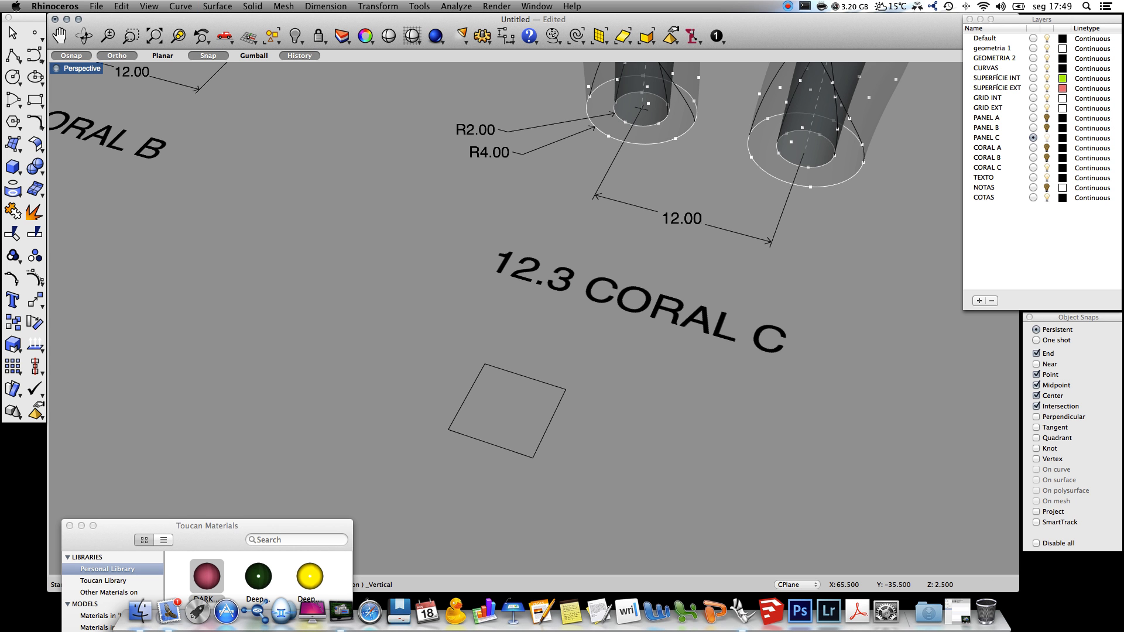
key(Return)
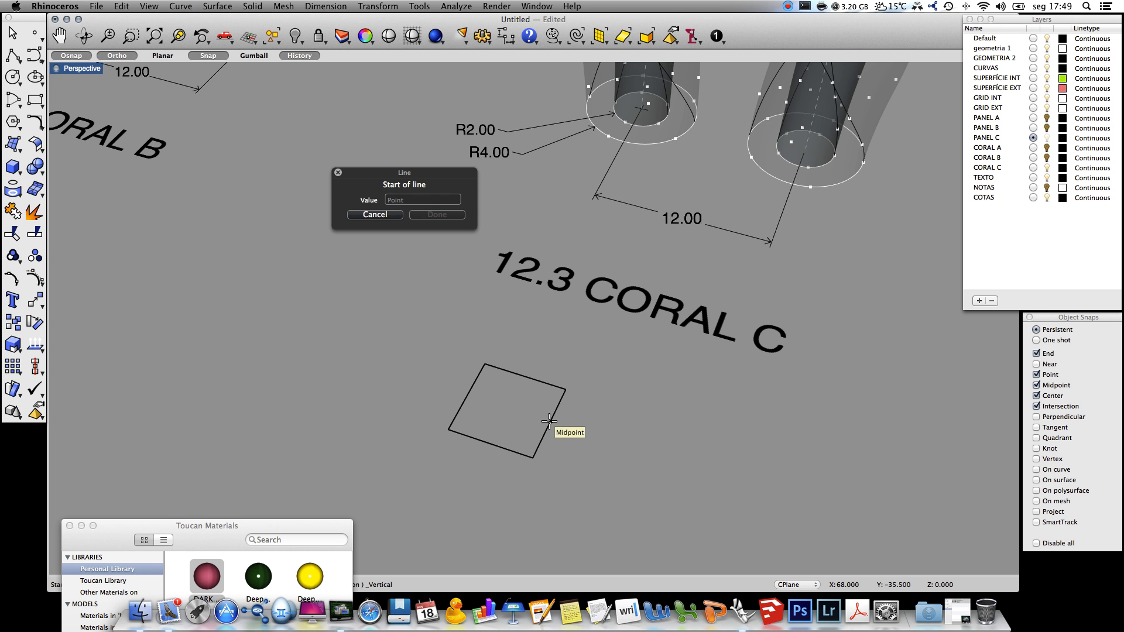
click(507, 408)
text(2.)
click(511, 335)
Make the geometria 1 layer current and divide the vertical line into 5 segments with its ends marked.
drag(563, 452, 443, 382)
right_drag(623, 426, 755, 387)
click(755, 386)
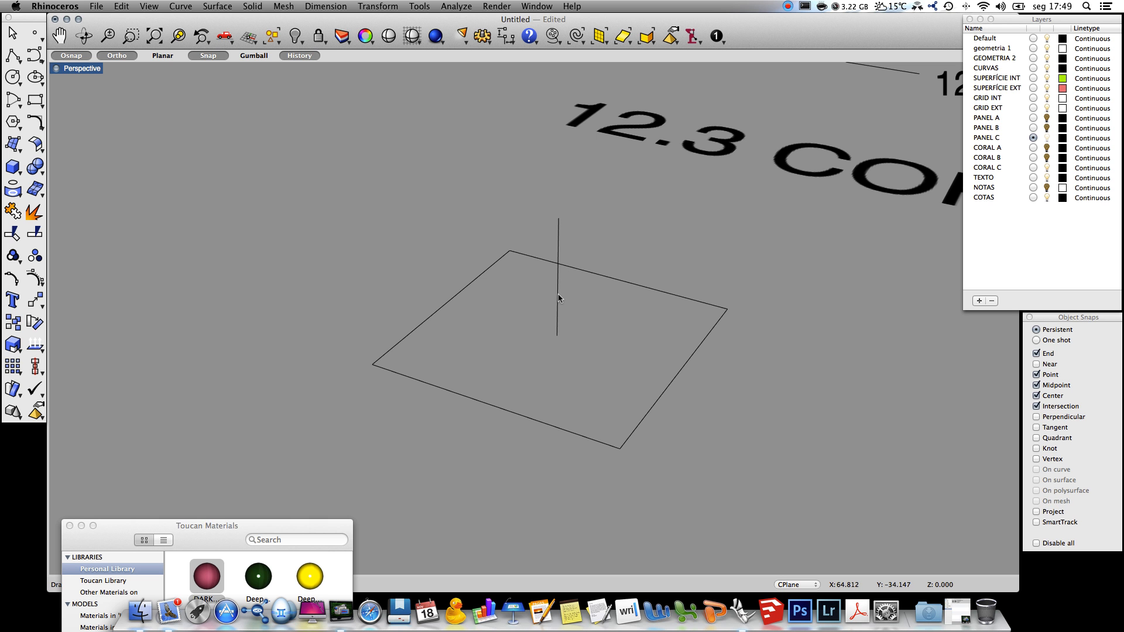
click(1033, 49)
text(Divide)
key(Return)
click(558, 304)
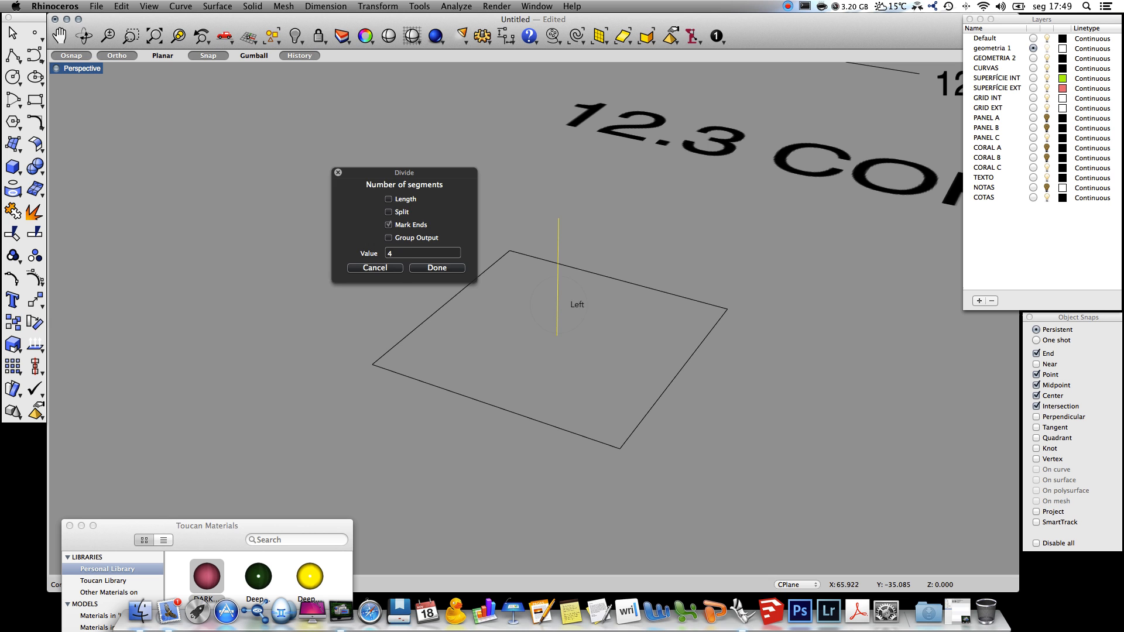
key(Return)
key(Return)
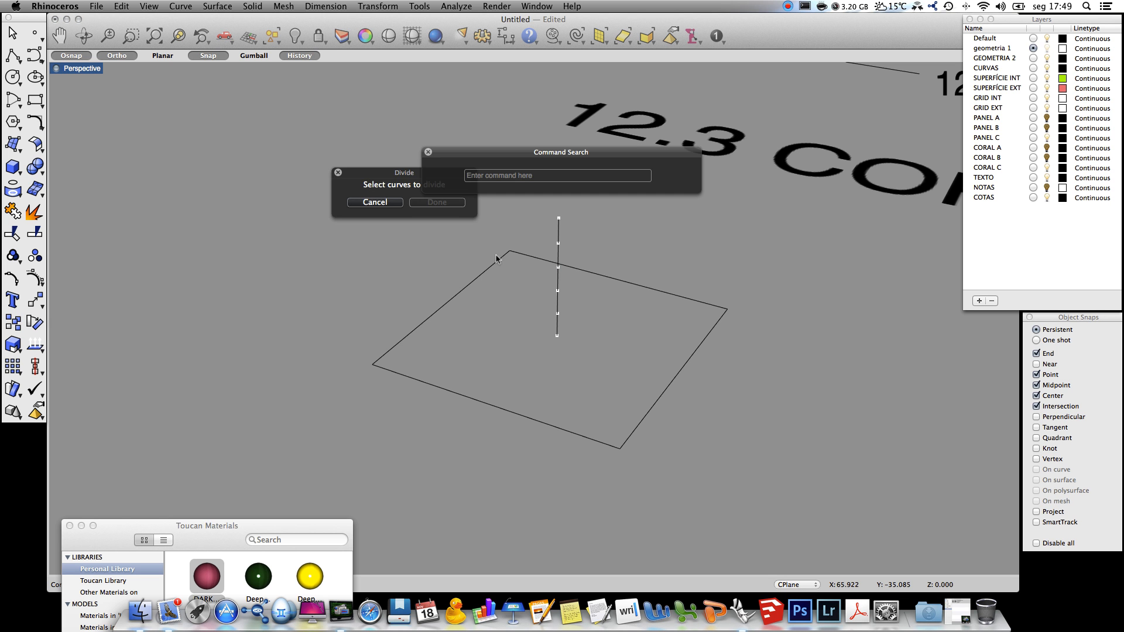
key(Escape)
key(Escape)
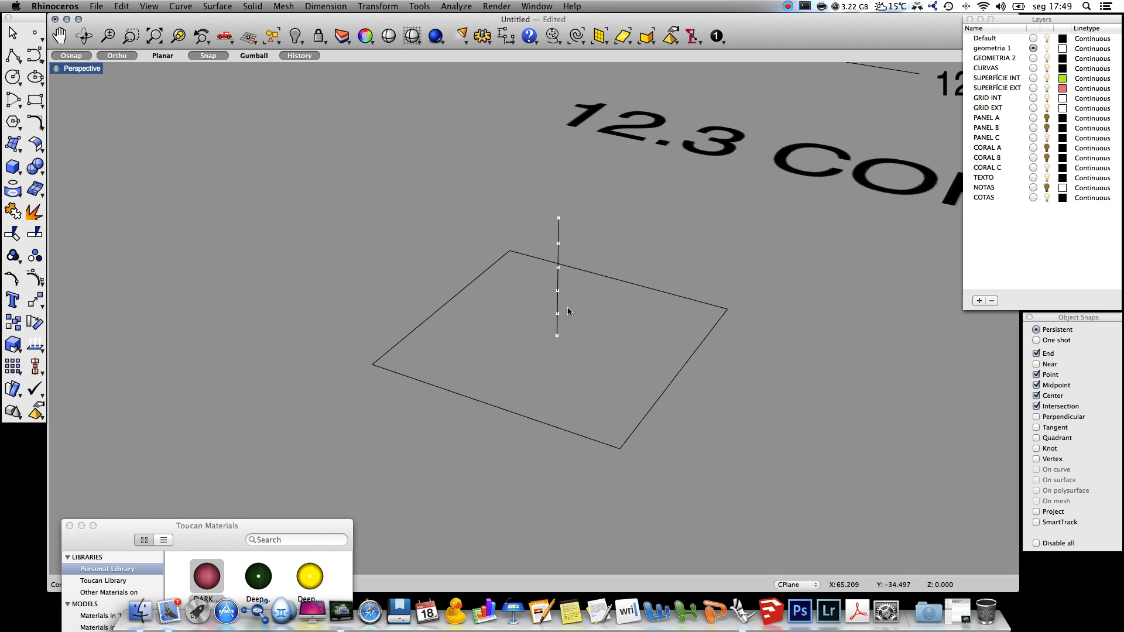
Delete the lowest inner division point and the two upper inner ones, keeping the end points and the point at height 1.
click(561, 313)
key(Return)
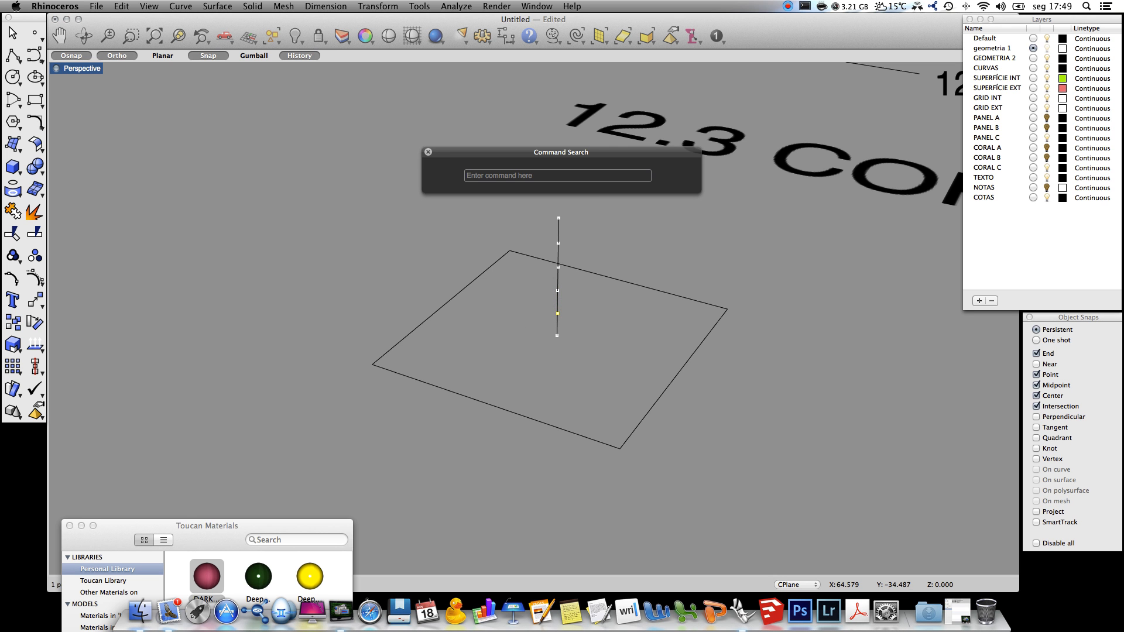
text(Delete)
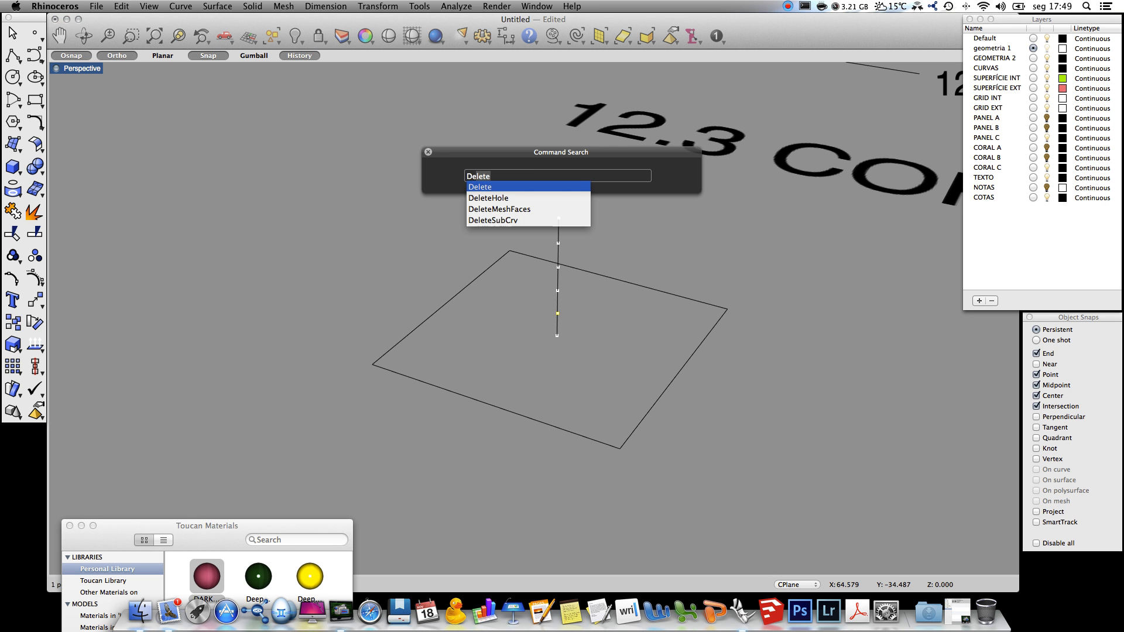
key(Return)
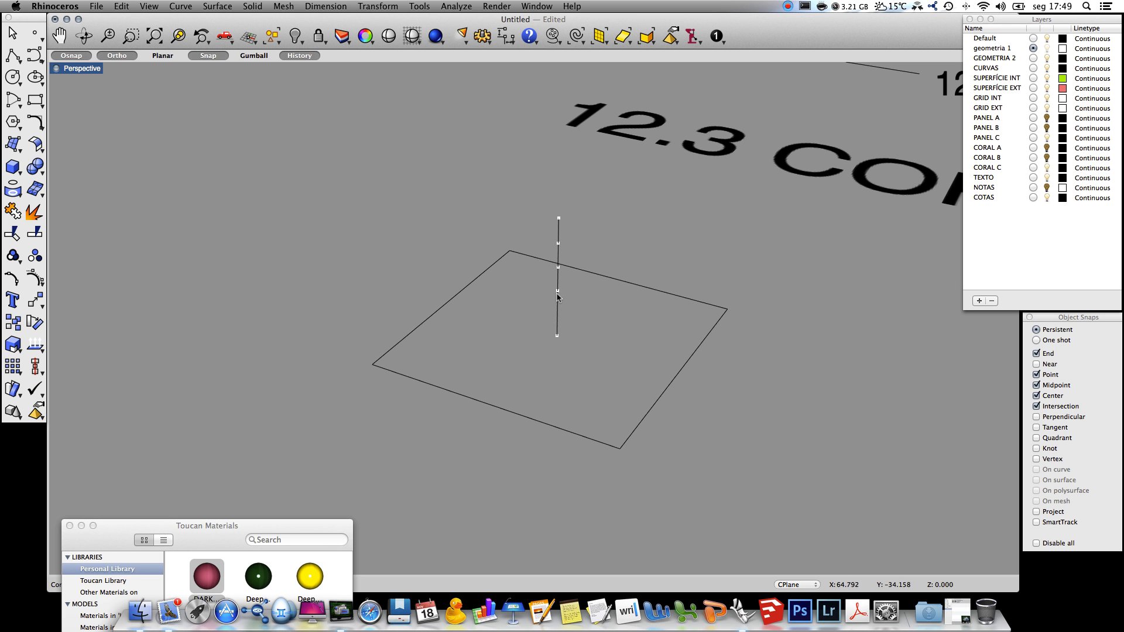
drag(543, 237, 580, 281)
text(Delete)
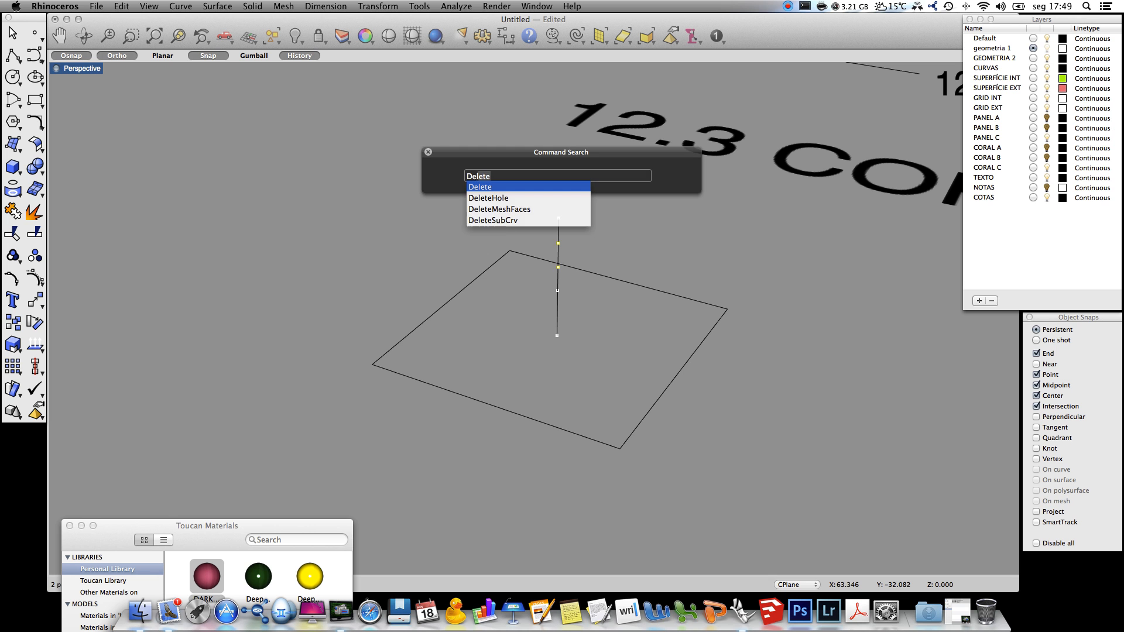
key(Return)
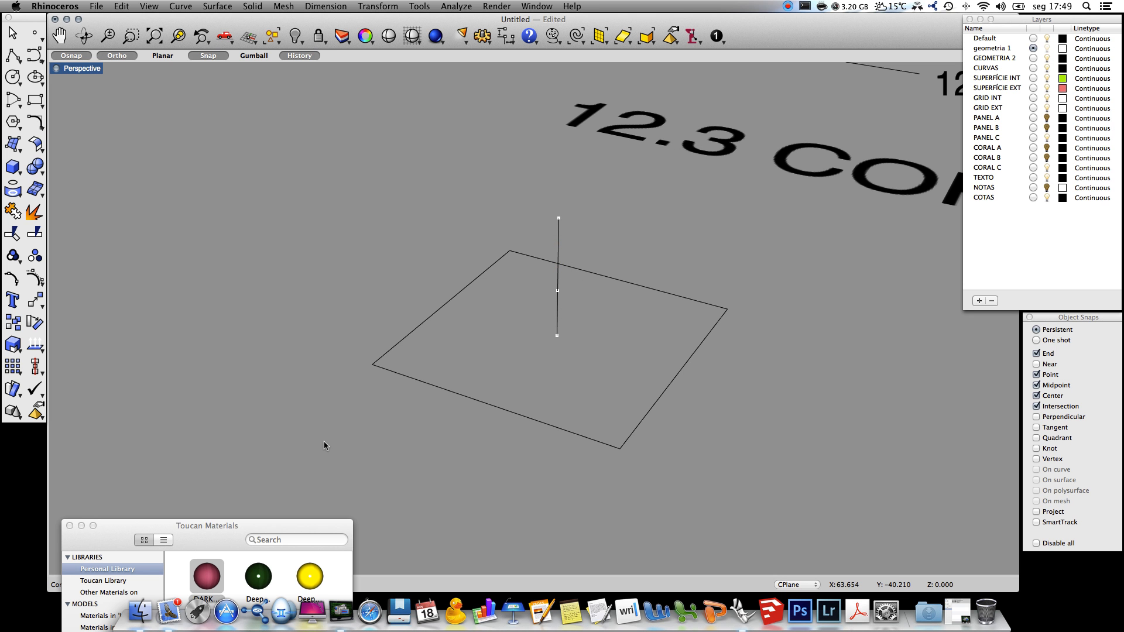
Draw two concentric circles by diameter, 4.75 and about 2, centred on the line's inner division point.
click(13, 77)
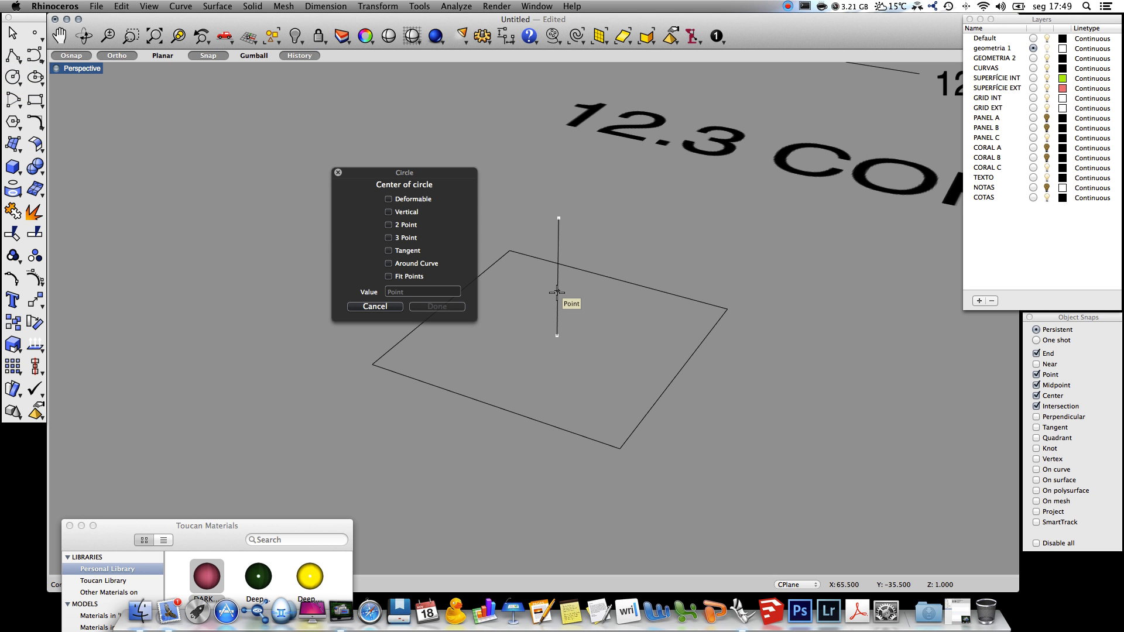
click(556, 293)
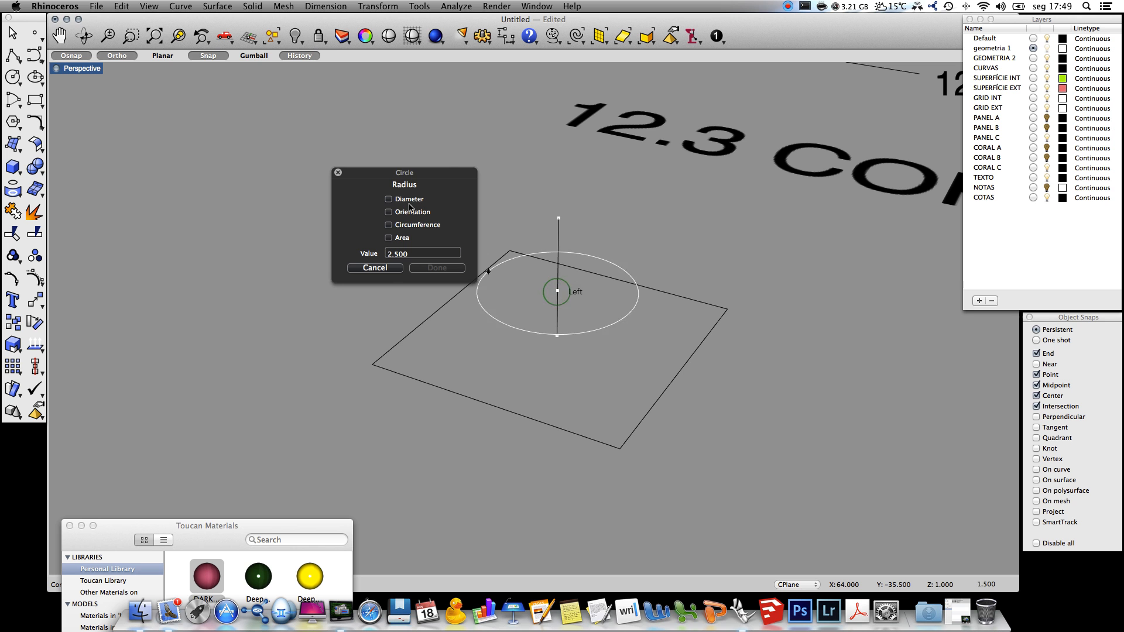
click(408, 200)
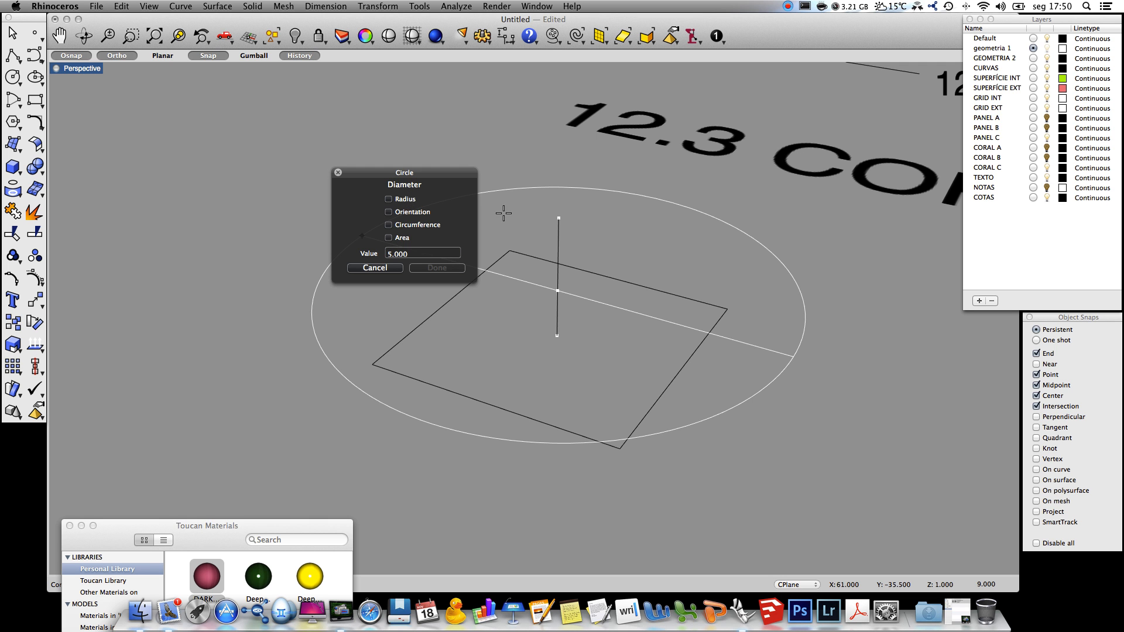
text(4)
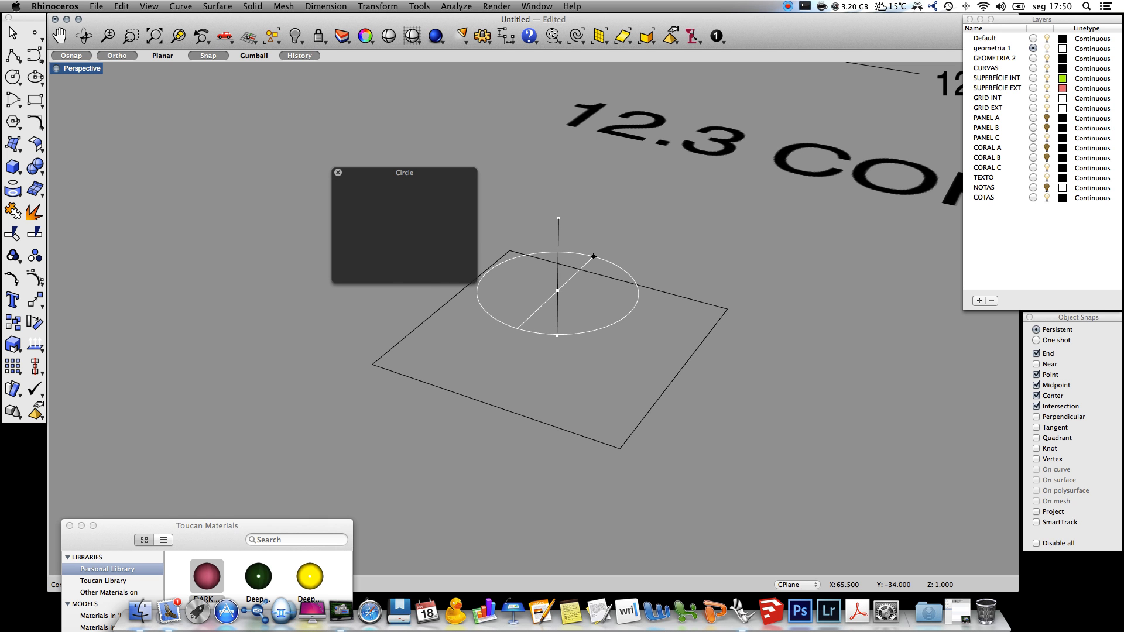
key(Return)
key(Return)
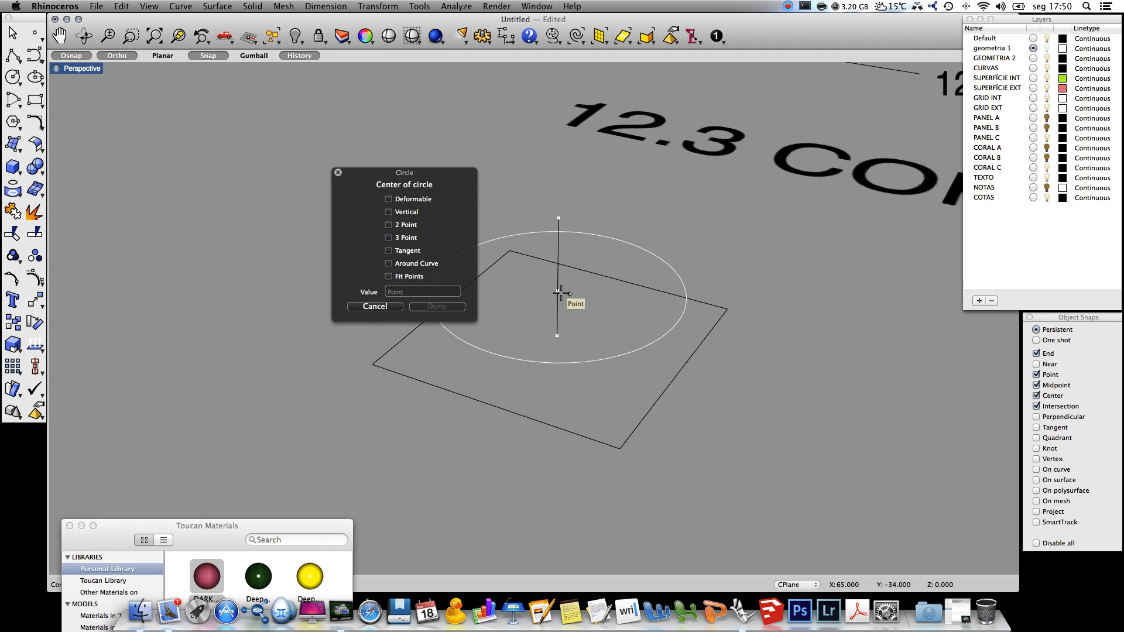
click(559, 292)
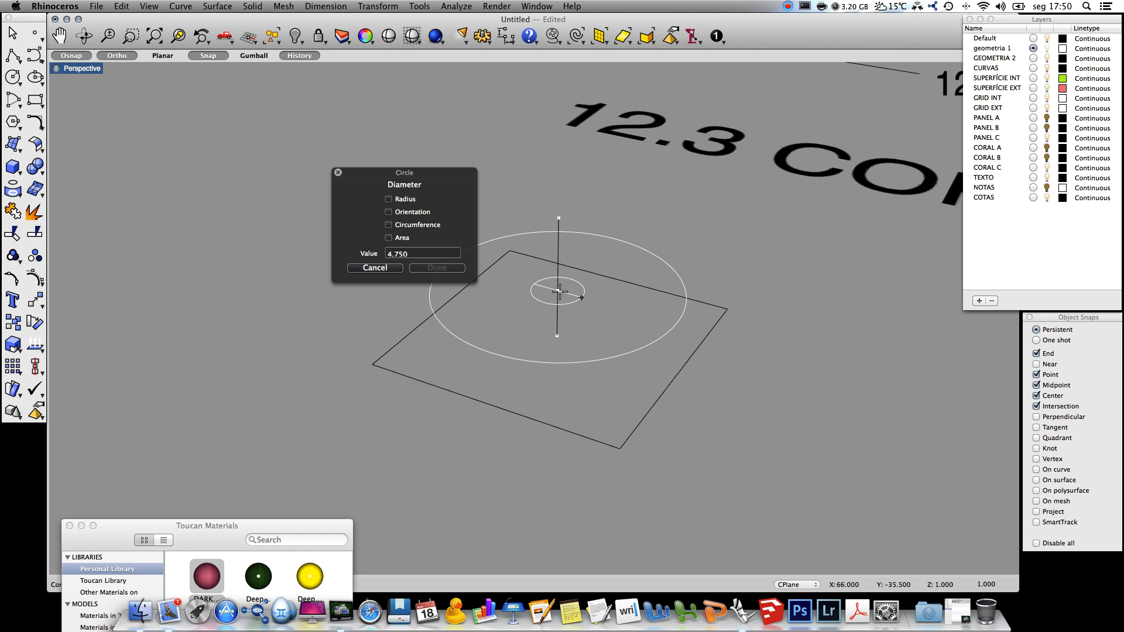
key(Return)
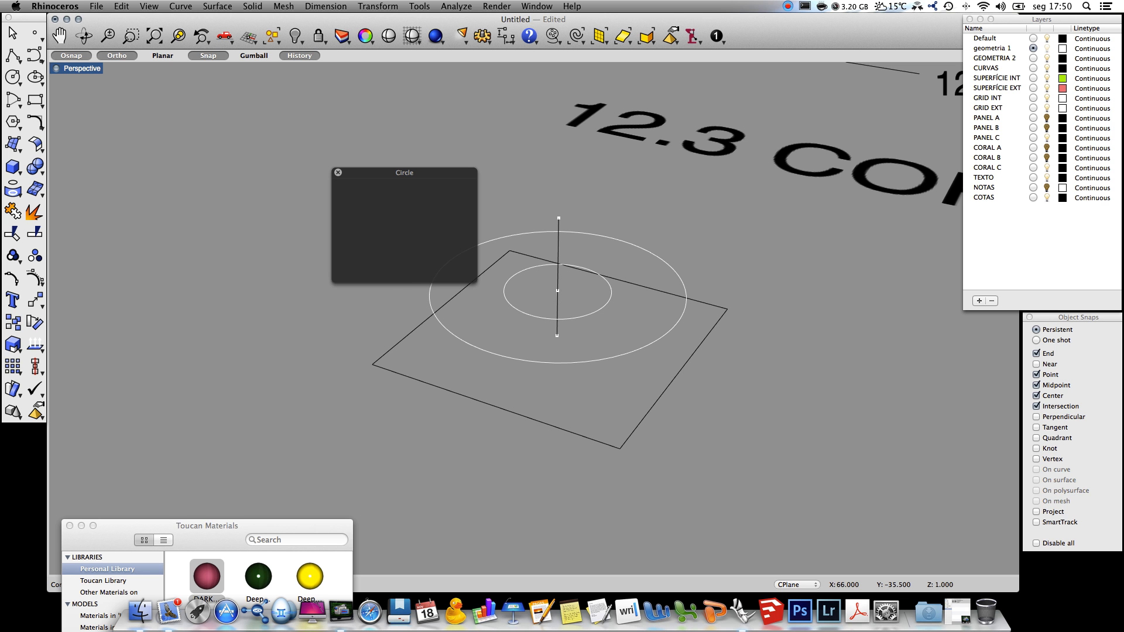
Draw a circle by diameter centred on the upper end of the vertical line, smaller than the large 4.75 circle.
key(Return)
click(558, 218)
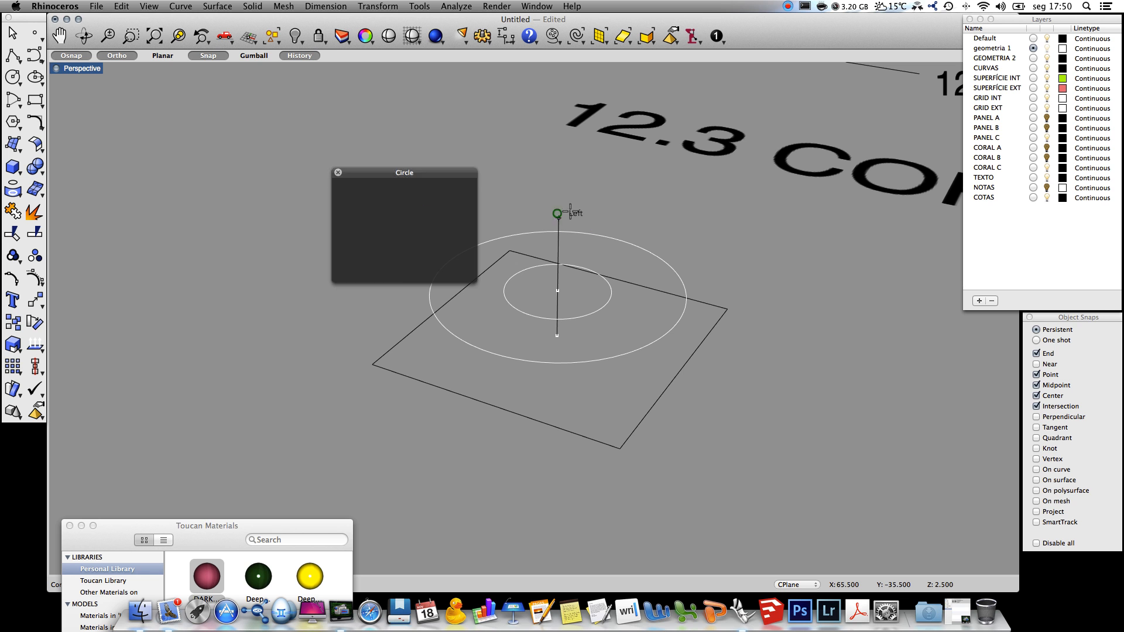
text(3.)
key(Return)
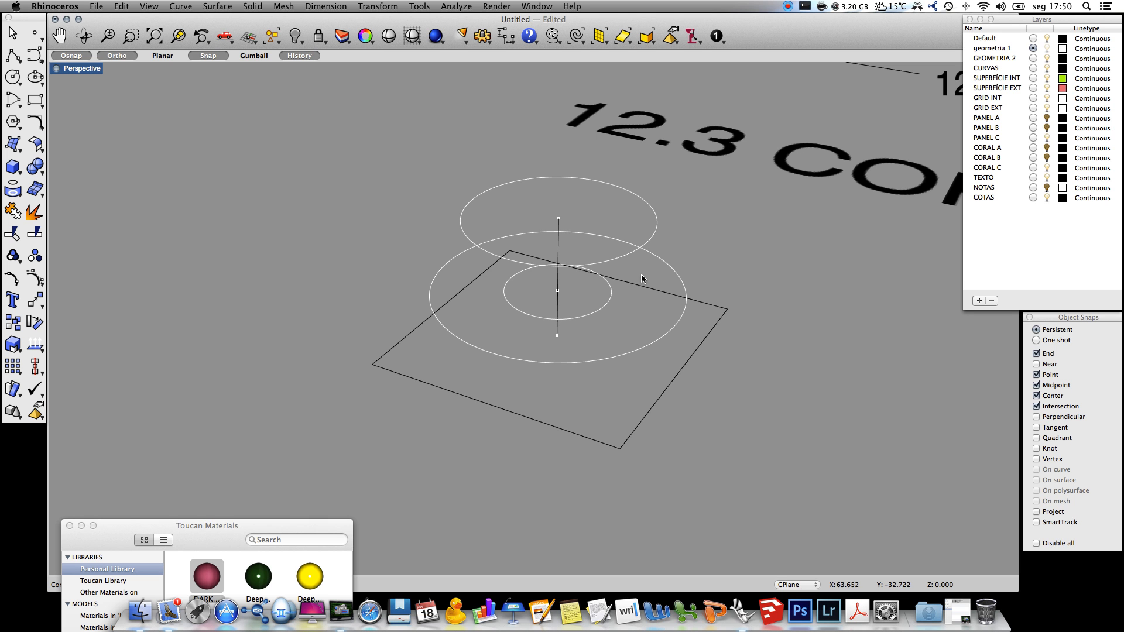
On layer PANEL C, create a sphere centred on the line's inner point, with its radius reaching the small circle.
click(1034, 137)
click(14, 166)
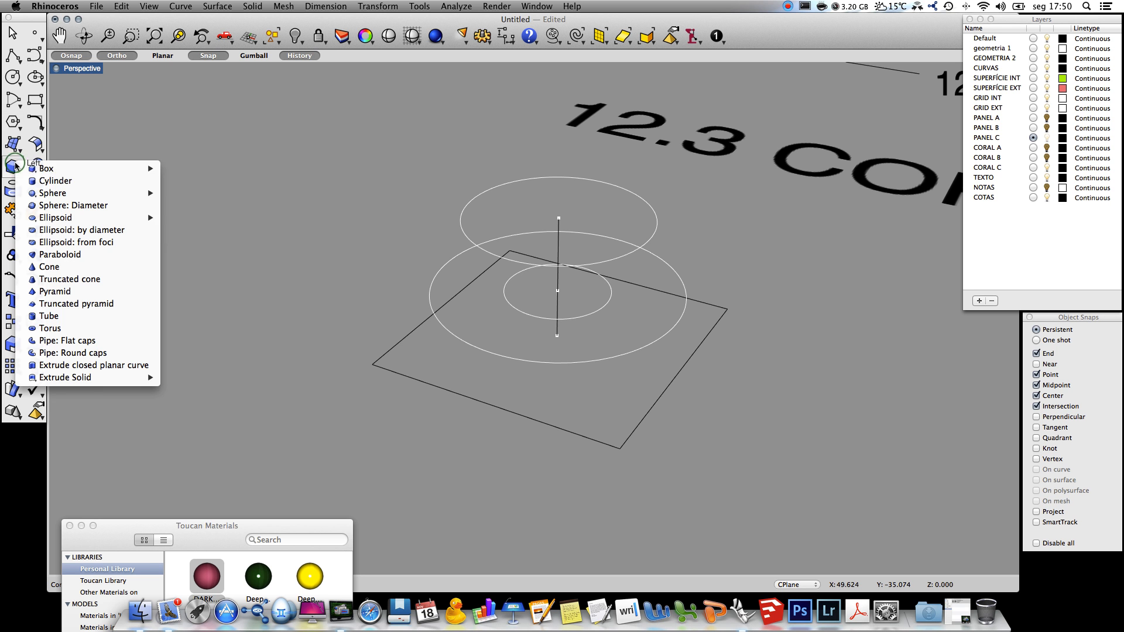
mouse_move(54, 194)
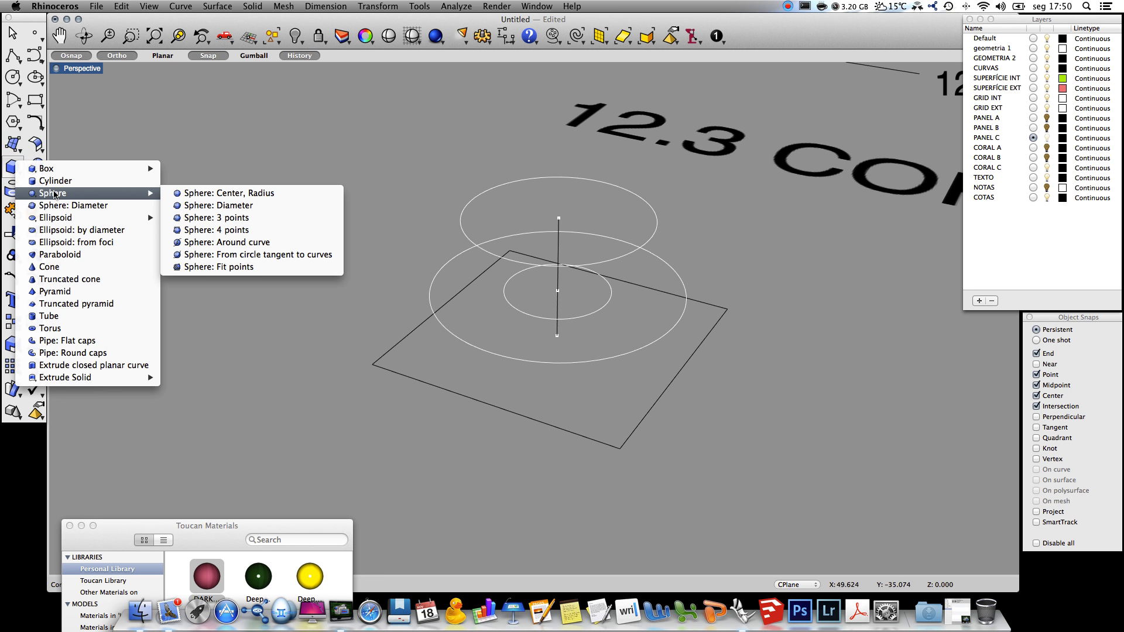
click(219, 194)
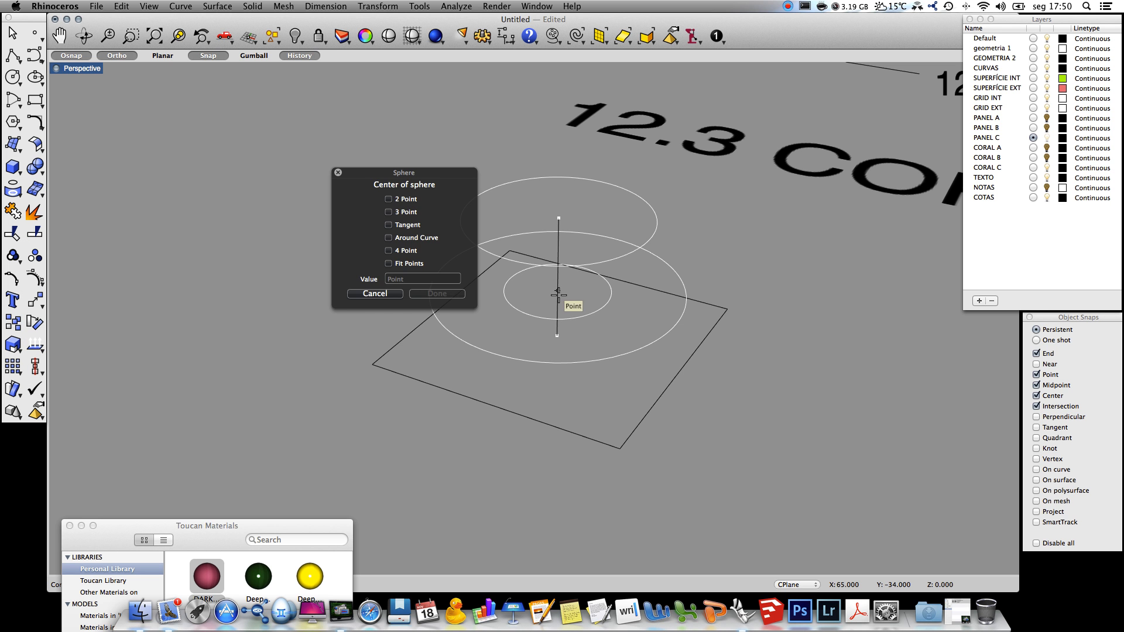
click(558, 304)
click(605, 305)
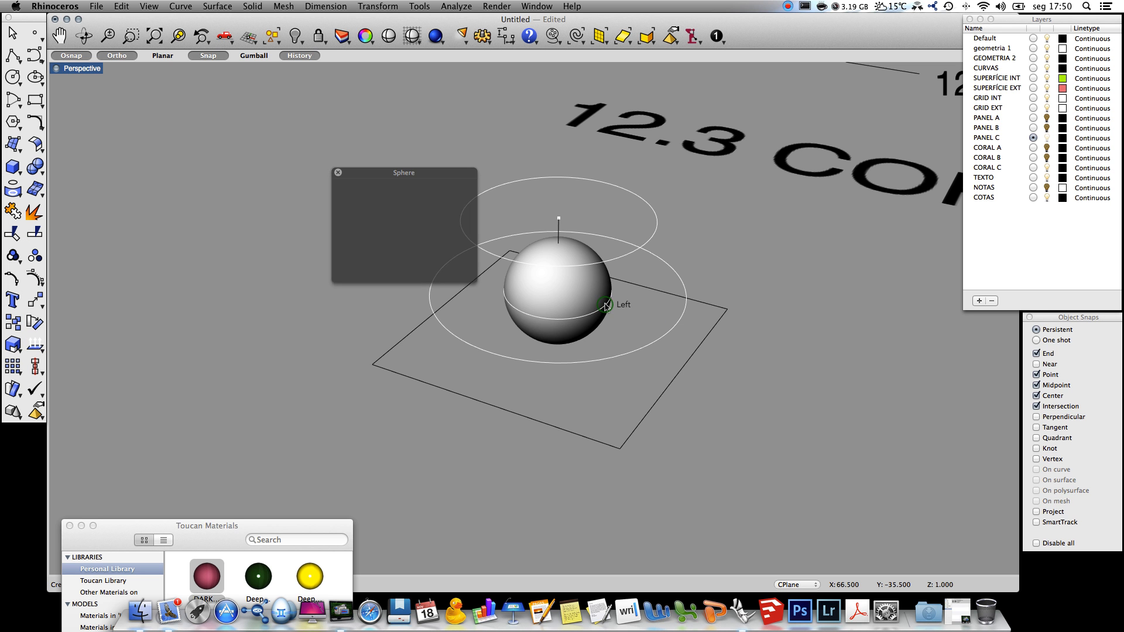
Trim away the sphere's upper half with the small circle and apply the dark red material to the remaining bowl.
text(trim)
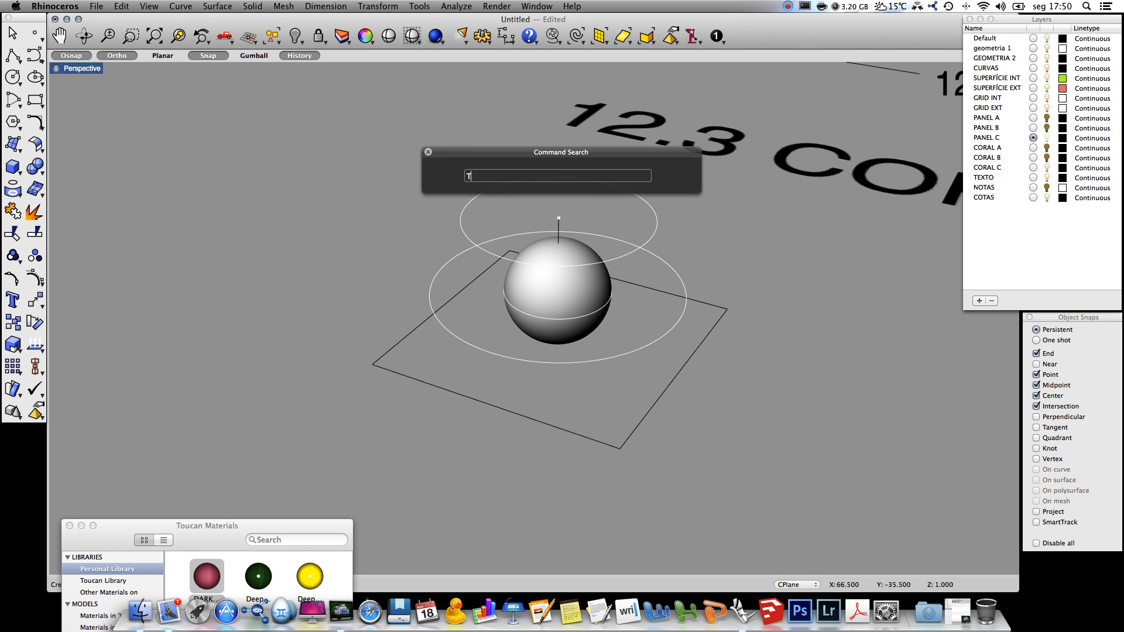
key(Return)
click(597, 319)
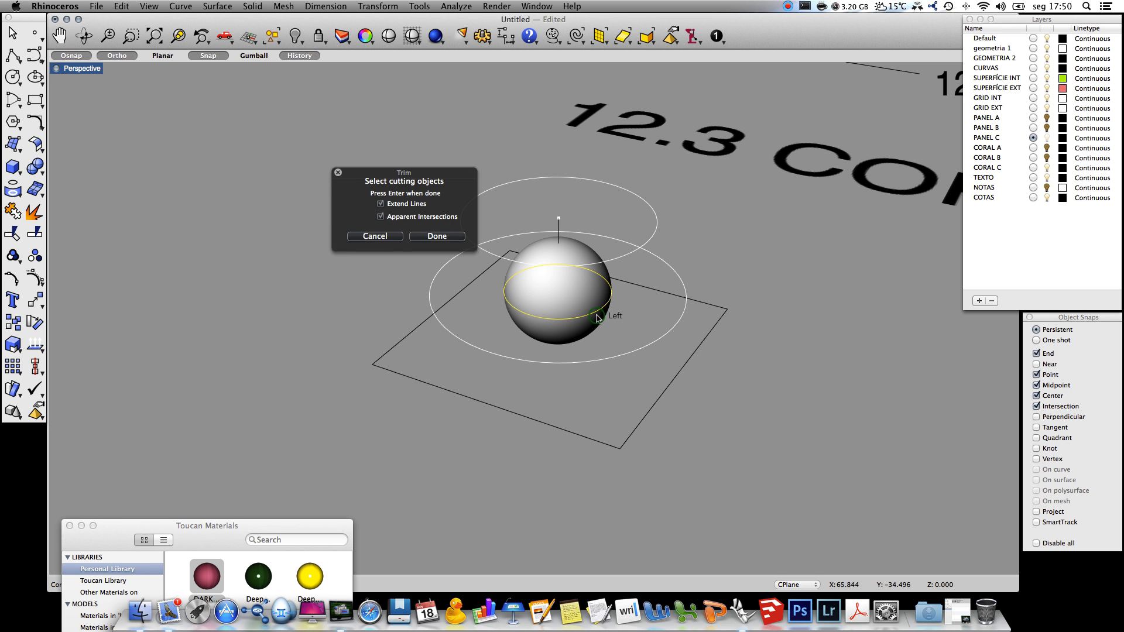
key(Return)
click(584, 292)
key(Return)
drag(207, 576, 545, 332)
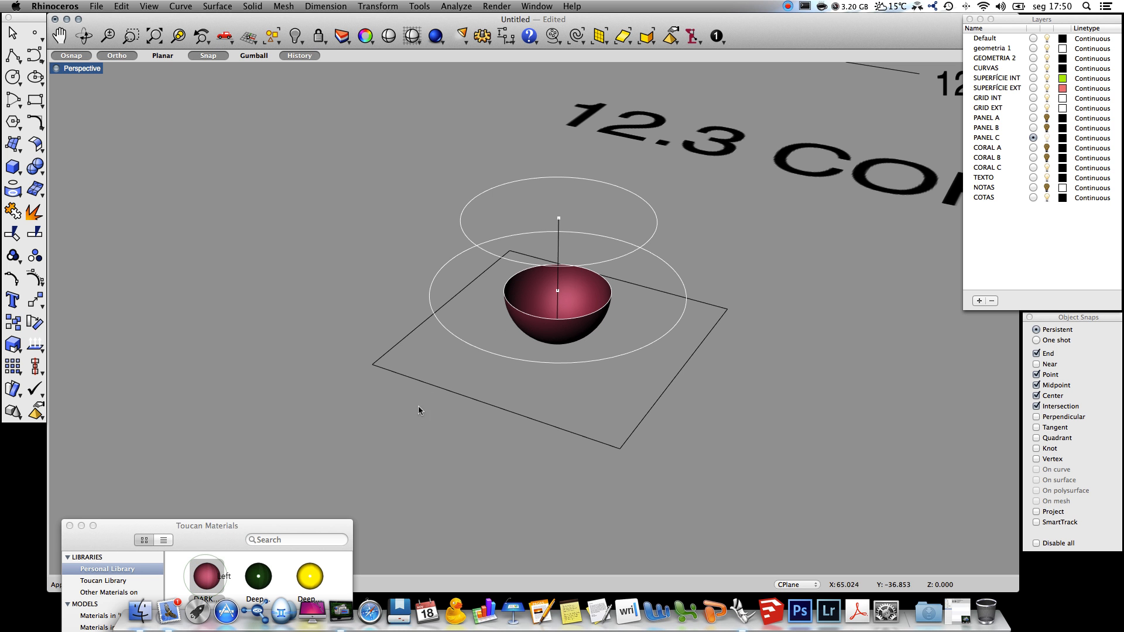
click(558, 390)
Loft the large, upper and small circles with the Normal style, and apply the dark red material to the surface.
text(Loft)
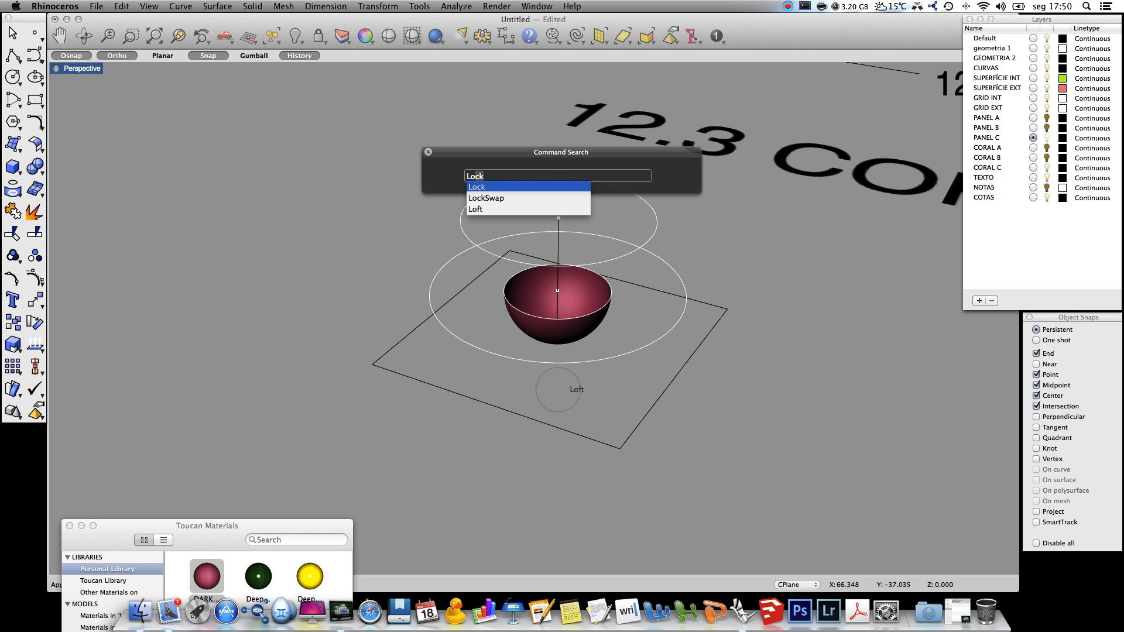
key(Return)
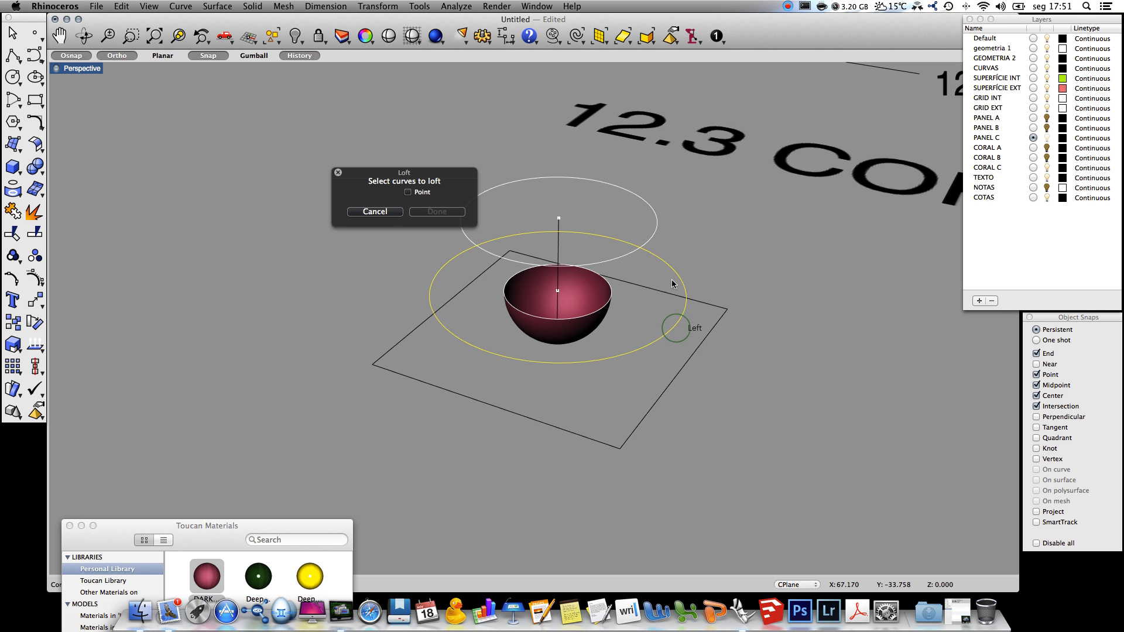
click(657, 234)
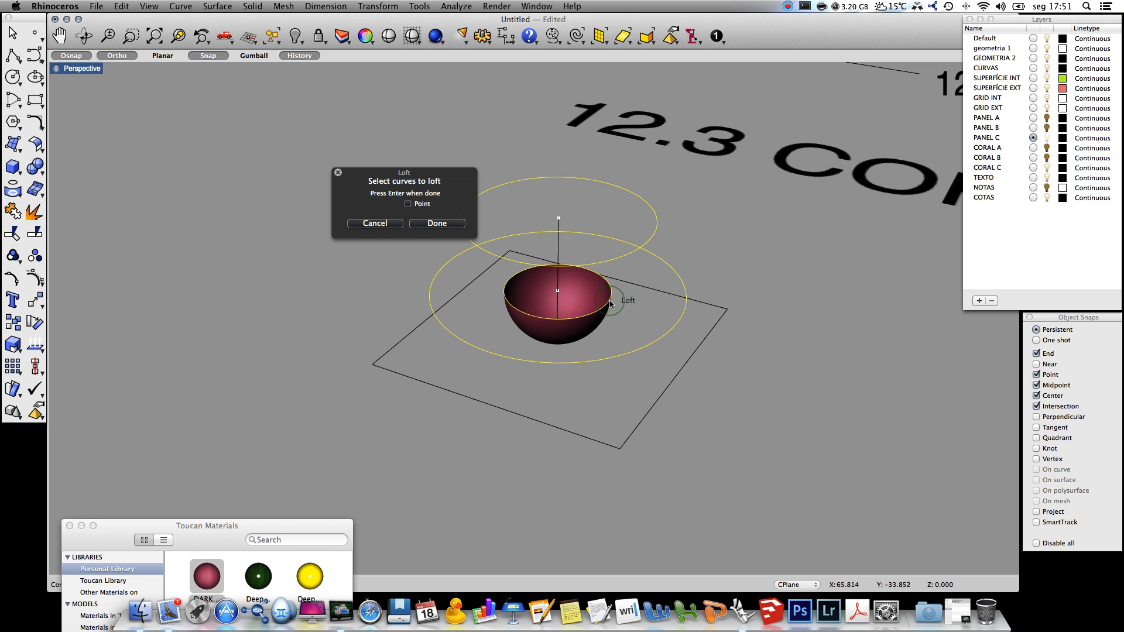
key(Return)
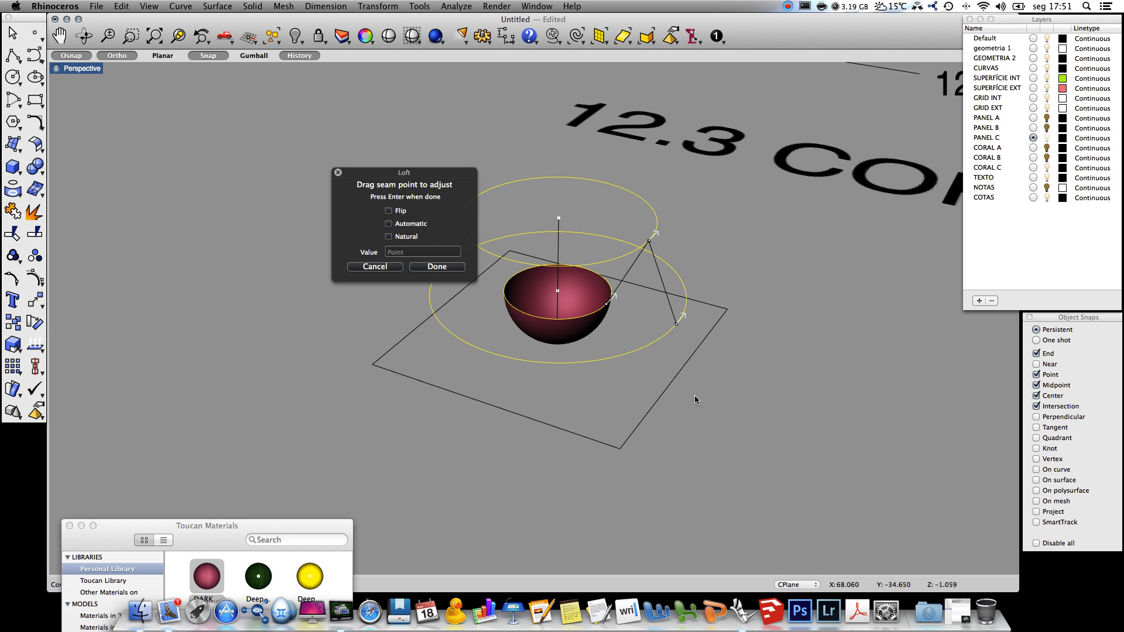
click(438, 267)
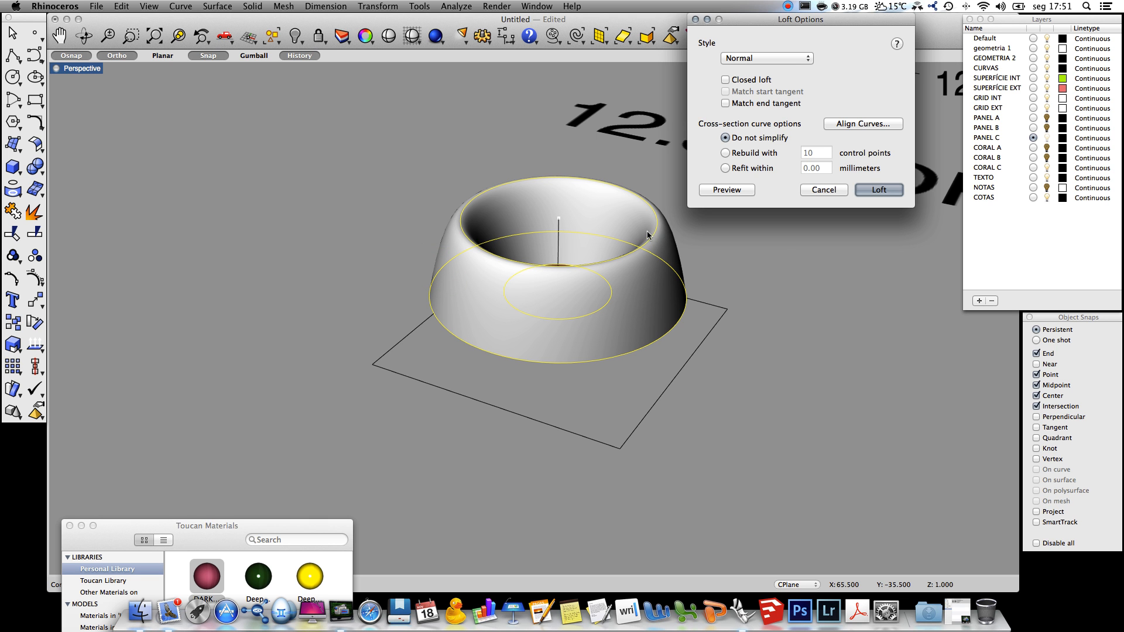
click(877, 189)
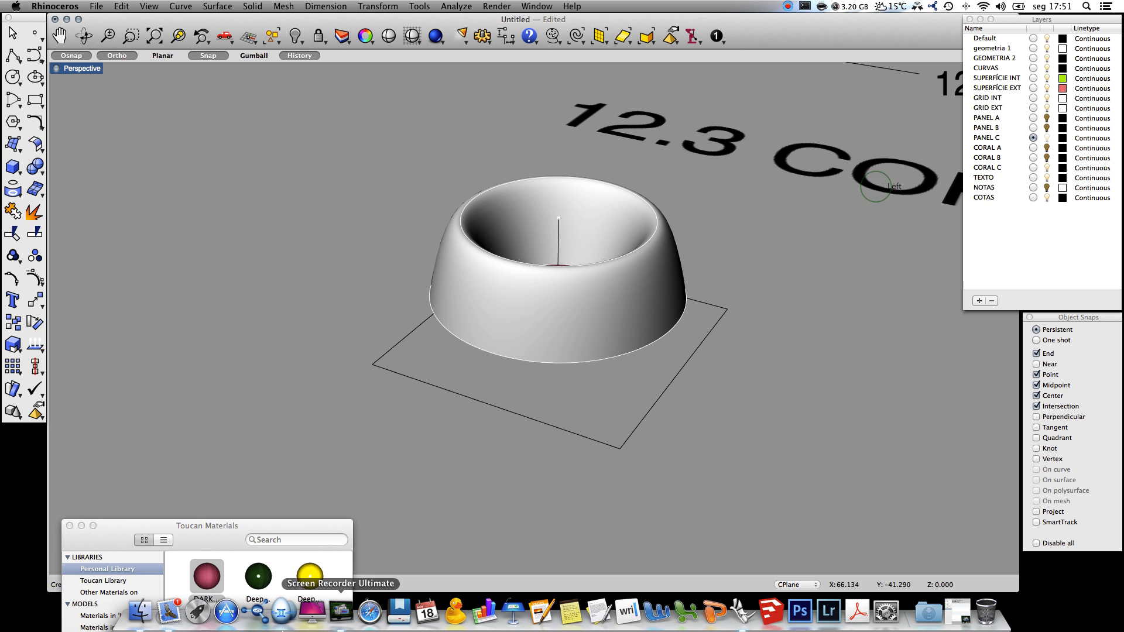
drag(206, 576, 635, 278)
click(786, 384)
Loft the base square to the large circle curve and apply the dark red material to the new surface.
key(Return)
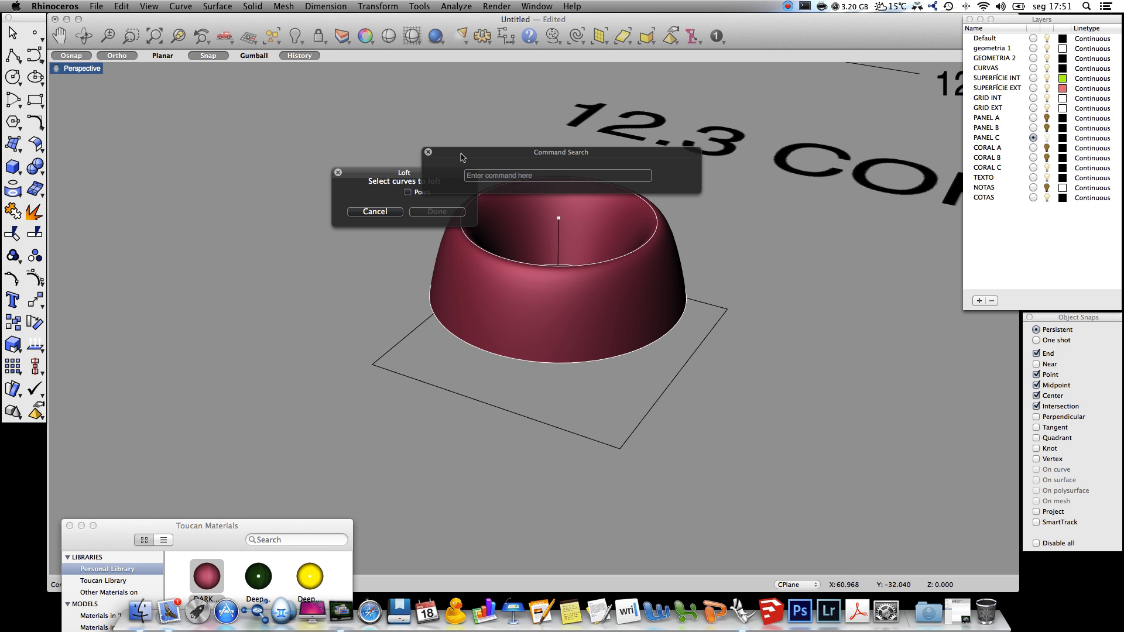
click(428, 153)
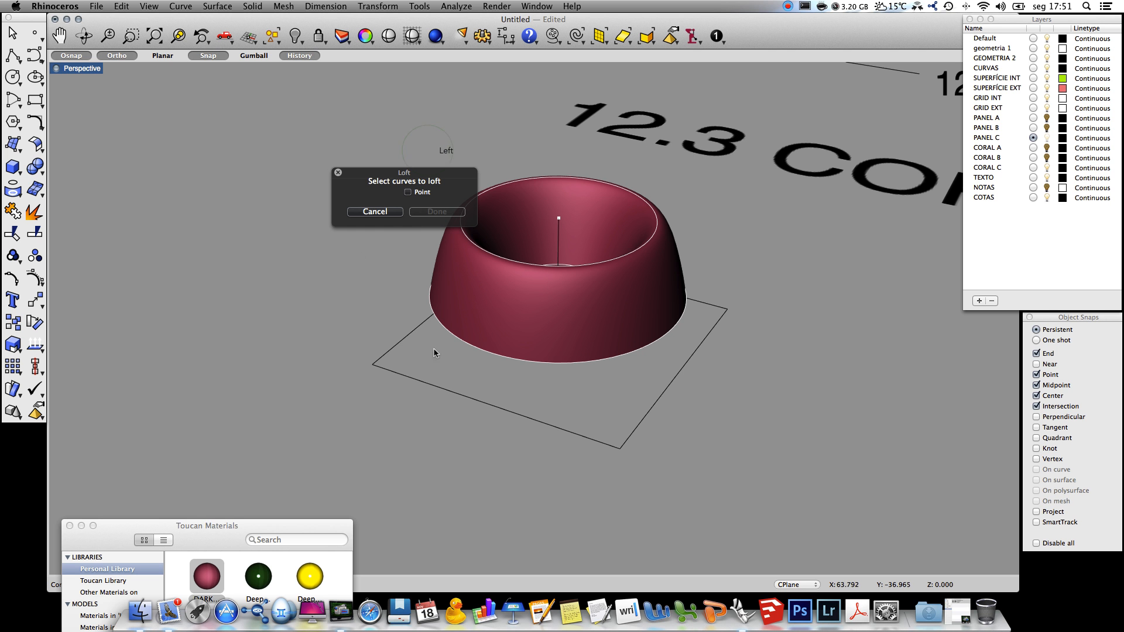
click(426, 383)
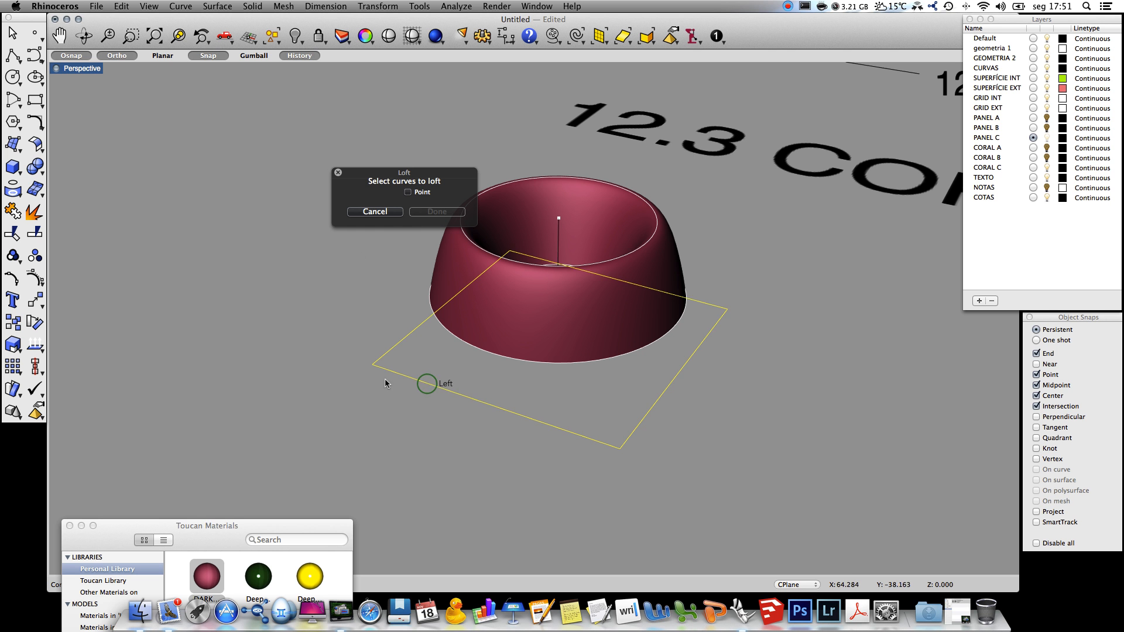
click(476, 349)
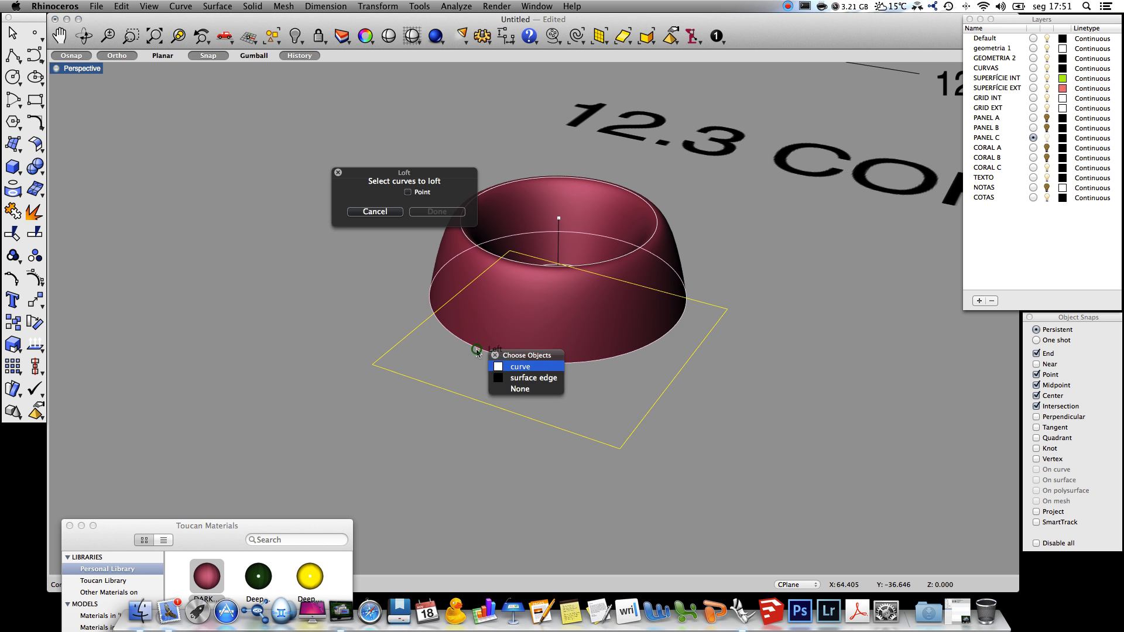
click(526, 369)
key(Return)
key(Return)
click(872, 186)
drag(207, 576, 526, 400)
Join the square base loft, the ring loft and the bowl into a single module.
right_drag(742, 344, 727, 412)
click(565, 453)
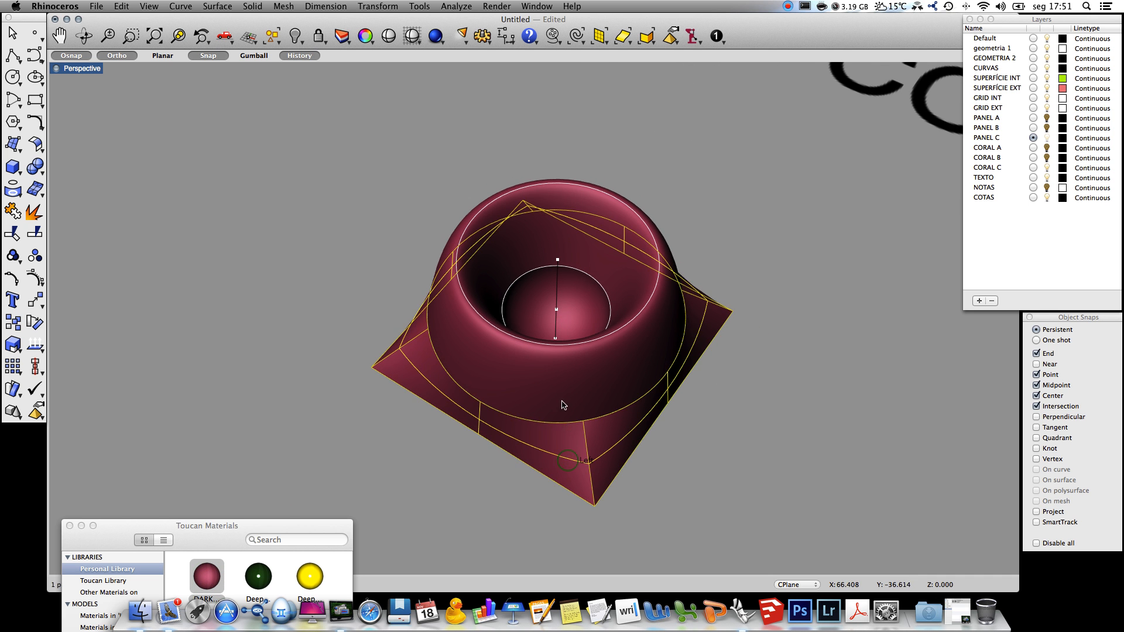
shift+click(578, 316)
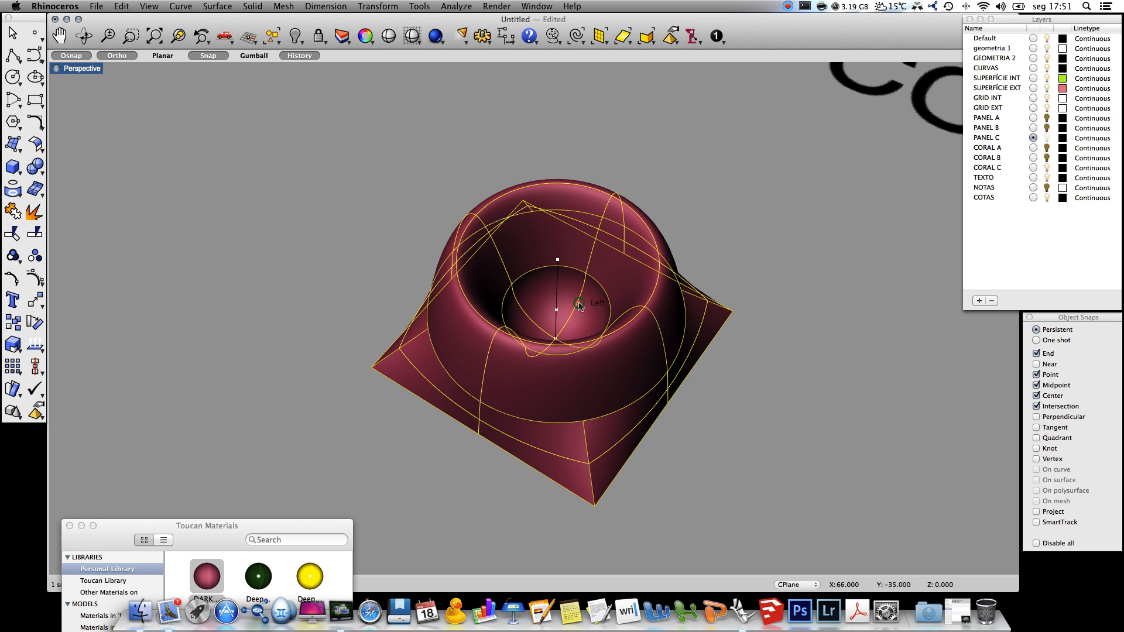
click(12, 211)
click(289, 284)
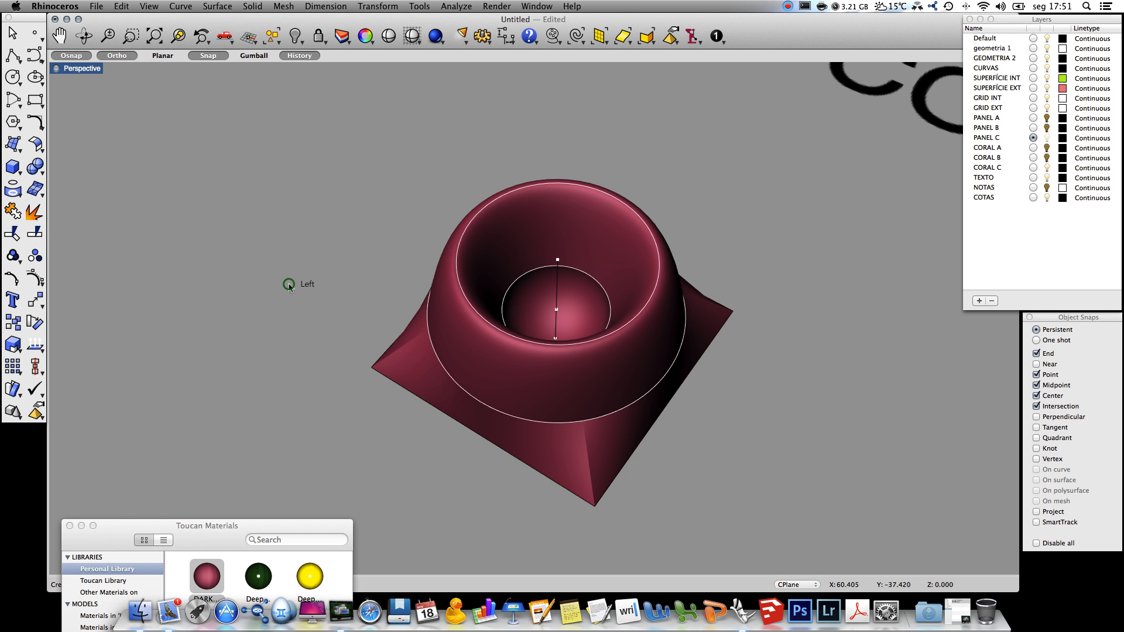
Copy the module from its far corner to its other three corners, forming a two-by-two block of modules.
right_click(332, 217)
right_drag(331, 236, 331, 253)
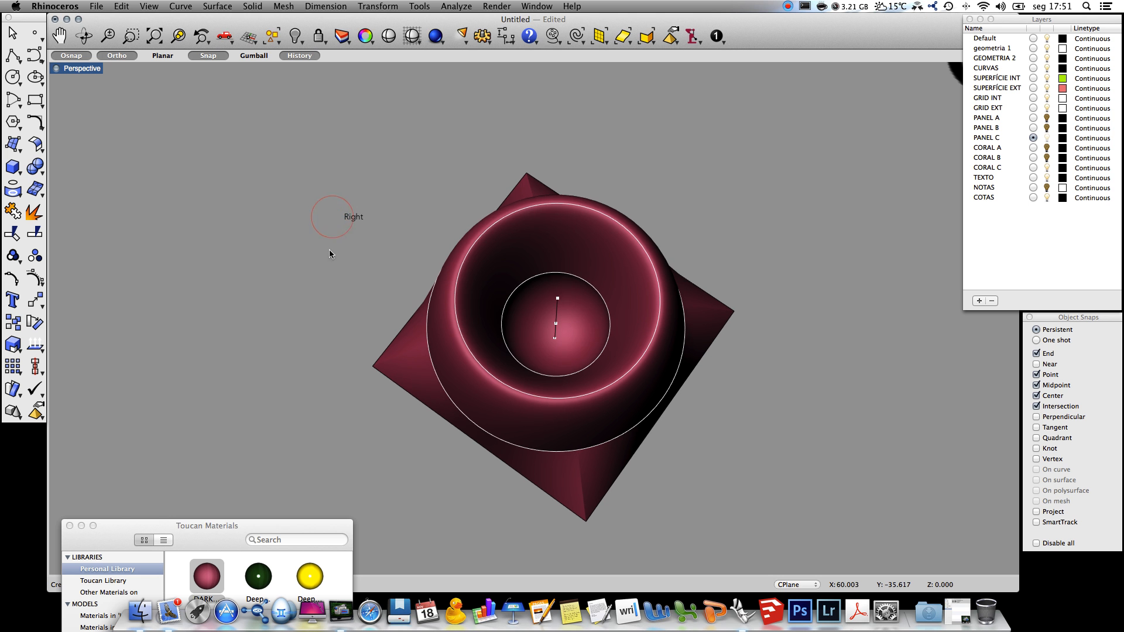
text(Copy)
key(Return)
click(539, 239)
right_click(539, 239)
click(528, 170)
click(737, 314)
click(373, 367)
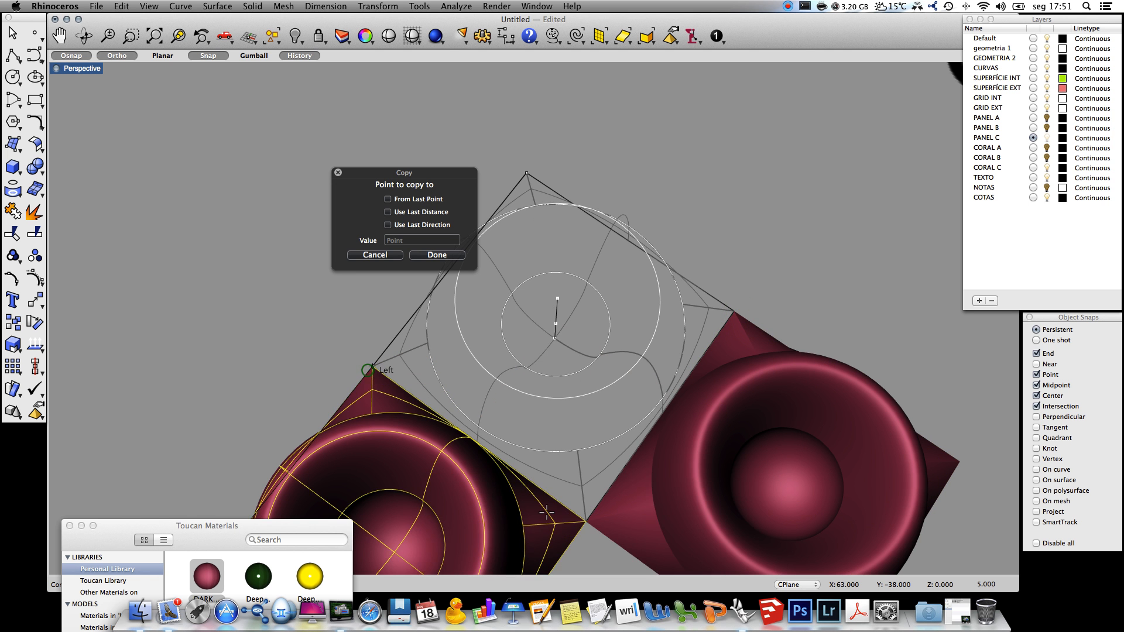
click(586, 519)
right_click(586, 519)
Group the four coral modules.
scroll(279, 327, down, 5)
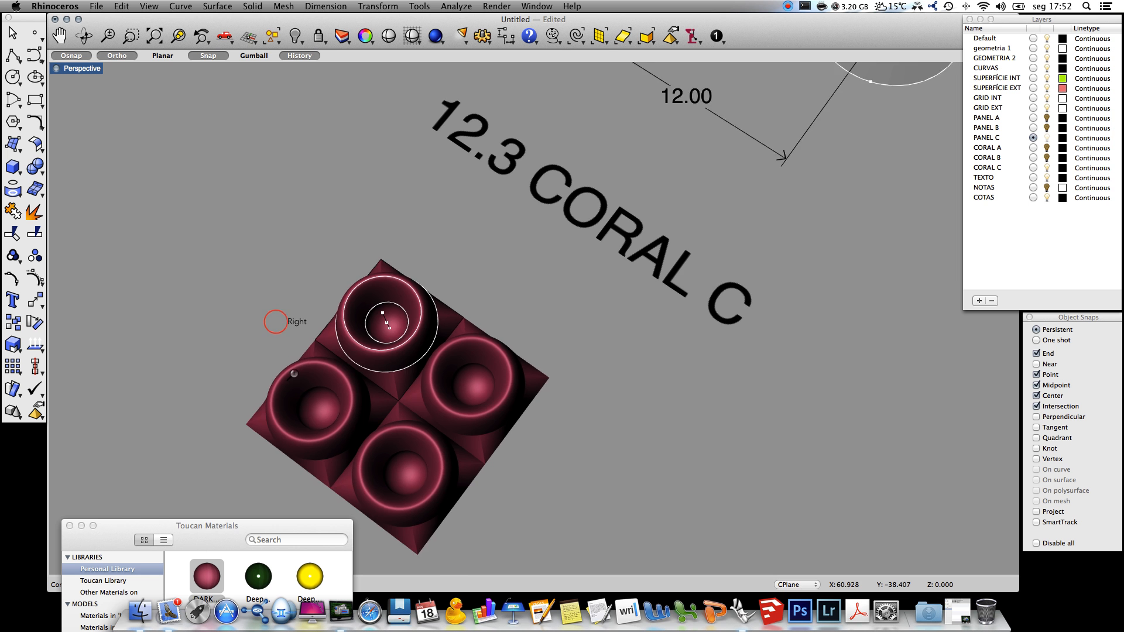
scroll(516, 432, up, 2)
right_drag(516, 432, 514, 432)
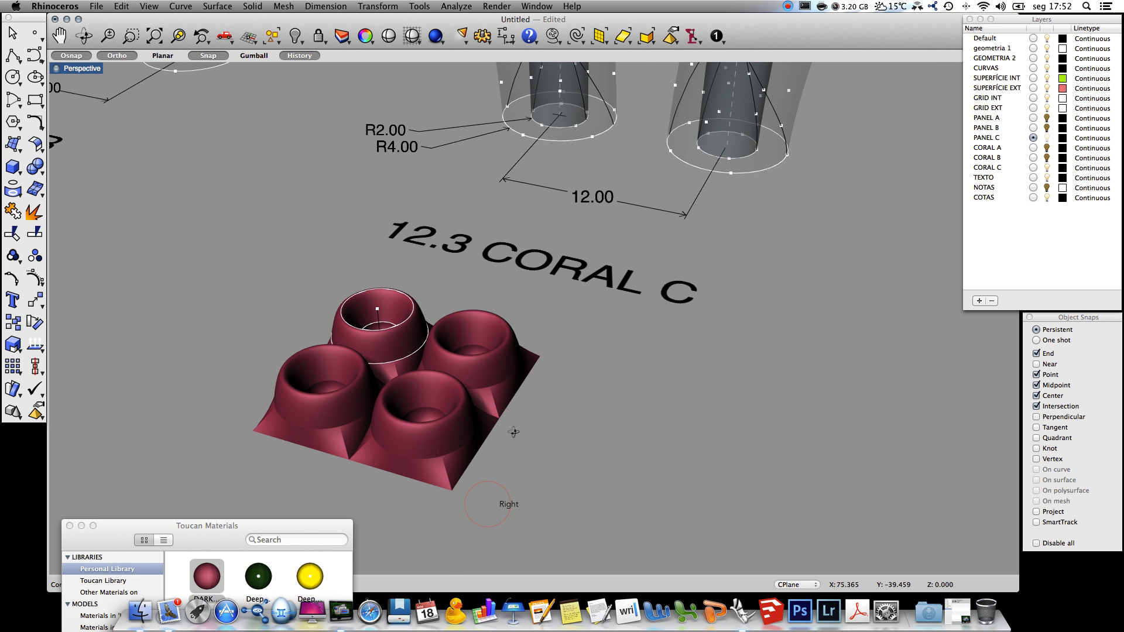
click(300, 400)
shift+click(402, 440)
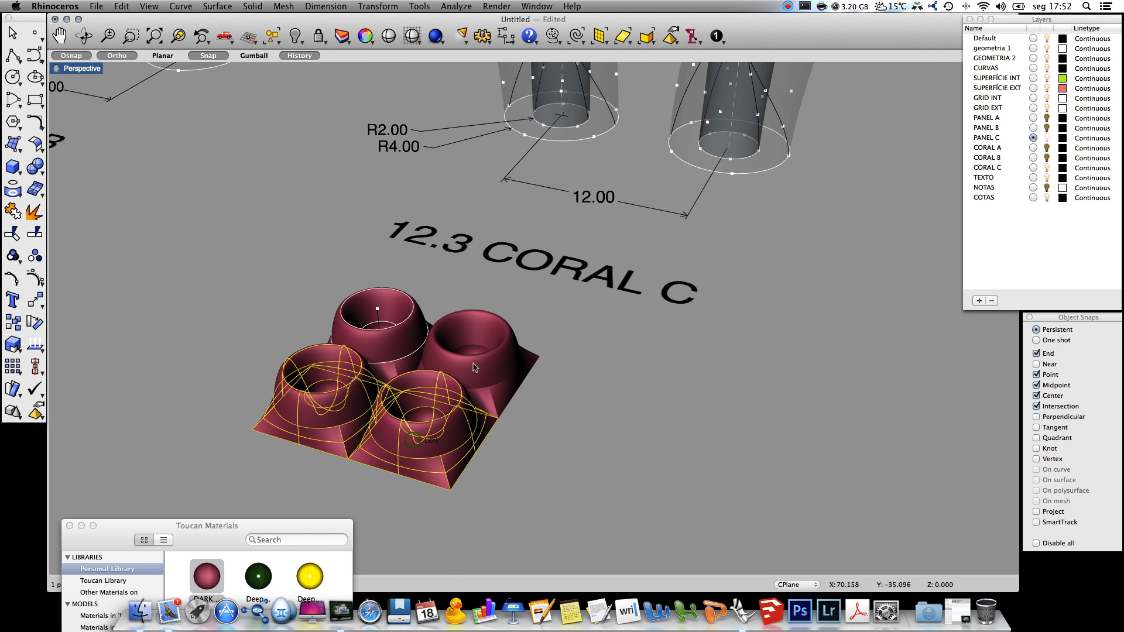
shift+click(474, 366)
shift+click(395, 350)
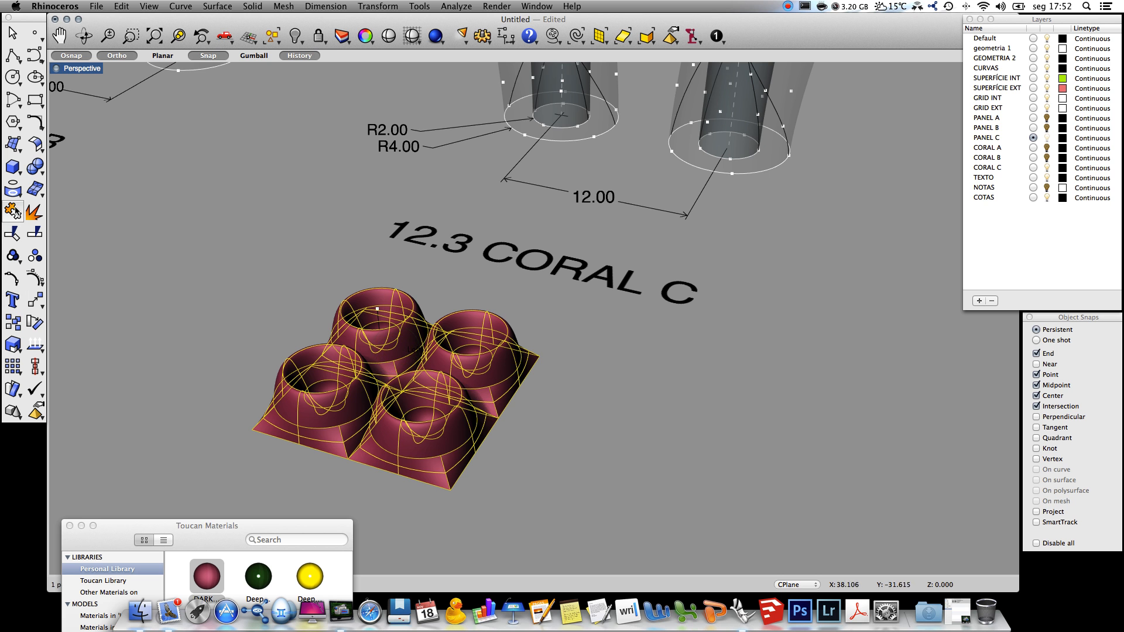
click(13, 255)
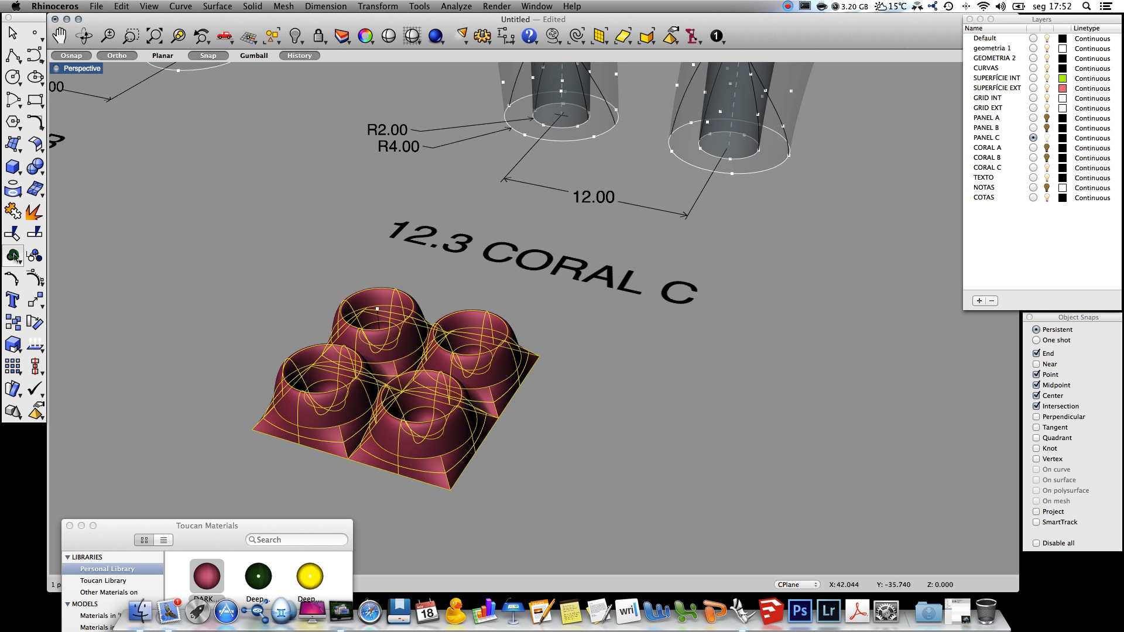
click(602, 397)
Start ptPanel3DCustom and assign CORAL C's inner grid as the first bounding grid and its outer grid as the second.
ctrl+right_drag(630, 369, 626, 463)
ctrl+right_drag(764, 219, 764, 215)
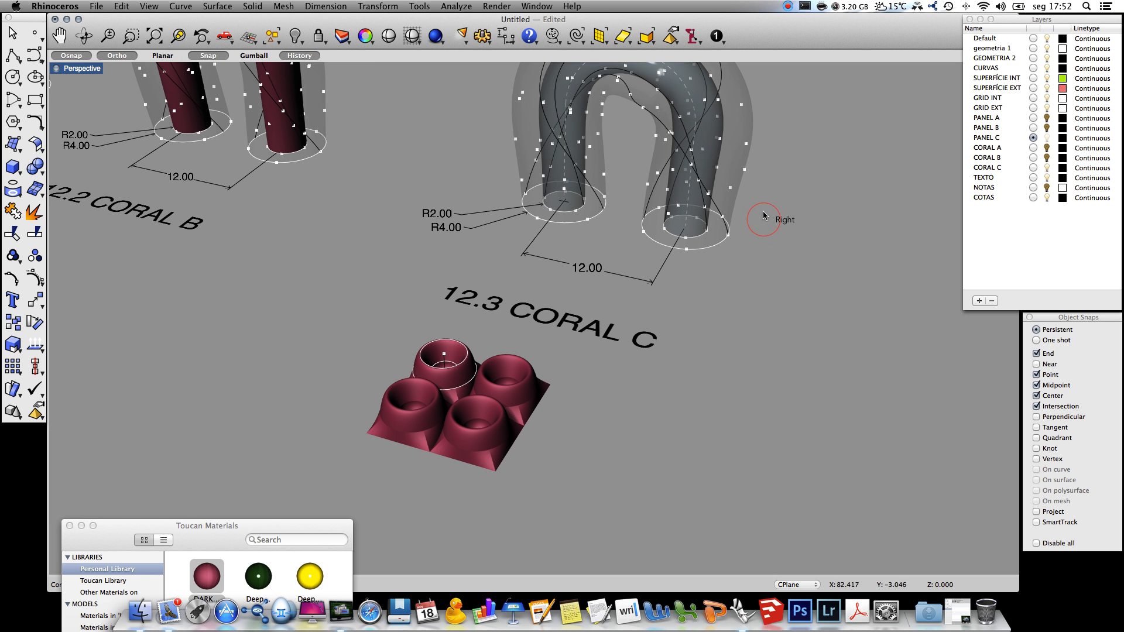
text(ptPanel3D)
key(Down)
key(Return)
scroll(608, 237, up, 3)
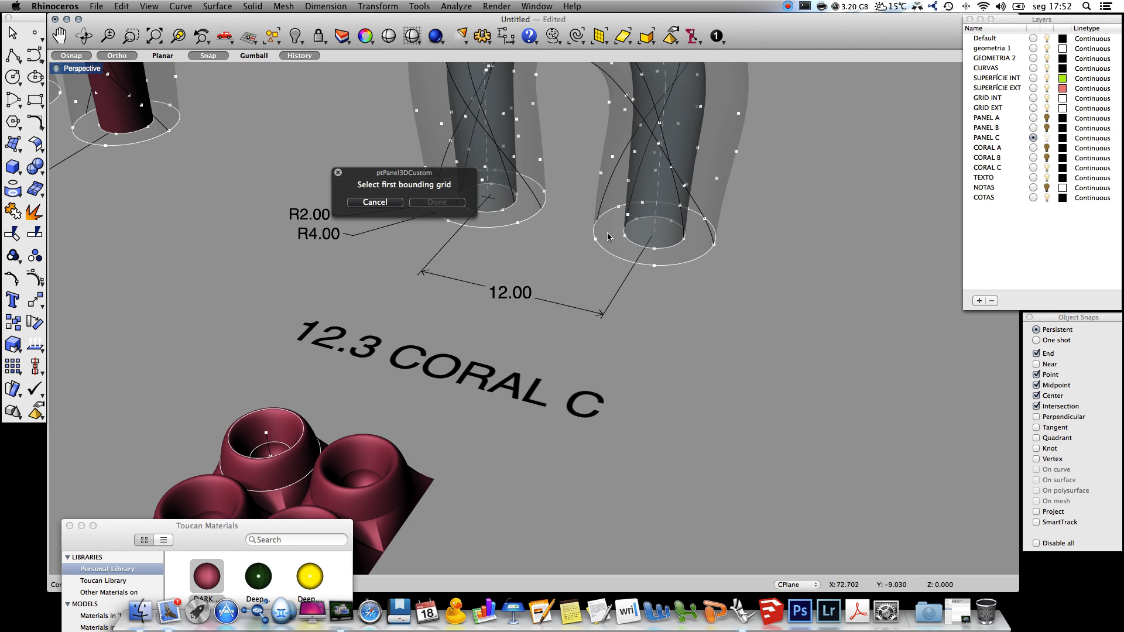
click(654, 253)
key(Return)
click(655, 268)
key(Return)
click(667, 240)
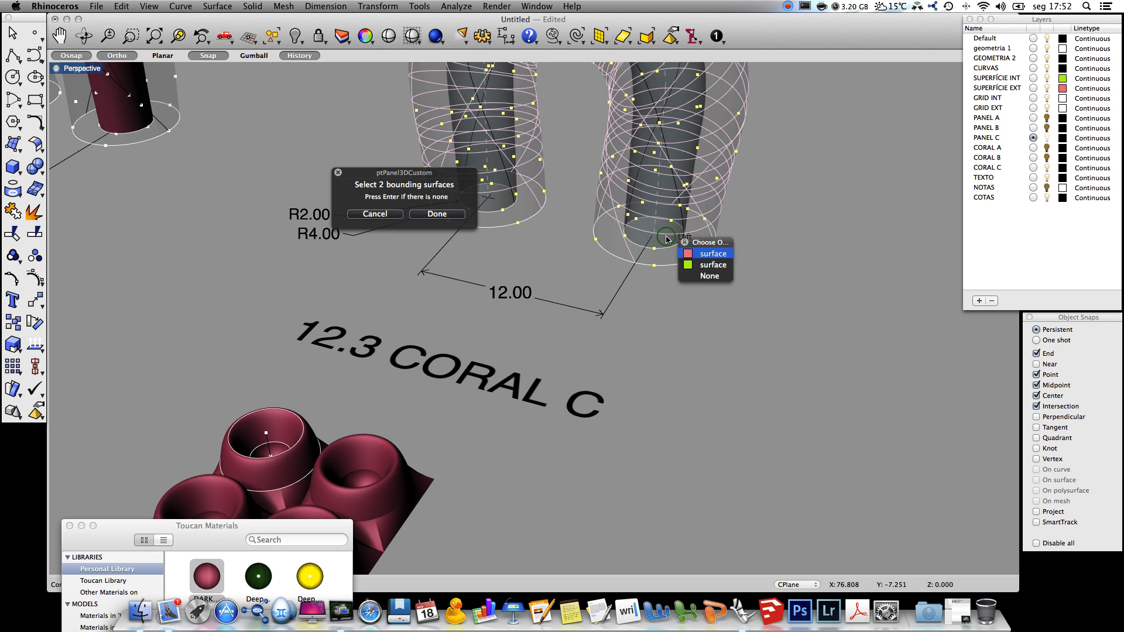
click(709, 265)
key(Return)
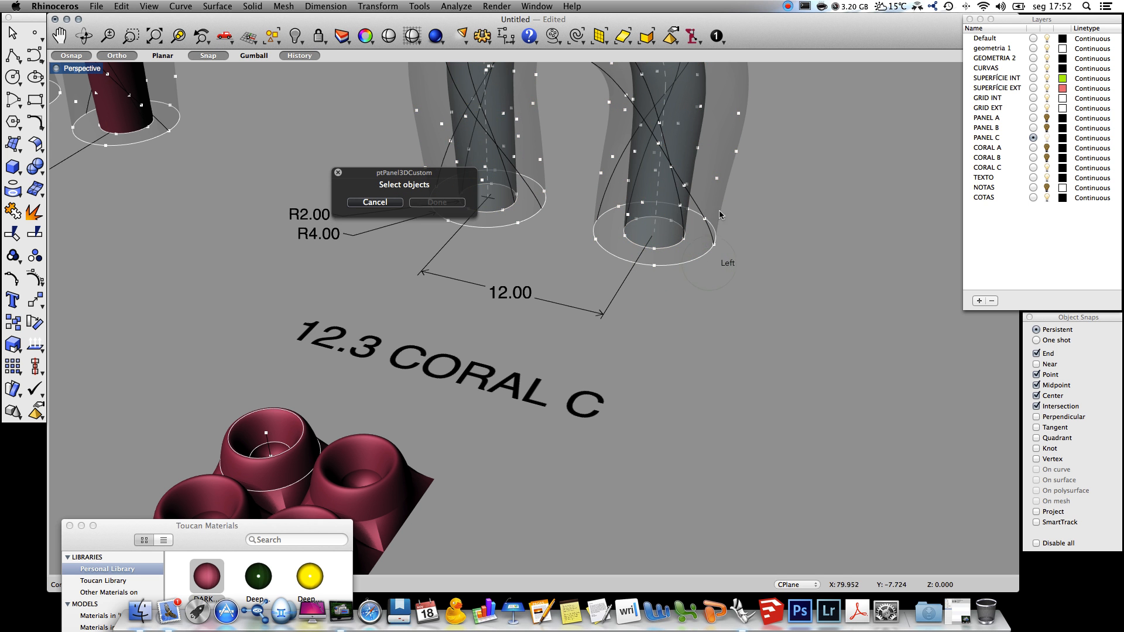
key(Return)
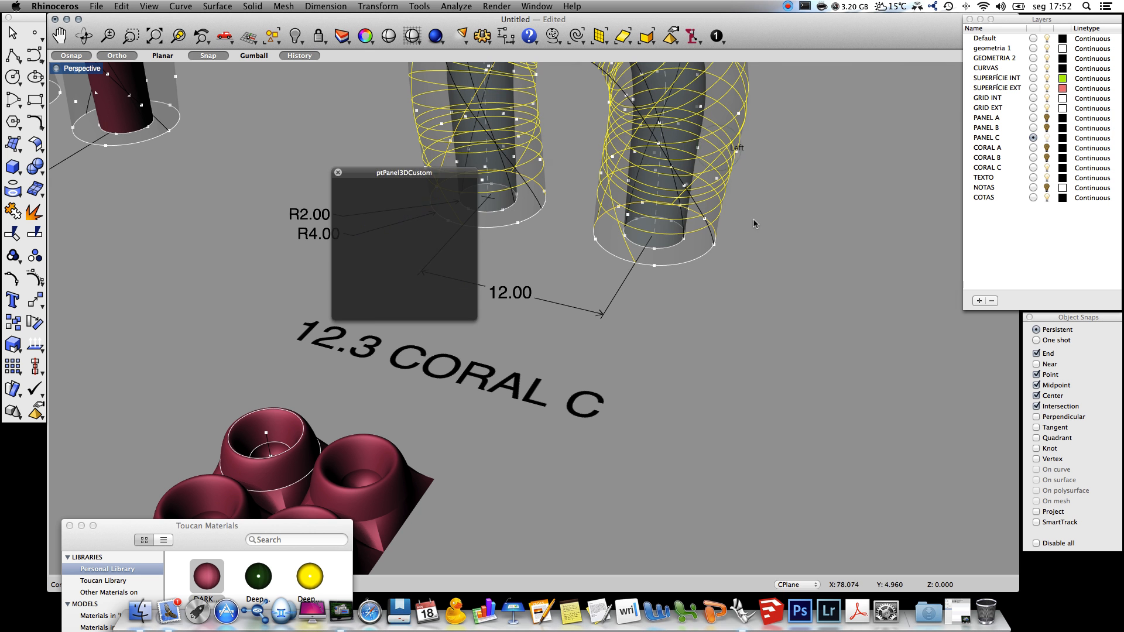
scroll(380, 492, up, 2)
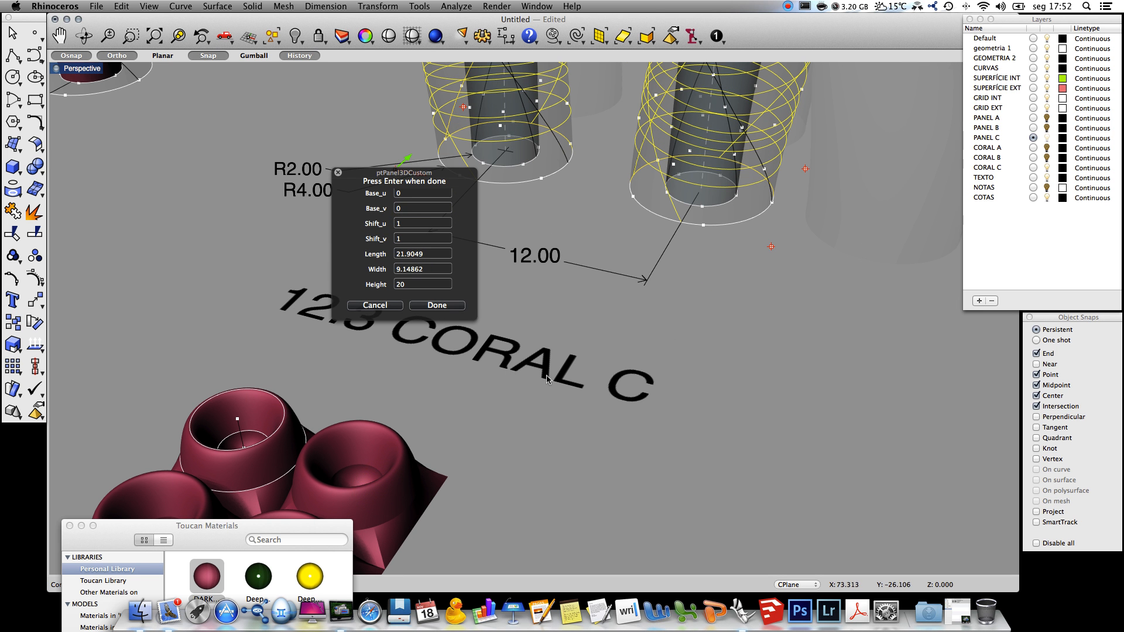
scroll(552, 378, down, 3)
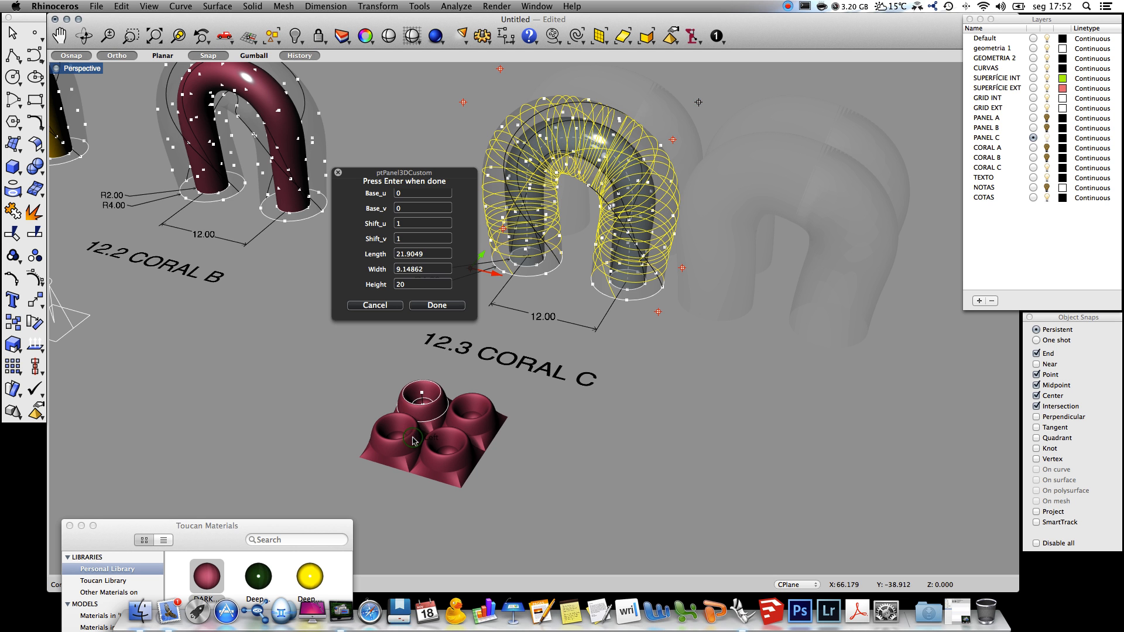
click(433, 252)
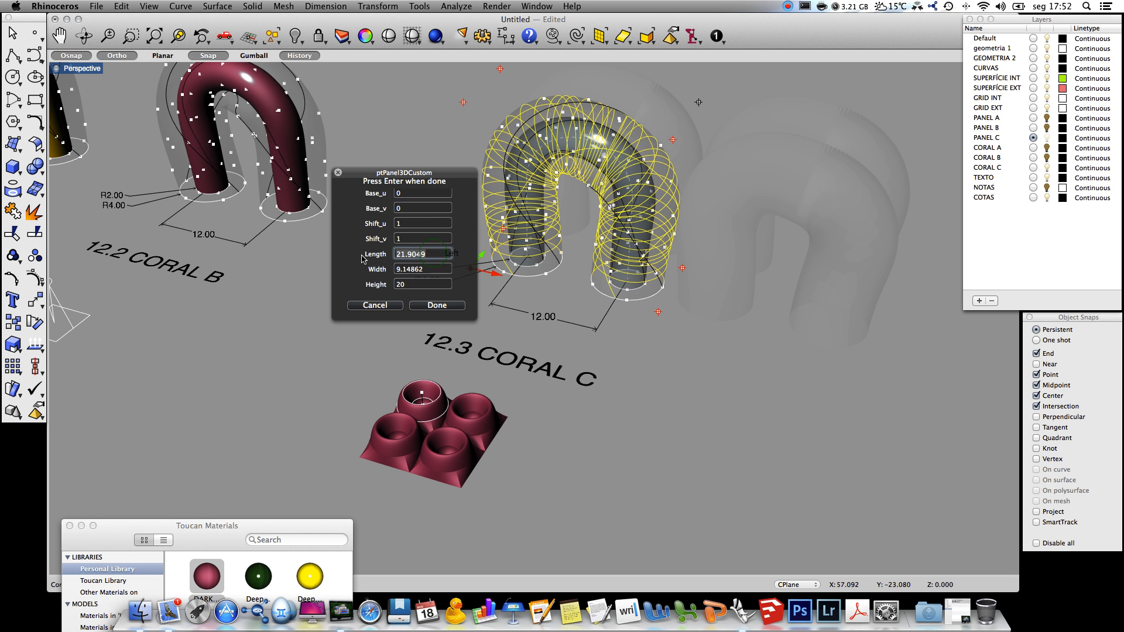
text(10)
key(Return)
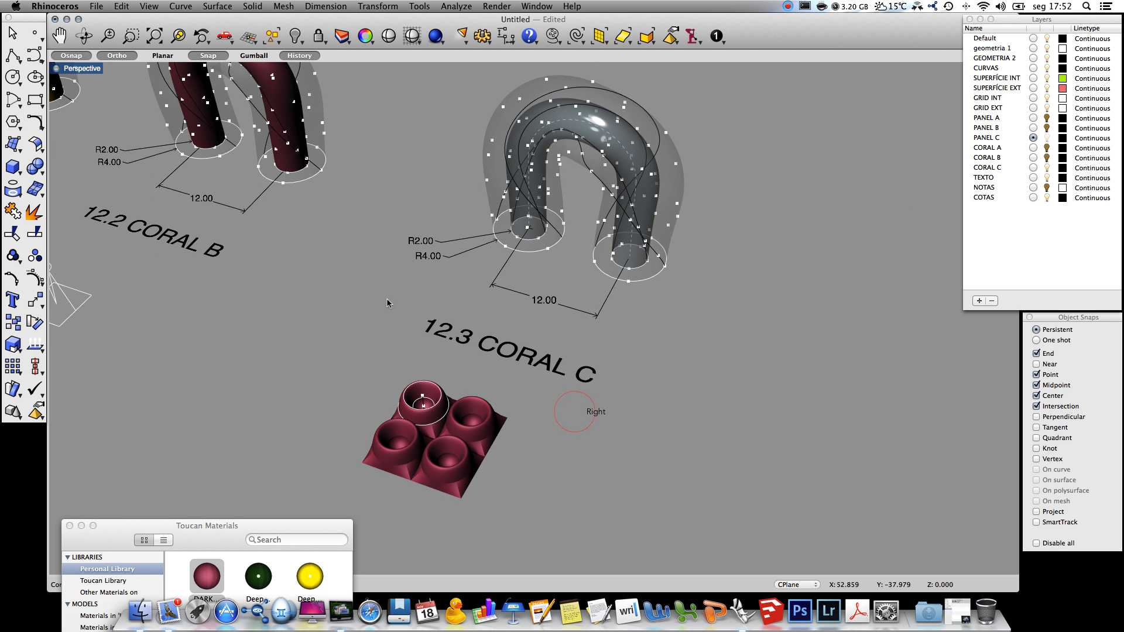
click(493, 163)
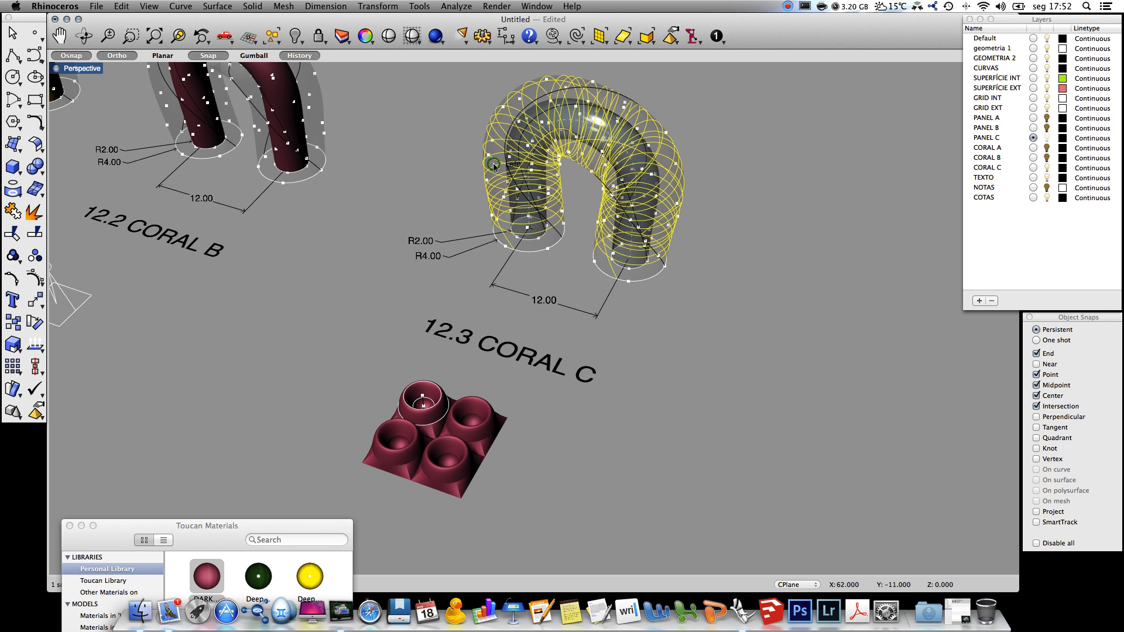
click(744, 257)
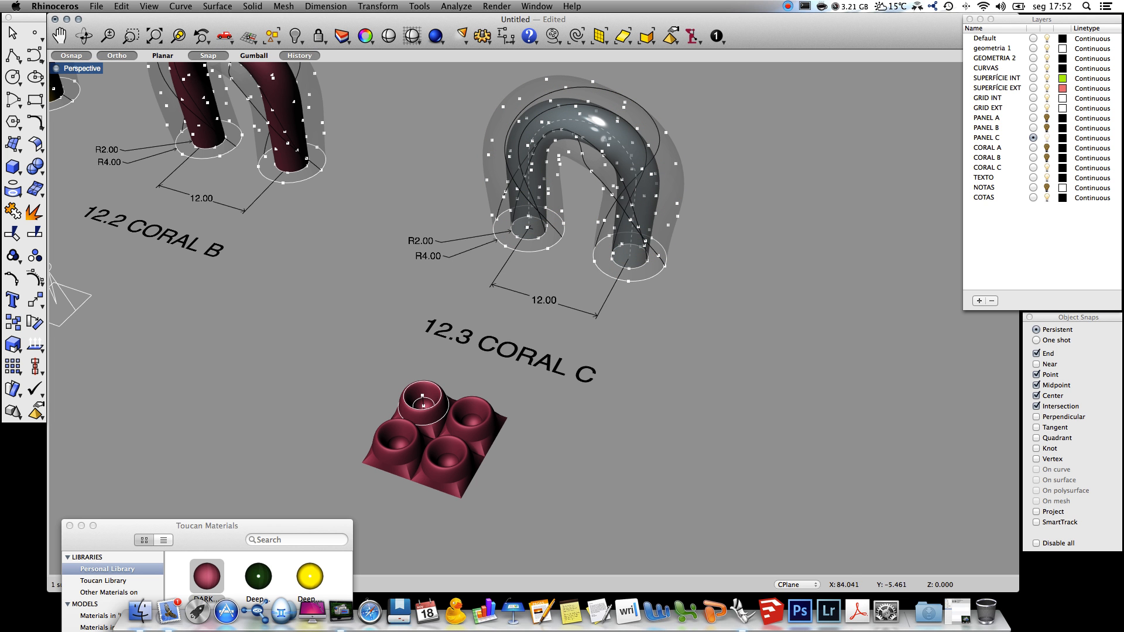
Restart ptPanel3DCustom and assign CORAL C's inner point grid as the first bounding grid and its outer grid as the second.
text(ptPanel3D)
key(Down)
key(Return)
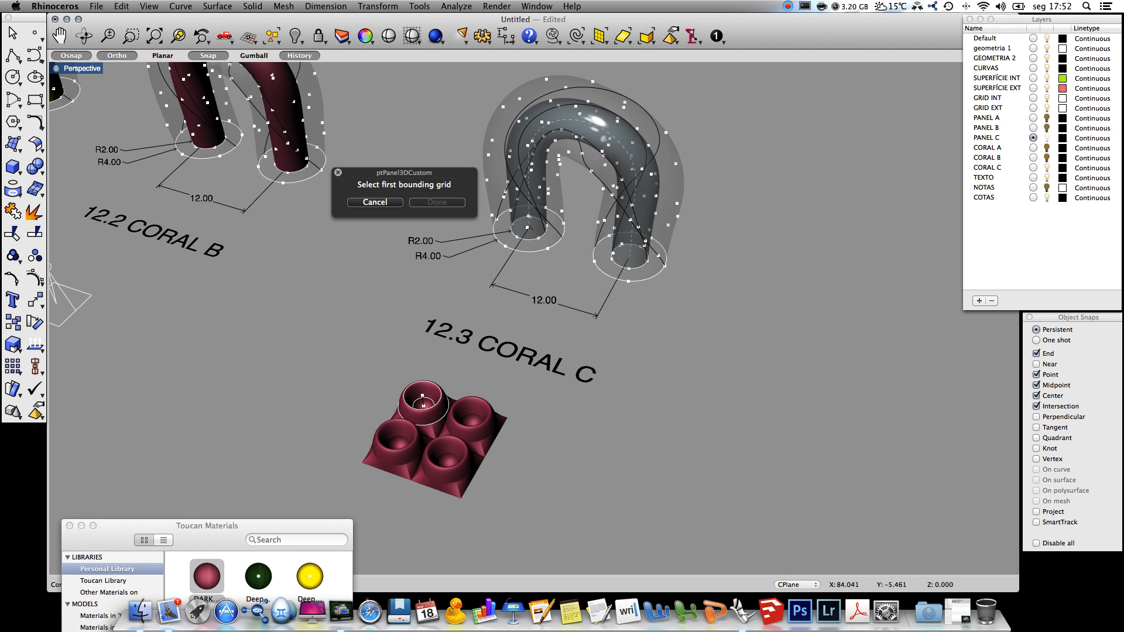
click(630, 272)
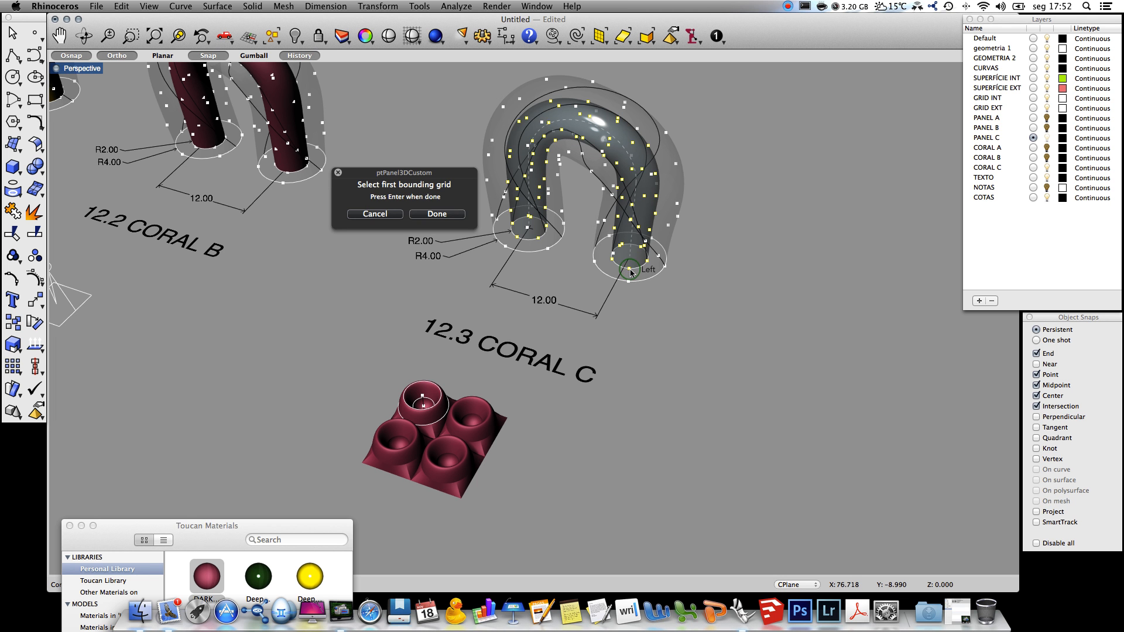
key(Return)
click(631, 269)
key(Return)
Pick CORAL C's inner tube surface and outer tube surface as the two bounding surfaces.
click(631, 268)
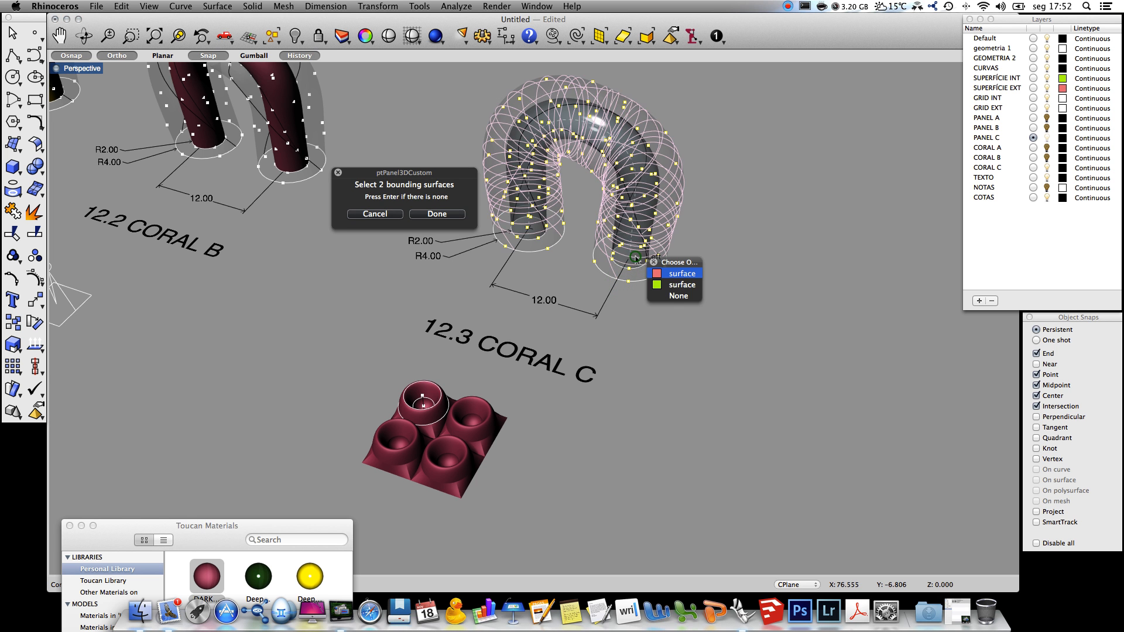
click(679, 283)
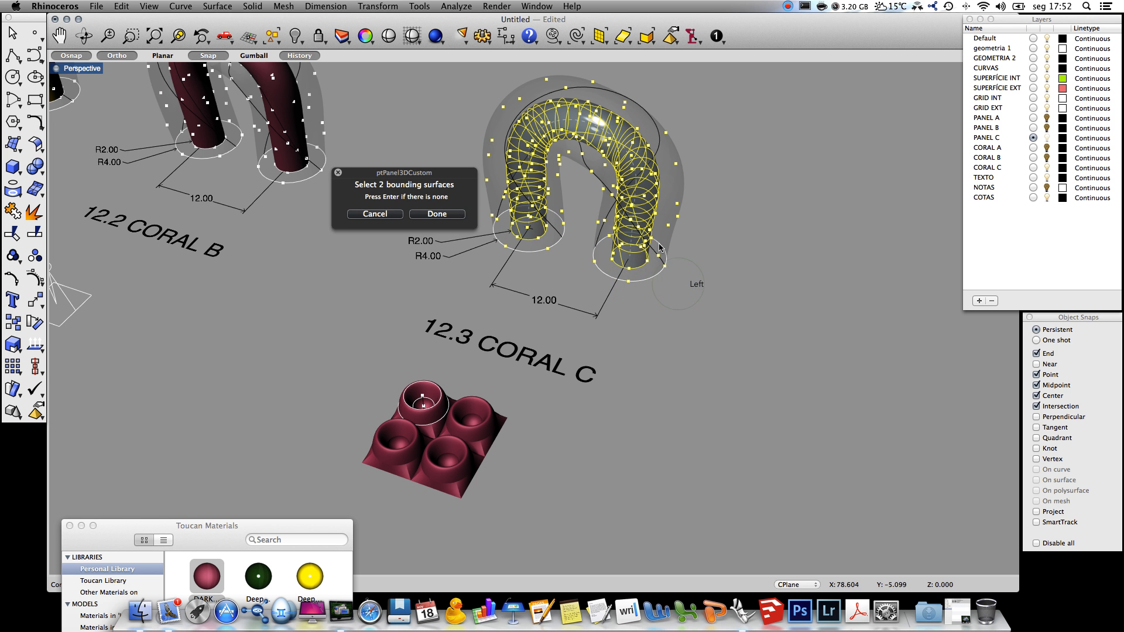
click(672, 187)
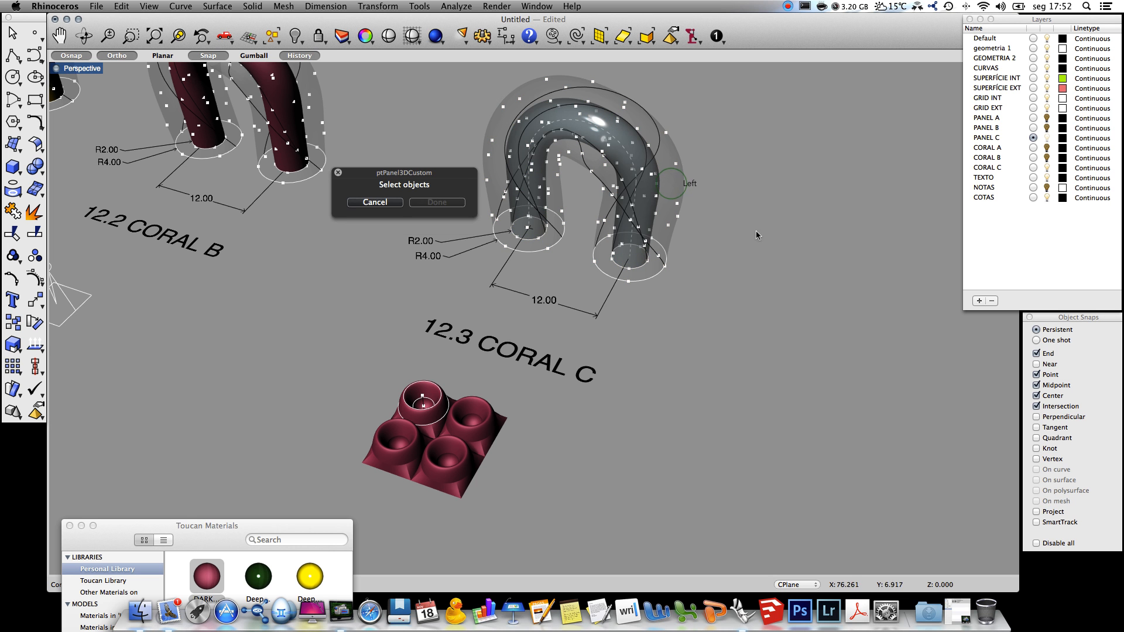
Select all four modules of the two-by-two block as the objects to panel.
click(433, 426)
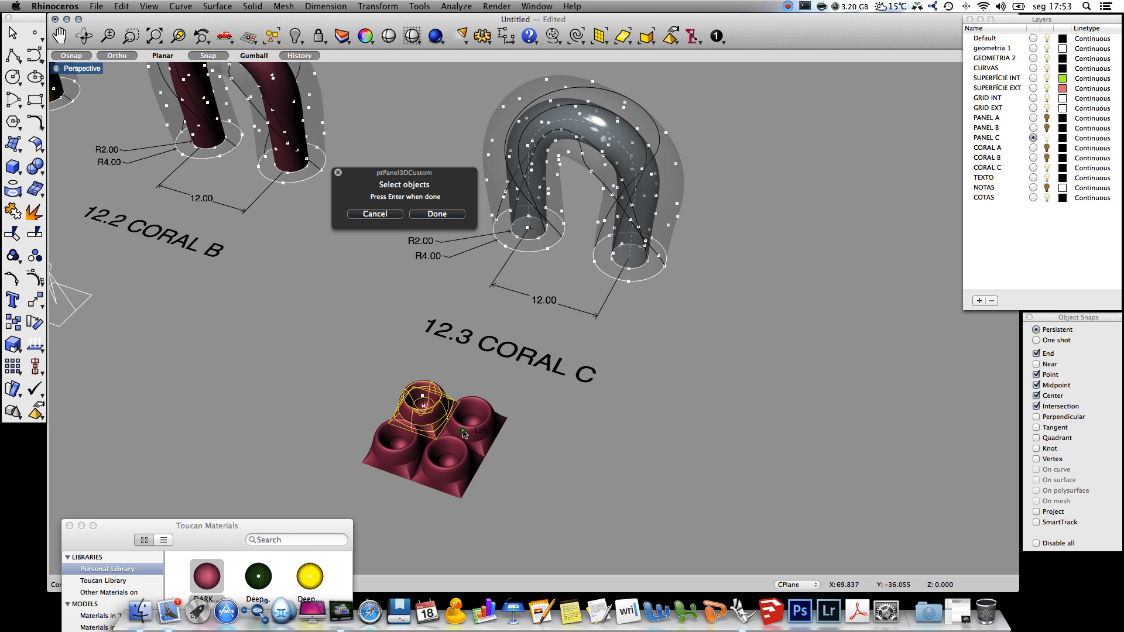
click(464, 434)
click(459, 466)
click(394, 459)
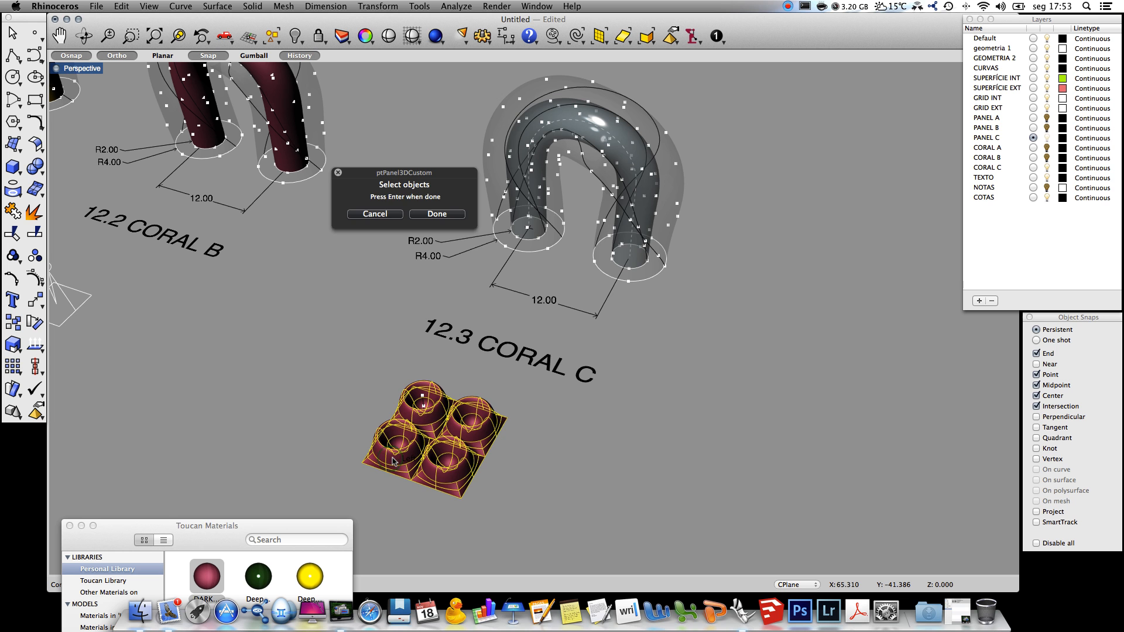
key(Return)
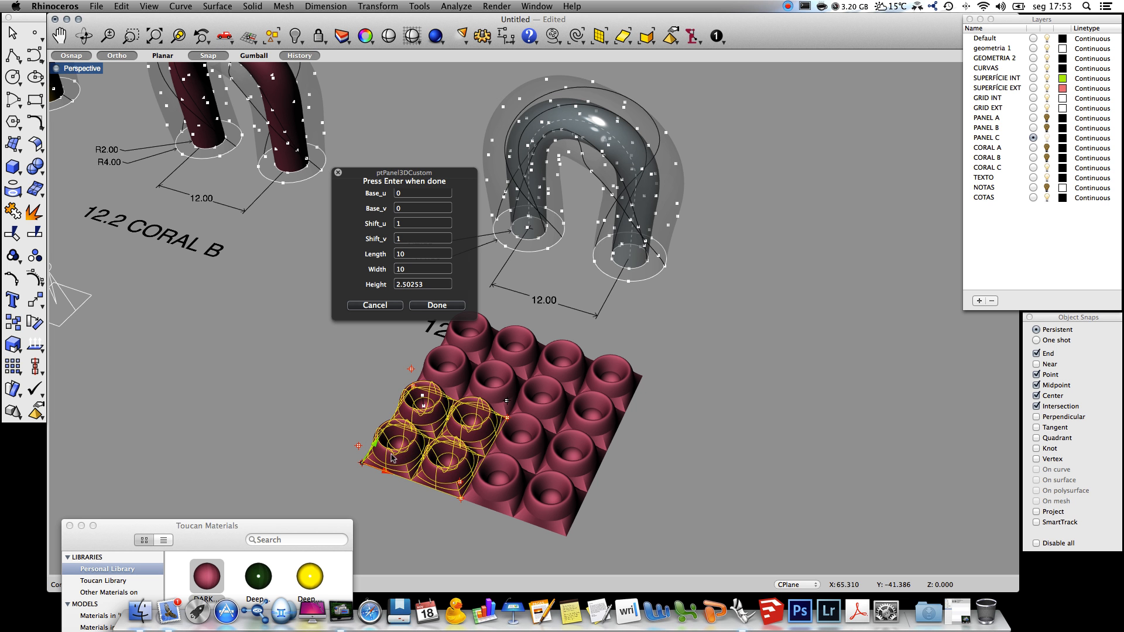
Generate the panels on CORAL C's tube with base 0, shift 1, length 10 and width 10.
click(404, 252)
click(431, 308)
click(431, 307)
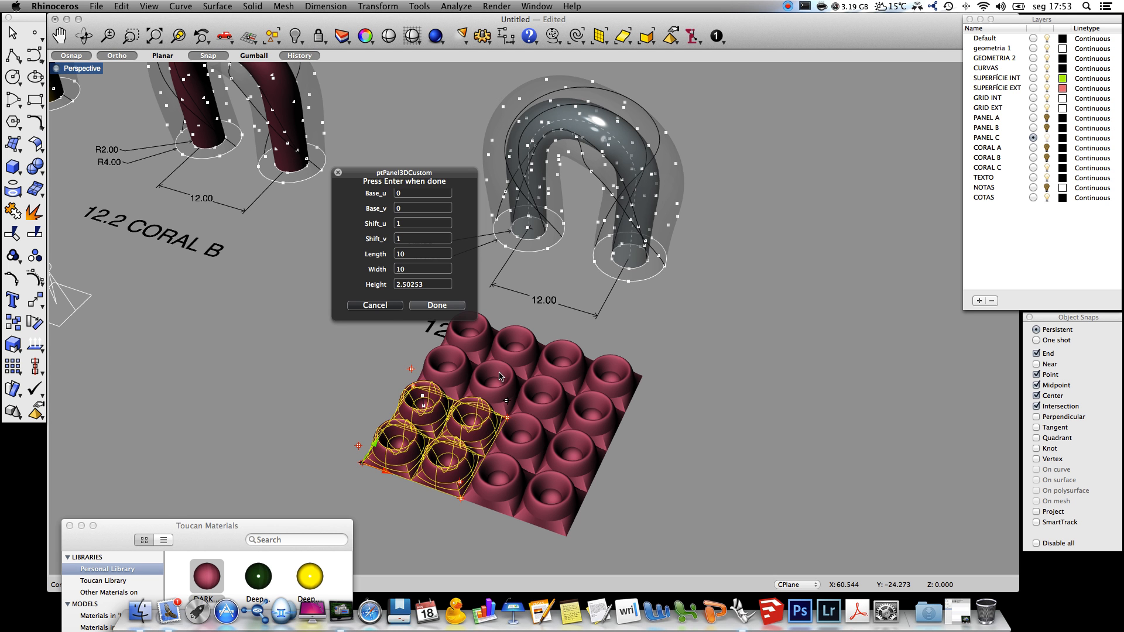
key(Return)
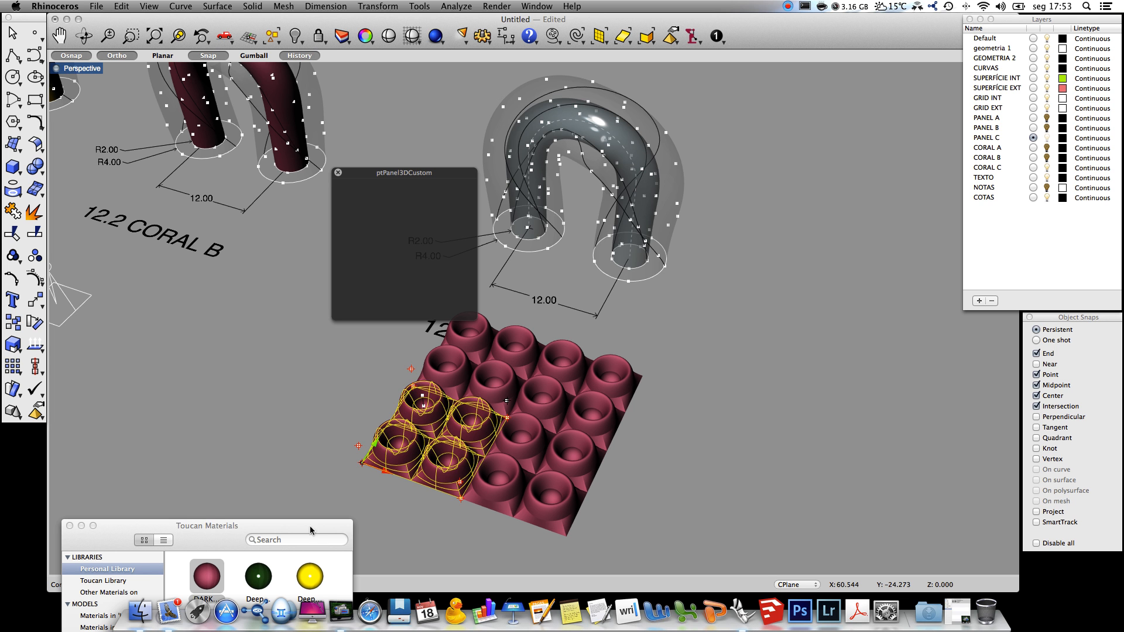
drag(310, 526, 278, 307)
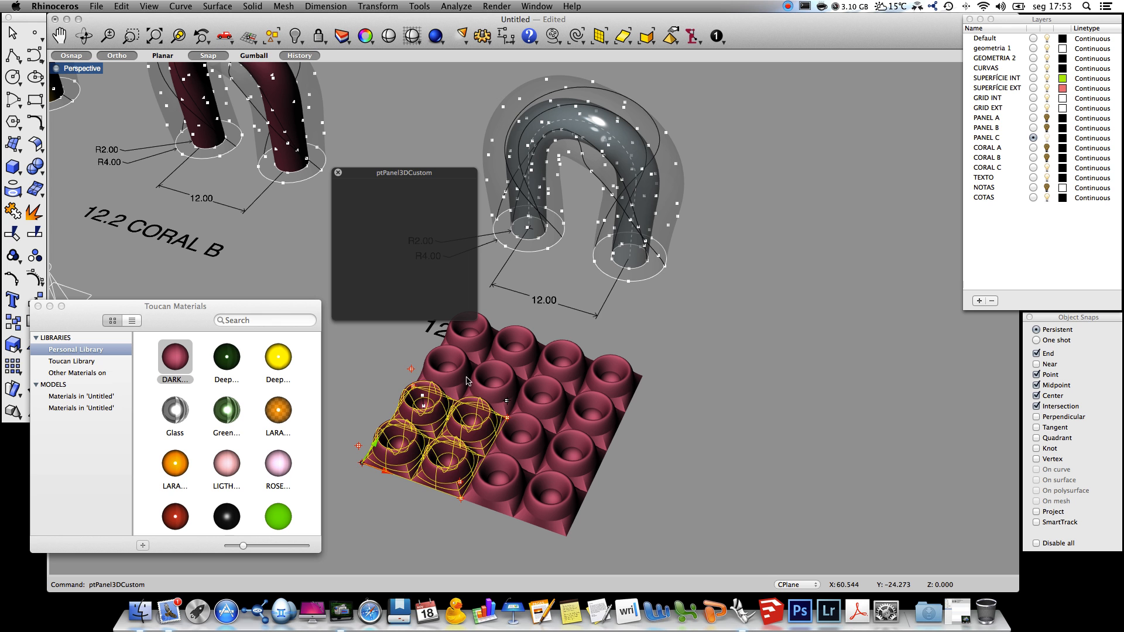
drag(409, 174, 807, 100)
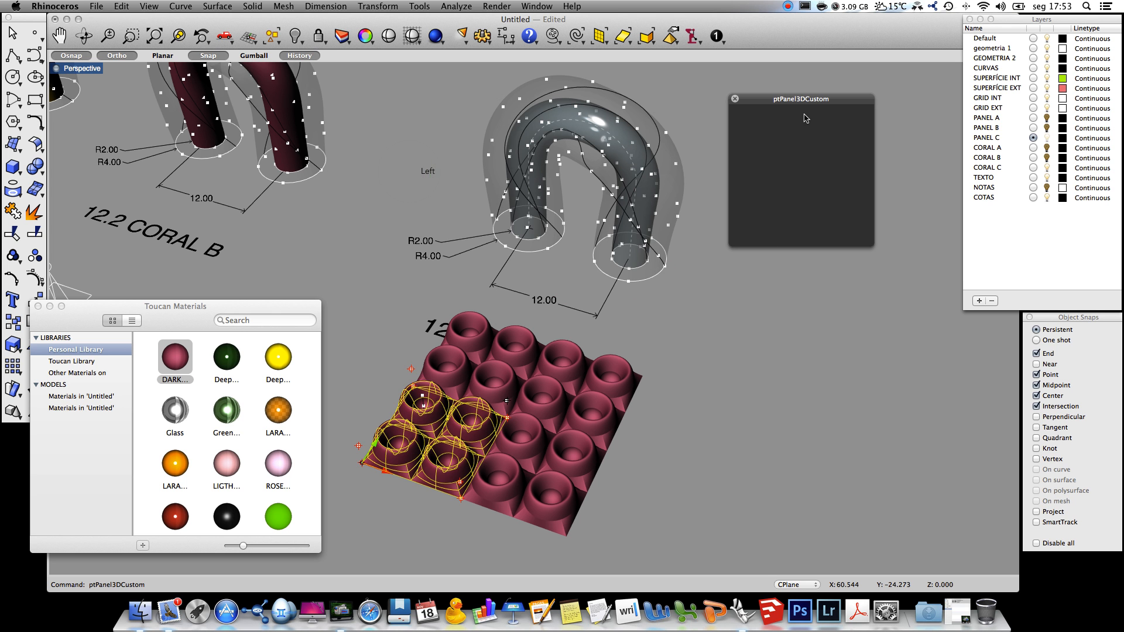
right_click(716, 359)
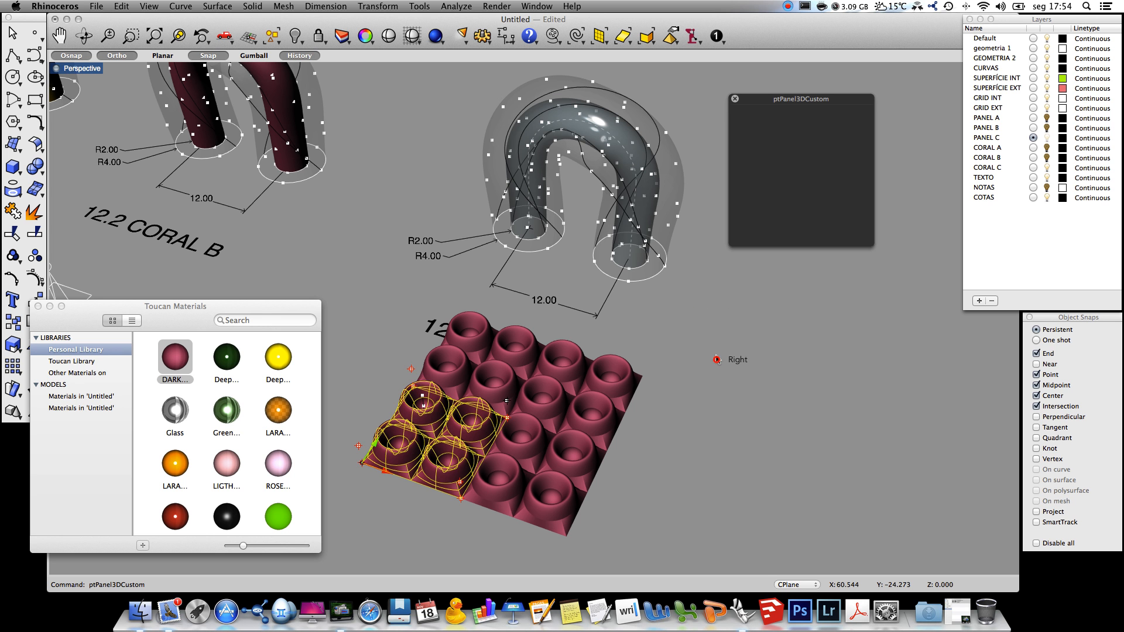
right_click(686, 436)
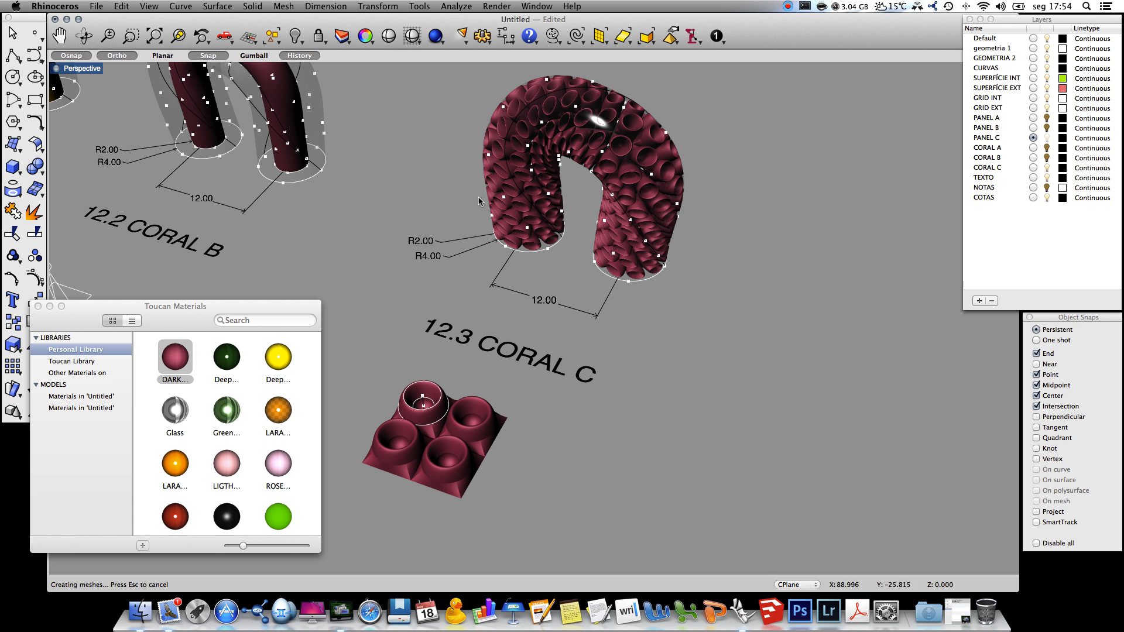
Hide the SUPERFÍCIE INT, SUPERFÍCIE EXT, GRID INT and GRID EXT layers.
click(1047, 78)
click(1047, 88)
click(1047, 97)
click(1047, 109)
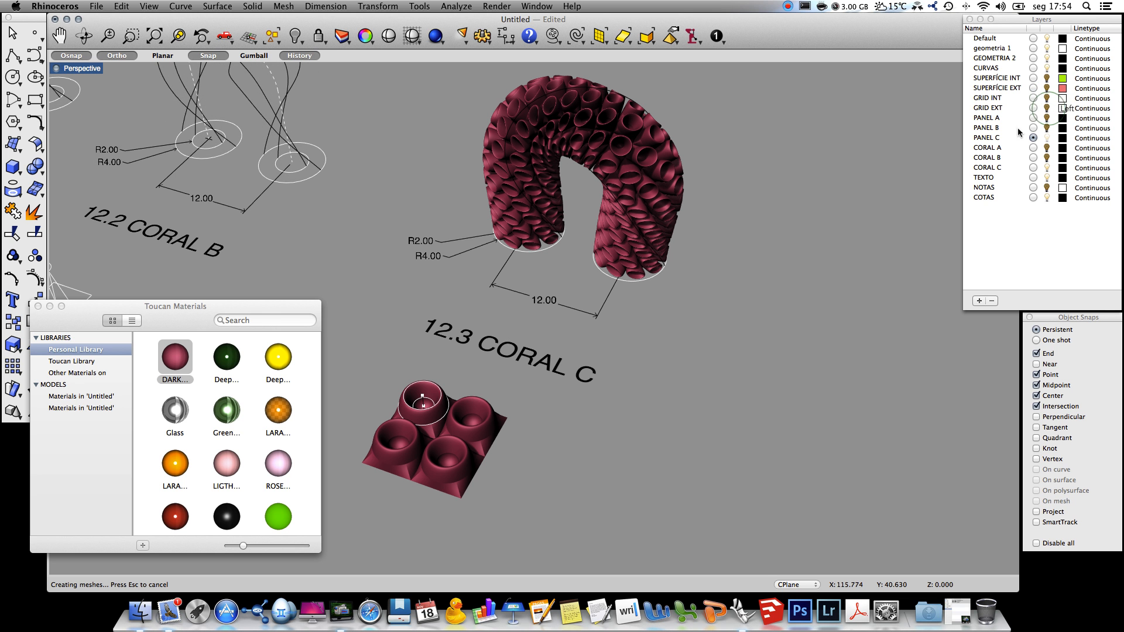
Remove the four original modules from the group they share with the paneled tube.
click(623, 259)
drag(59, 309, 129, 257)
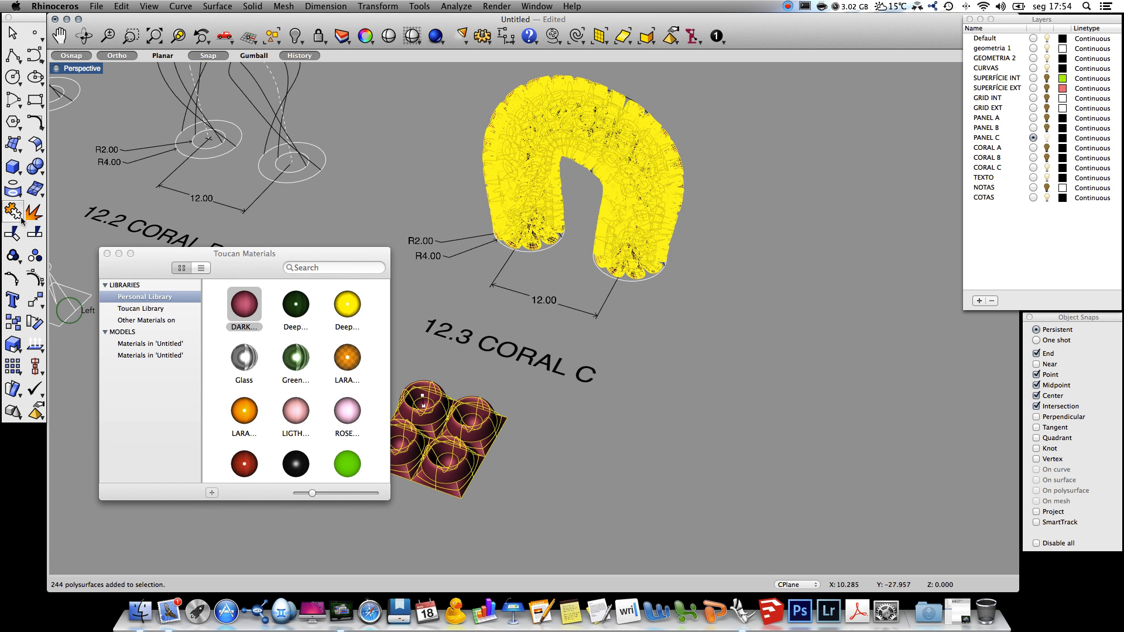
click(11, 261)
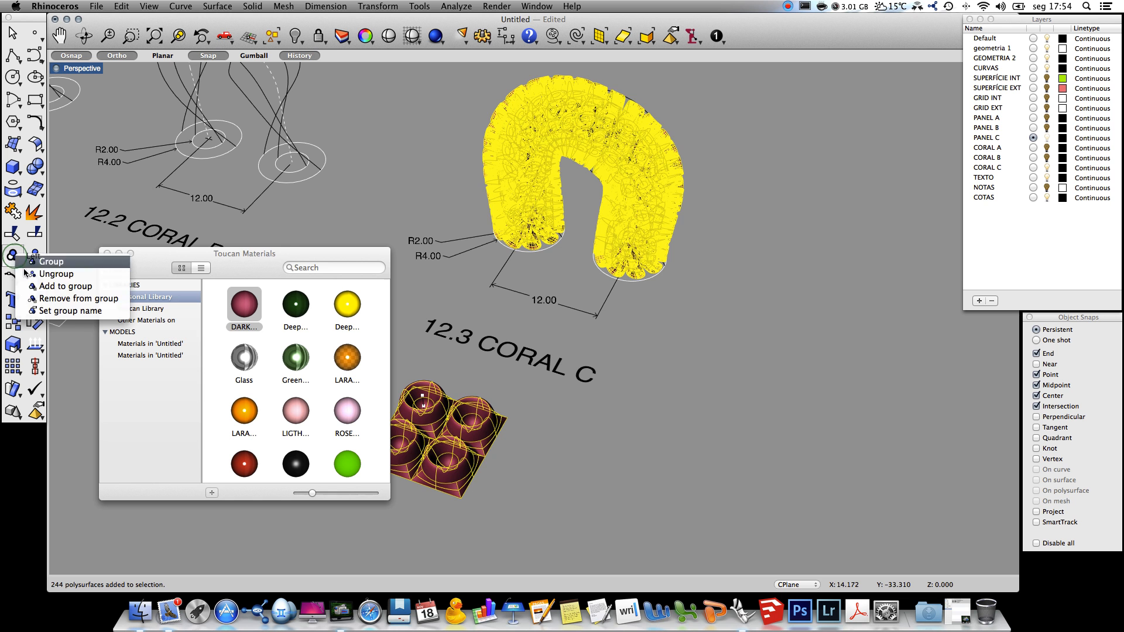
click(59, 299)
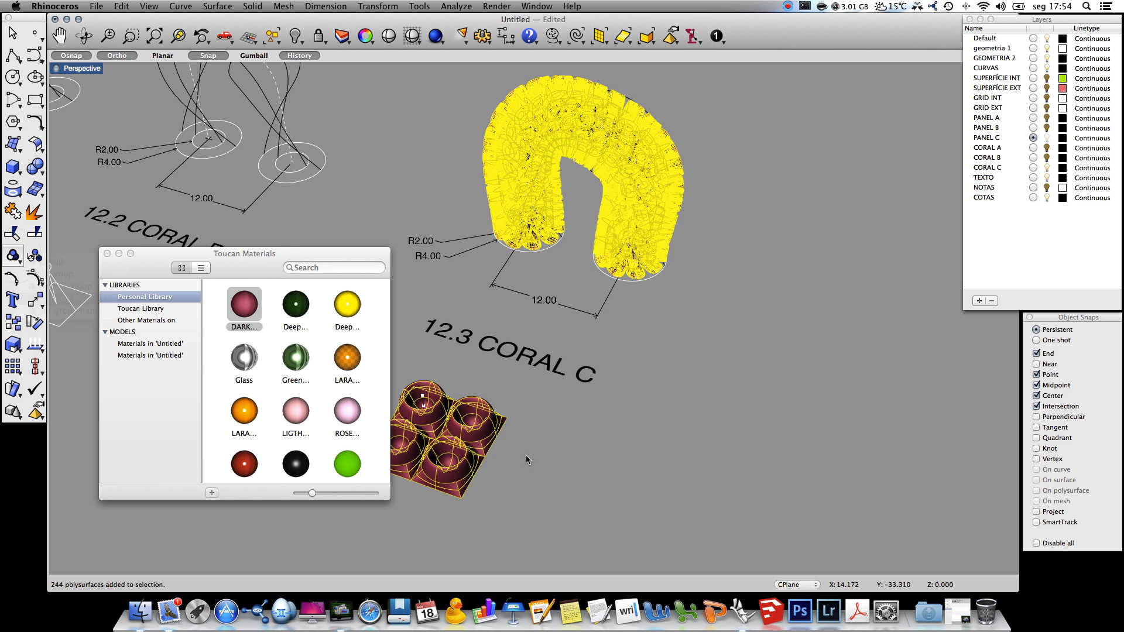
click(431, 426)
click(466, 436)
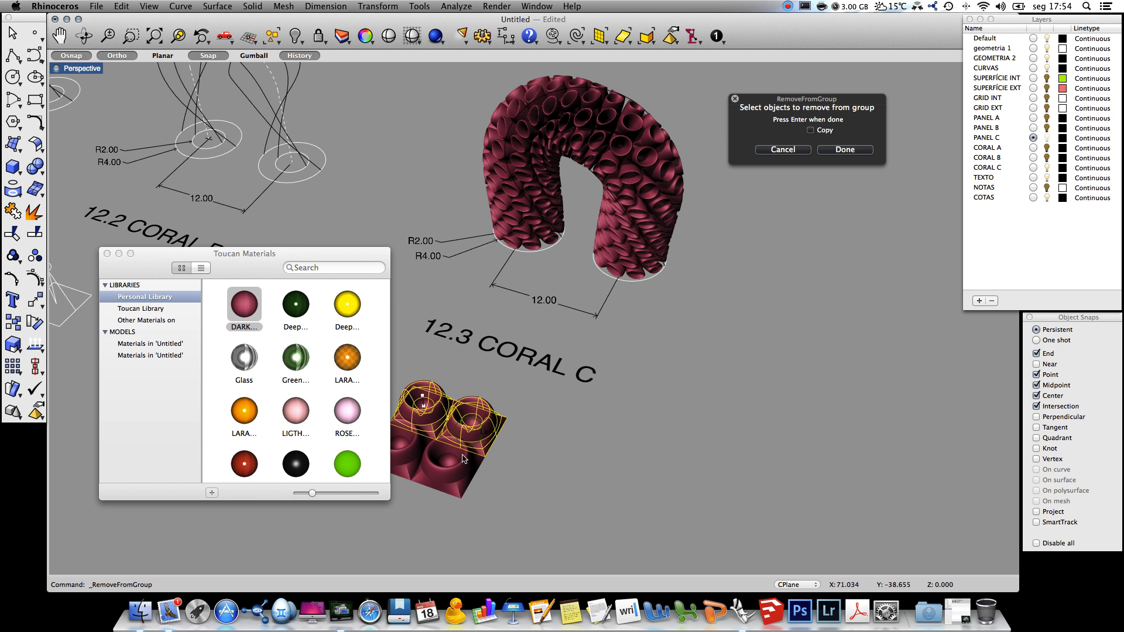
click(431, 459)
click(411, 456)
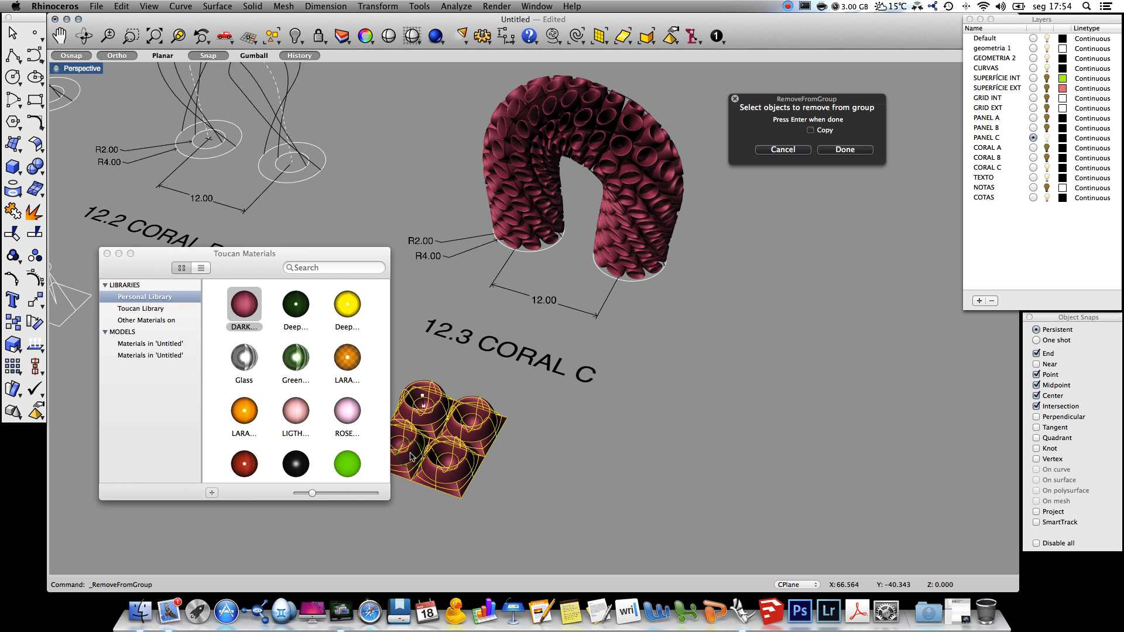
key(Return)
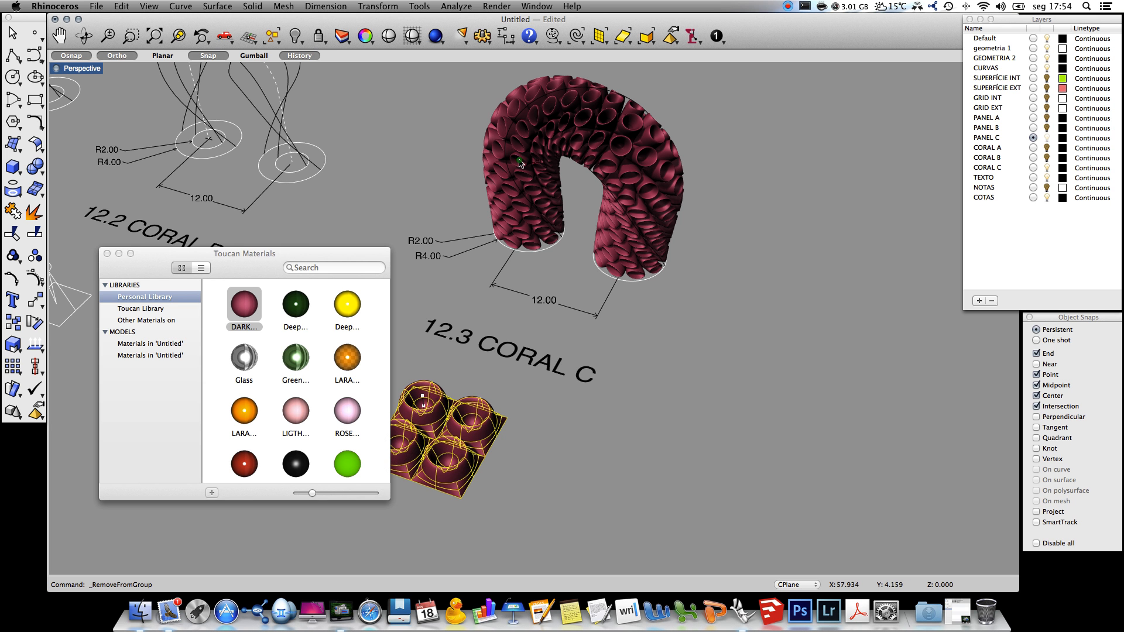
Assign the paneled tube to the CORAL C layer and close the properties and materials windows.
click(518, 162)
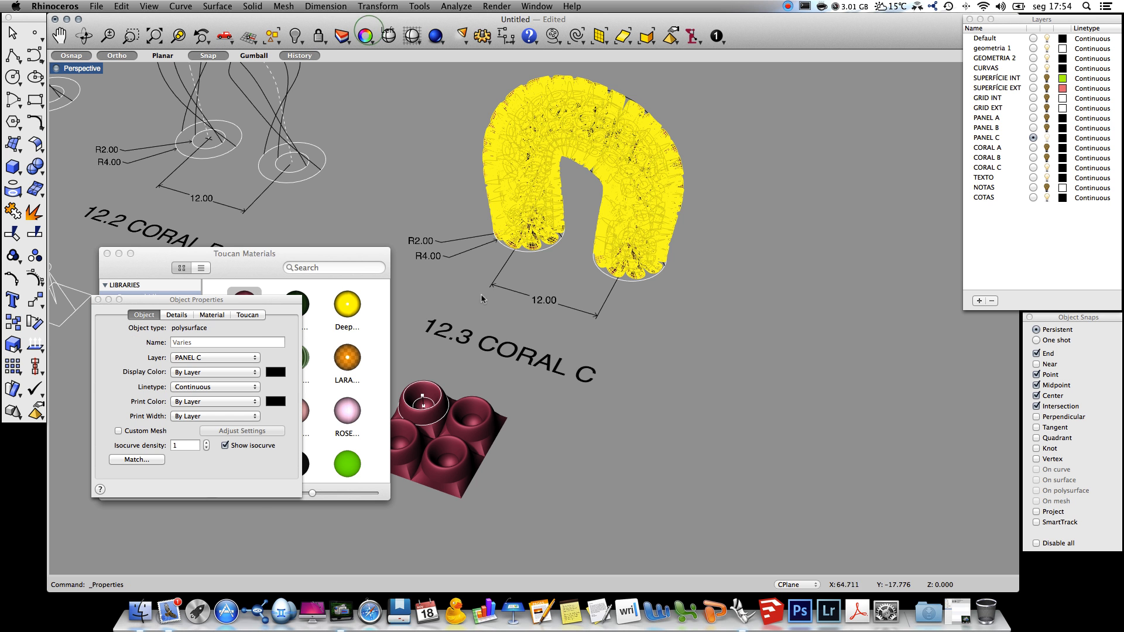
click(199, 357)
click(212, 385)
click(98, 300)
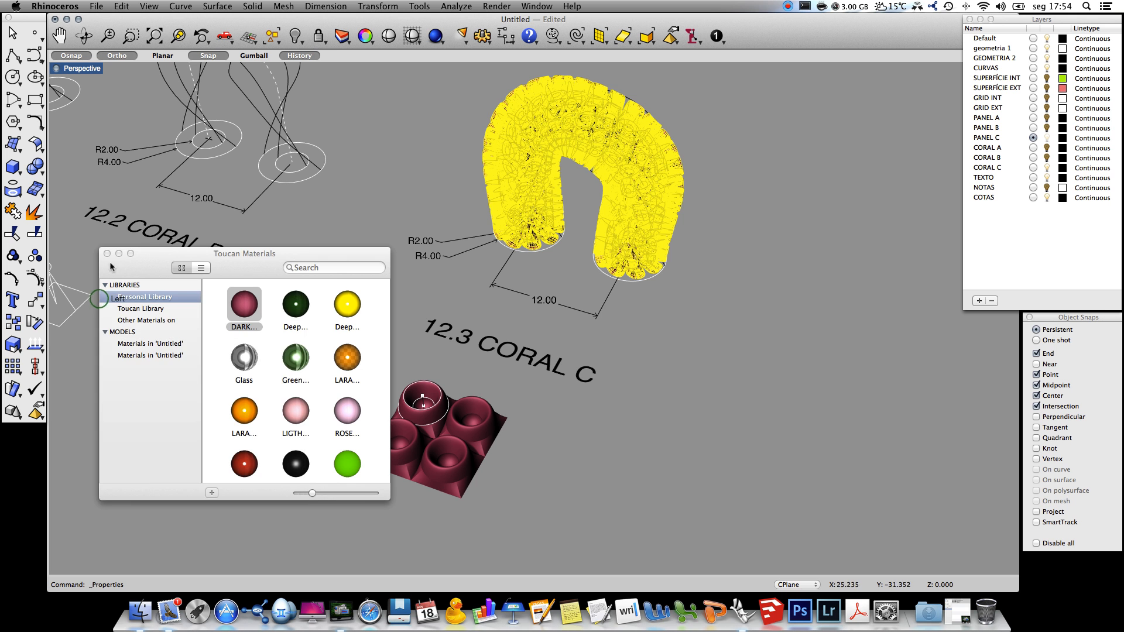
click(107, 253)
click(698, 468)
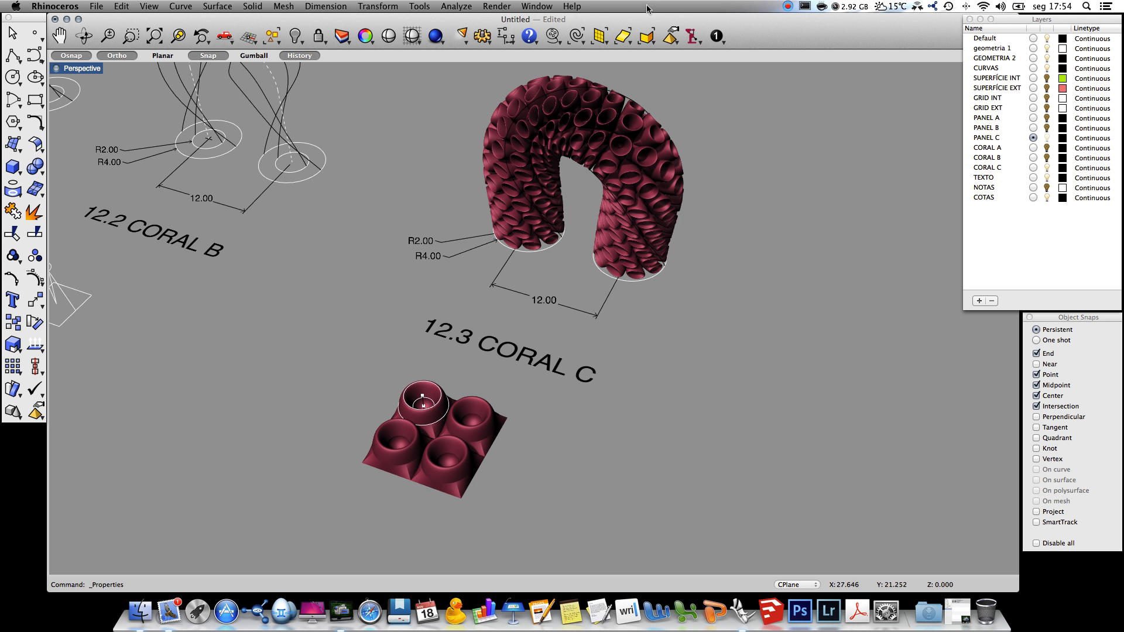
Apply the Blue Plastic material from the Toucan personal library to CORAL C's whole paneled tube.
click(495, 7)
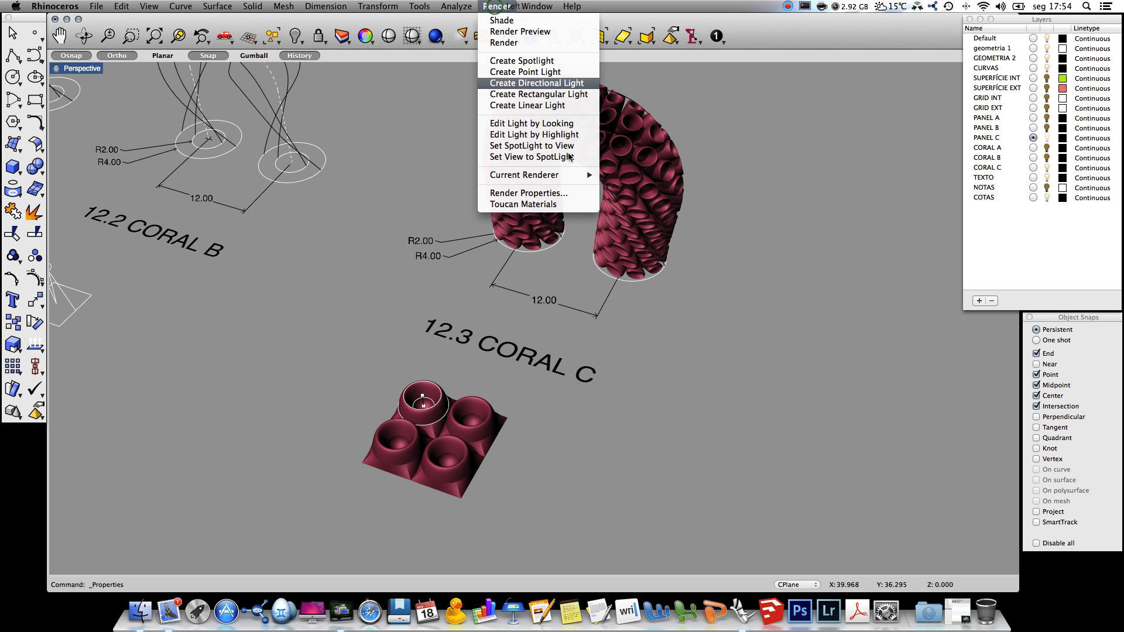
click(574, 200)
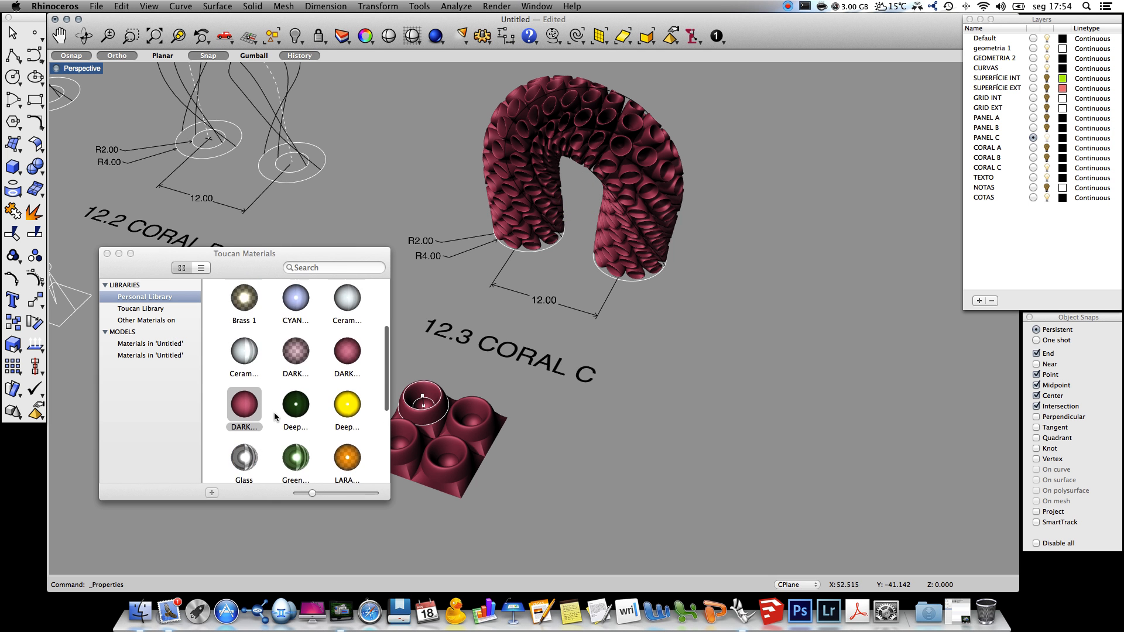
drag(348, 353, 631, 169)
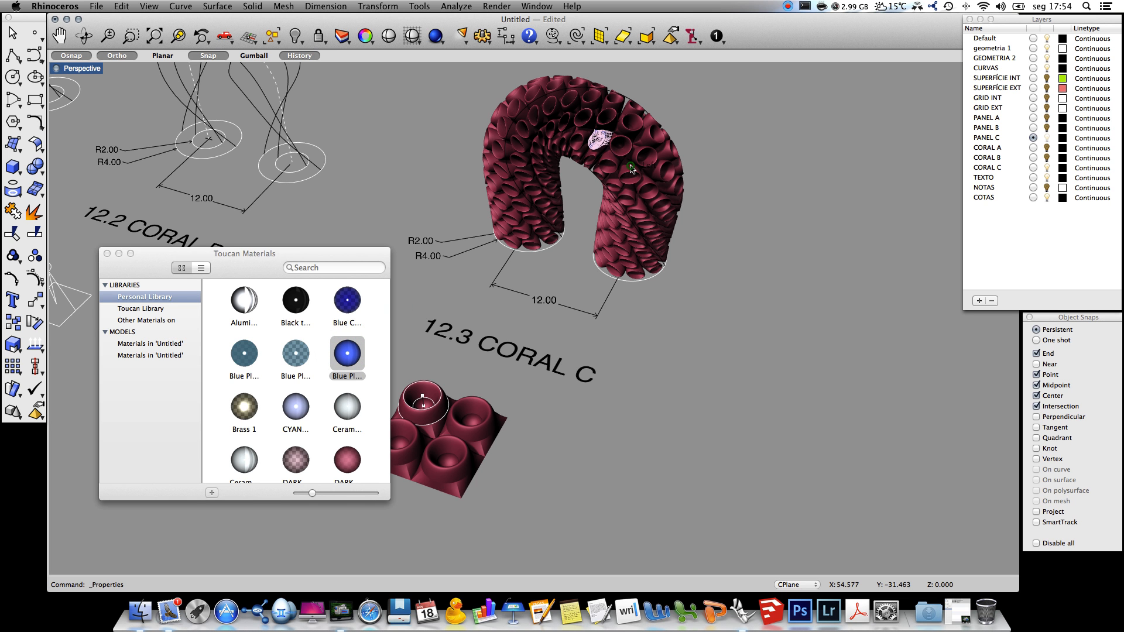
click(631, 169)
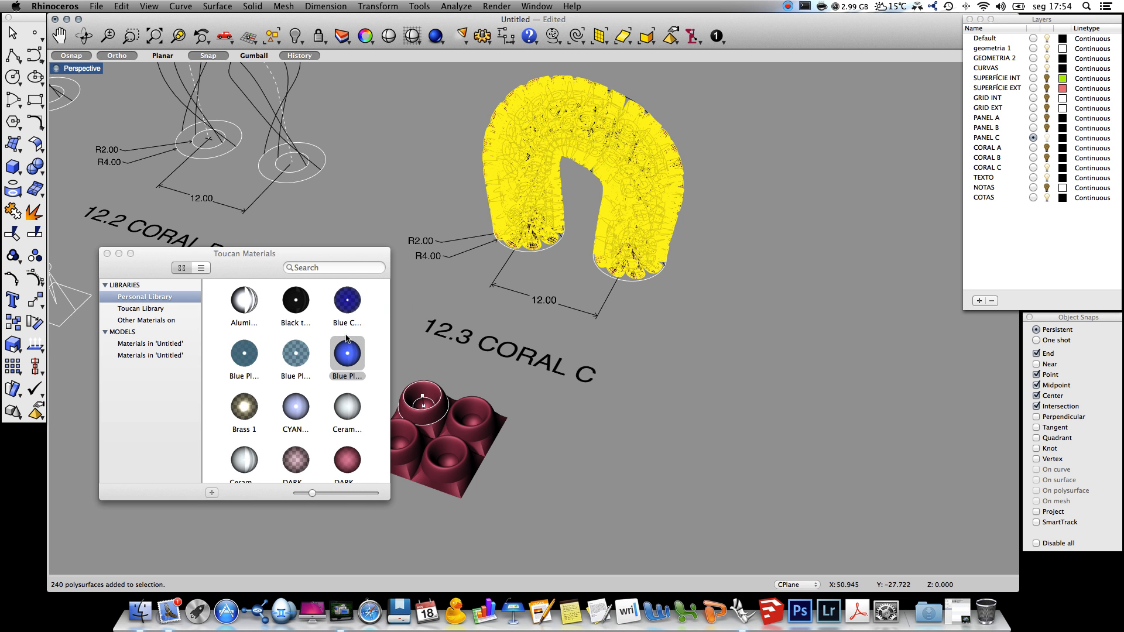
drag(347, 342, 629, 214)
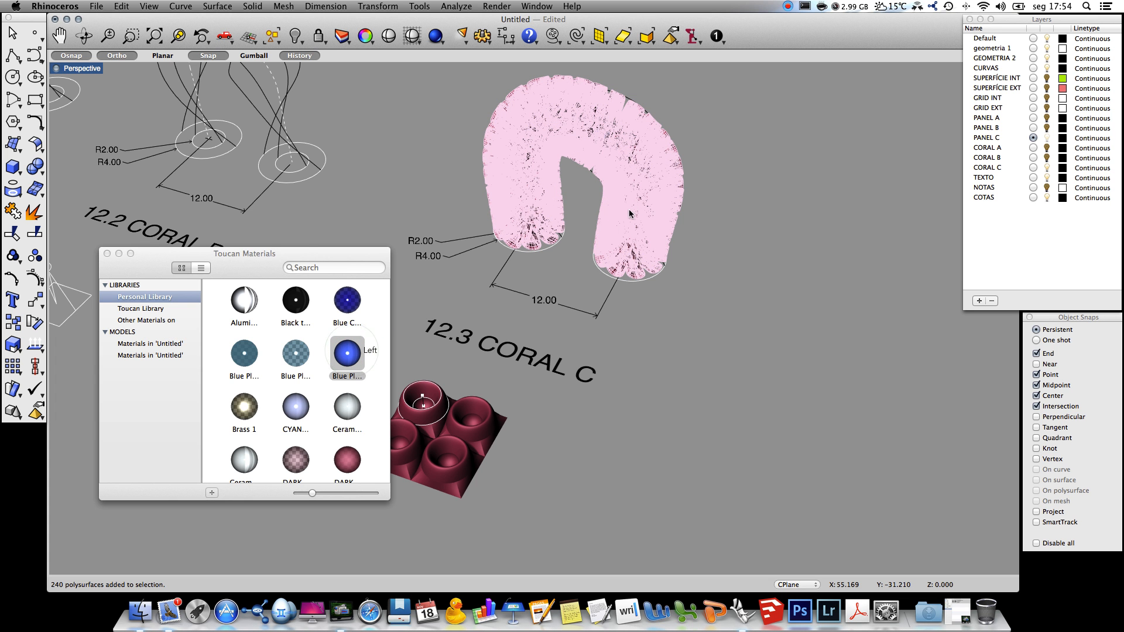
Apply the Blue Plastic material to the four original modules below the CORAL C label and close the materials library.
click(425, 432)
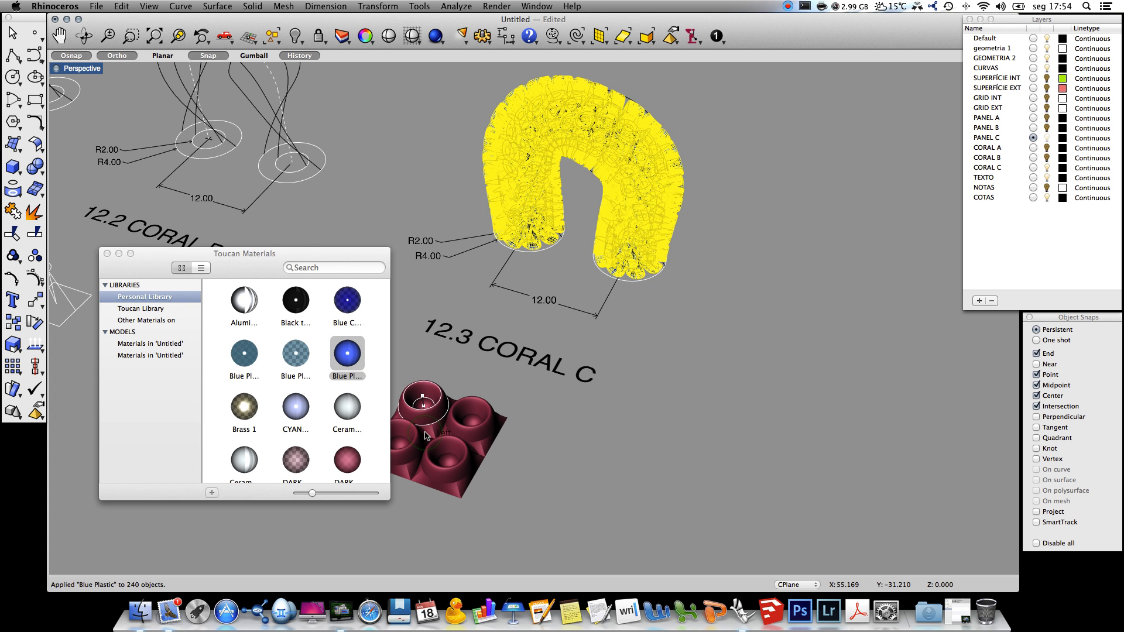
click(470, 439)
click(461, 466)
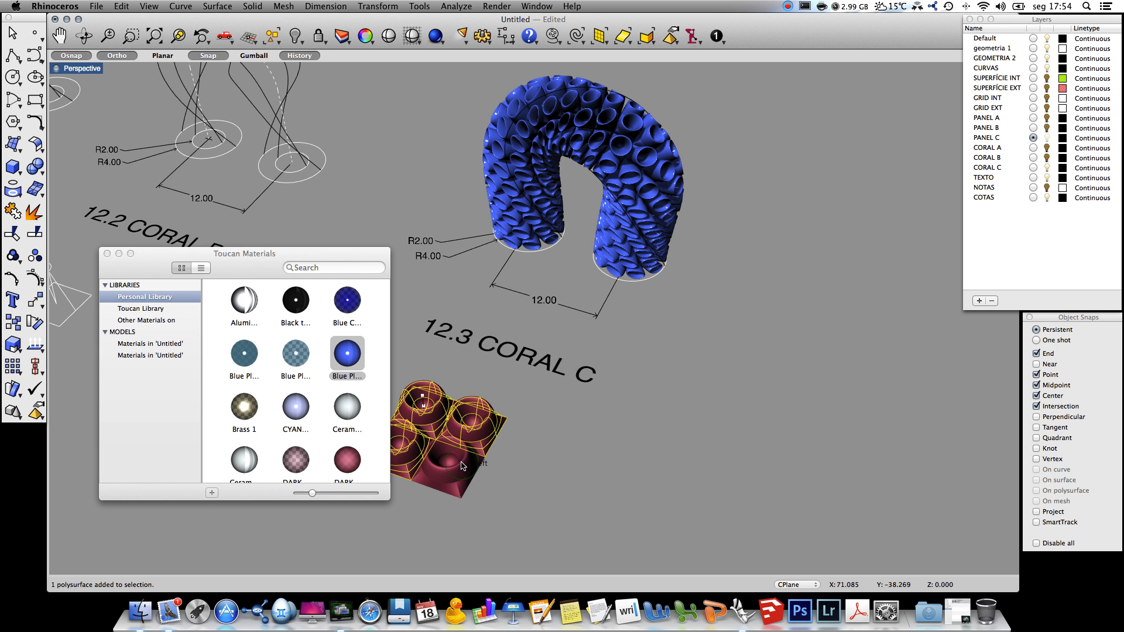
drag(352, 360, 451, 454)
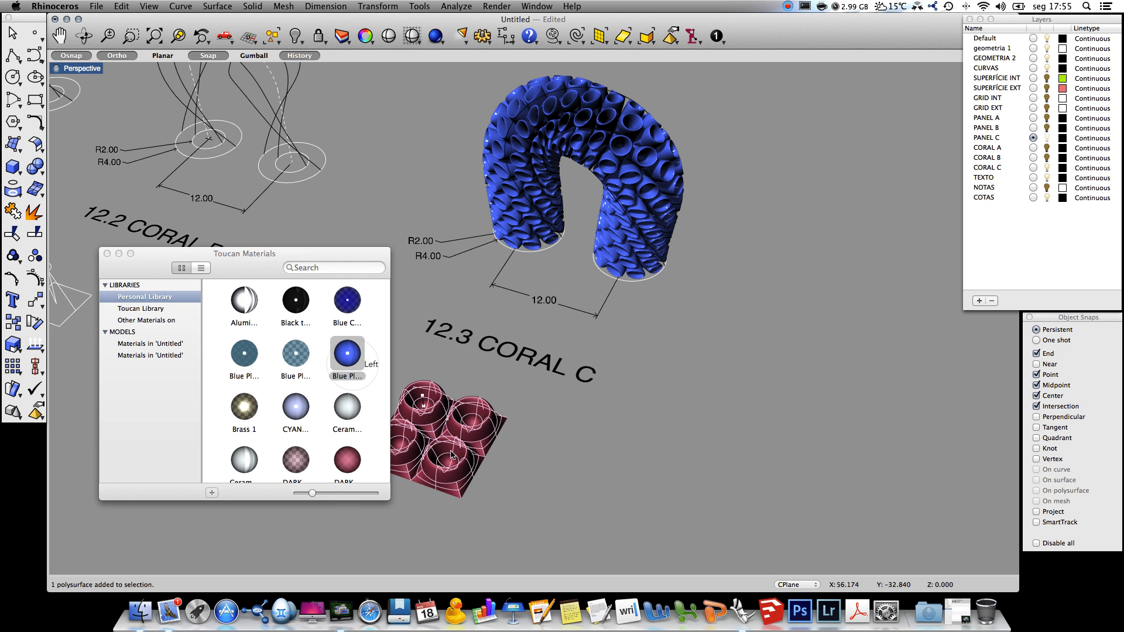
click(551, 477)
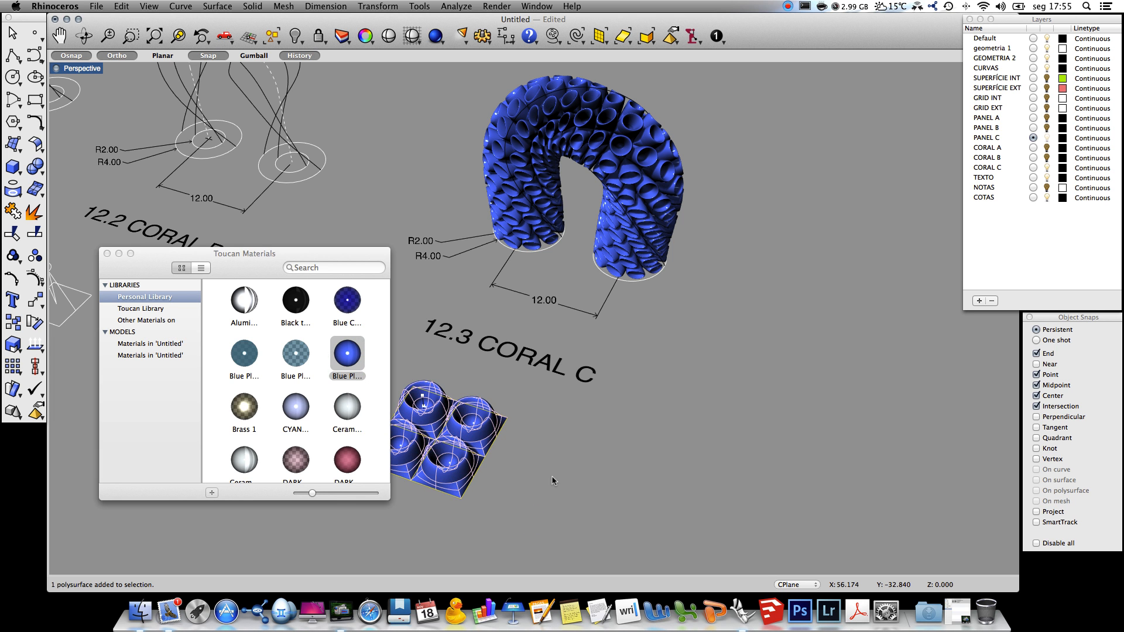
click(106, 253)
click(653, 378)
right_drag(652, 375, 652, 349)
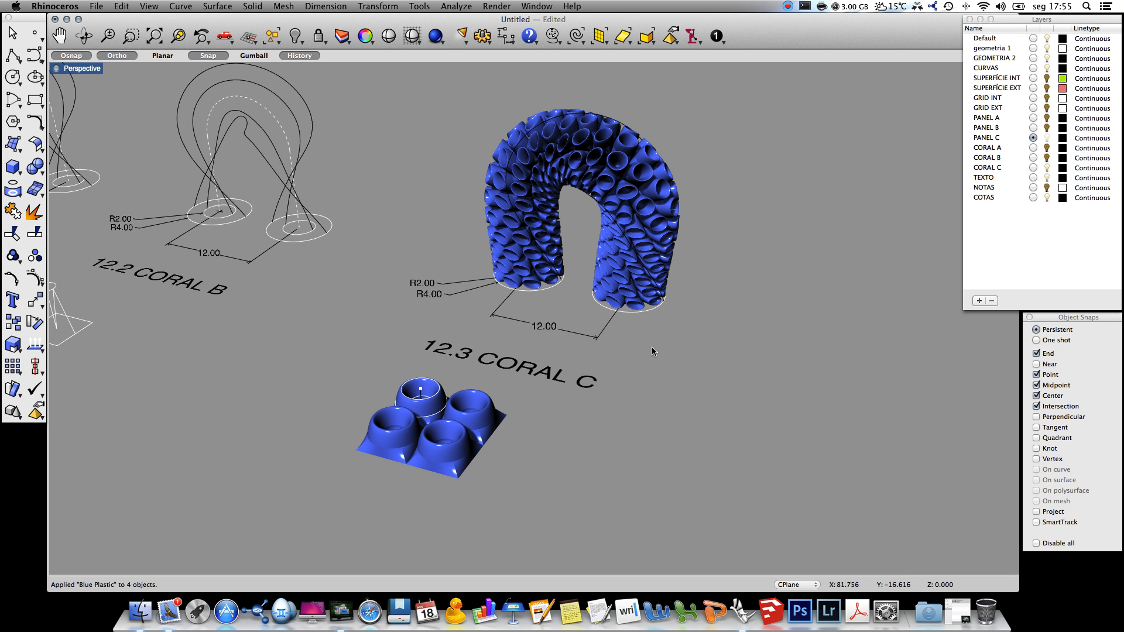